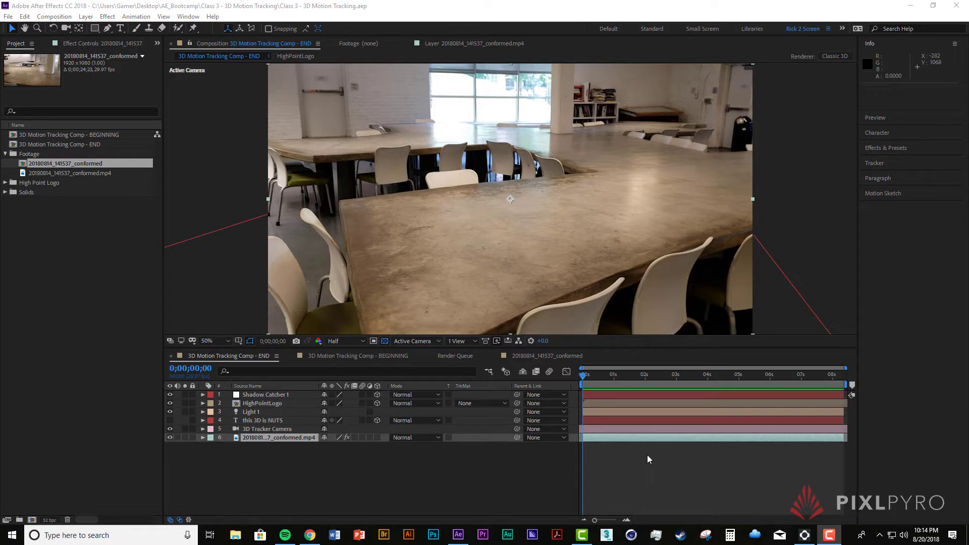
# Preview the finished 3D Motion Tracking Comp - END composition, stopping and replaying the tracked logo animation
pyautogui.click(646, 455)
pyautogui.press('space')
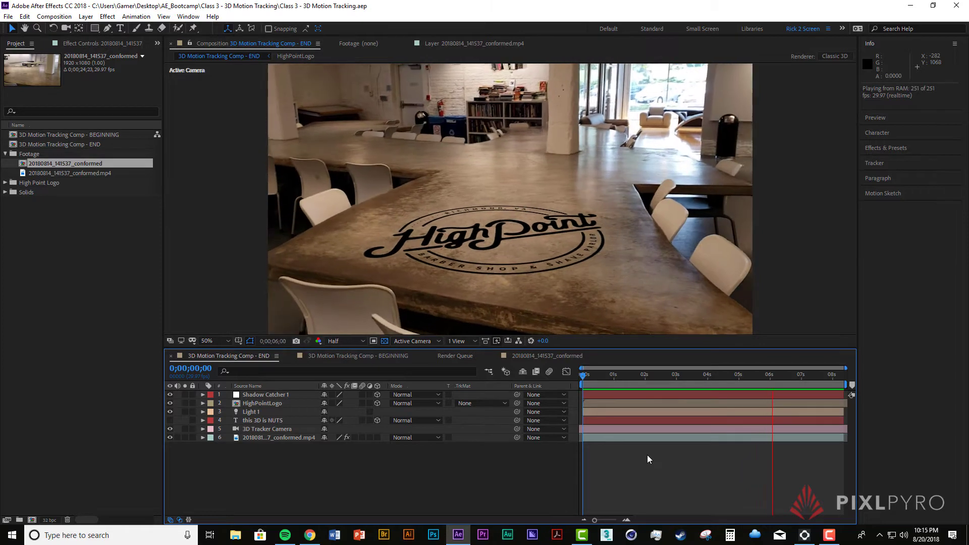
pyautogui.press('space')
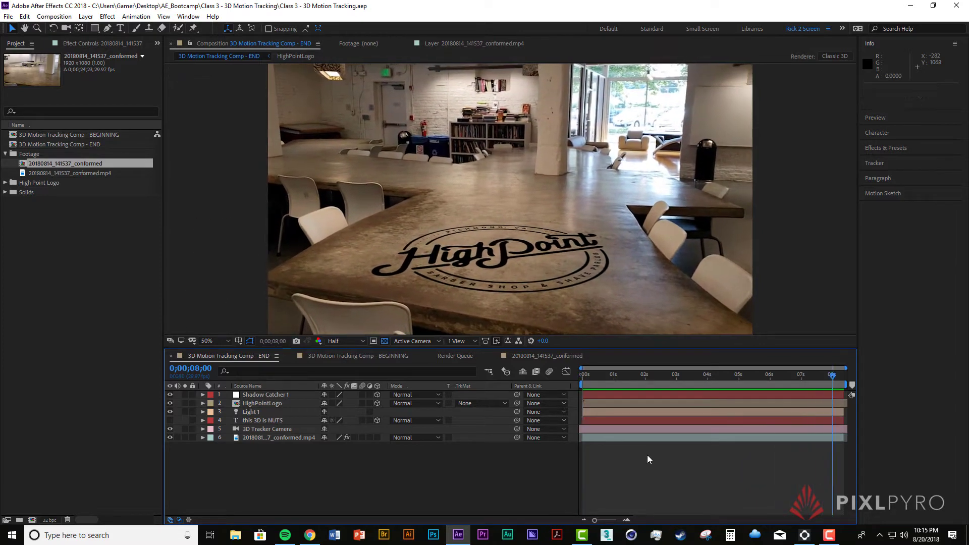
pyautogui.press('space')
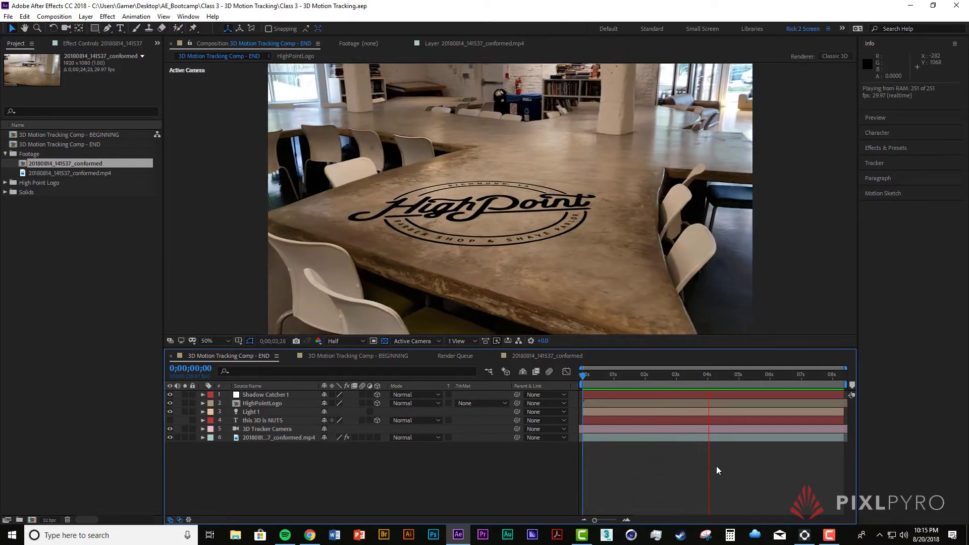
pyautogui.press('space')
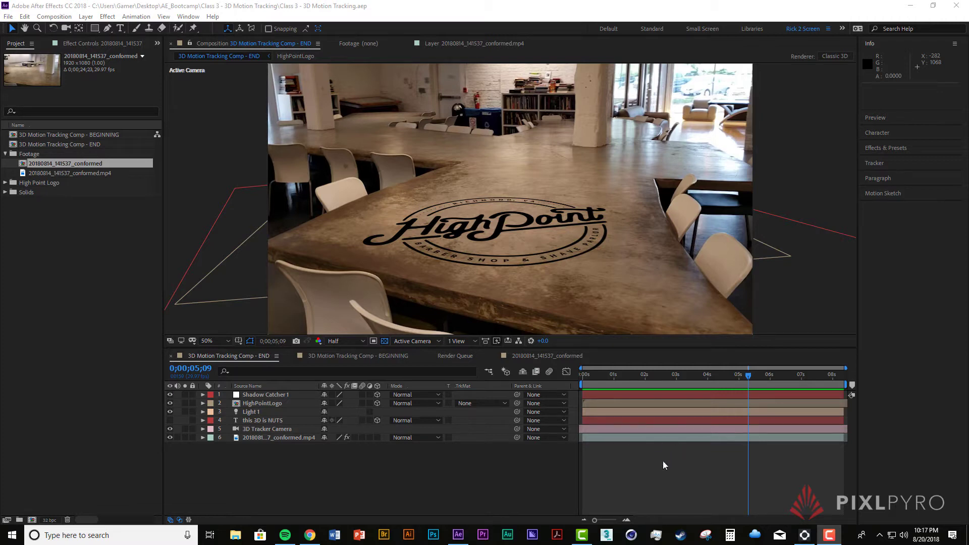
# Play the original footage in the 20180814_141537_conformed composition
pyautogui.click(555, 356)
pyautogui.press('space')
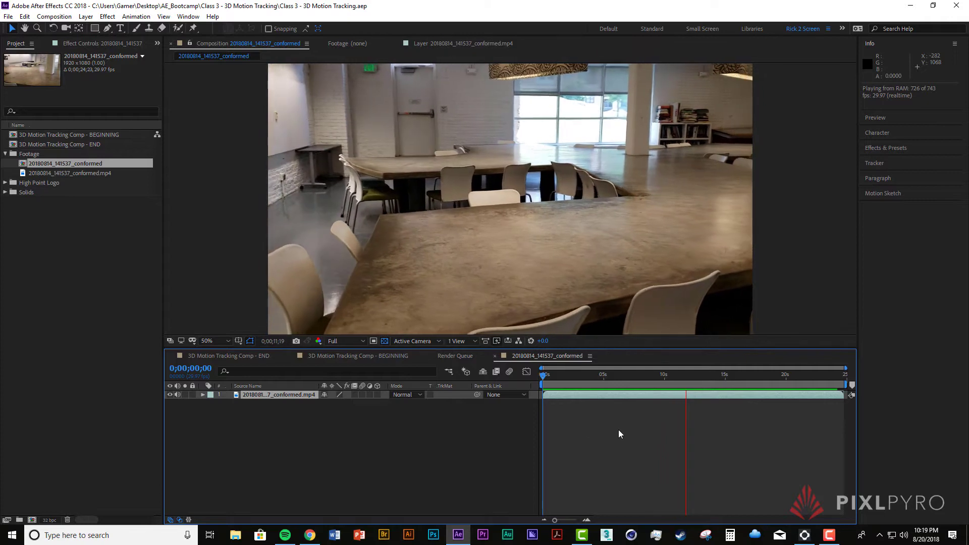
pyautogui.click(604, 429)
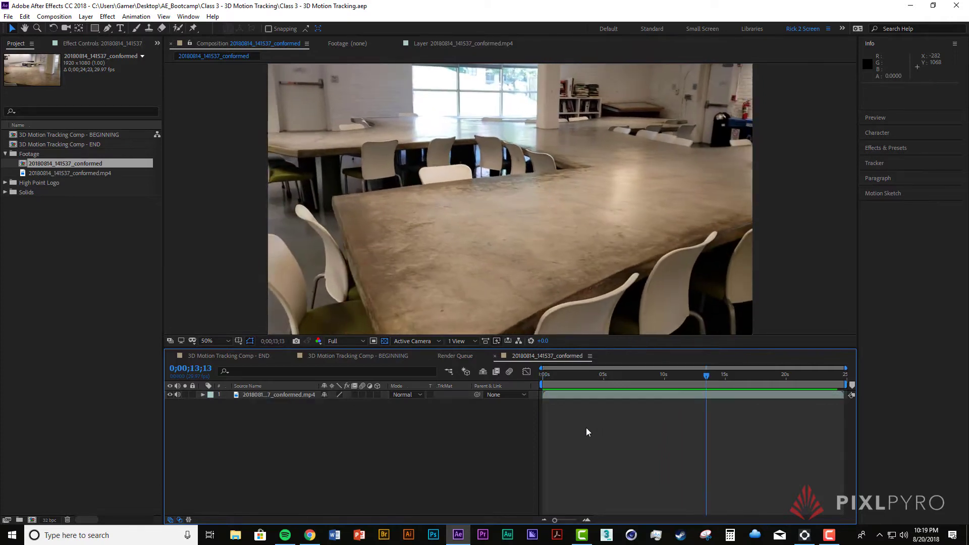
# Play the trimmed footage in the 3D Motion Tracking Comp - BEGINNING composition
pyautogui.click(383, 361)
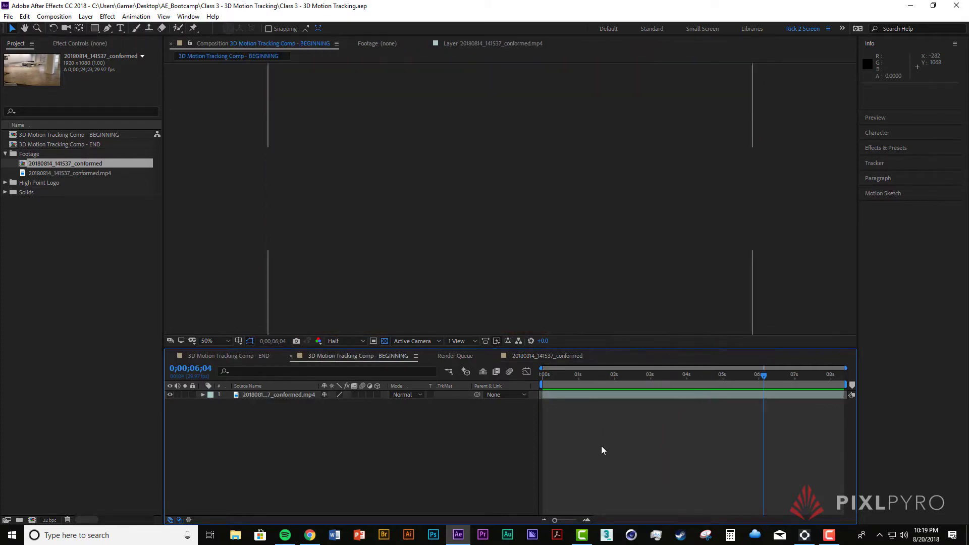
pyautogui.press('space')
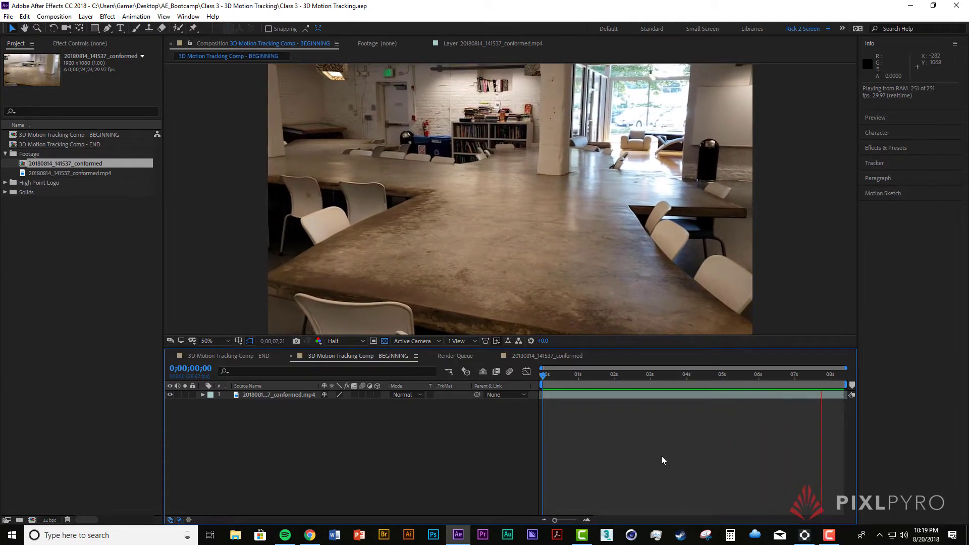
pyautogui.press('space')
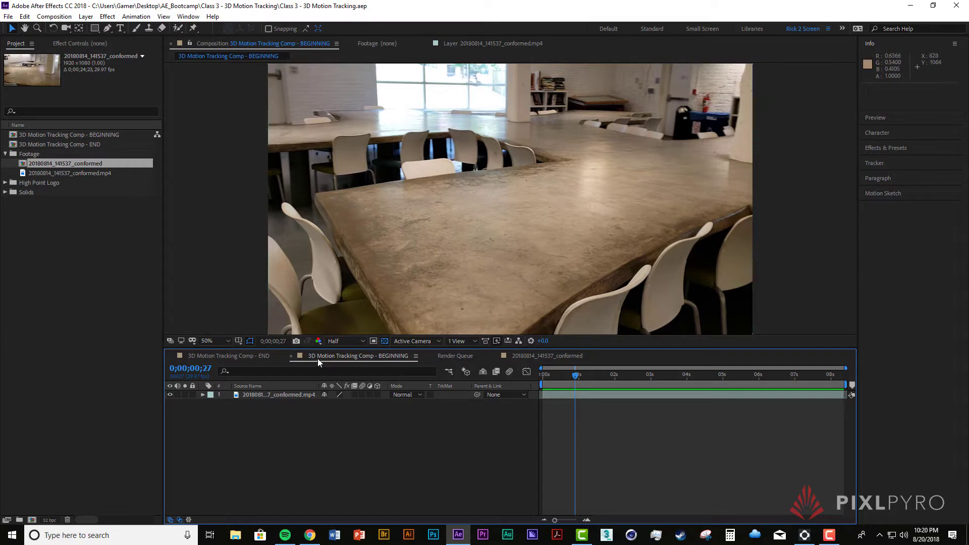
# Return to the 3D Motion Tracking Comp - END composition and play it from the first frame
pyautogui.click(251, 355)
pyautogui.click(583, 374)
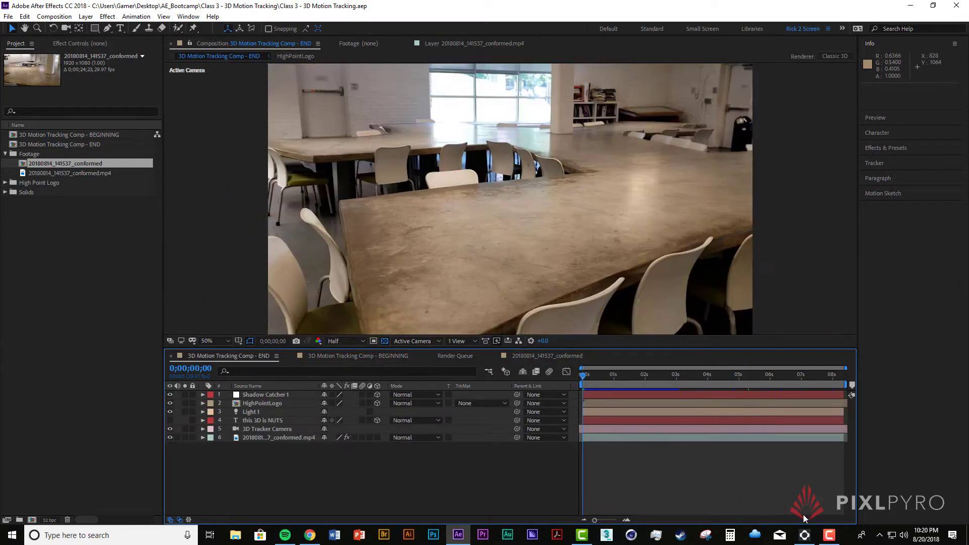
pyautogui.press('space')
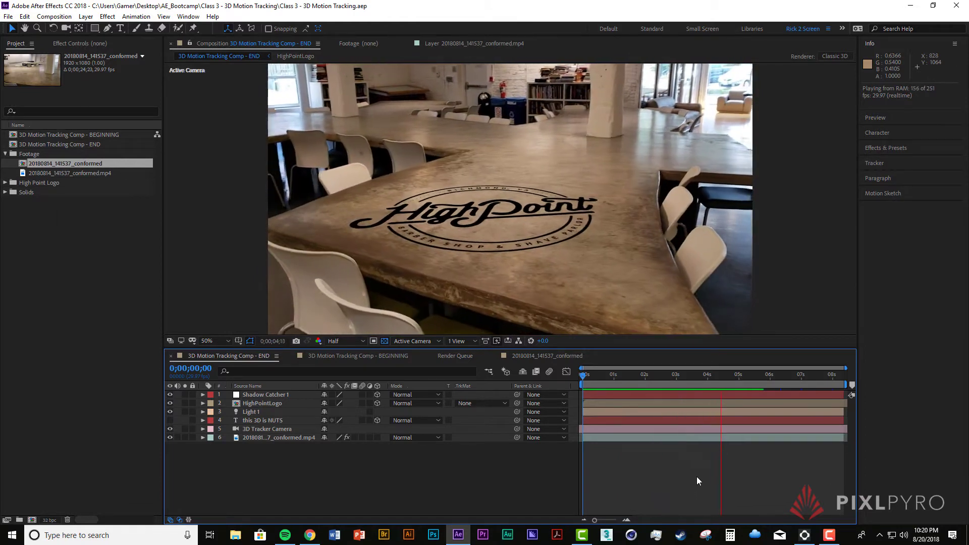
pyautogui.press('space')
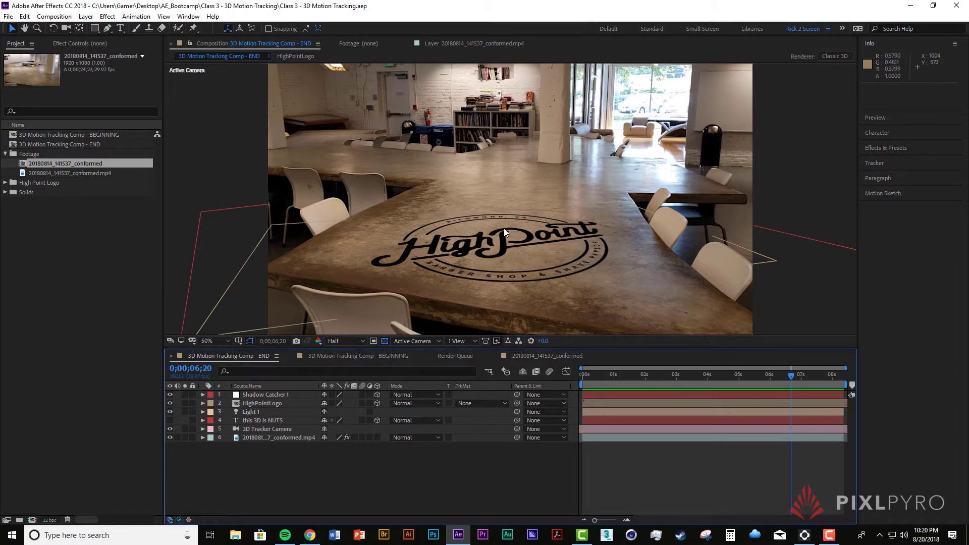
# Import the Class1_LogoReveal After Effects file from the AE_Bootcamp folder Class 1 - Logo Reveal as a project
pyautogui.click(6, 154)
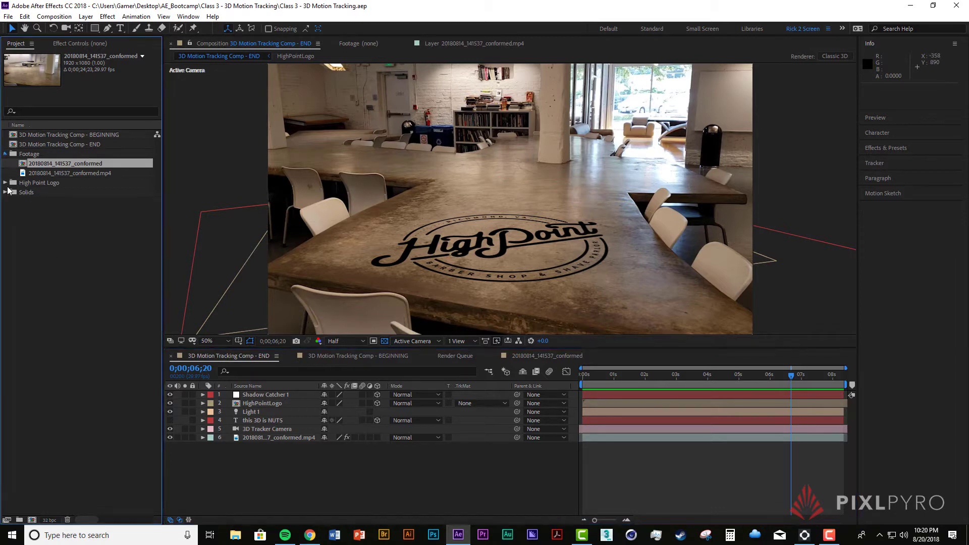
pyautogui.doubleClick(63, 241)
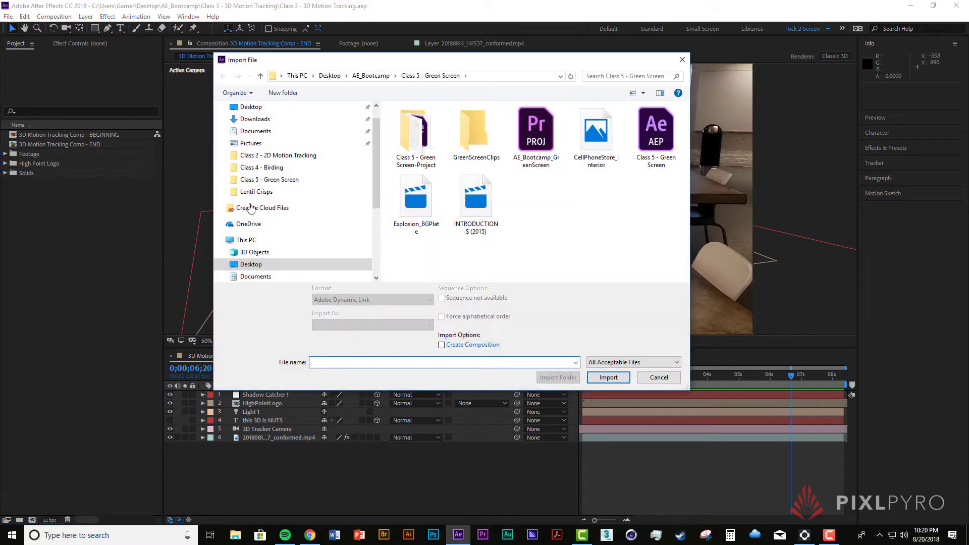
pyautogui.click(376, 76)
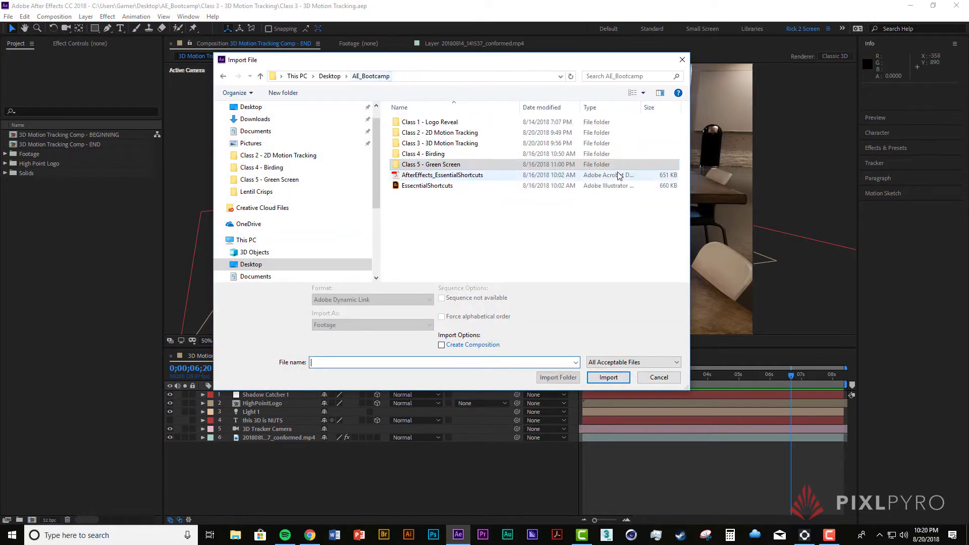
pyautogui.moveTo(470, 66); pyautogui.dragTo(494, 89)
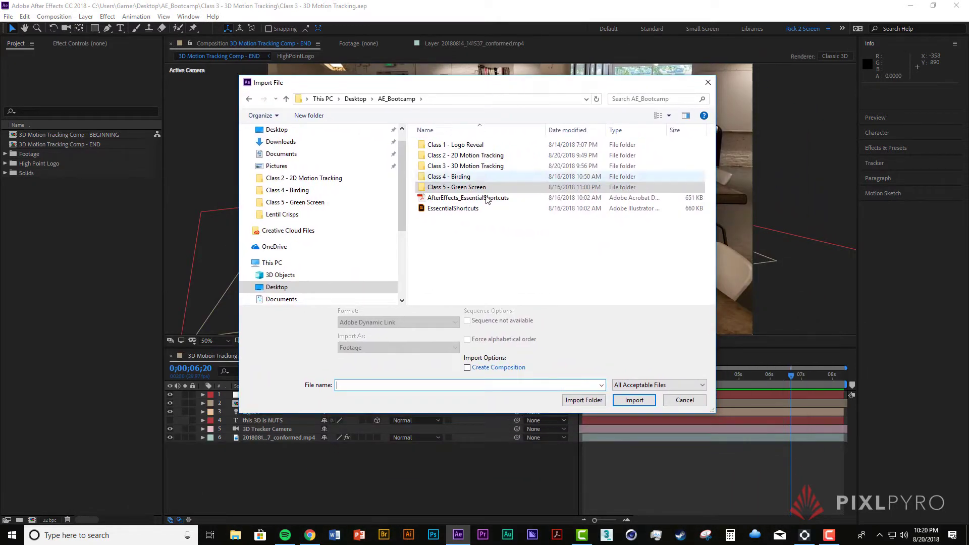
pyautogui.click(433, 146)
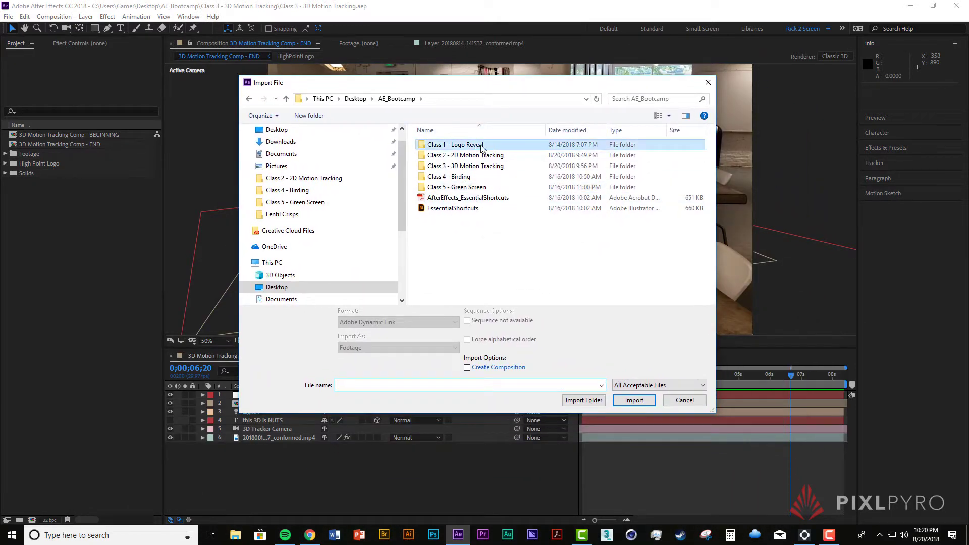
pyautogui.doubleClick(422, 146)
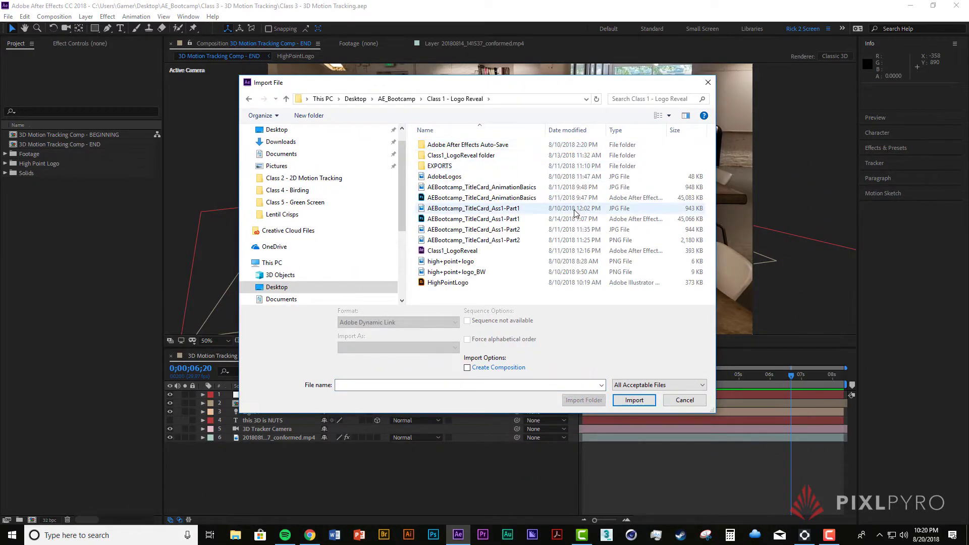
pyautogui.click(505, 251)
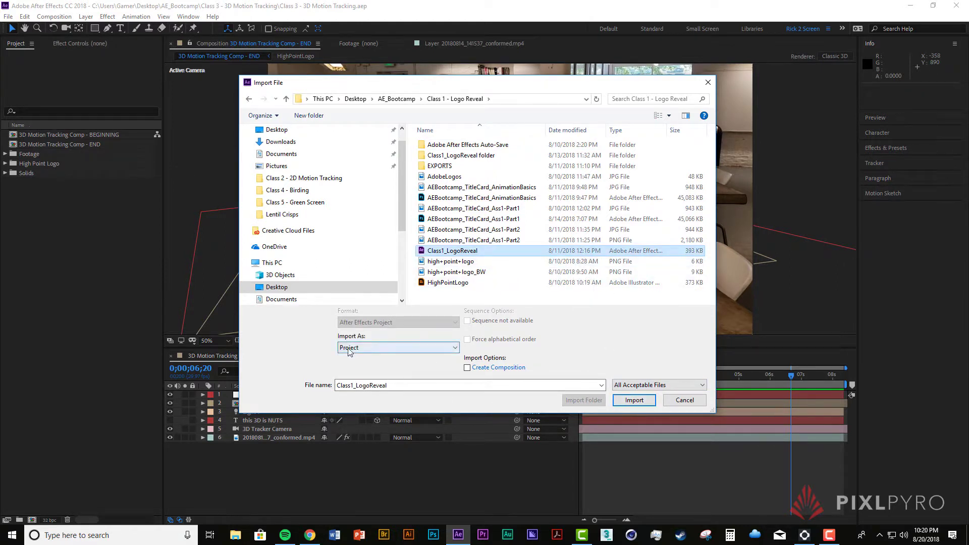
pyautogui.click(361, 346)
pyautogui.click(584, 327)
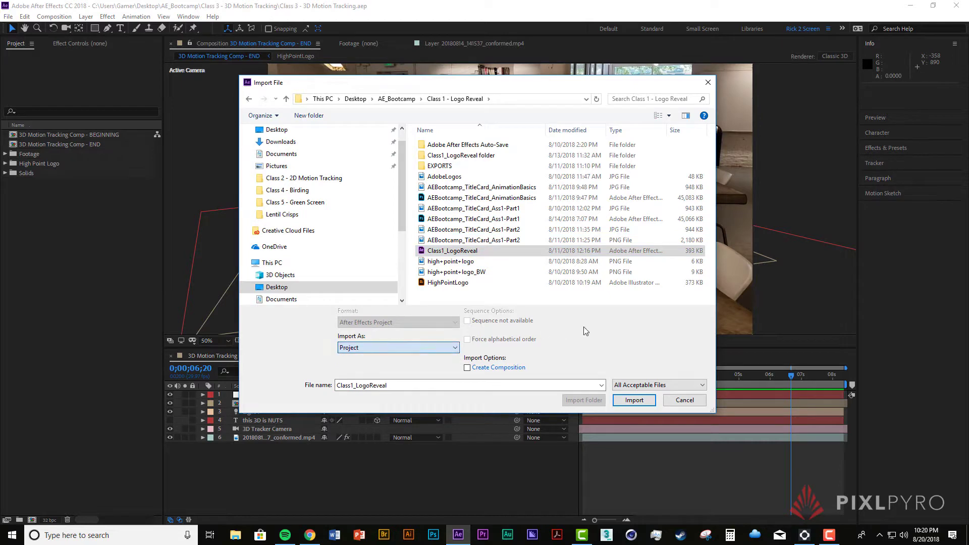
pyautogui.click(635, 399)
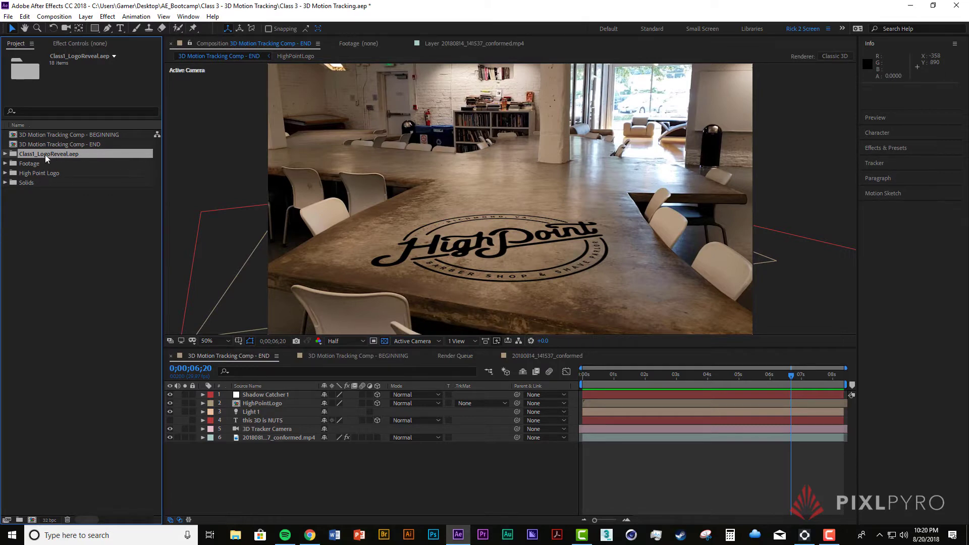
# Open the HighPointLogo composition from the imported Class1_LogoReveal.aep folder and preview its logo animation
pyautogui.click(5, 154)
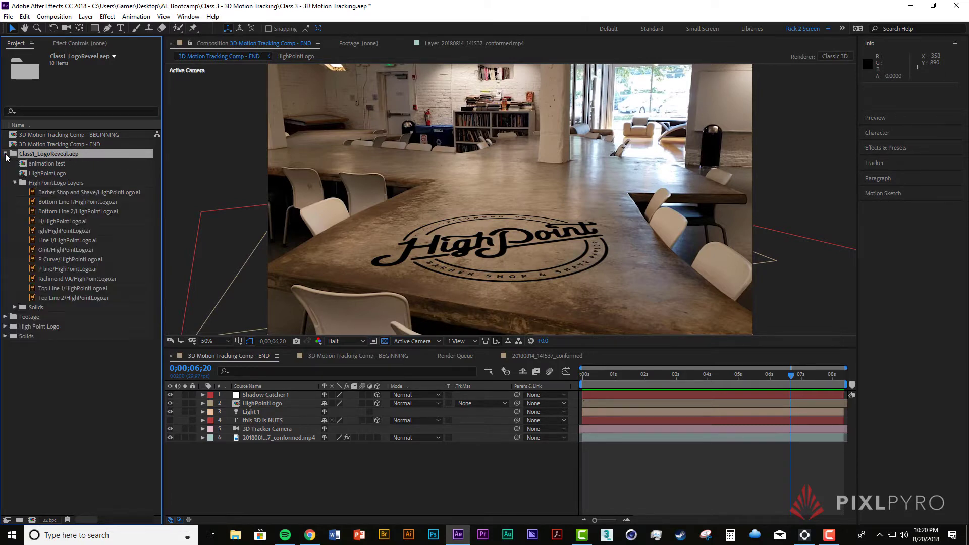
pyautogui.click(50, 173)
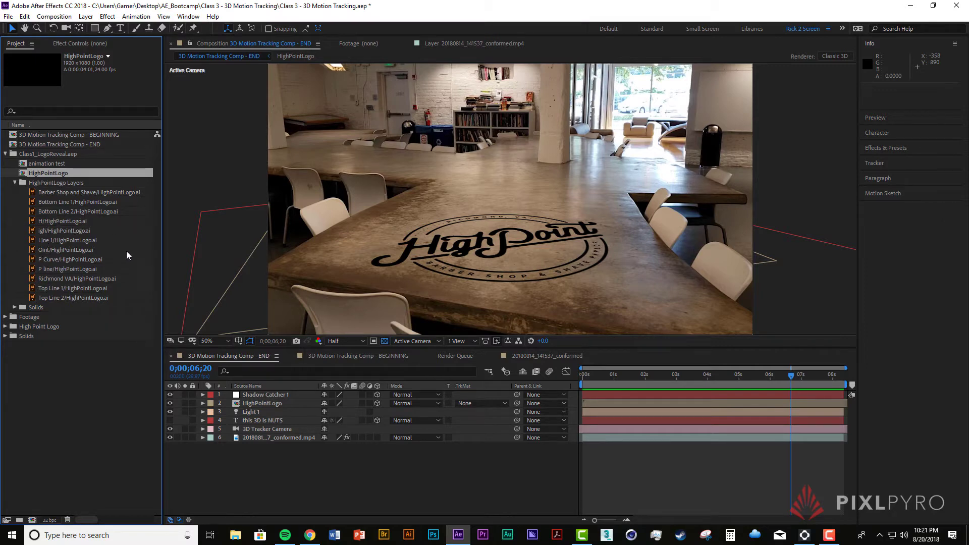
pyautogui.click(14, 182)
pyautogui.doubleClick(50, 173)
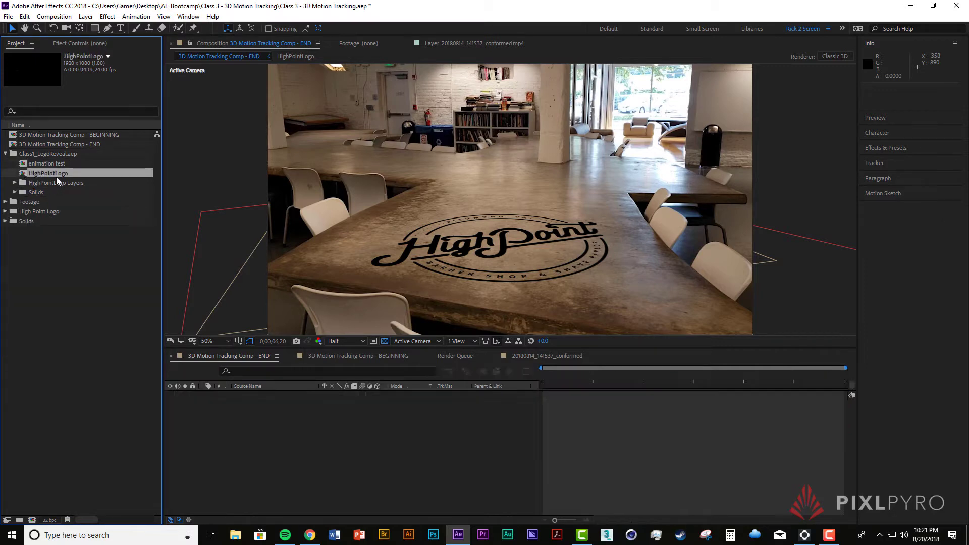
pyautogui.press('space')
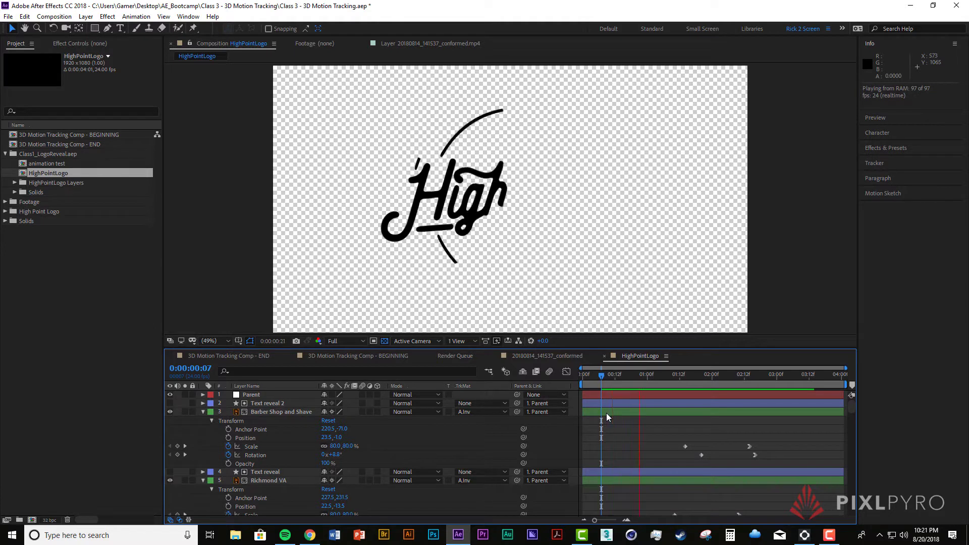
pyautogui.press('space')
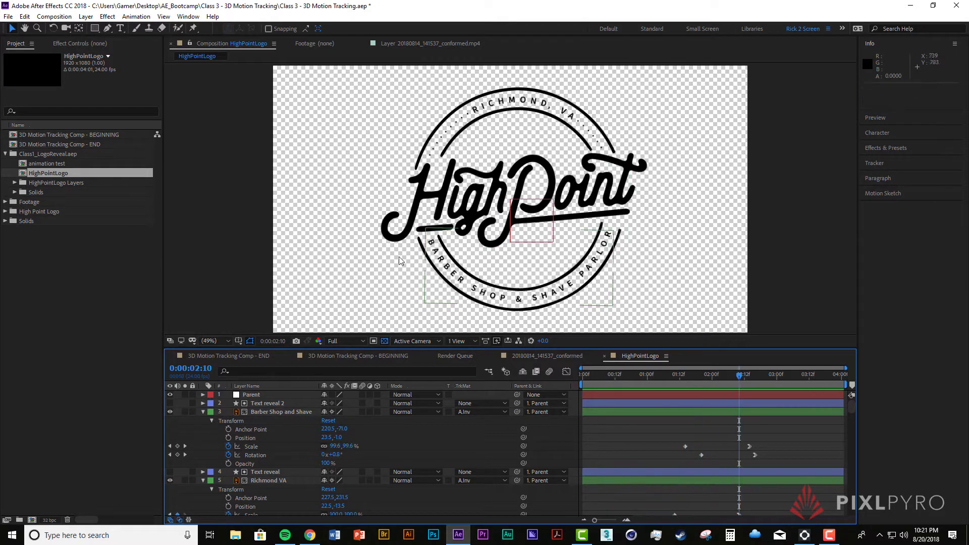
# Collapse the expanded properties of all layers in the HighPointLogo composition
pyautogui.click(203, 413)
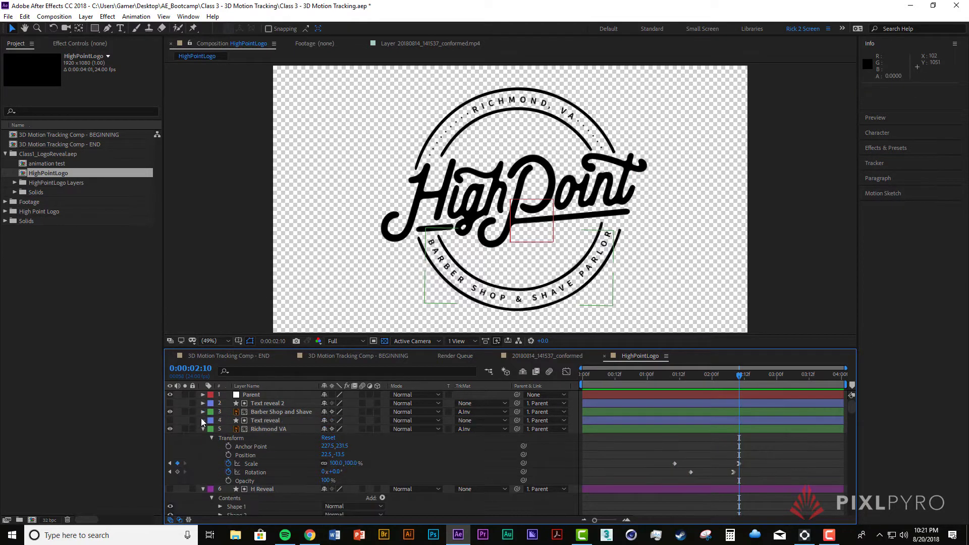
pyautogui.click(203, 429)
pyautogui.click(203, 438)
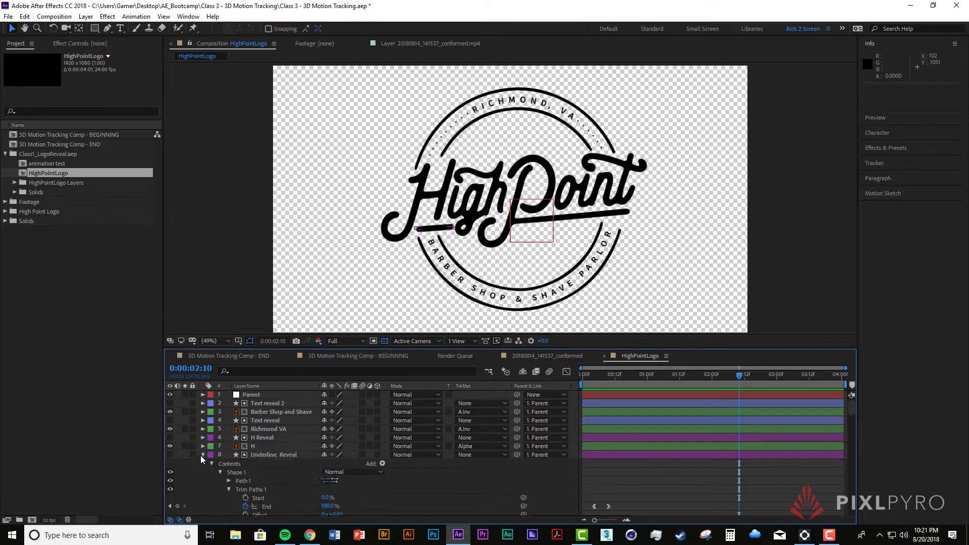
pyautogui.click(203, 455)
pyautogui.click(203, 472)
pyautogui.scroll(-1, 226, 472)
pyautogui.scroll(-1, 226, 474)
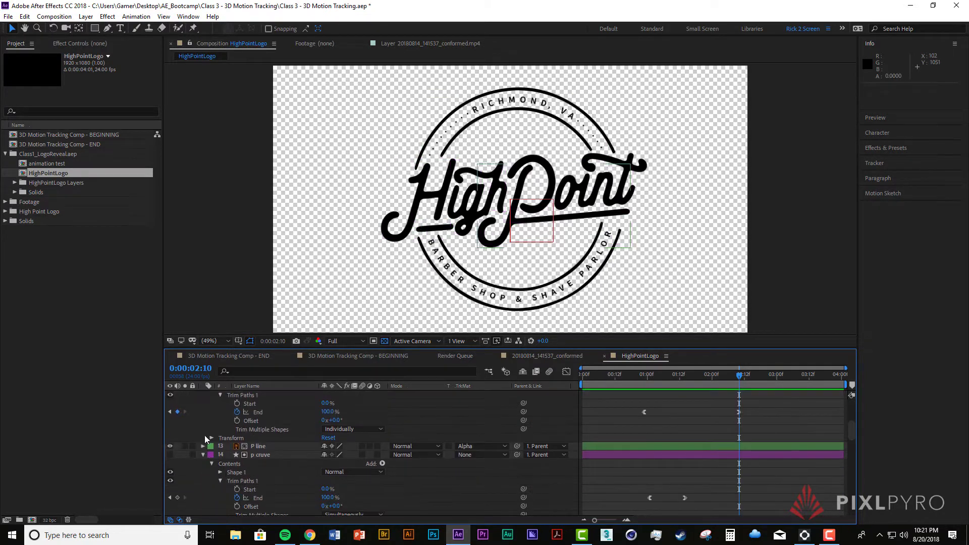
pyautogui.click(253, 439)
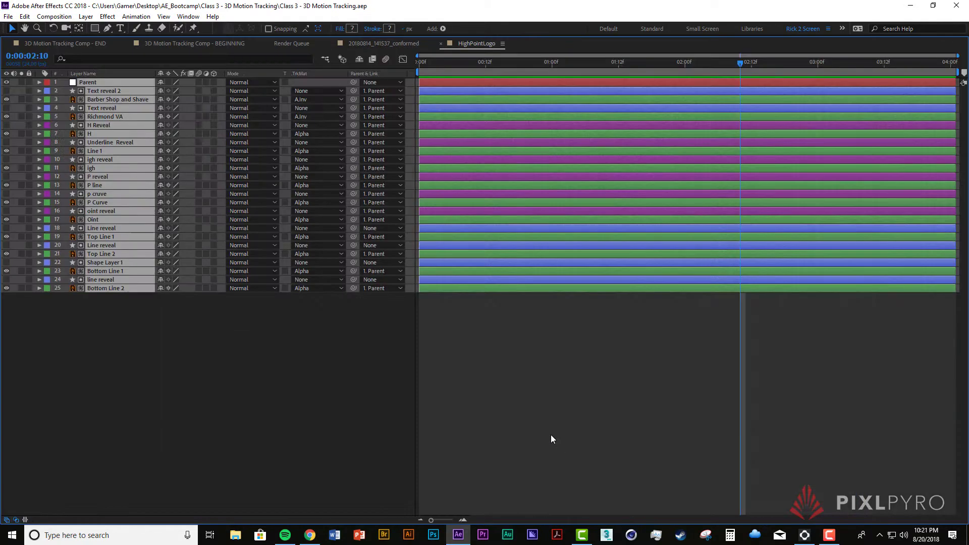
pyautogui.click(491, 390)
pyautogui.press('`')
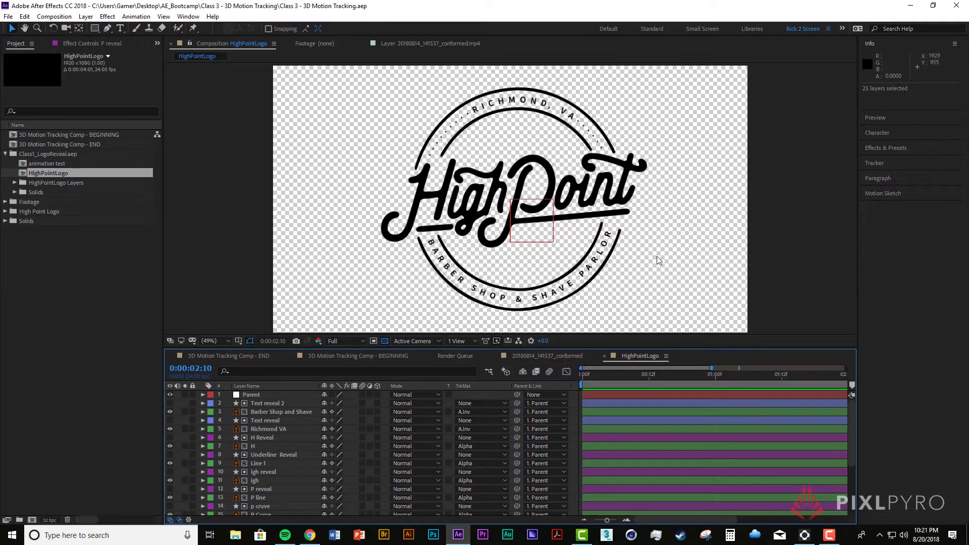
pyautogui.click(287, 431)
# Collapse the Class1_LogoReveal.aep folder and replay the 3D Motion Tracking Comp - END composition
pyautogui.click(80, 248)
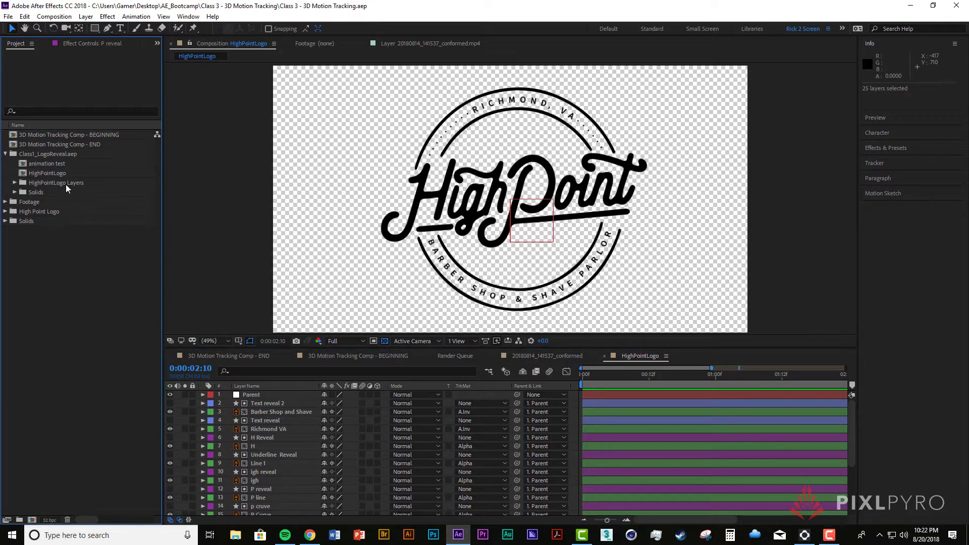
pyautogui.click(5, 154)
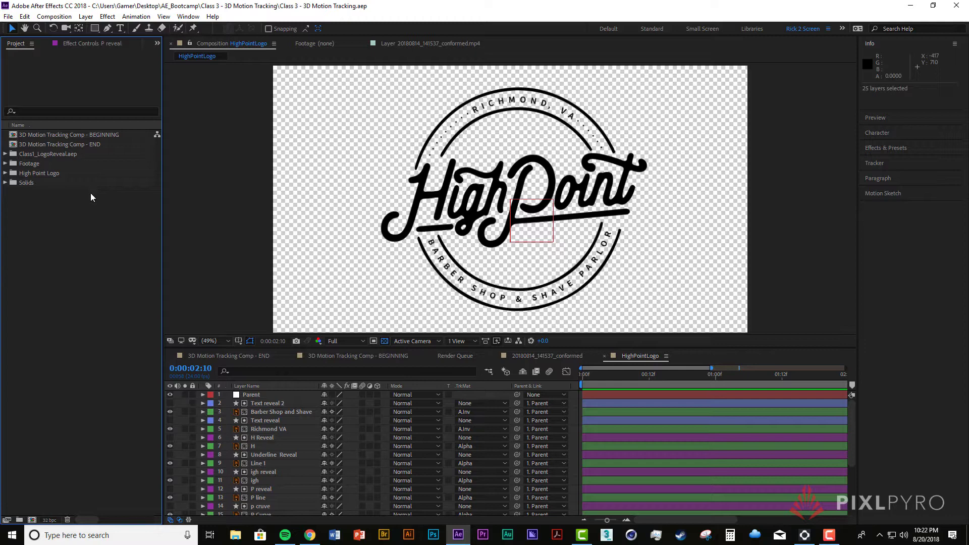
pyautogui.click(228, 356)
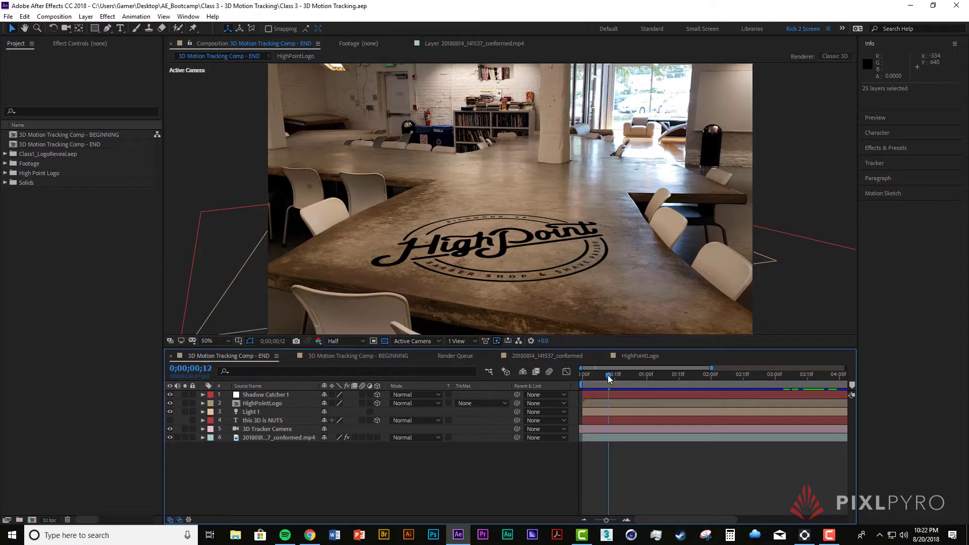
pyautogui.press('space')
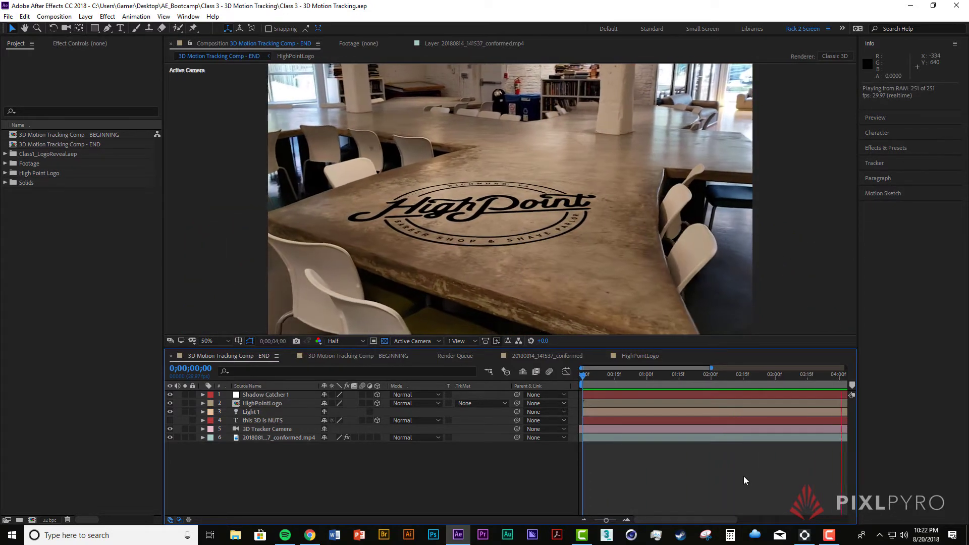
# Preview the table footage in the 3D Motion Tracking Comp - BEGINNING composition with its full duration shown in the timeline
pyautogui.press('space')
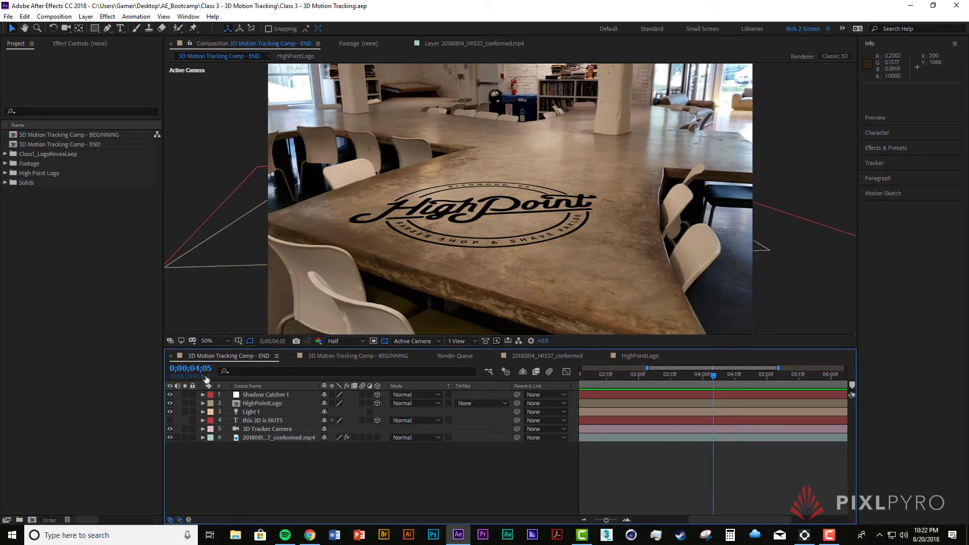
pyautogui.click(344, 356)
pyautogui.press('space')
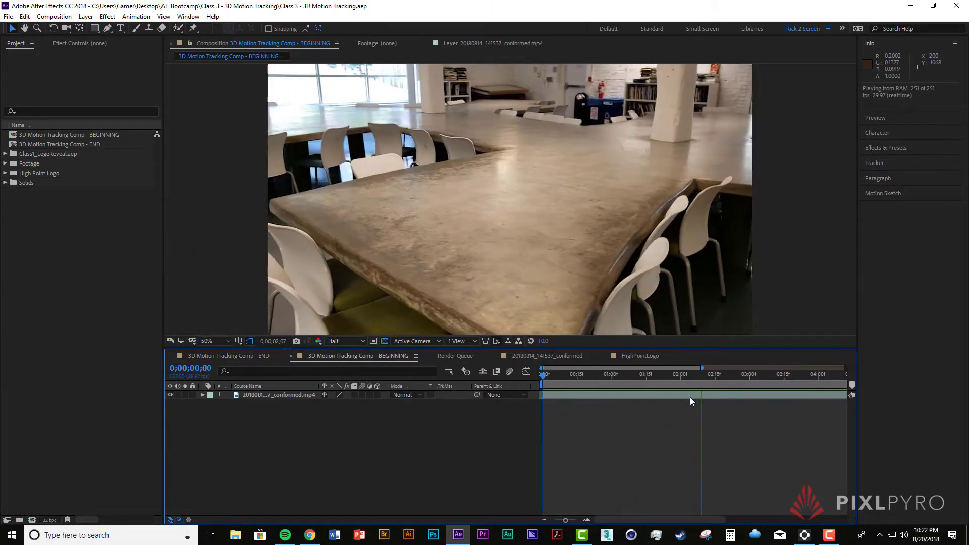
pyautogui.moveTo(702, 369); pyautogui.dragTo(846, 368)
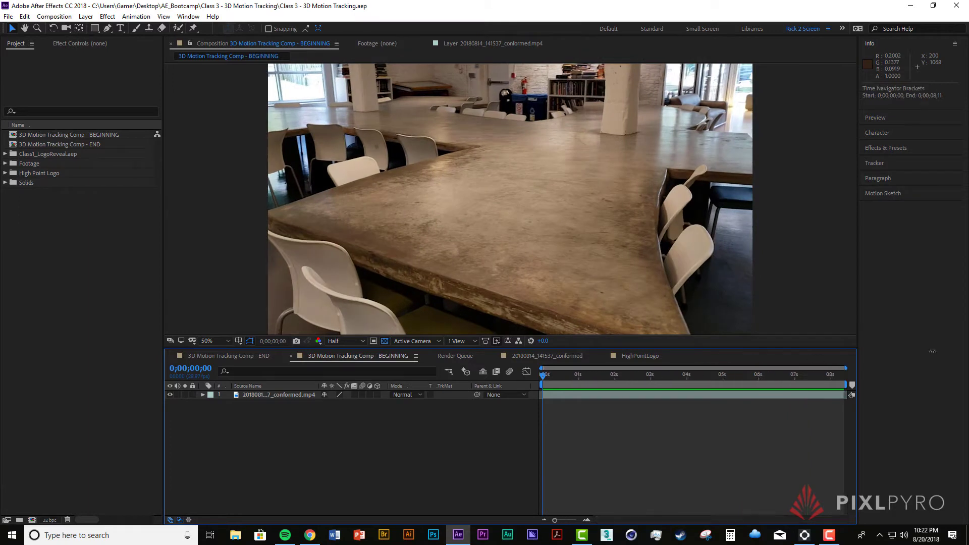
pyautogui.press('space')
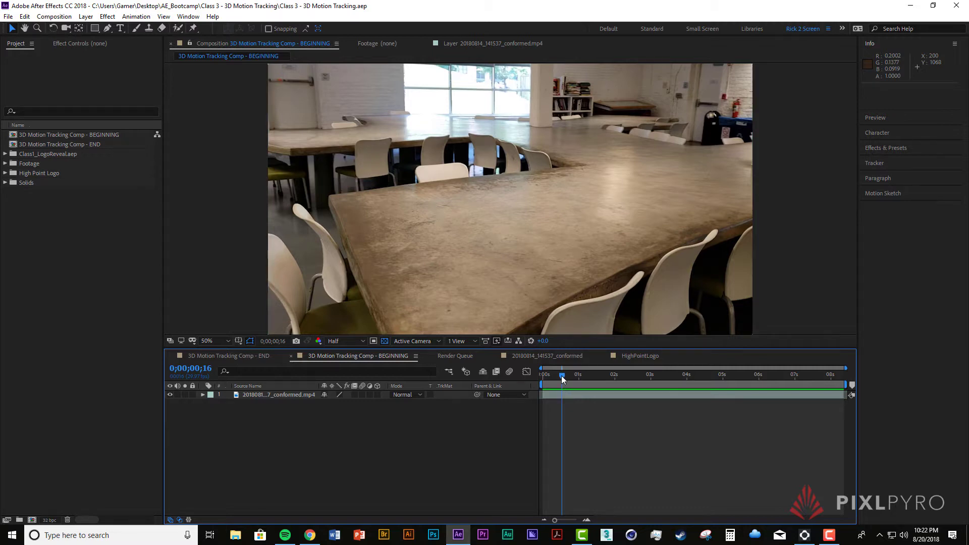
pyautogui.press('space')
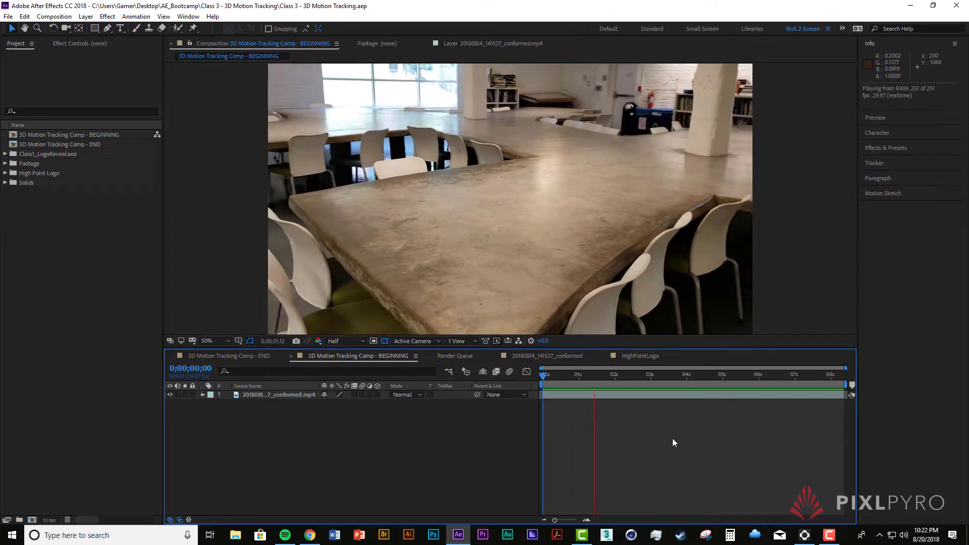
pyautogui.press('space')
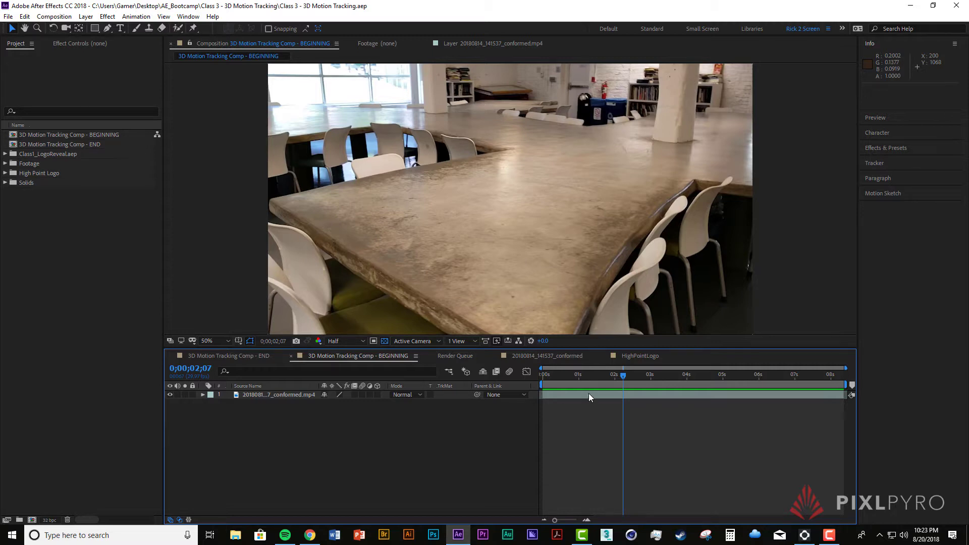
pyautogui.press('space')
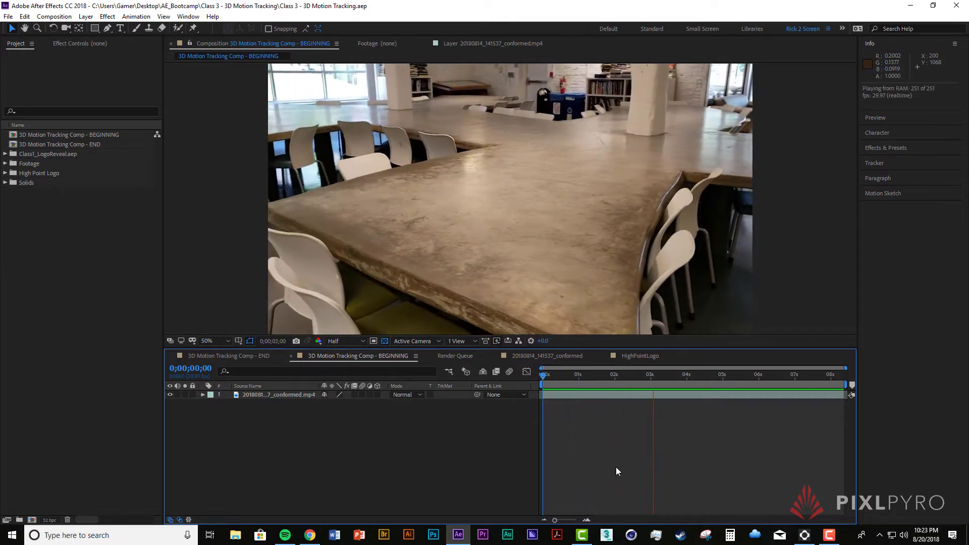
pyautogui.press('space')
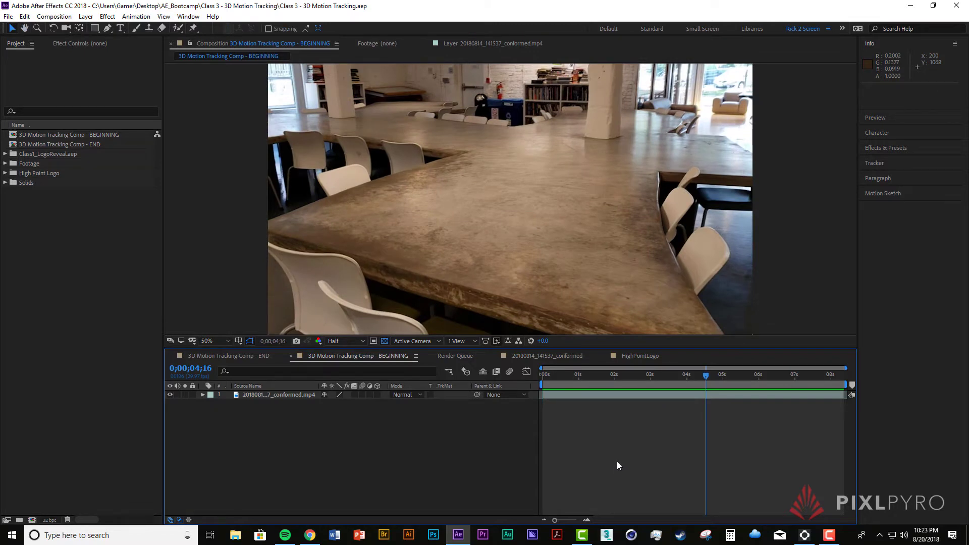
# Run Track Camera on the 20180814_141537_conformed.mp4 layer, with the current time at the composition's first frame
pyautogui.click(566, 374)
pyautogui.press('Home')
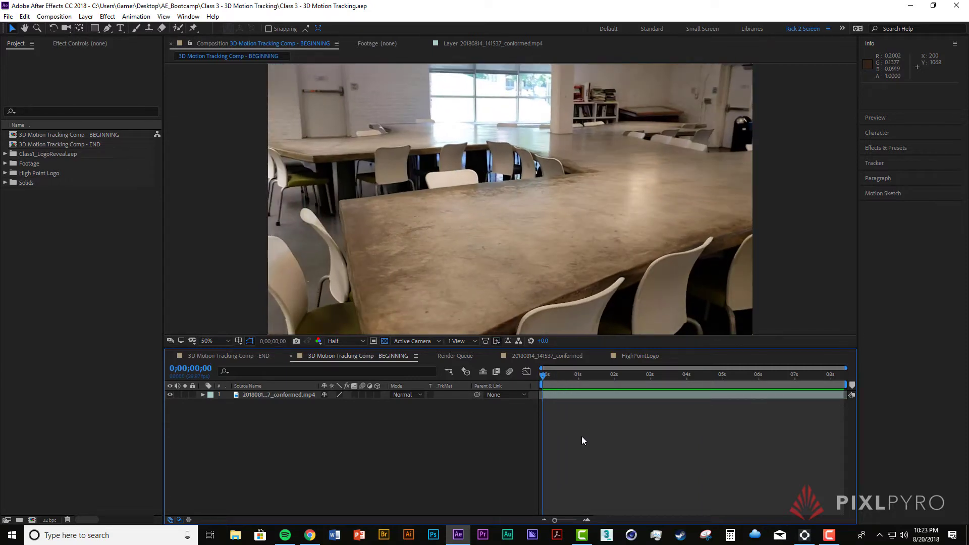
pyautogui.click(648, 396)
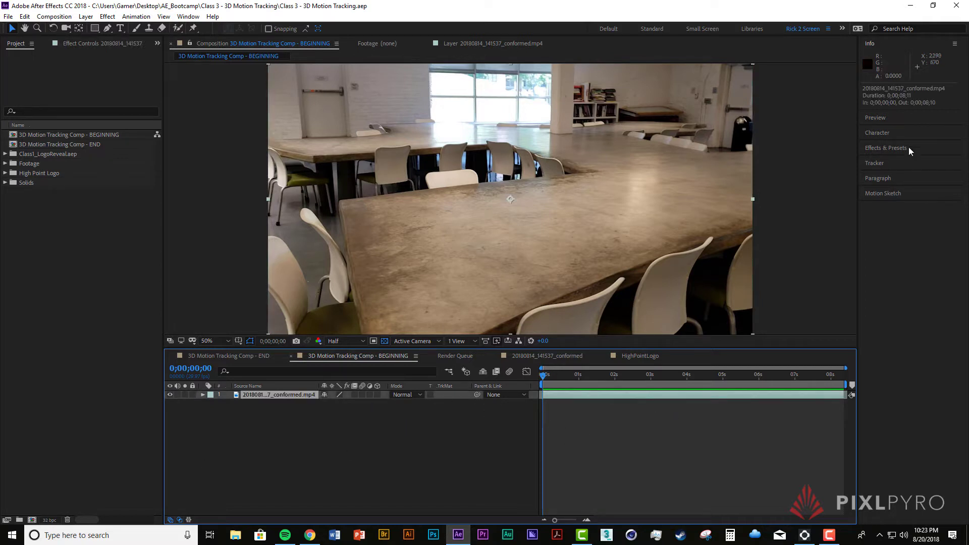
pyautogui.click(901, 161)
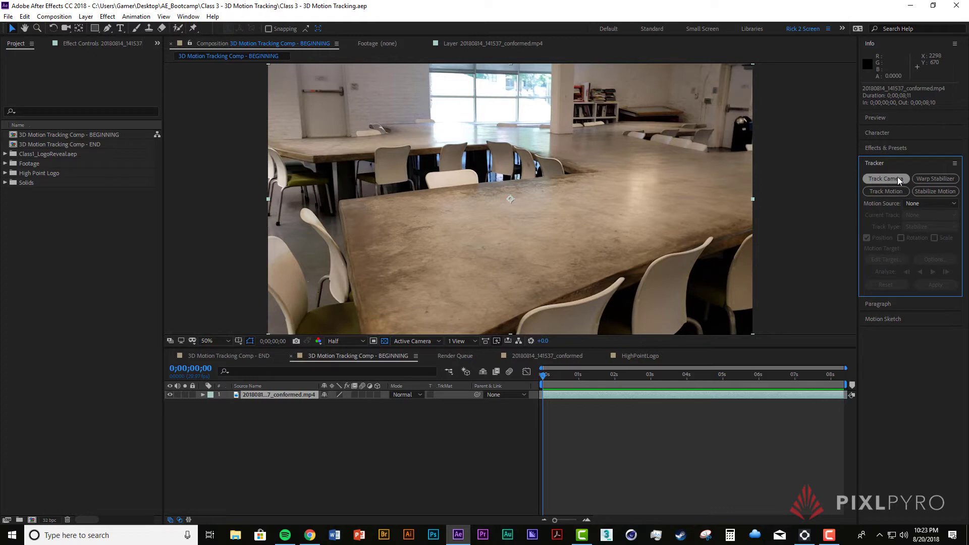
pyautogui.click(897, 178)
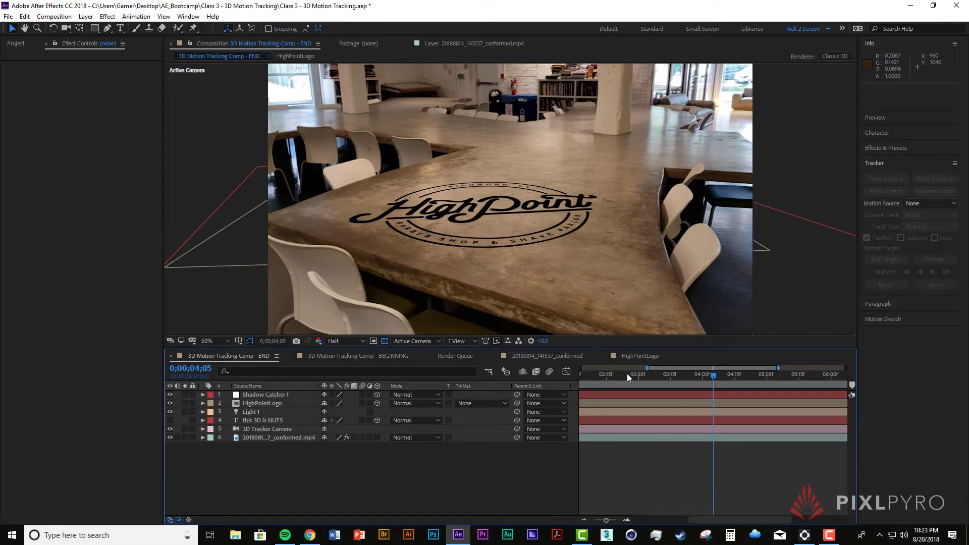
# Replay the 3D Motion Tracking Comp - END composition from the start, and return to the BEGINNING composition
pyautogui.press('space')
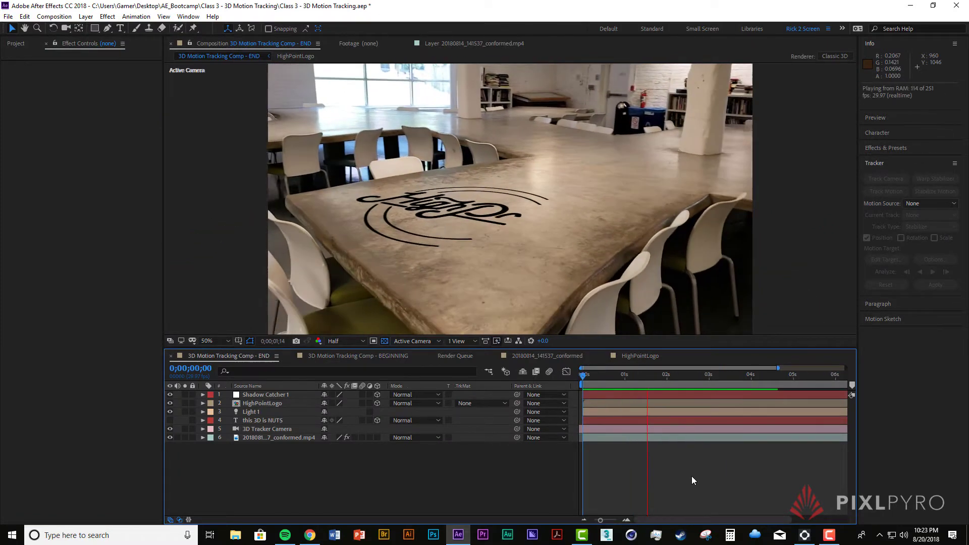
pyautogui.press('space')
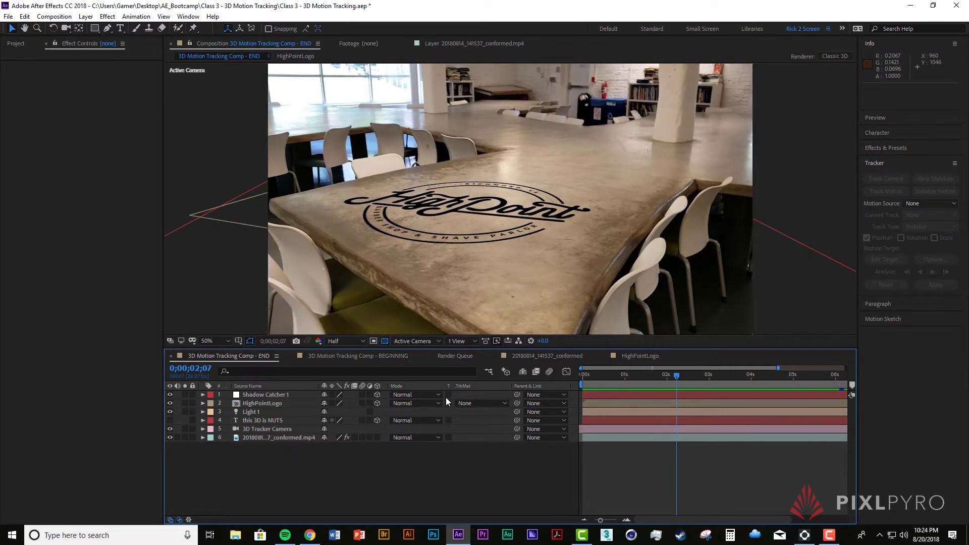
pyautogui.click(353, 356)
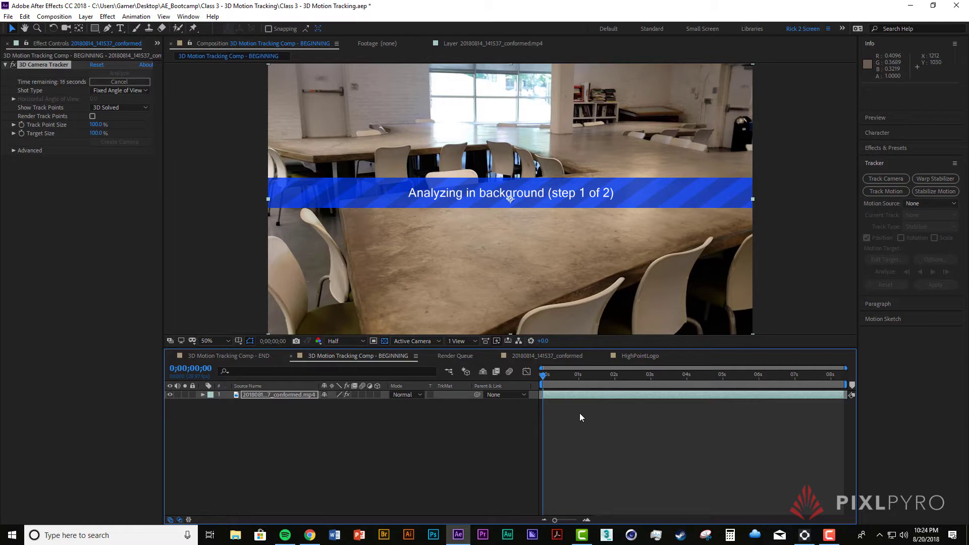
# Play and scrub the tracked footage in the composition view to examine the solved 3D track points on the table and chairs
pyautogui.doubleClick(564, 392)
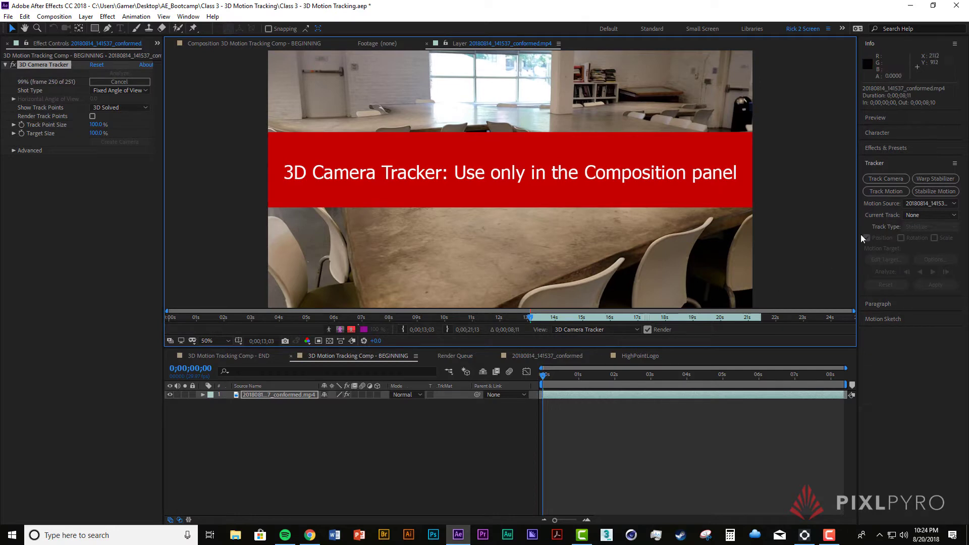
pyautogui.click(231, 45)
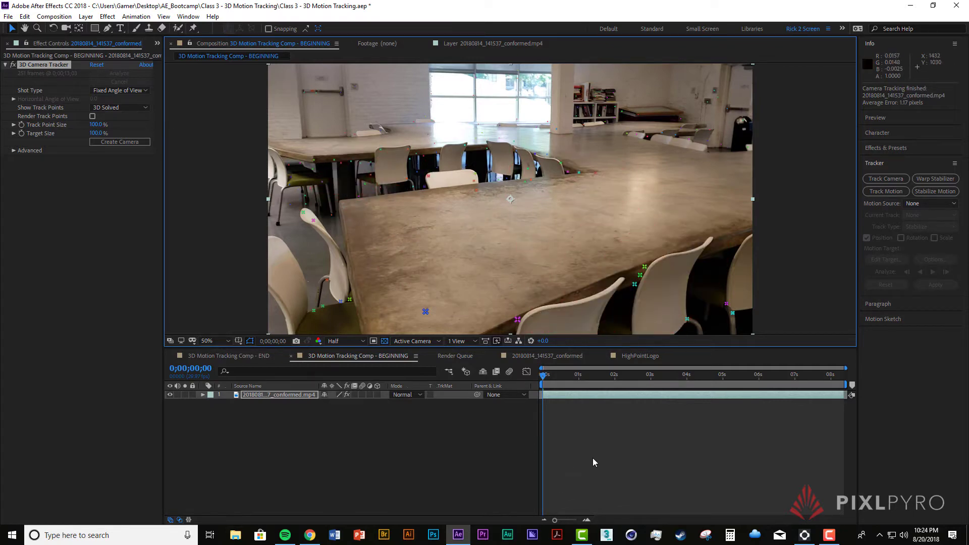
pyautogui.press('space')
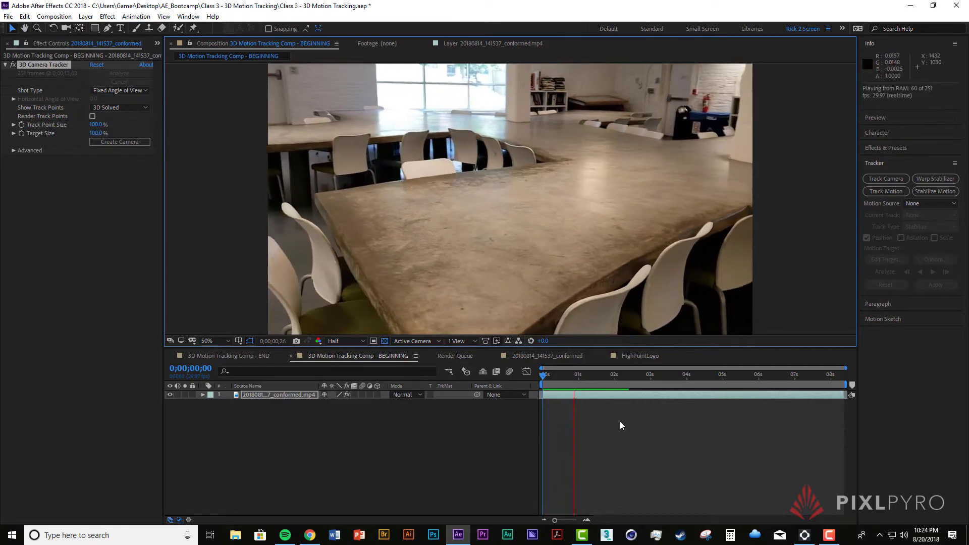
pyautogui.press('space')
pyautogui.moveTo(554, 375); pyautogui.dragTo(851, 391)
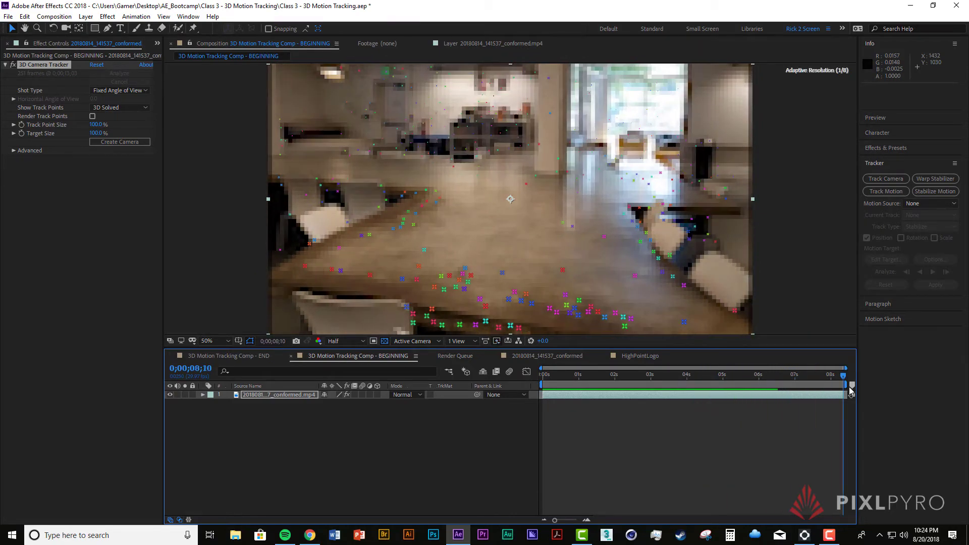
pyautogui.press('space')
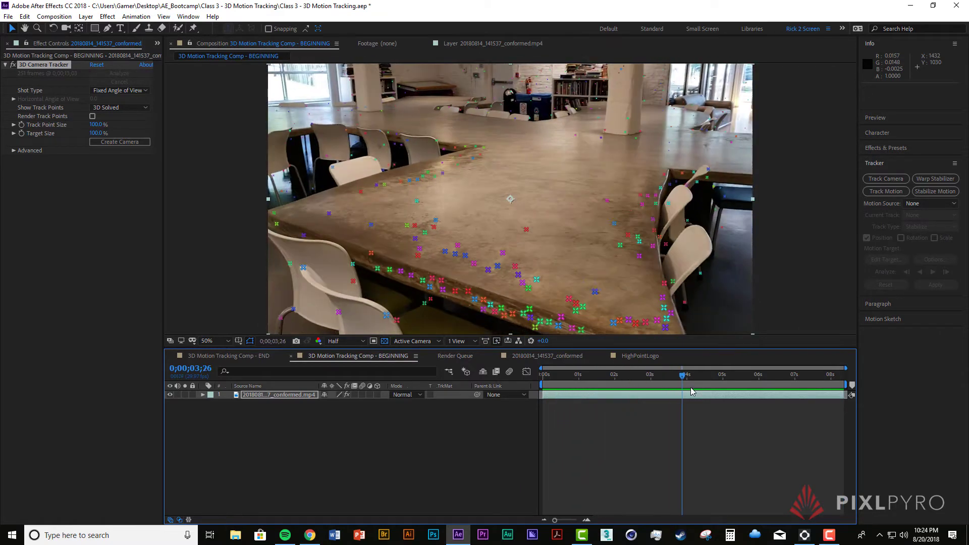
pyautogui.moveTo(696, 380); pyautogui.dragTo(637, 353)
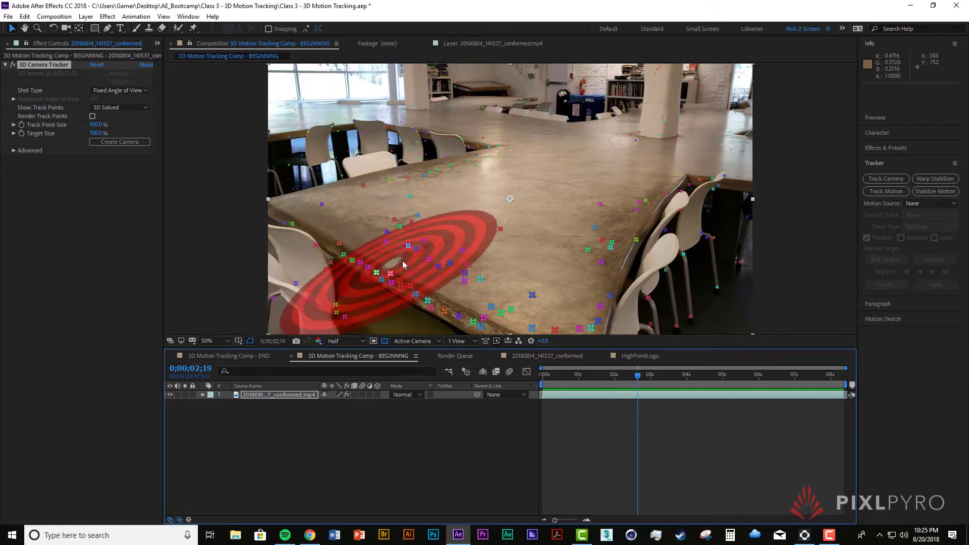
pyautogui.moveTo(637, 376); pyautogui.dragTo(751, 415)
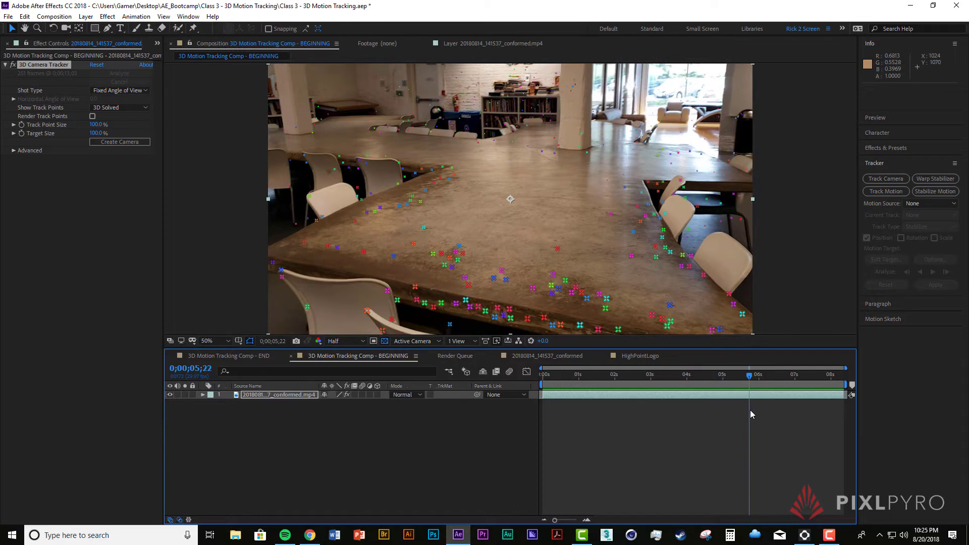
pyautogui.moveTo(747, 381); pyautogui.dragTo(662, 397)
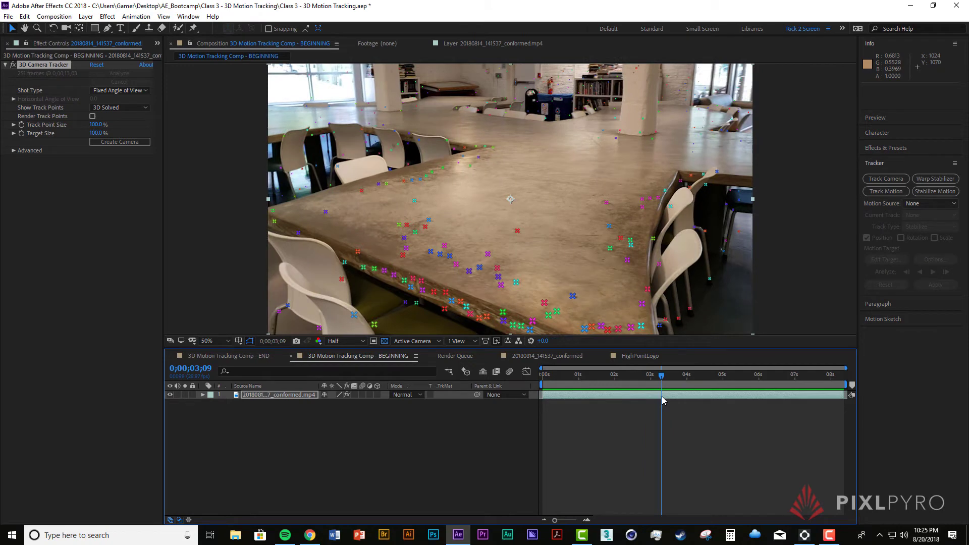
pyautogui.moveTo(662, 396); pyautogui.dragTo(743, 388)
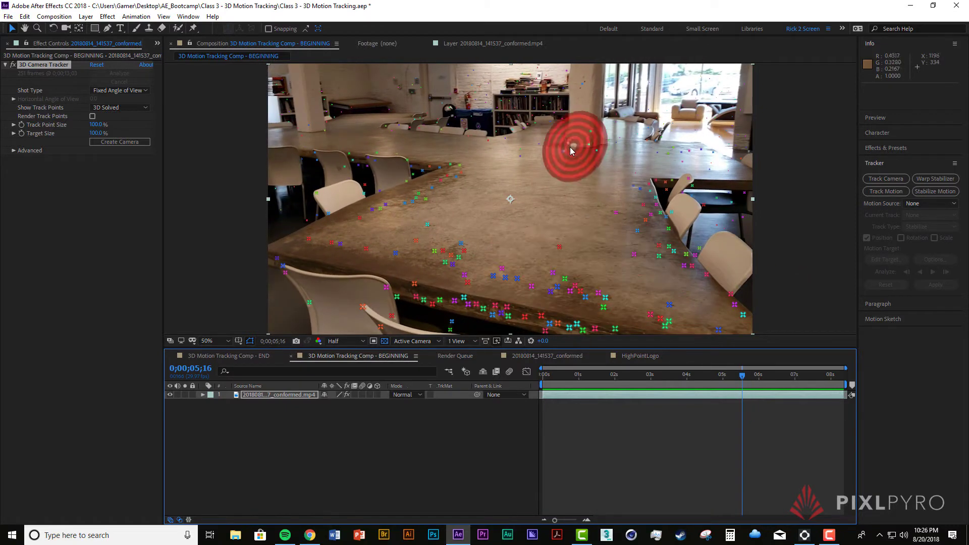
# Enable Render Track Points in the 3D Camera Tracker effect and deselect the effect
pyautogui.click(61, 225)
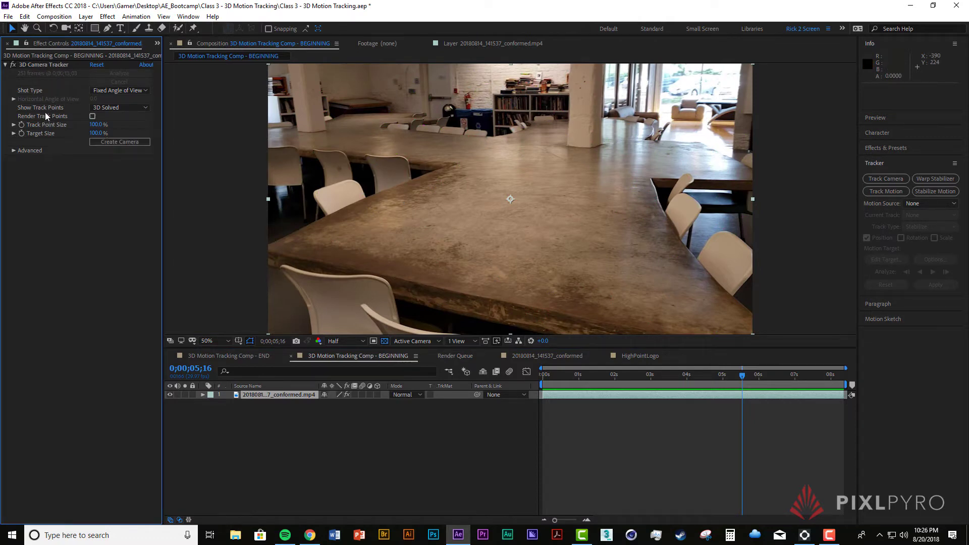
pyautogui.click(93, 116)
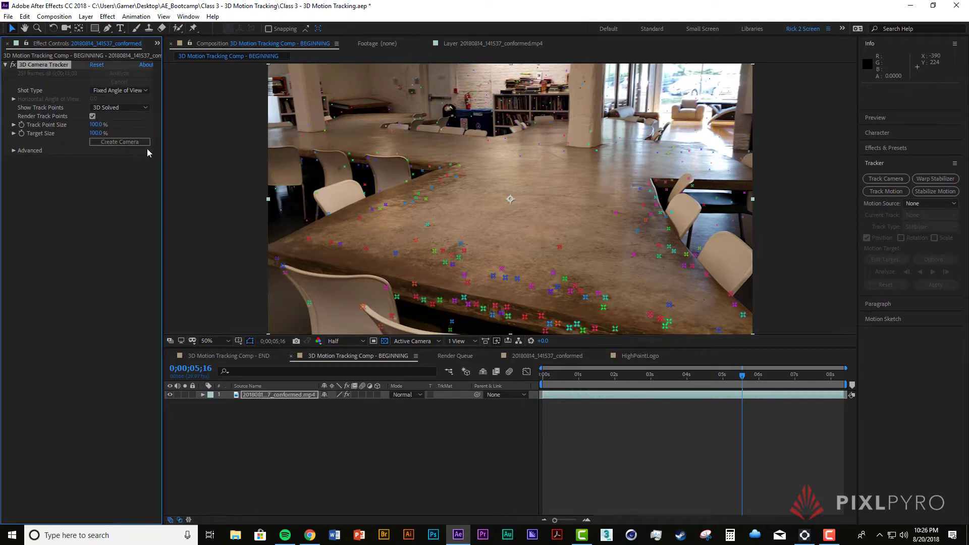
pyautogui.click(78, 207)
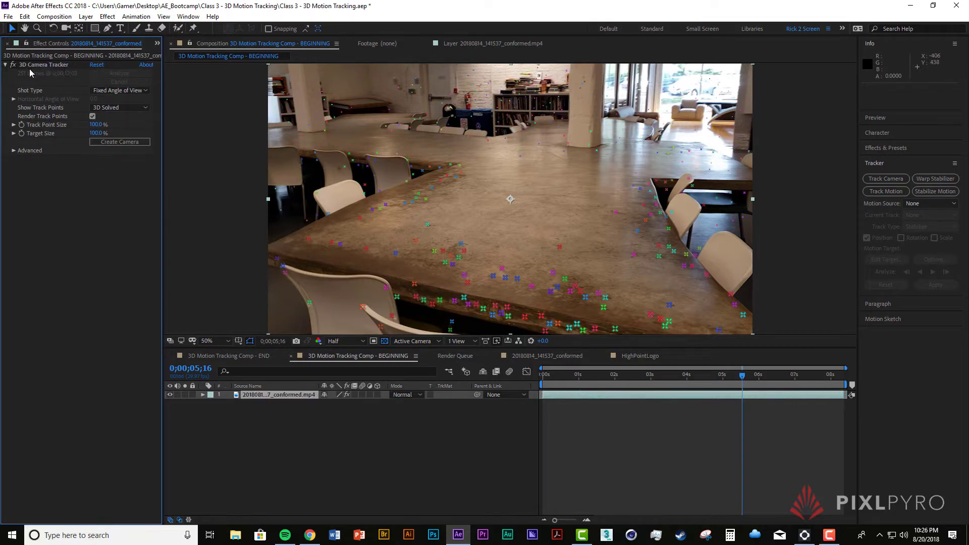
pyautogui.click(44, 65)
pyautogui.click(97, 196)
# Preview the BEGINNING composition from the start with the rendered track points over the footage
pyautogui.press('space')
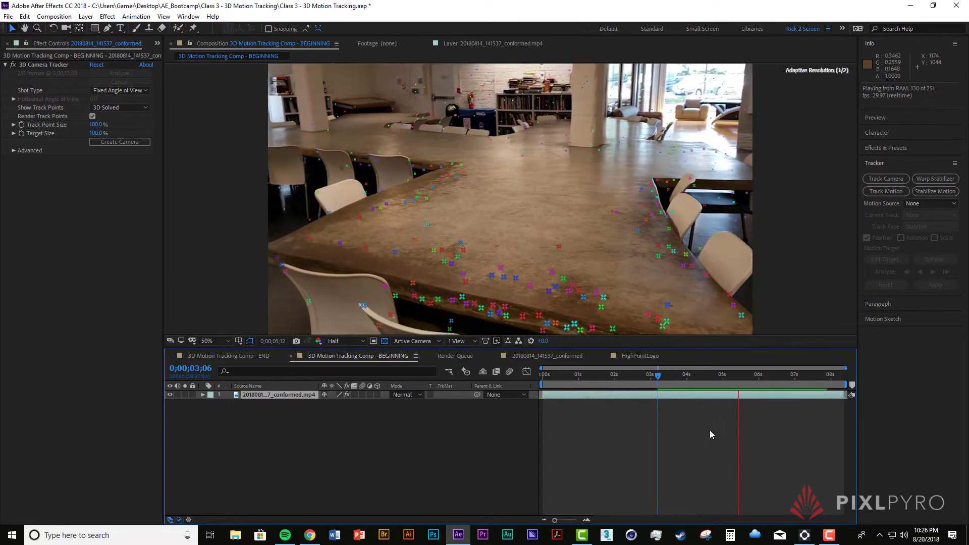
pyautogui.moveTo(566, 375); pyautogui.dragTo(526, 374)
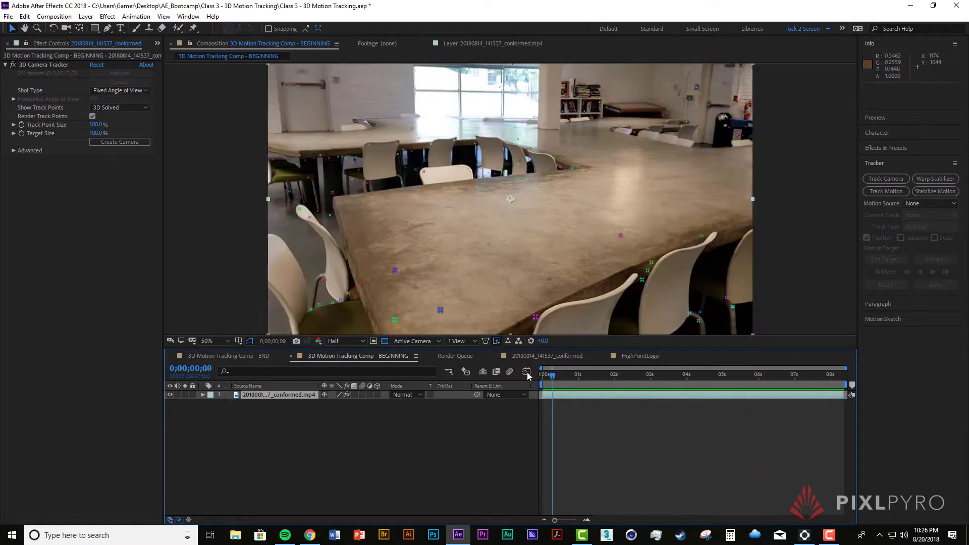
pyautogui.press('space')
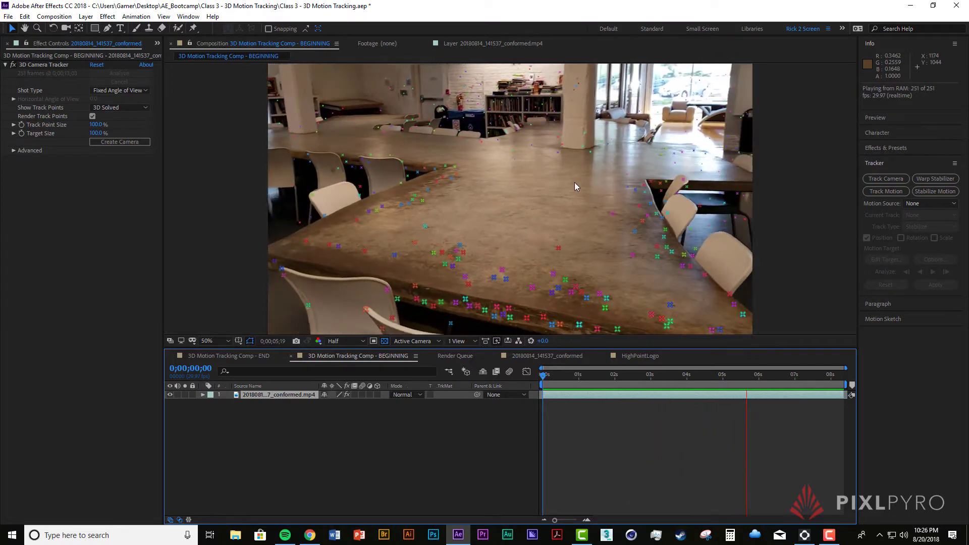
pyautogui.press('space')
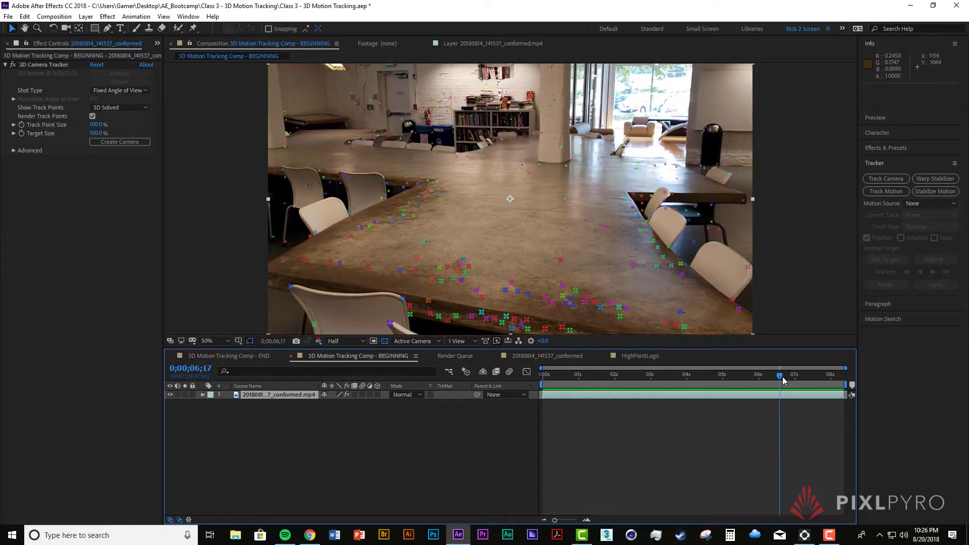
# Examine the track points at the far end of the table at 200% magnification around 0;00;05;28
pyautogui.moveTo(783, 381); pyautogui.dragTo(760, 378)
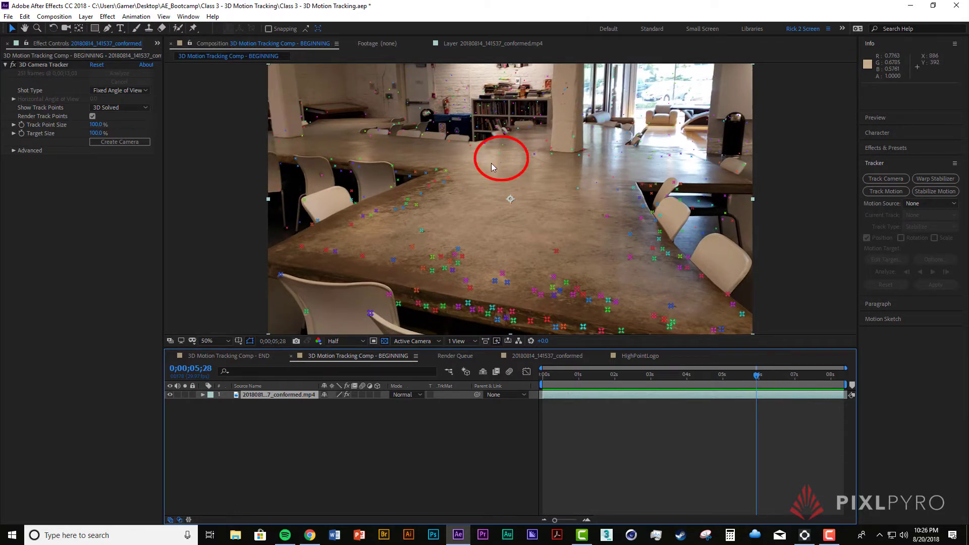
pyautogui.scroll(4, 489, 174)
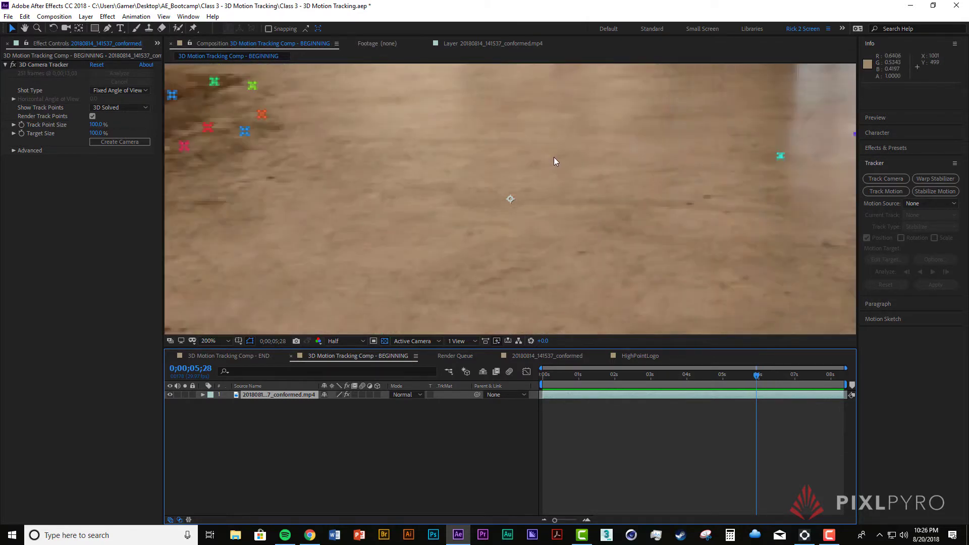
pyautogui.moveTo(474, 149); pyautogui.dragTo(518, 256)
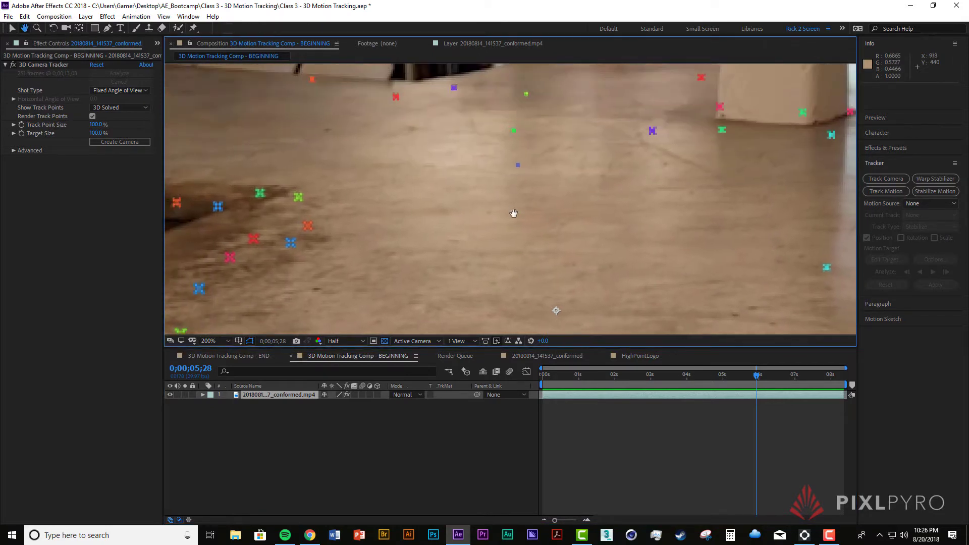
pyautogui.moveTo(519, 173); pyautogui.dragTo(513, 198)
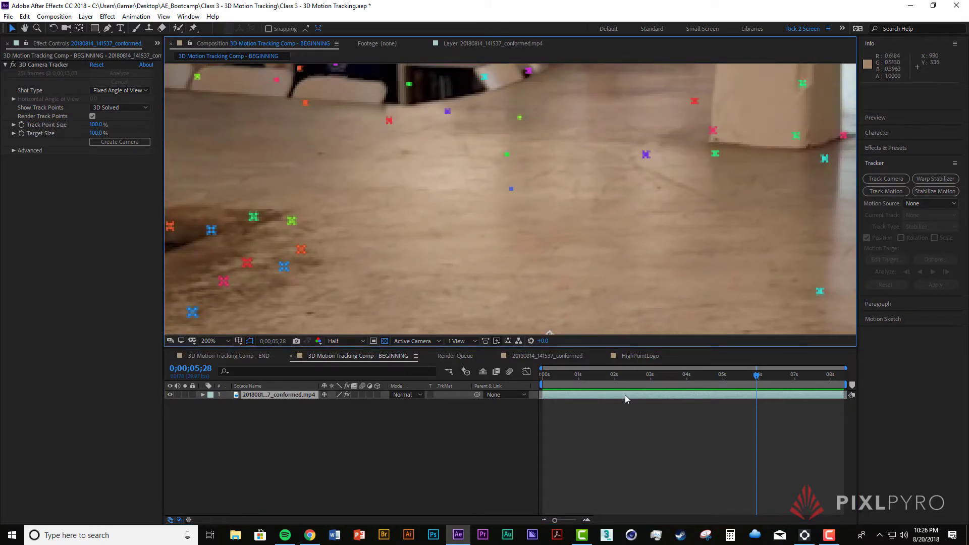
# Examine how the track points at the far end of the table hold at 100% magnification between about 0;00;05;17 and 0;00;06;10
pyautogui.scroll(-1, 565, 301)
pyautogui.moveTo(554, 285); pyautogui.dragTo(561, 281)
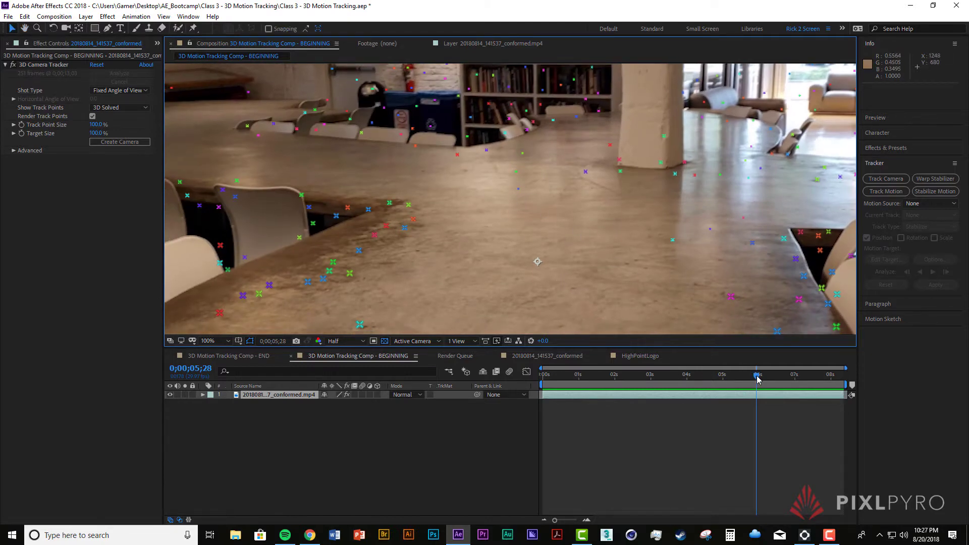
pyautogui.moveTo(757, 379)
pyautogui.mouseDown()
pyautogui.moveTo(730, 380)
pyautogui.moveTo(757, 379)
pyautogui.moveTo(743, 379)
pyautogui.mouseUp()
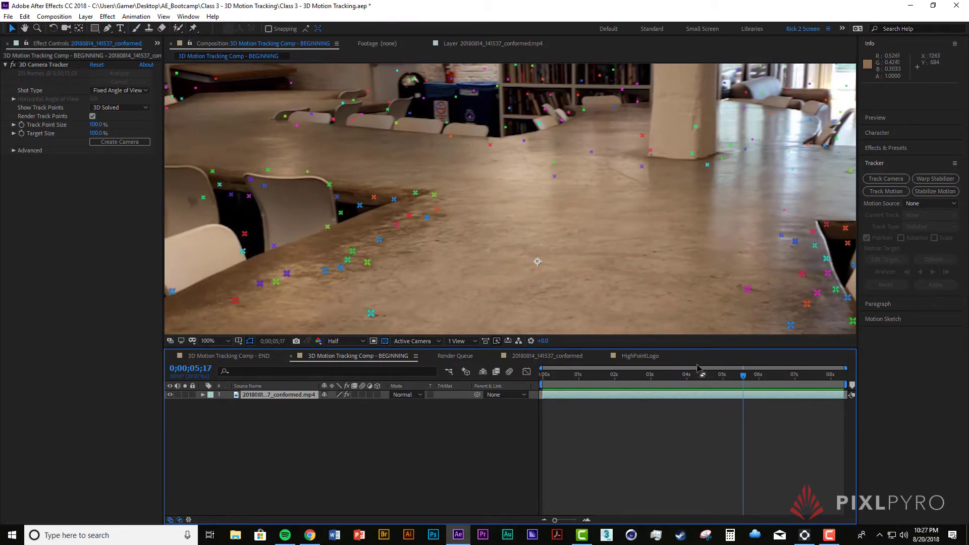
pyautogui.moveTo(743, 379); pyautogui.dragTo(768, 387)
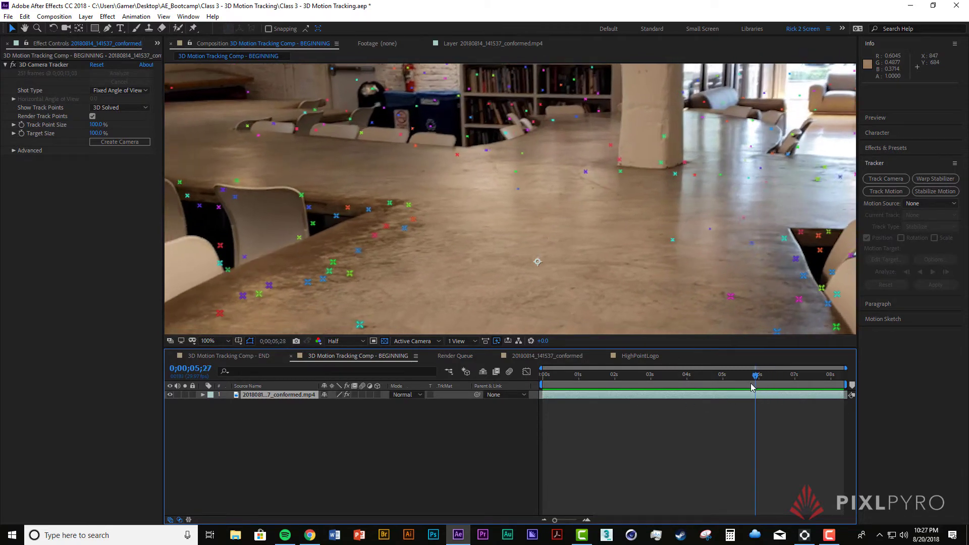
pyautogui.moveTo(752, 387)
pyautogui.mouseDown()
pyautogui.moveTo(721, 387)
pyautogui.moveTo(740, 387)
pyautogui.mouseUp()
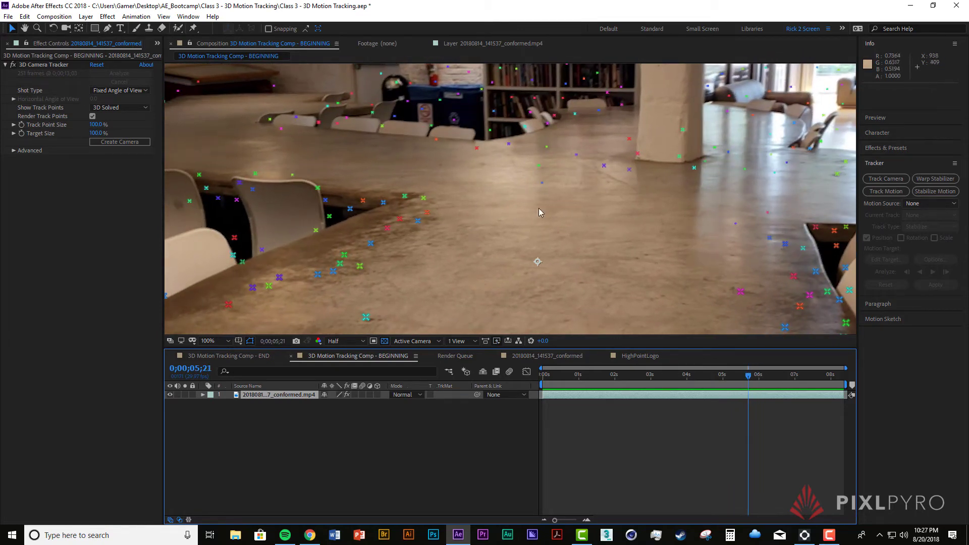
pyautogui.moveTo(748, 380)
pyautogui.mouseDown()
pyautogui.moveTo(732, 385)
pyautogui.moveTo(774, 383)
pyautogui.moveTo(725, 373)
pyautogui.moveTo(749, 375)
pyautogui.mouseUp()
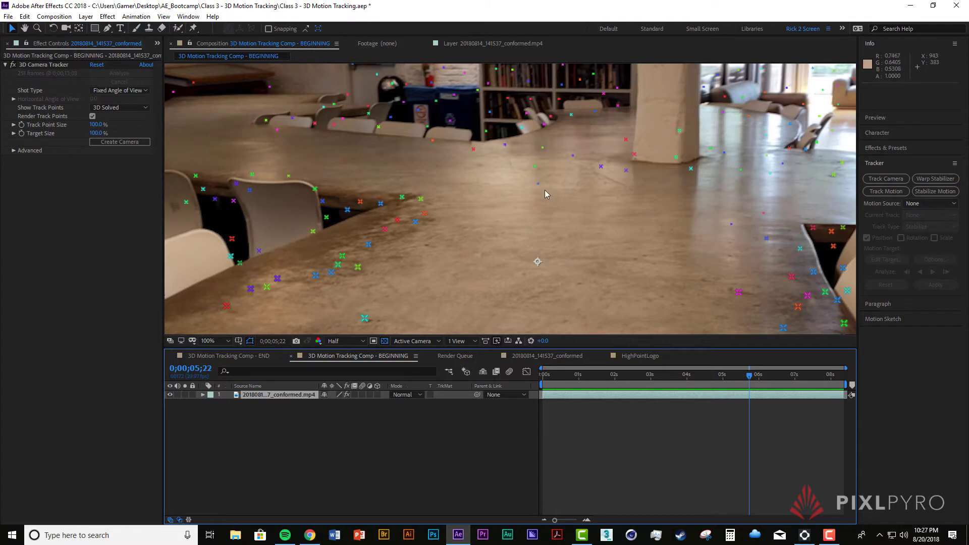
pyautogui.moveTo(749, 378)
pyautogui.mouseDown()
pyautogui.moveTo(729, 379)
pyautogui.moveTo(746, 376)
pyautogui.mouseUp()
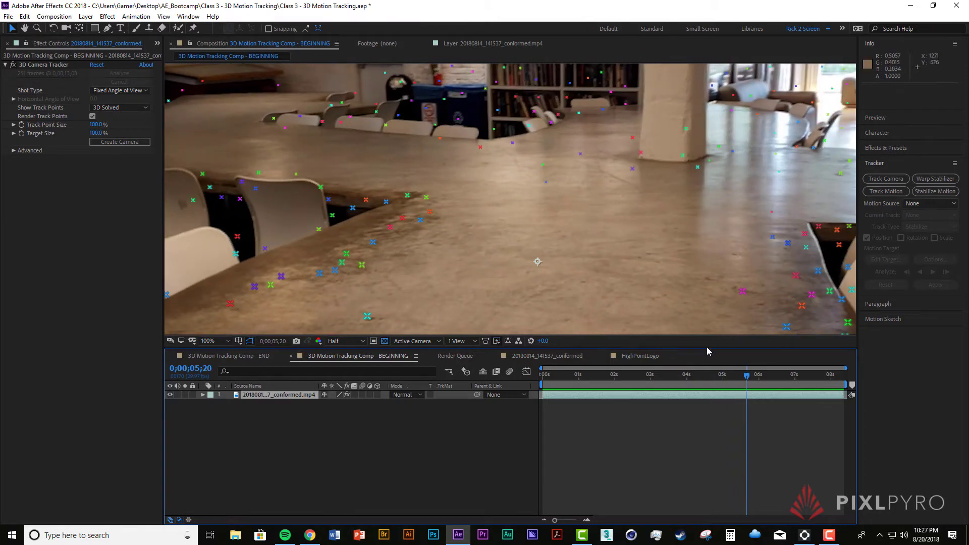
pyautogui.moveTo(748, 381)
pyautogui.mouseDown()
pyautogui.moveTo(731, 378)
pyautogui.moveTo(754, 376)
pyautogui.mouseUp()
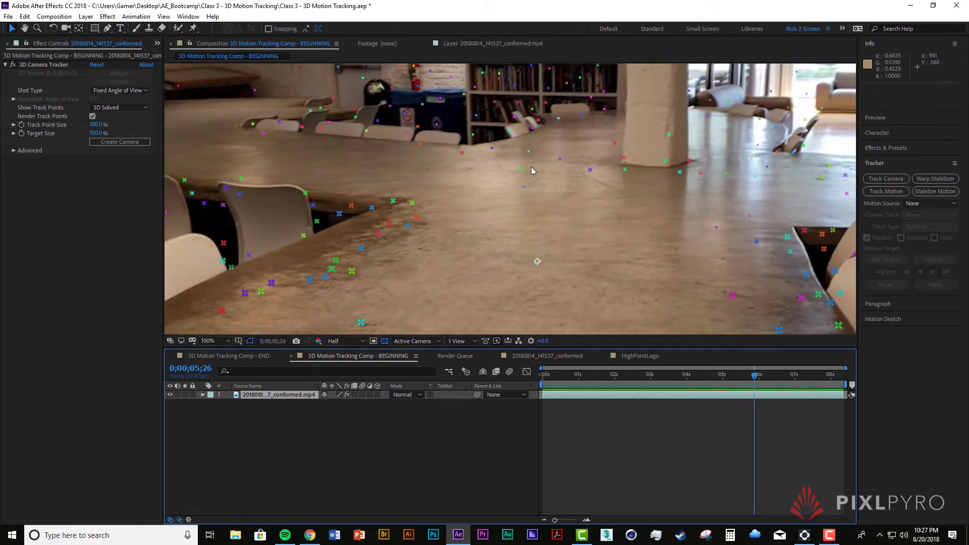
pyautogui.moveTo(754, 380)
pyautogui.mouseDown()
pyautogui.moveTo(713, 379)
pyautogui.moveTo(794, 398)
pyautogui.moveTo(769, 388)
pyautogui.mouseUp()
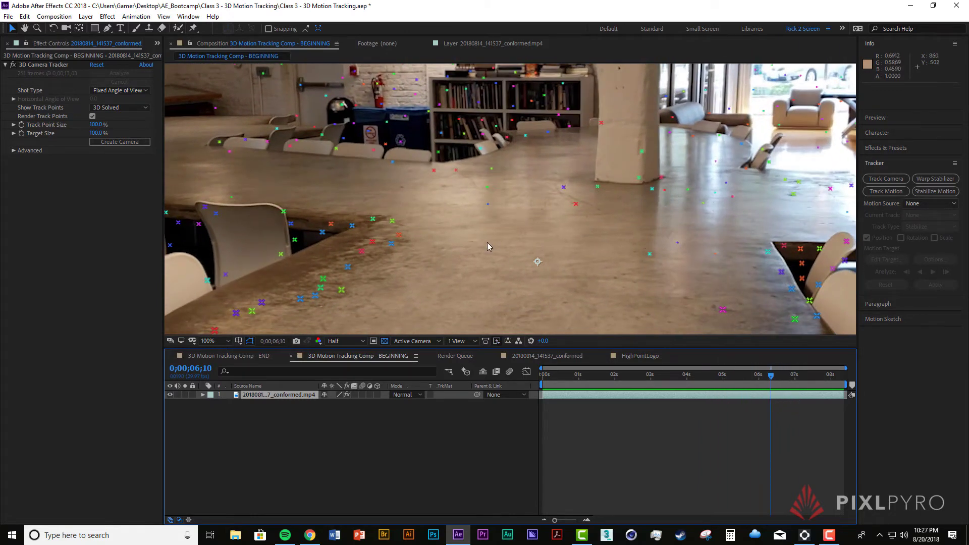
pyautogui.moveTo(775, 381); pyautogui.dragTo(740, 386)
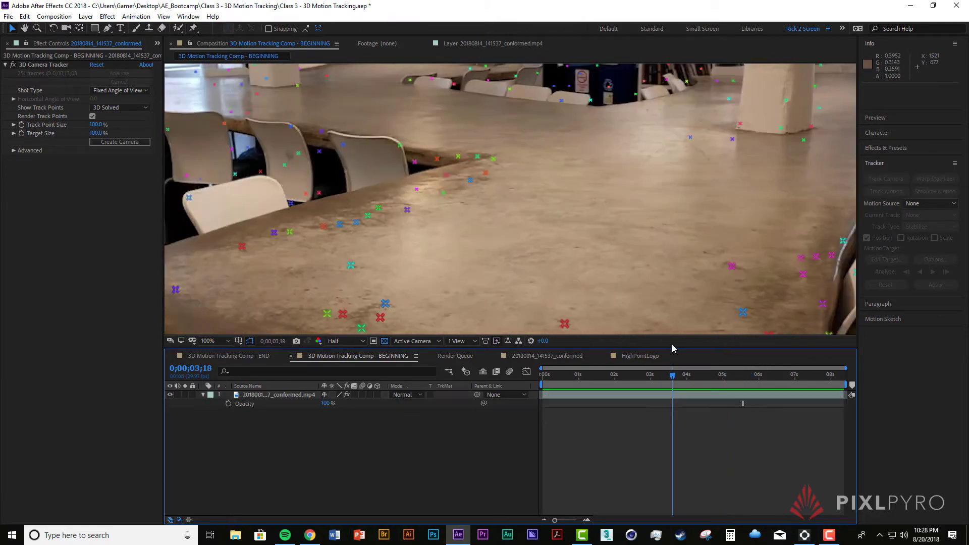
# Examine the track points on the chairs and the table by the window from about 0;00;00;26 to 0;00;03;23
pyautogui.moveTo(672, 346); pyautogui.dragTo(600, 328)
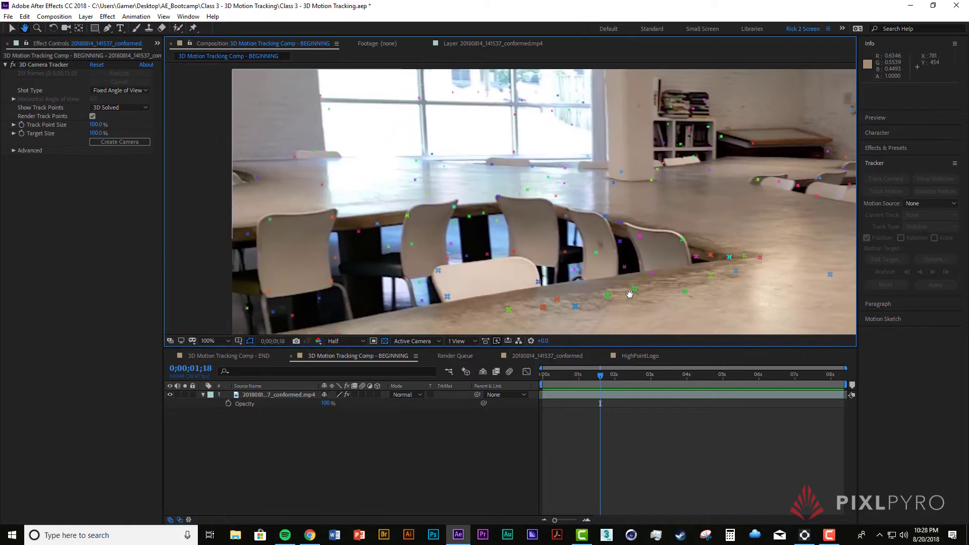
pyautogui.moveTo(600, 381); pyautogui.dragTo(574, 376)
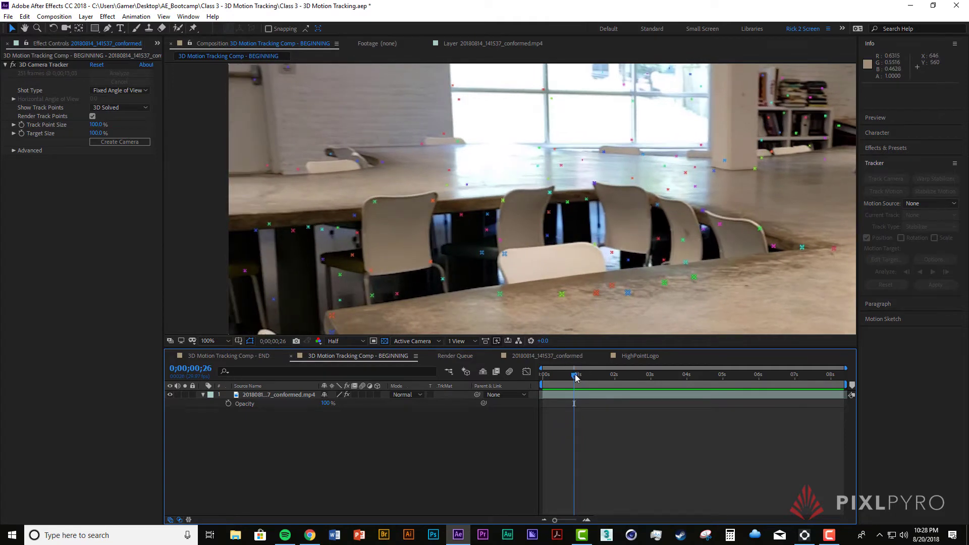
pyautogui.moveTo(575, 378); pyautogui.dragTo(582, 379)
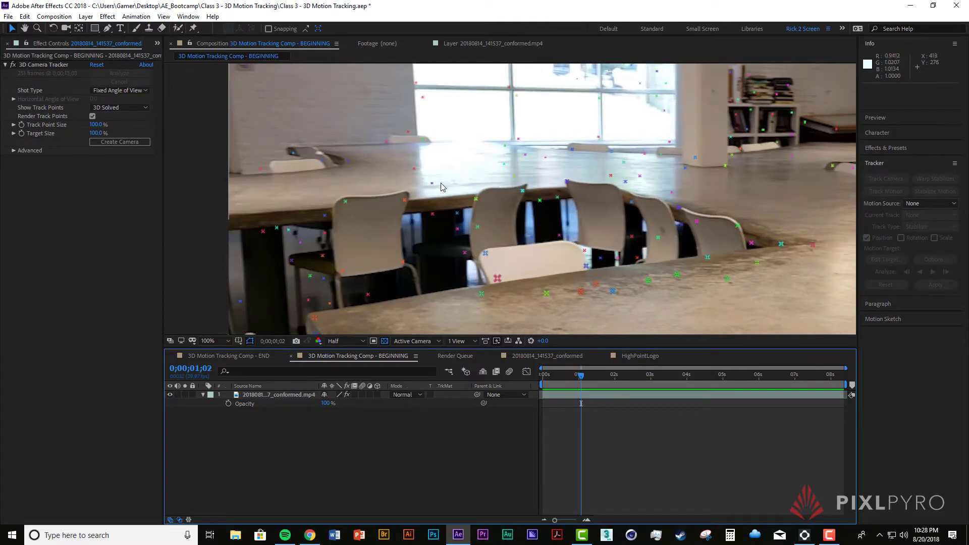
pyautogui.moveTo(579, 379); pyautogui.dragTo(678, 380)
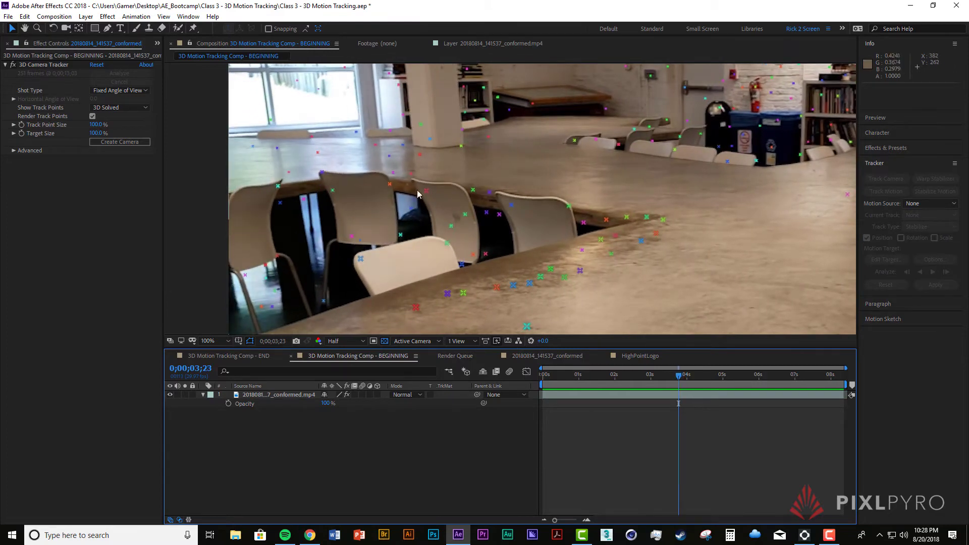
# Examine the track points on the near table corner around 0;00;02;07, then across the tabletop up to 0;00;05;25
pyautogui.moveTo(681, 379); pyautogui.dragTo(636, 379)
pyautogui.press('space')
pyautogui.moveTo(584, 253); pyautogui.dragTo(523, 158)
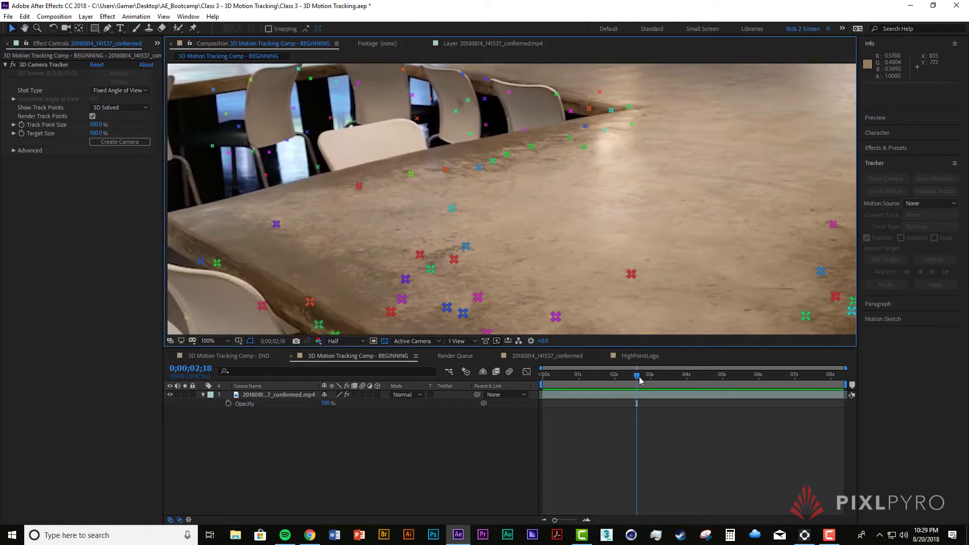
pyautogui.moveTo(639, 380); pyautogui.dragTo(623, 391)
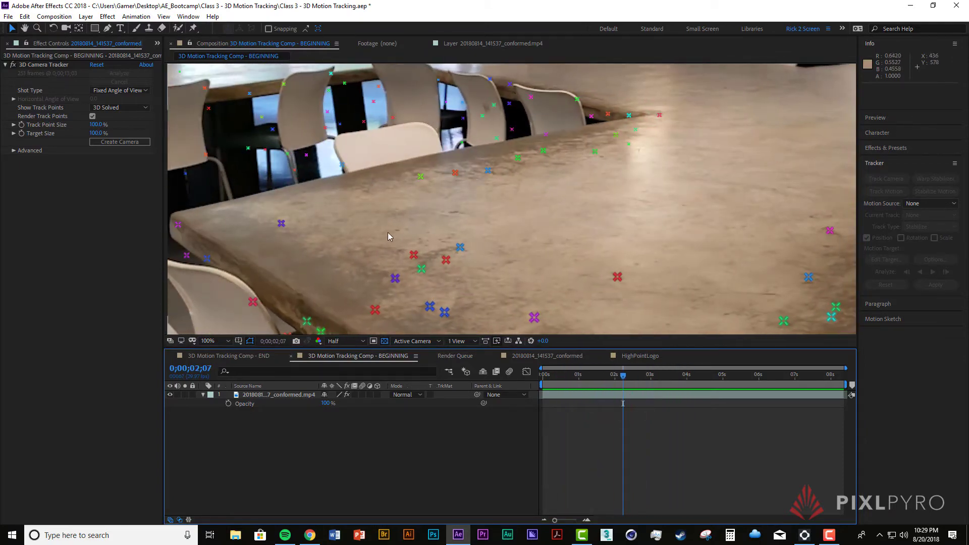
pyautogui.moveTo(492, 271); pyautogui.dragTo(476, 230)
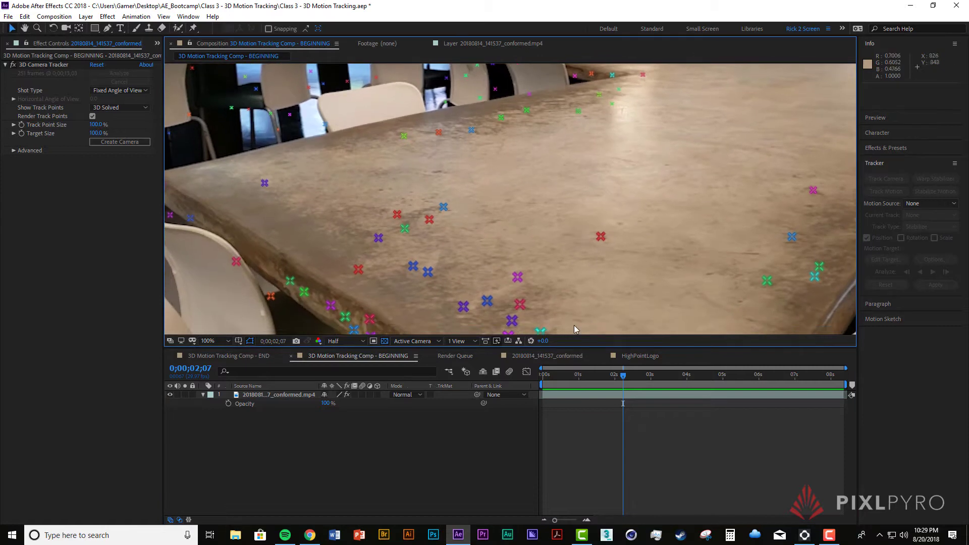
pyautogui.moveTo(641, 390); pyautogui.dragTo(692, 388)
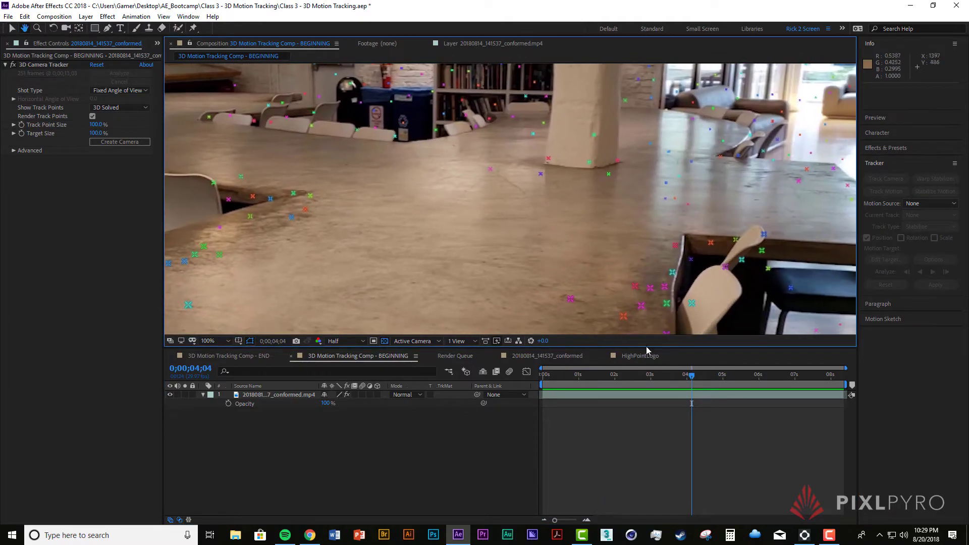
pyautogui.moveTo(691, 387); pyautogui.dragTo(752, 405)
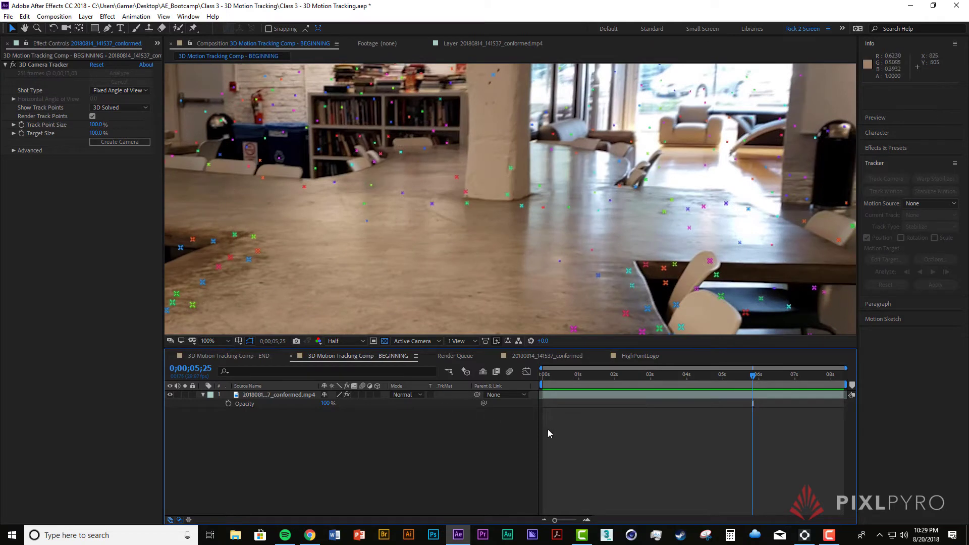
# Select the 3D Camera Tracker effect and delete the stray track points on the tabletop in front of the pillar
pyautogui.click(567, 396)
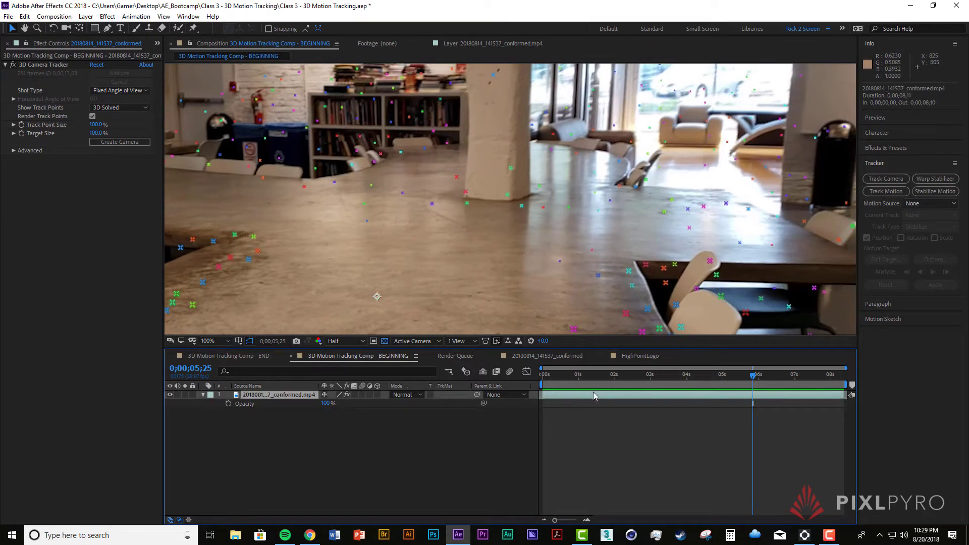
pyautogui.click(46, 64)
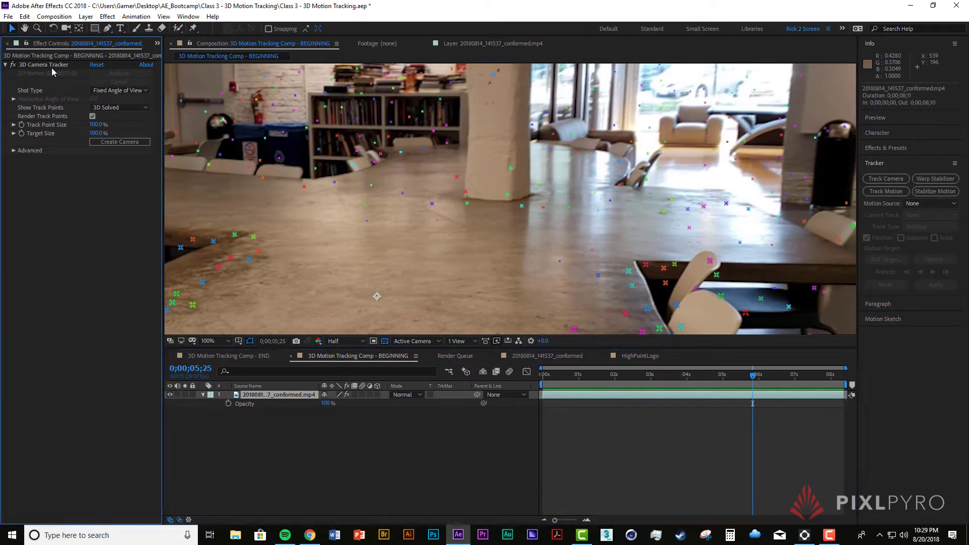
pyautogui.click(51, 65)
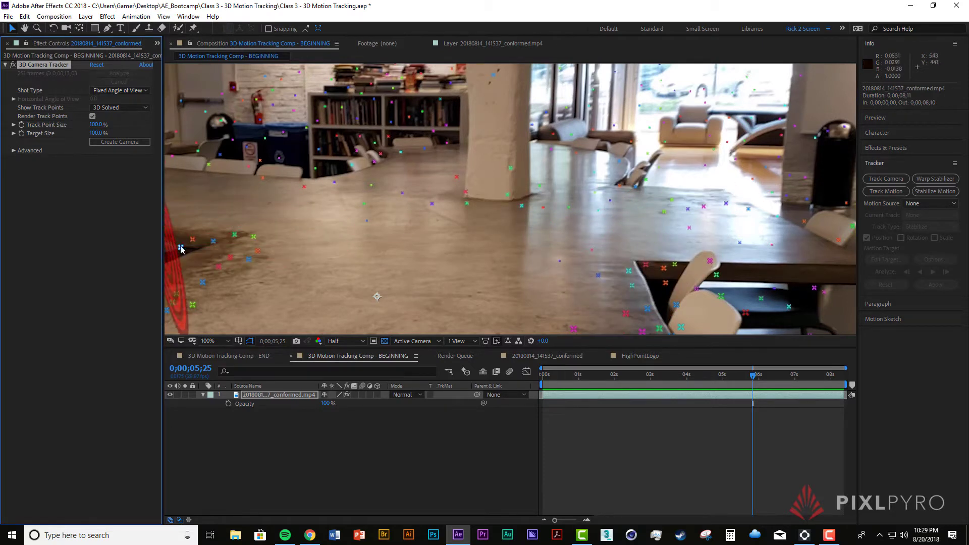
pyautogui.click(432, 203)
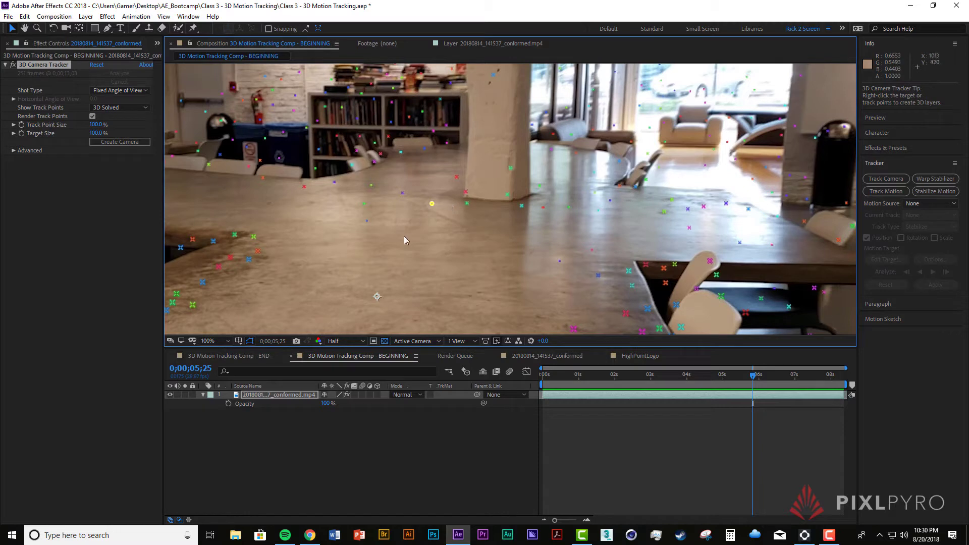
pyautogui.click(363, 208)
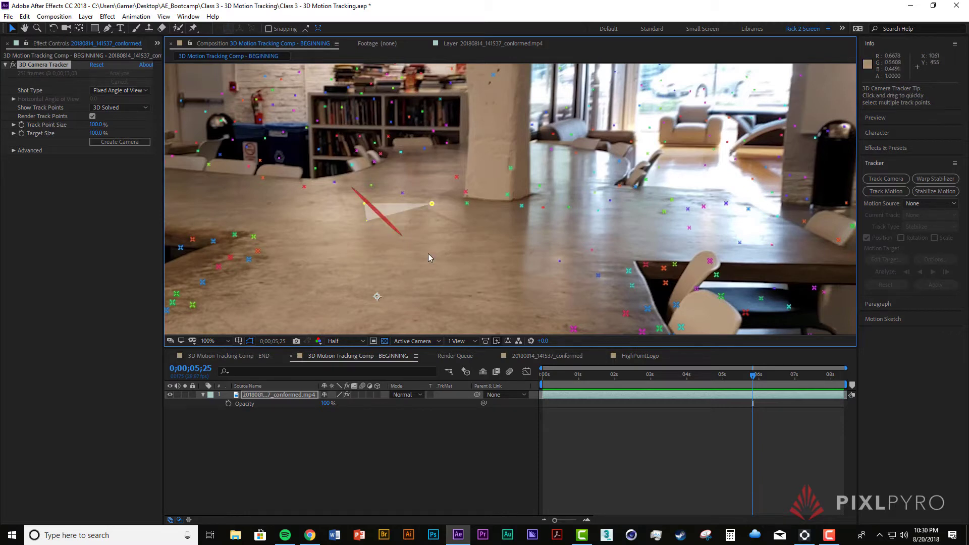
pyautogui.press('Delete')
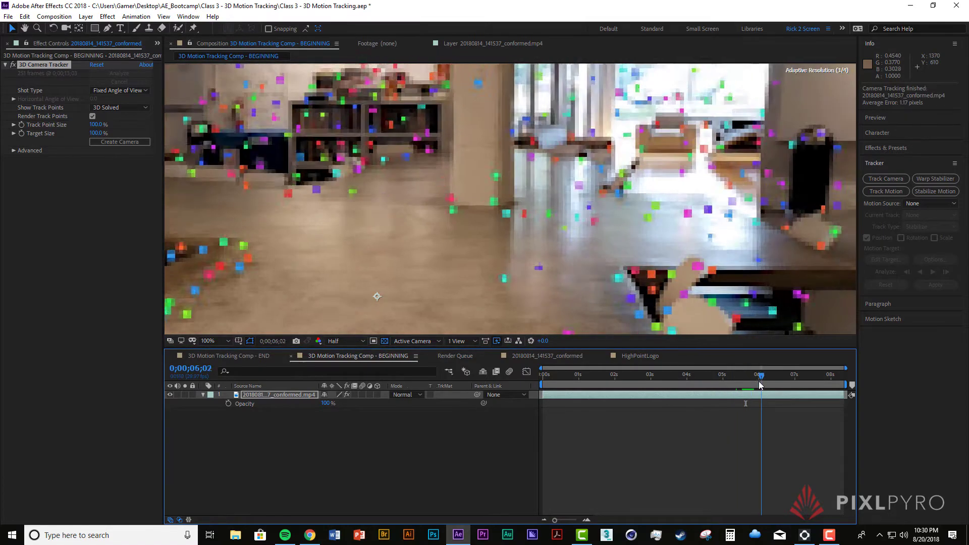
pyautogui.hotkey('ctrl', 'z')
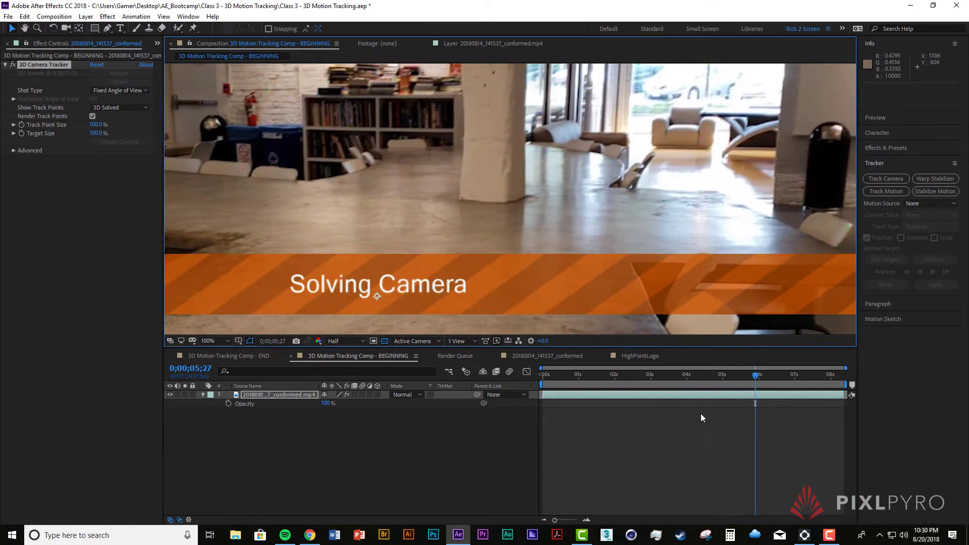
# Select the track points on the reflective tabletop between the pillar and the far chairs around 0;00;06;14 and delete them
pyautogui.moveTo(755, 377); pyautogui.dragTo(766, 382)
pyautogui.moveTo(579, 250); pyautogui.dragTo(596, 197)
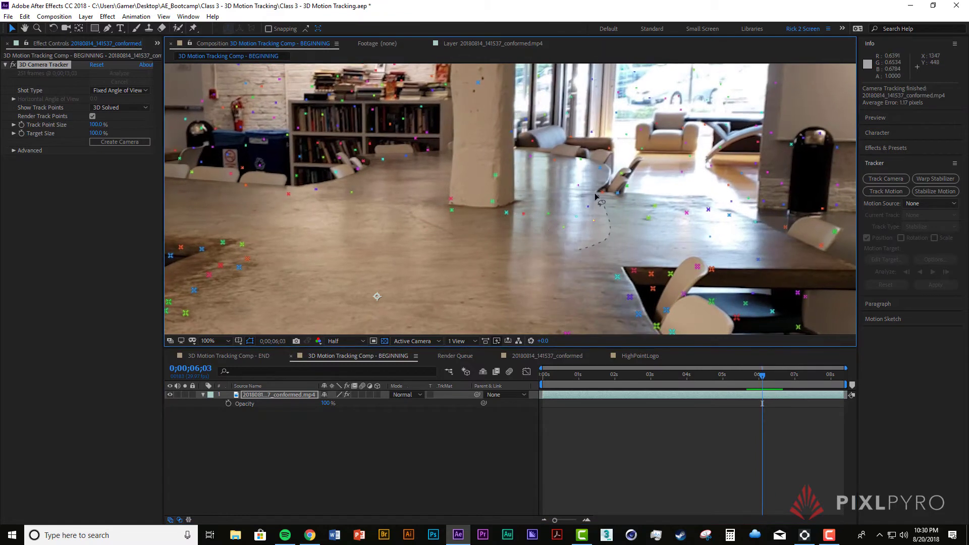
pyautogui.click(75, 202)
pyautogui.click(398, 253)
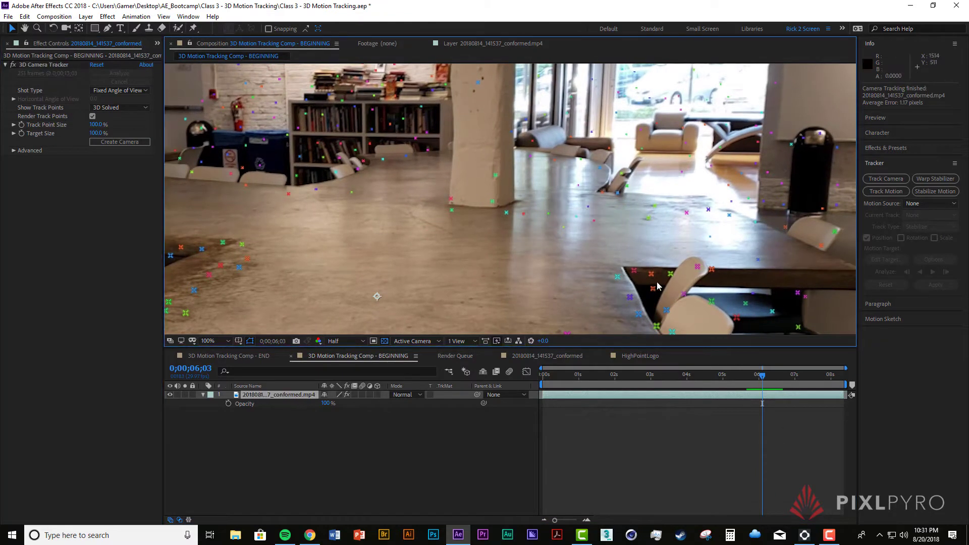
pyautogui.click(39, 66)
pyautogui.moveTo(587, 196); pyautogui.dragTo(611, 242)
pyautogui.moveTo(780, 383)
pyautogui.mouseDown()
pyautogui.moveTo(788, 385)
pyautogui.moveTo(760, 383)
pyautogui.moveTo(776, 386)
pyautogui.mouseUp()
pyautogui.moveTo(575, 245); pyautogui.dragTo(569, 225)
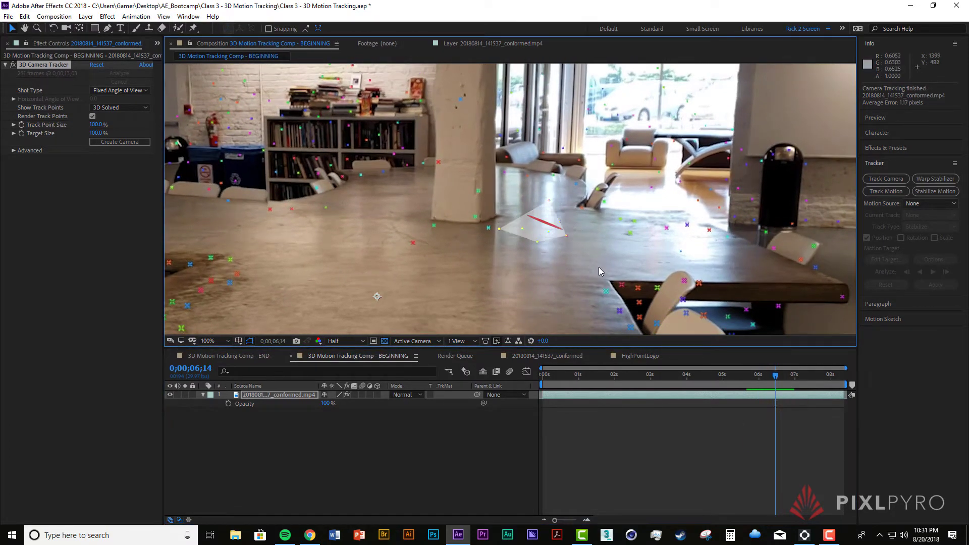
pyautogui.press('Delete')
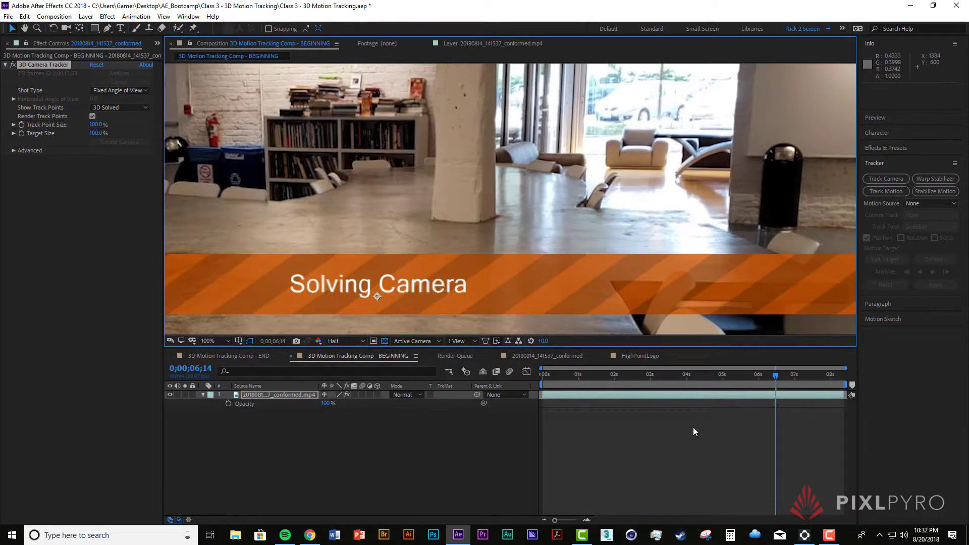
# Preview the re-solved track points on the table from 0;00;02;27
pyautogui.moveTo(775, 379); pyautogui.dragTo(720, 384)
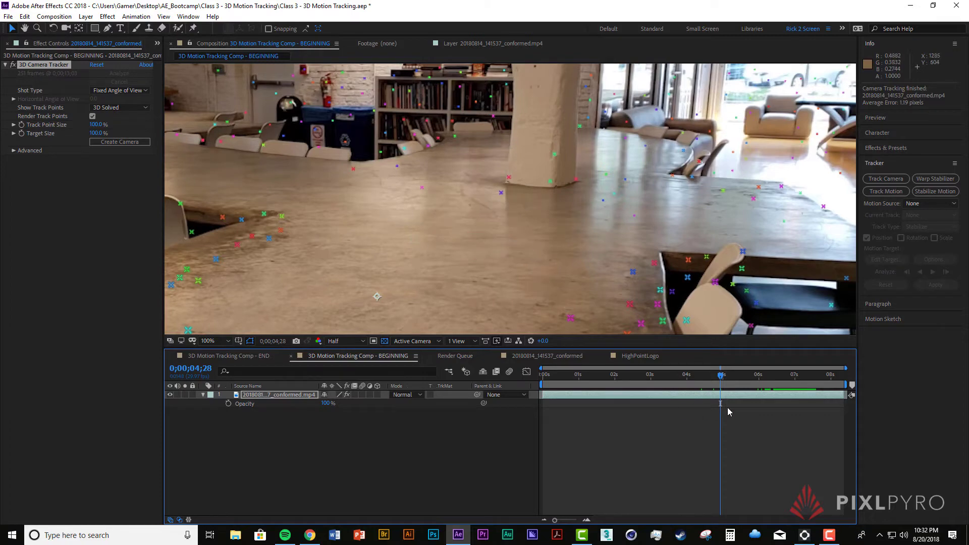
pyautogui.moveTo(720, 376); pyautogui.dragTo(647, 376)
pyautogui.press('space')
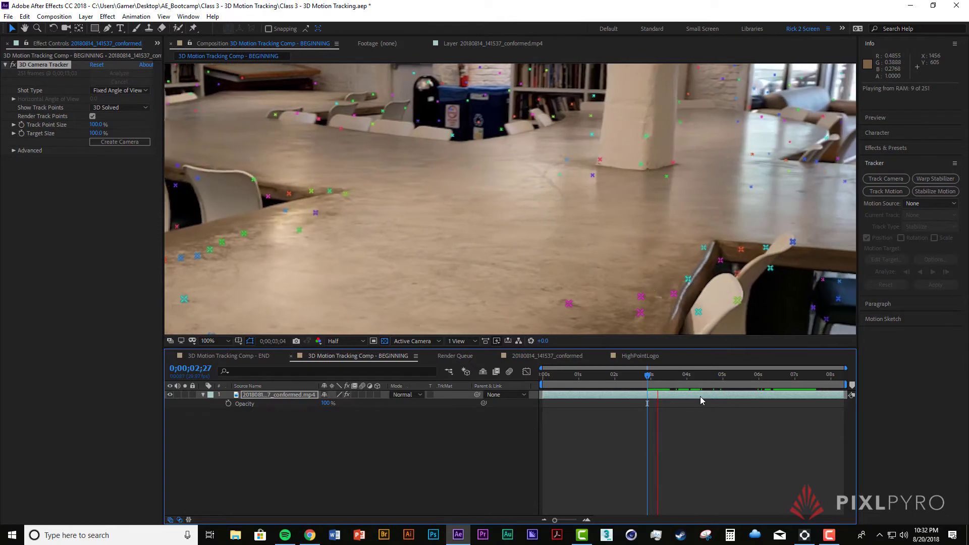
pyautogui.press('space')
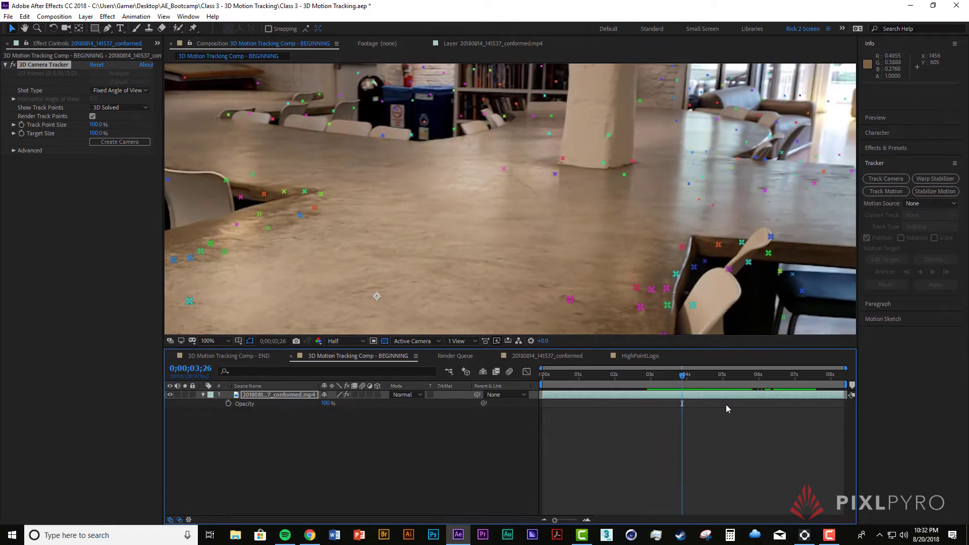
# Set Fast Previews to Off (Final Quality) and scrub the footage back to 0;00;02;22
pyautogui.click(497, 342)
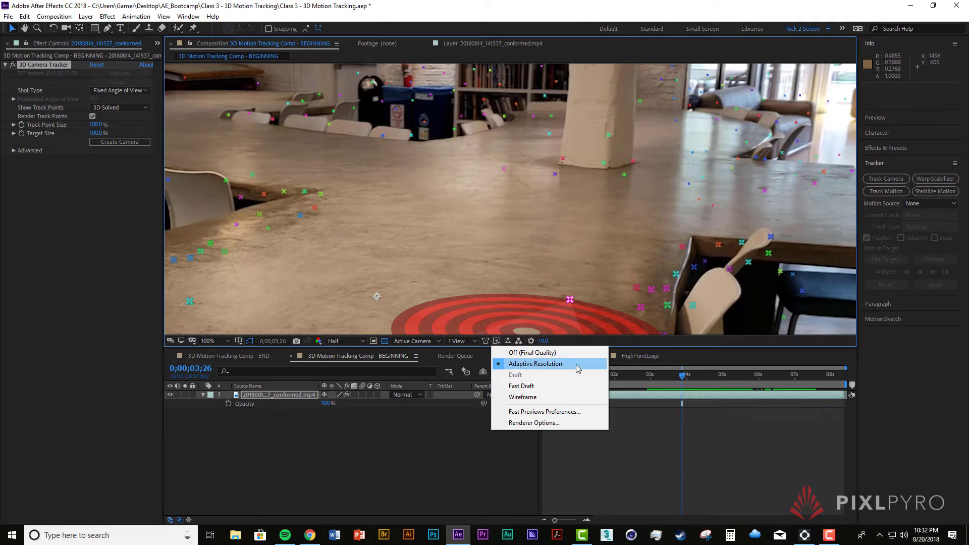
pyautogui.click(539, 355)
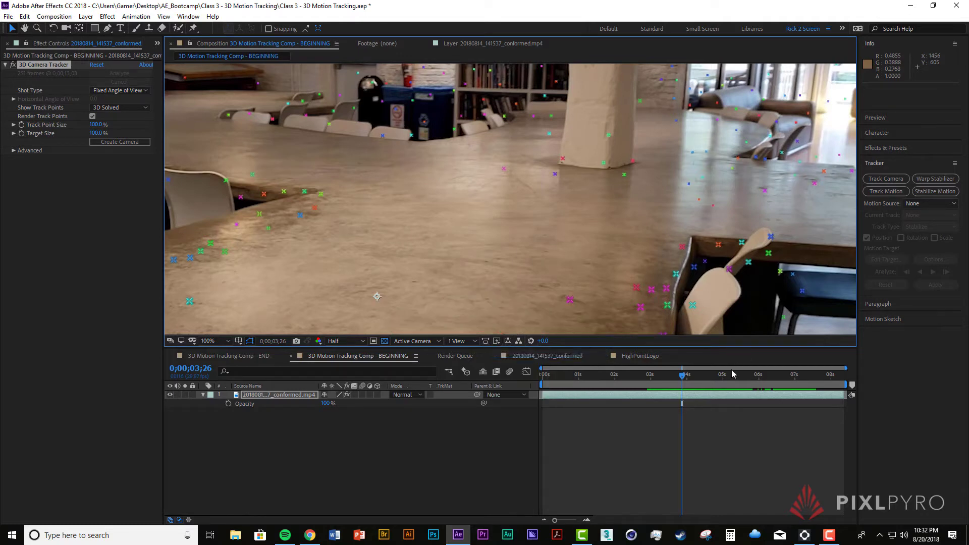
pyautogui.moveTo(680, 378); pyautogui.dragTo(641, 381)
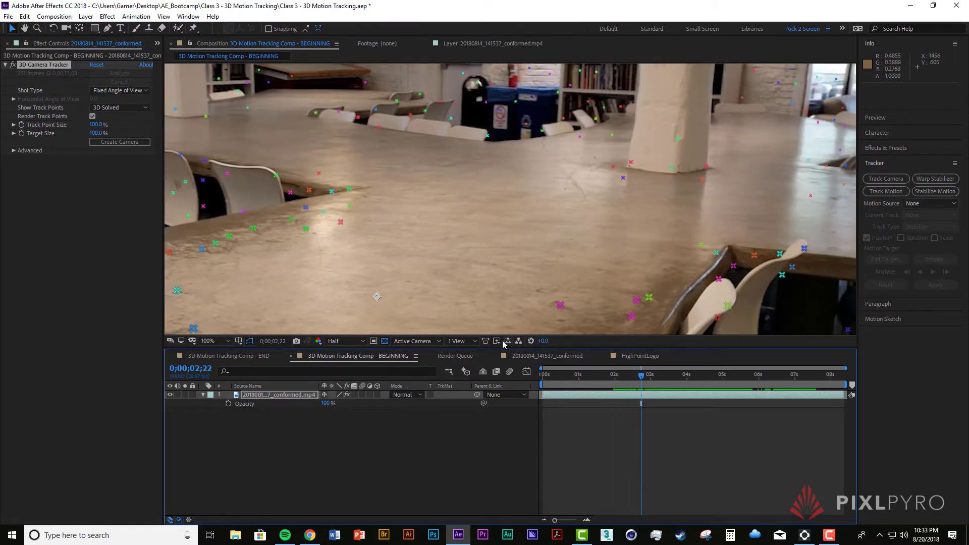
# Set Fast Previews to Adaptive Resolution and scrub the footage back to 0;00;00;29
pyautogui.click(497, 342)
pyautogui.click(513, 364)
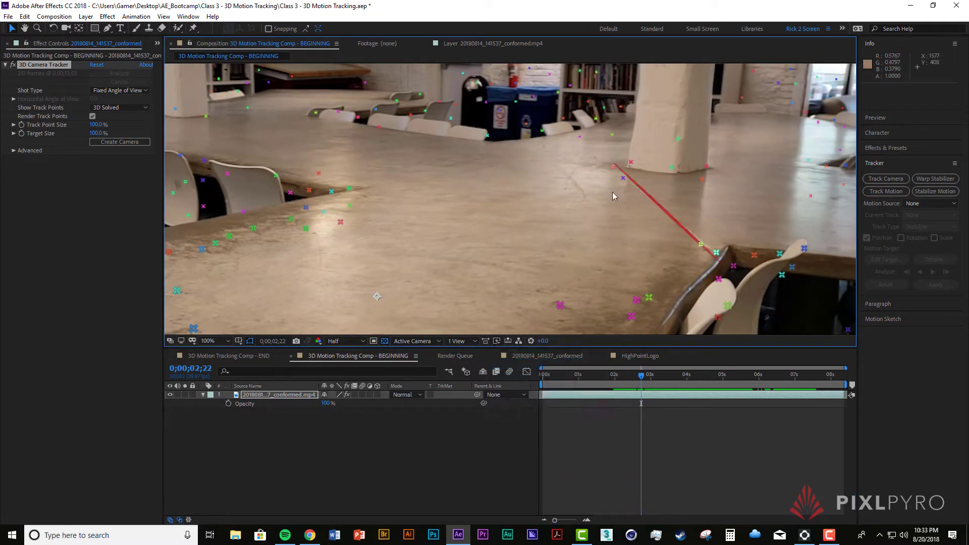
pyautogui.click(605, 374)
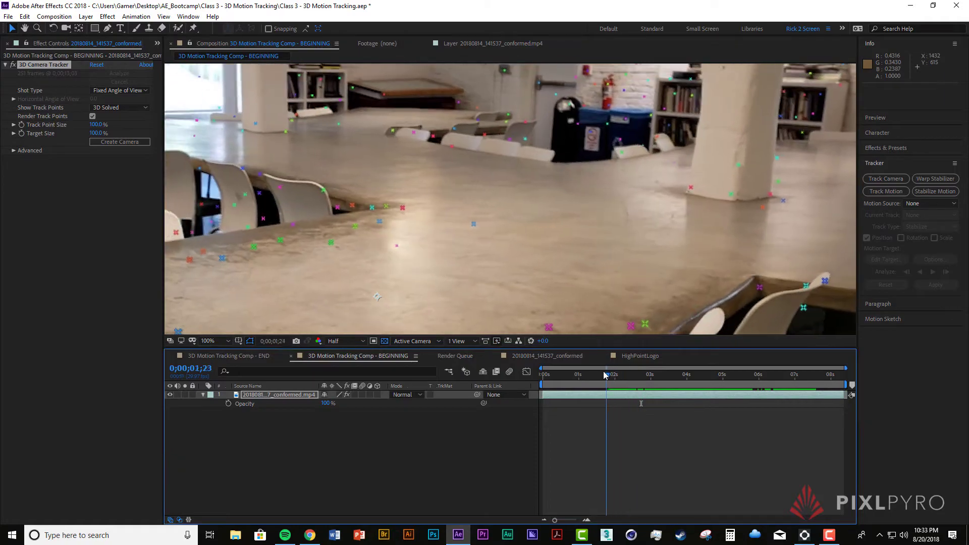
pyautogui.moveTo(605, 374); pyautogui.dragTo(577, 383)
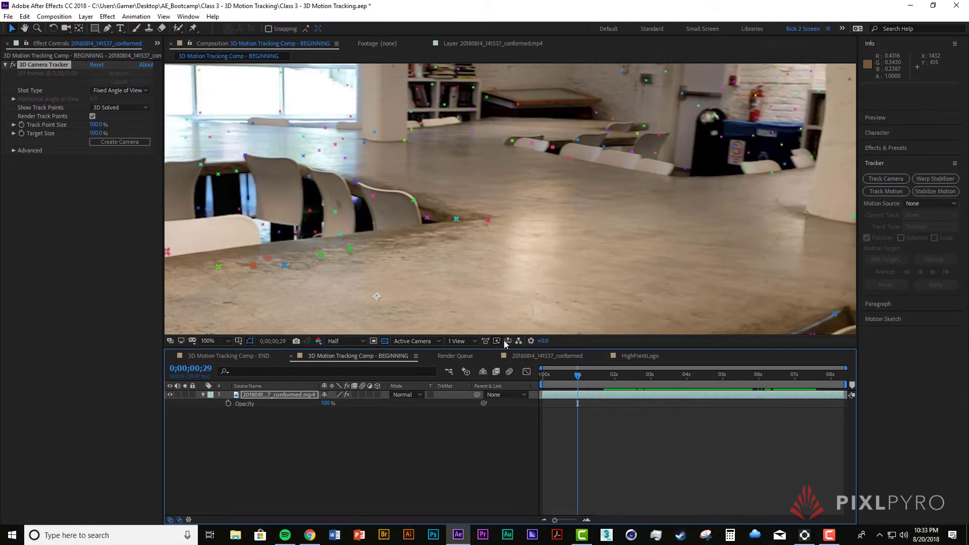
# Set Fast Previews to Fast Draft and scrub the footage back to 0;00;00;21
pyautogui.click(499, 341)
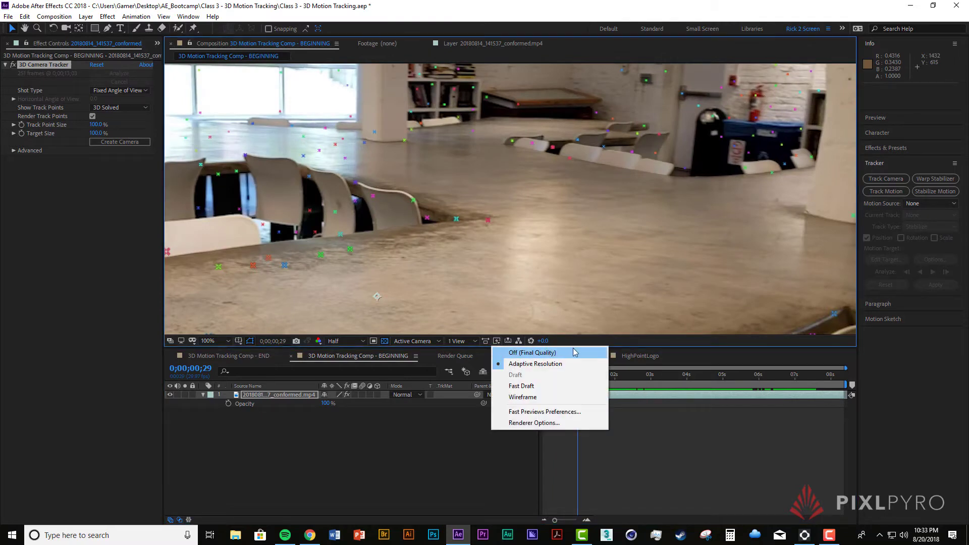
pyautogui.click(566, 387)
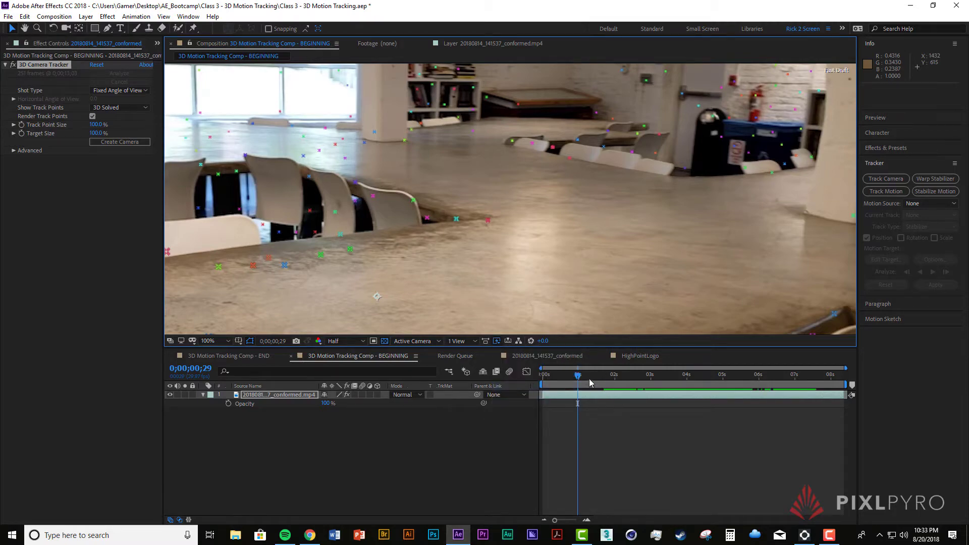
pyautogui.moveTo(589, 378); pyautogui.dragTo(568, 374)
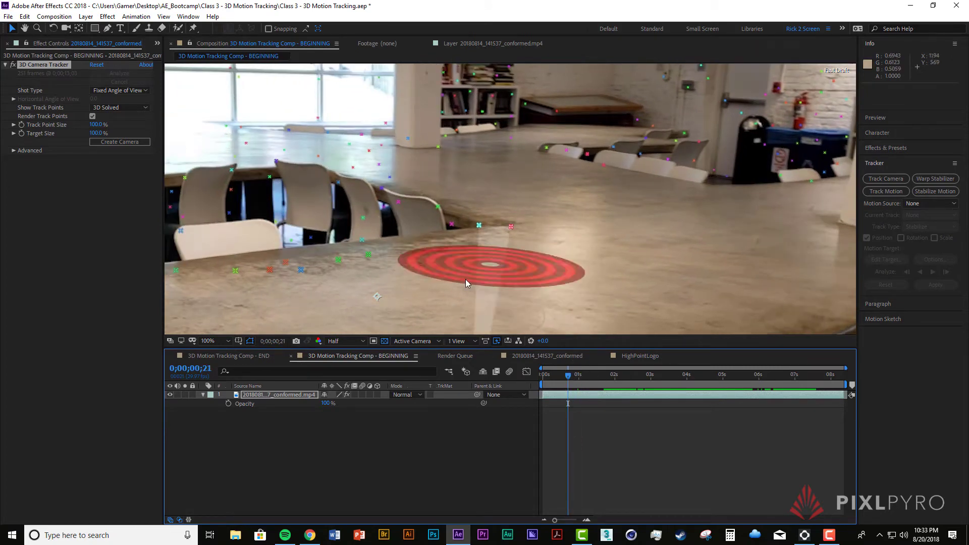
# Return Fast Previews to Off (Final Quality) and delete the stray track point on the table's glare at 0;00;02;01
pyautogui.click(497, 341)
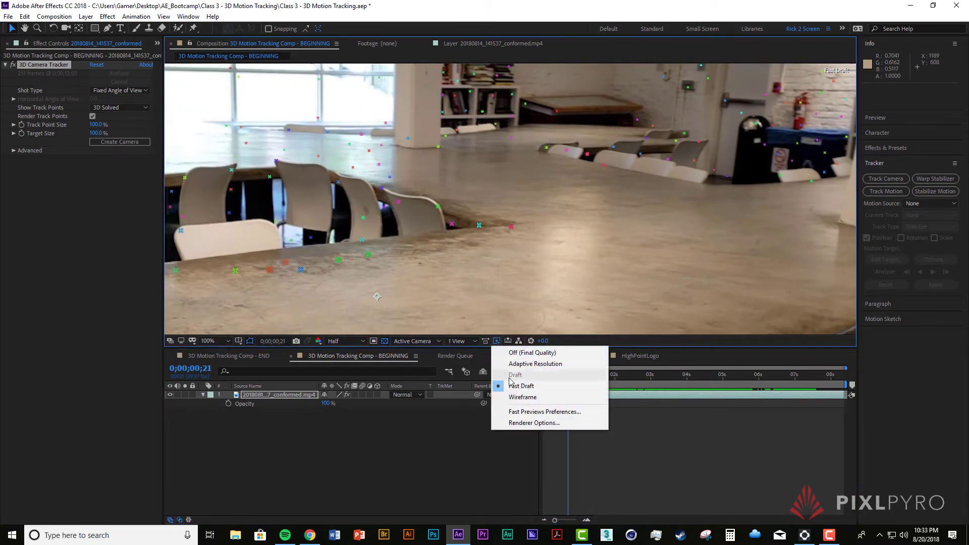
pyautogui.click(529, 354)
pyautogui.moveTo(570, 379); pyautogui.dragTo(615, 385)
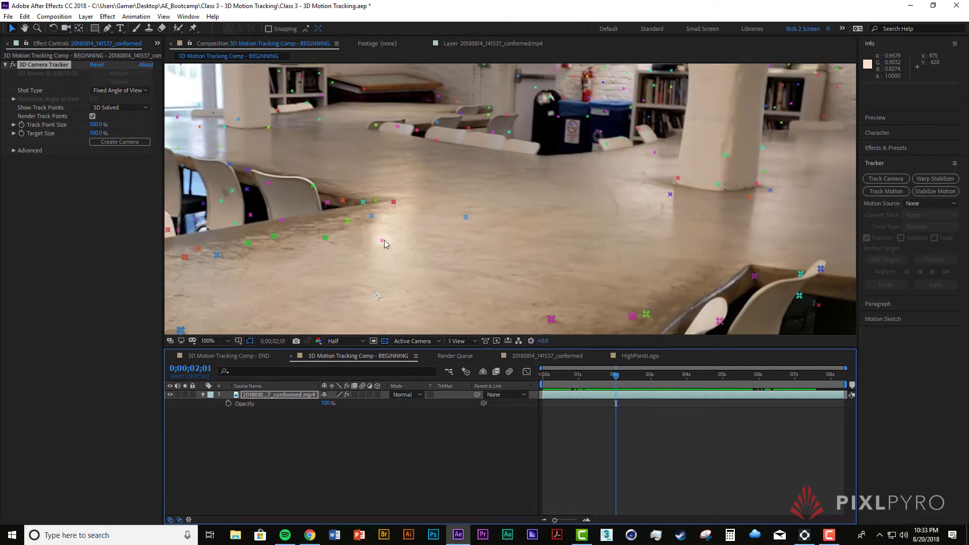
pyautogui.click(383, 240)
pyautogui.press('Delete')
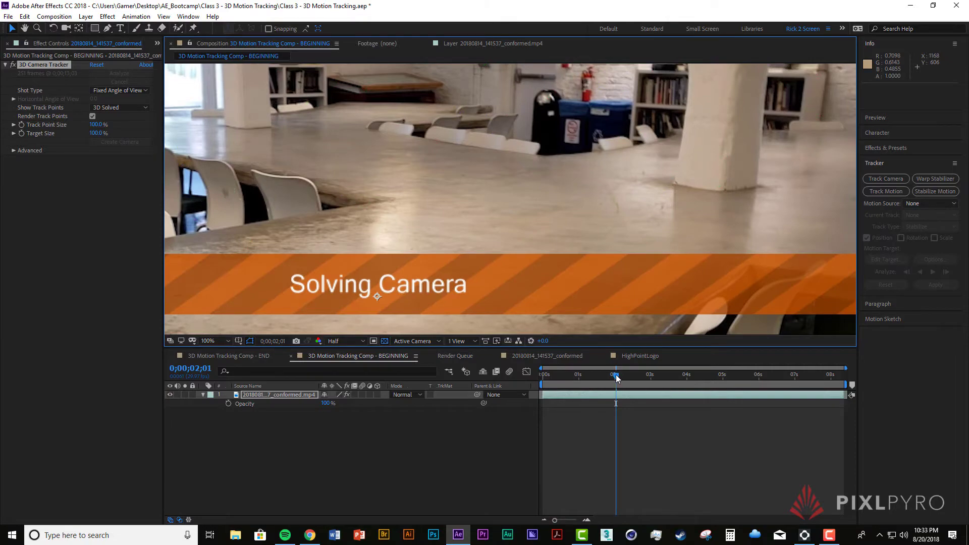
# Move to about 0;00;05;14 and delete the stray track points on the open tabletop
pyautogui.moveTo(617, 378); pyautogui.dragTo(729, 402)
pyautogui.click(632, 259)
pyautogui.press('Delete')
pyautogui.press('Delete')
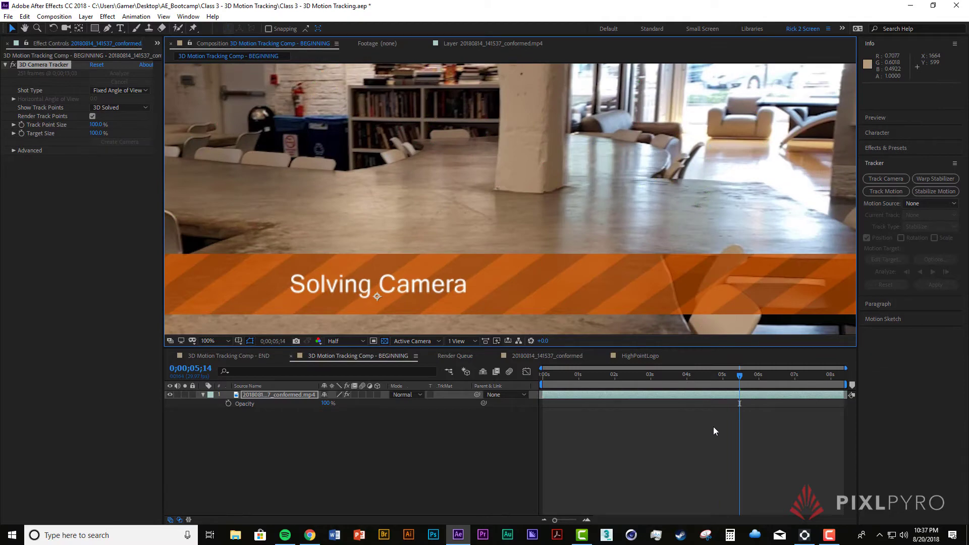
# Examine the re-solved track points by scrubbing to 0;00;06;25 and previewing the footage in a maximized composition view
pyautogui.moveTo(740, 380); pyautogui.dragTo(704, 379)
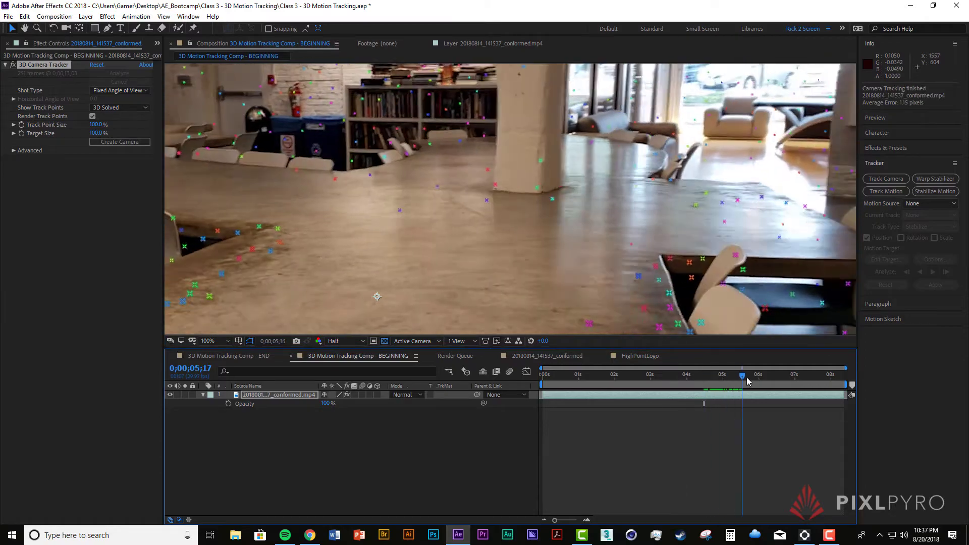
pyautogui.moveTo(746, 380); pyautogui.dragTo(779, 386)
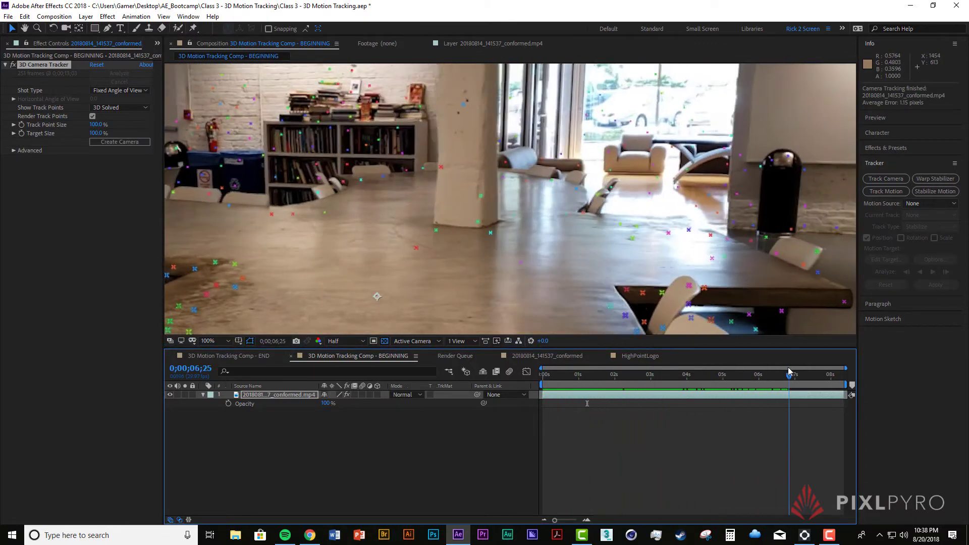
pyautogui.press('`')
pyautogui.press('space')
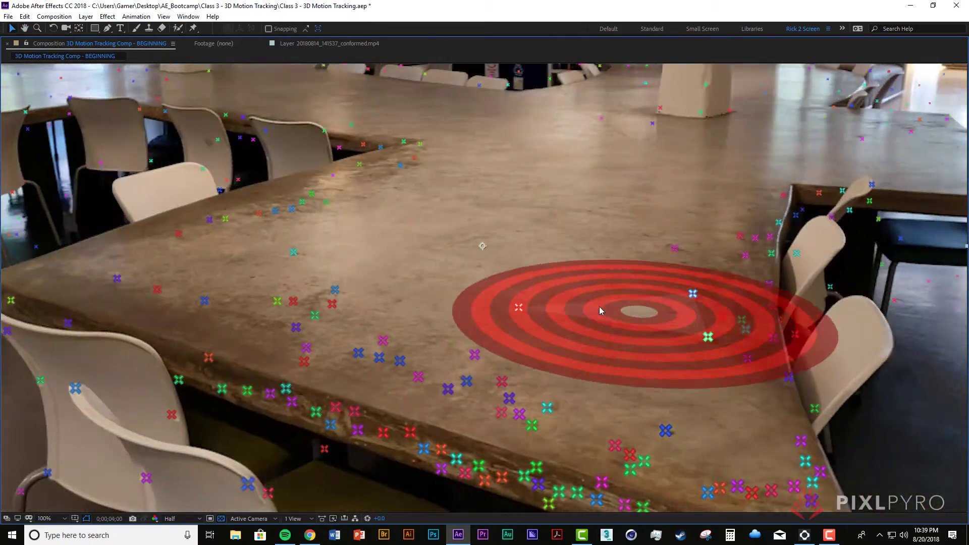
# Restore the normal layout and delete more unreliable track points at 0;00;02;27 and on the far tabletop at 0;00;01;07
pyautogui.press('`')
pyautogui.press('Delete')
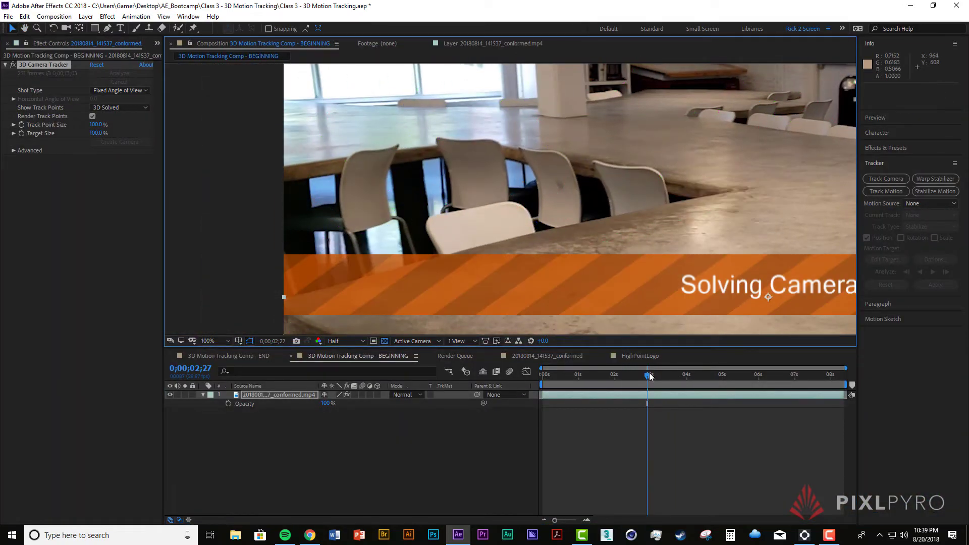
pyautogui.moveTo(648, 375); pyautogui.dragTo(588, 365)
pyautogui.click(510, 299)
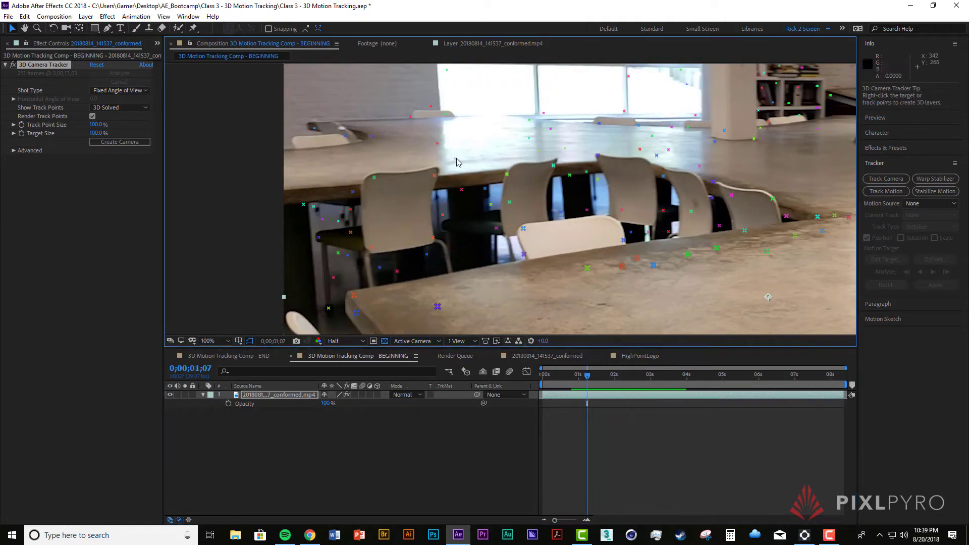
pyautogui.press('Delete')
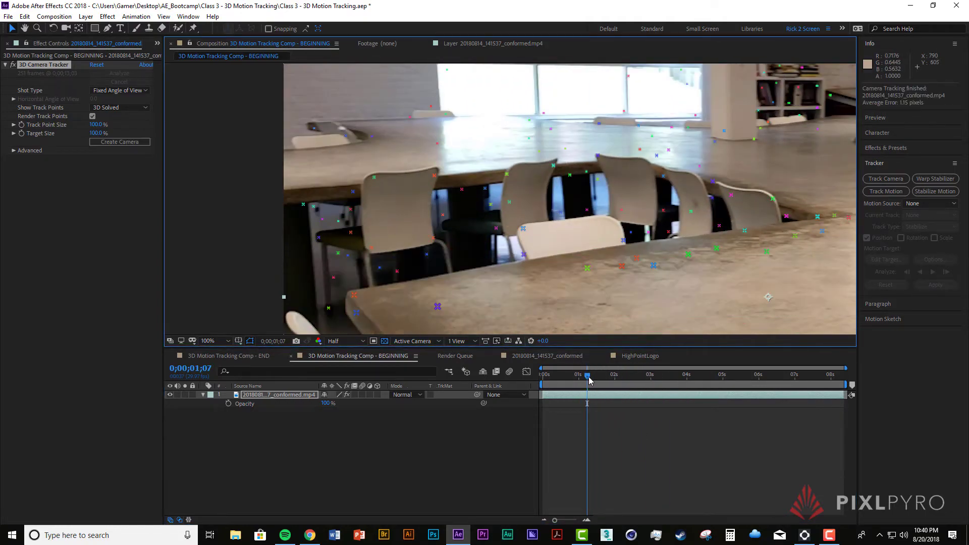
# Move to 0;00;04;00 and fit the whole frame inside an enlarged composition view
pyautogui.moveTo(588, 377); pyautogui.dragTo(765, 394)
pyautogui.moveTo(712, 267); pyautogui.dragTo(625, 227)
pyautogui.click(218, 342)
pyautogui.click(222, 351)
pyautogui.moveTo(528, 348); pyautogui.dragTo(528, 432)
# Preview the cleaned track points from the start of the footage and scrub forward to 0;00;06;14
pyautogui.press('space')
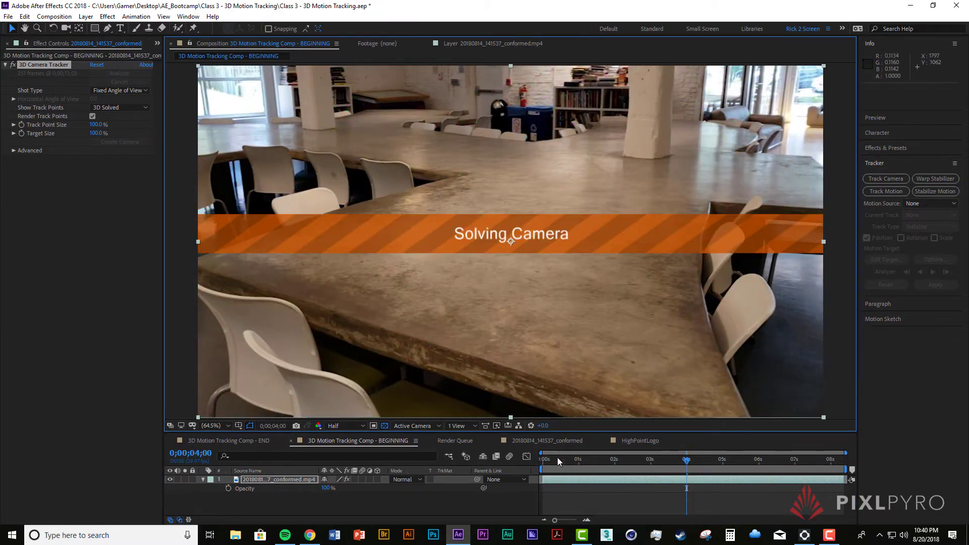
pyautogui.click(543, 460)
pyautogui.press('space')
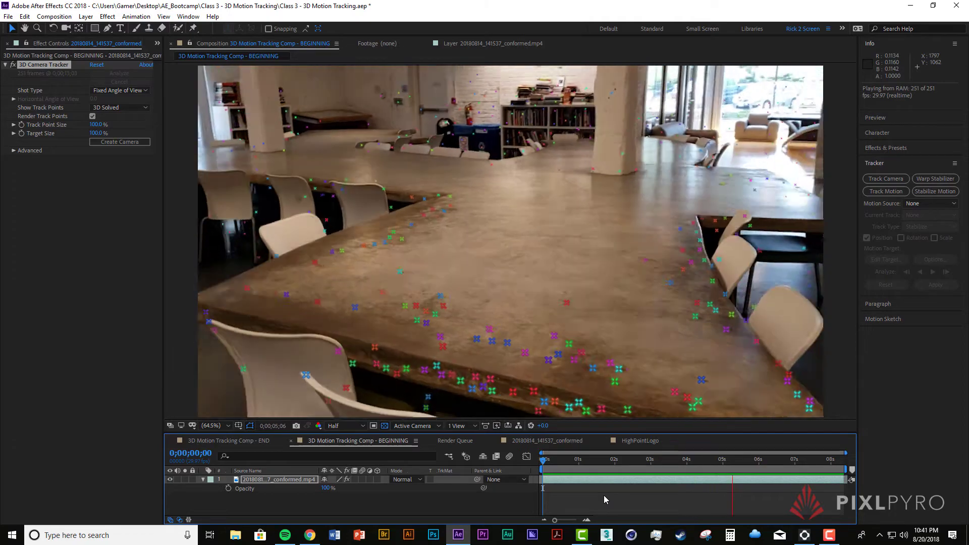
pyautogui.click(746, 458)
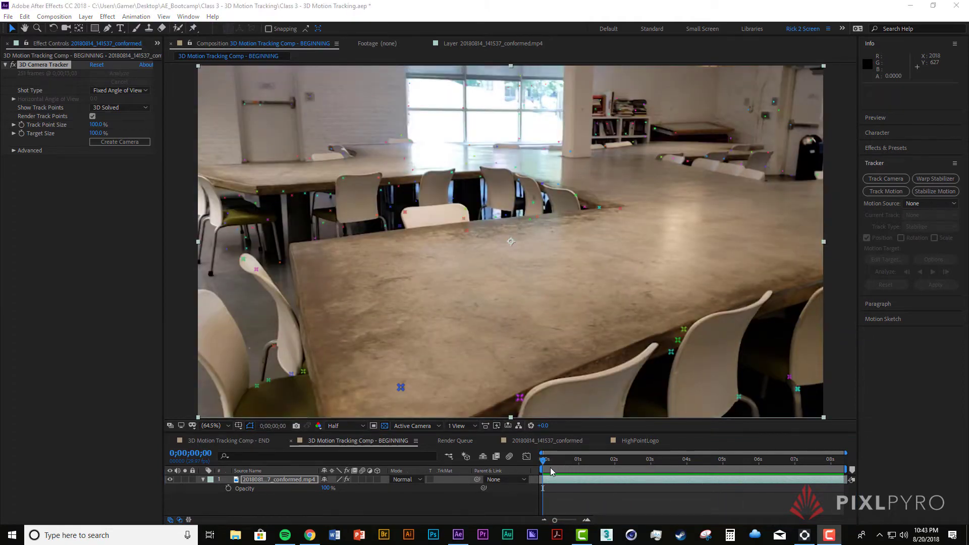
pyautogui.press('space')
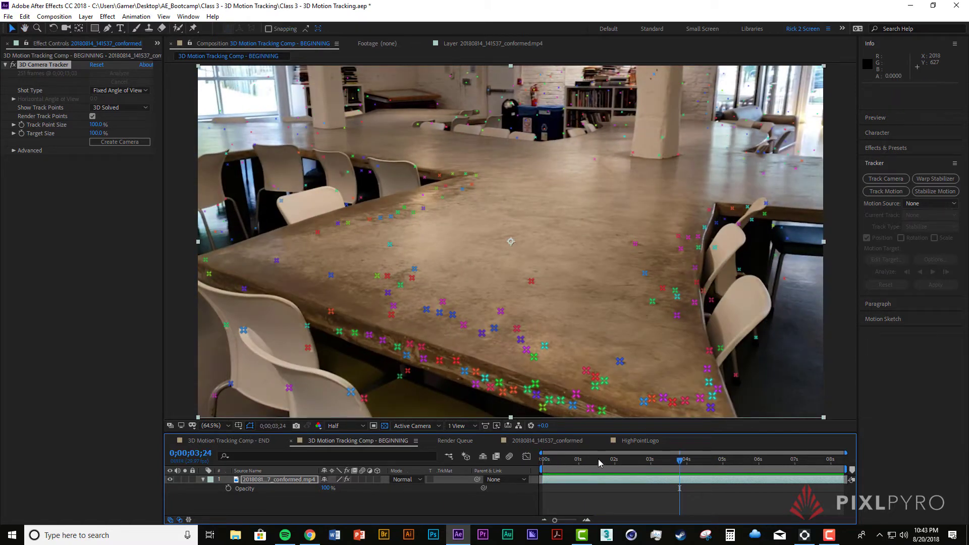
pyautogui.moveTo(681, 460); pyautogui.dragTo(775, 468)
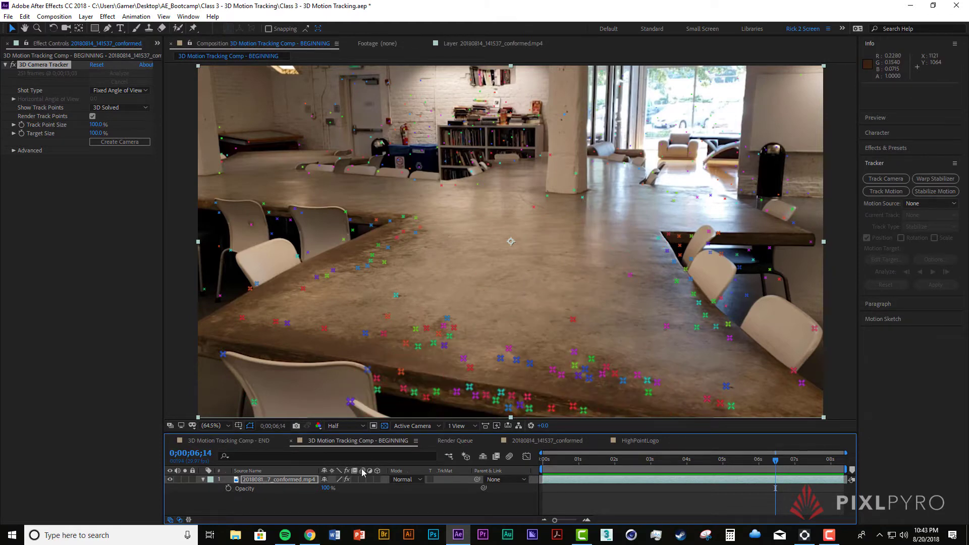
# Open the END composition and preview the finished logo animation from 0;00;00;05
pyautogui.click(233, 441)
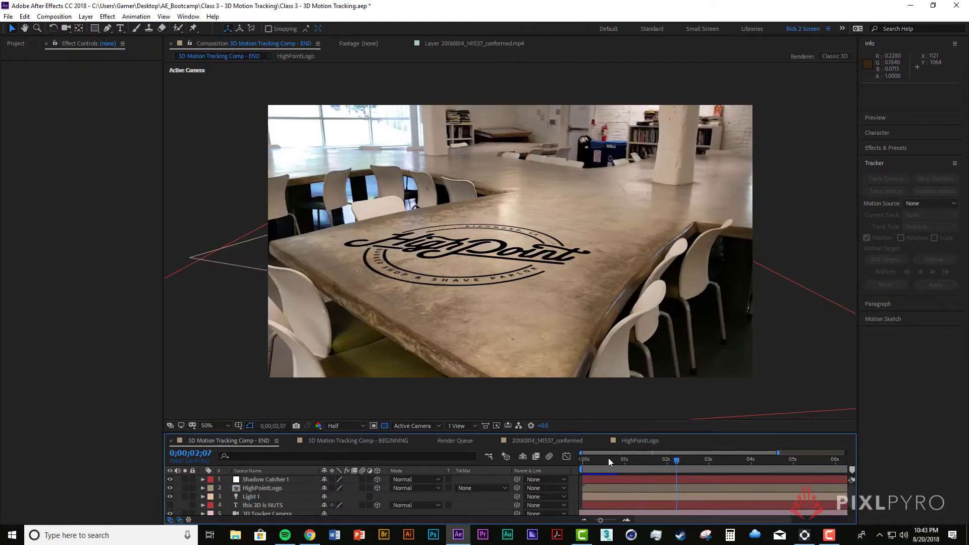
pyautogui.click(589, 456)
pyautogui.press('space')
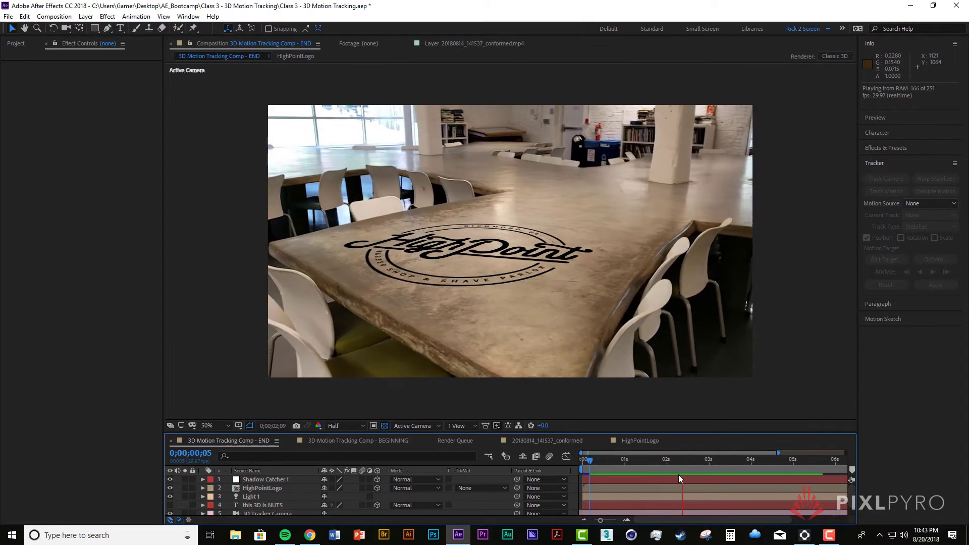
pyautogui.press('space')
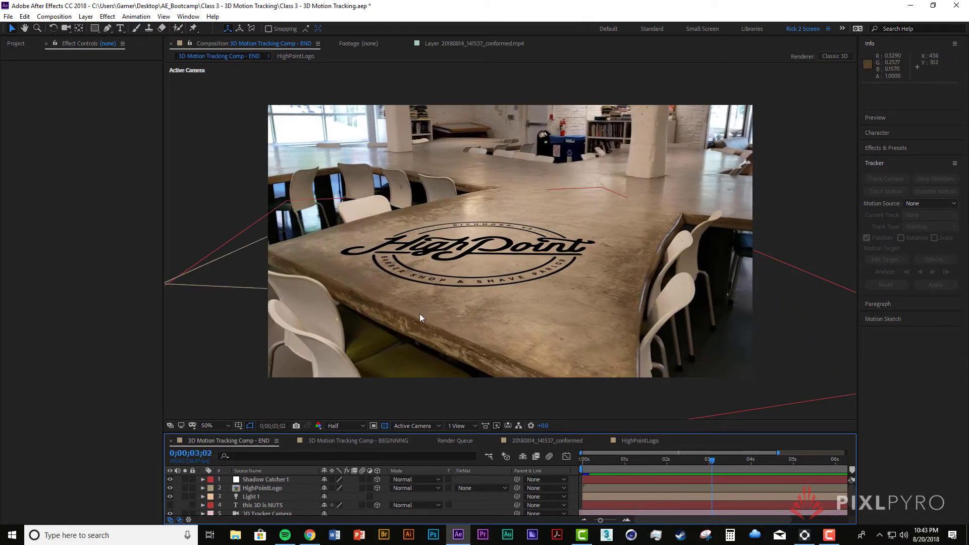
# Enlarge the timeline to show all layers and try raising the HighPointLogo layer above the tabletop
pyautogui.moveTo(560, 433); pyautogui.dragTo(550, 368)
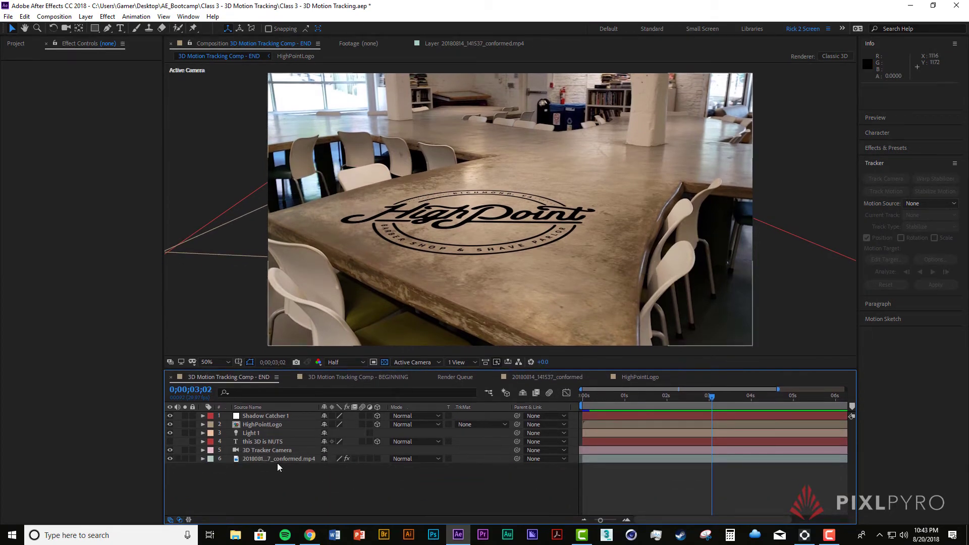
pyautogui.click(274, 425)
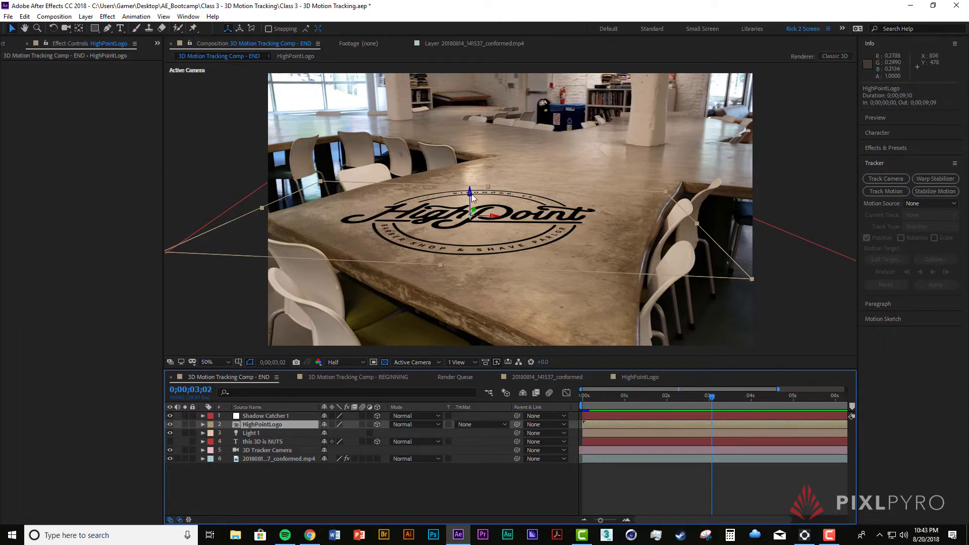
pyautogui.moveTo(472, 194); pyautogui.dragTo(473, 155)
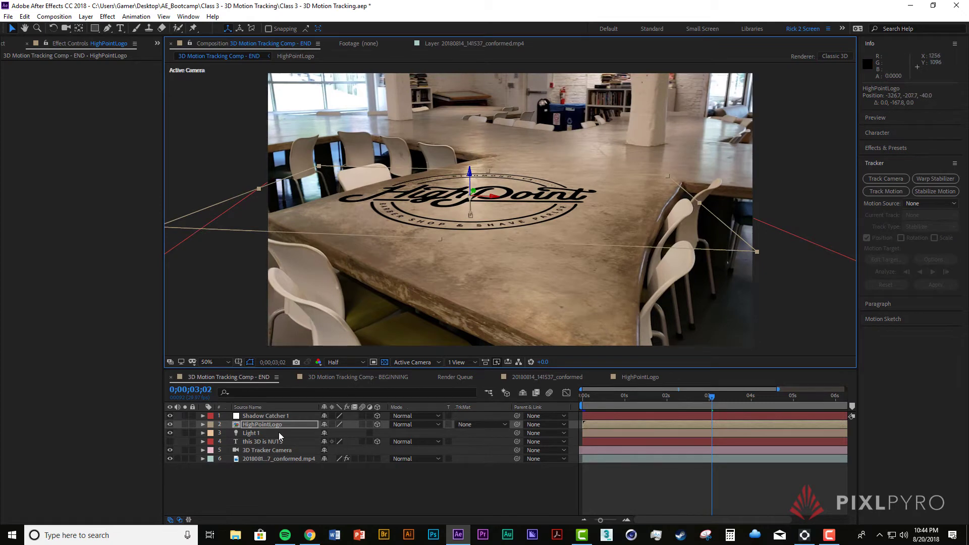
# Look at the Light 1 and Shadow Catcher 1 layers in the scene and undo the logo's last move
pyautogui.click(261, 434)
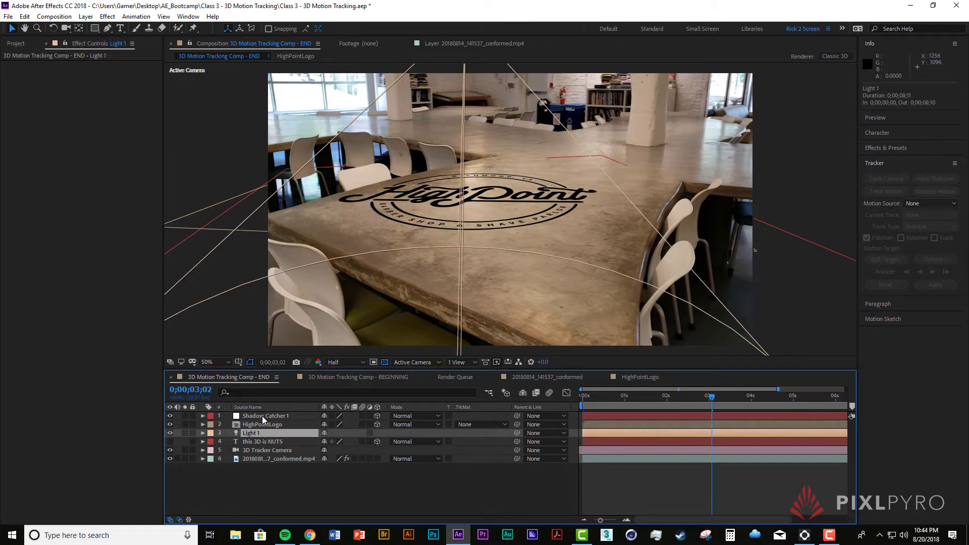
pyautogui.click(262, 416)
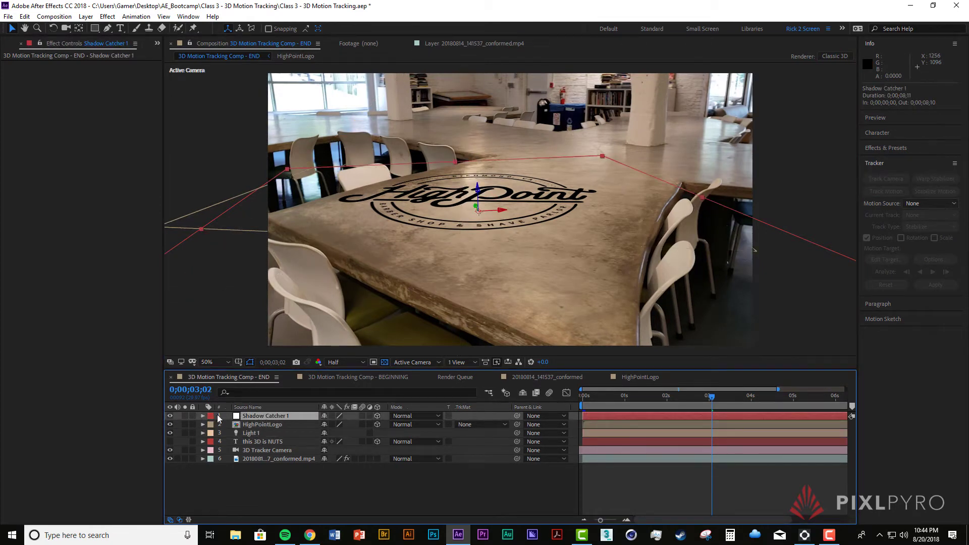
pyautogui.hotkey('ctrl', 'z')
pyautogui.click(522, 495)
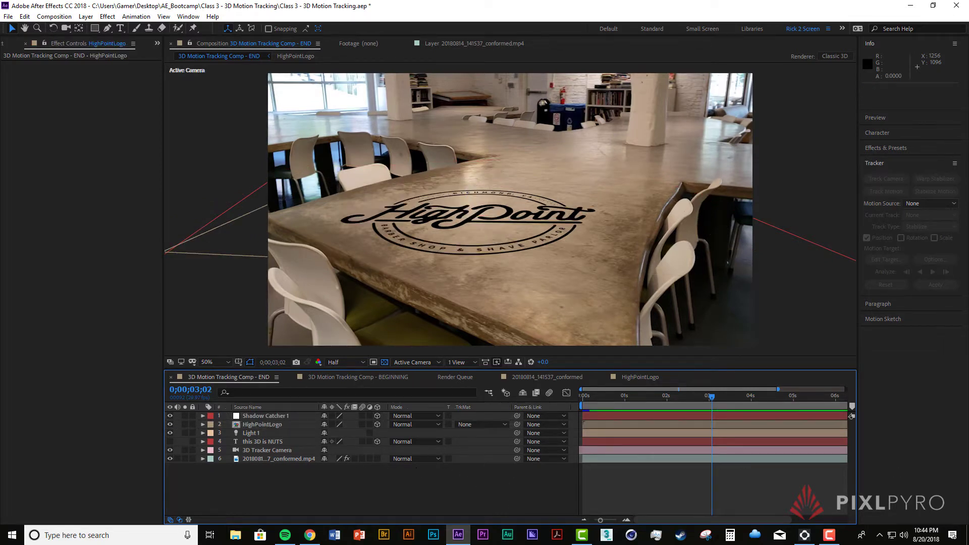
# Preview the END composition from the start to check how the HighPointLogo layer sits on the table
pyautogui.press('F10')
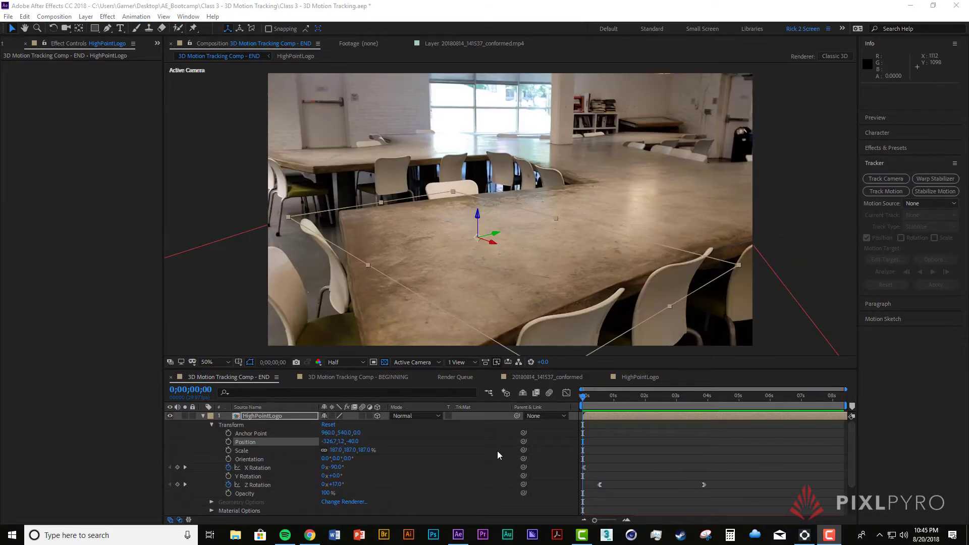
pyautogui.click(680, 426)
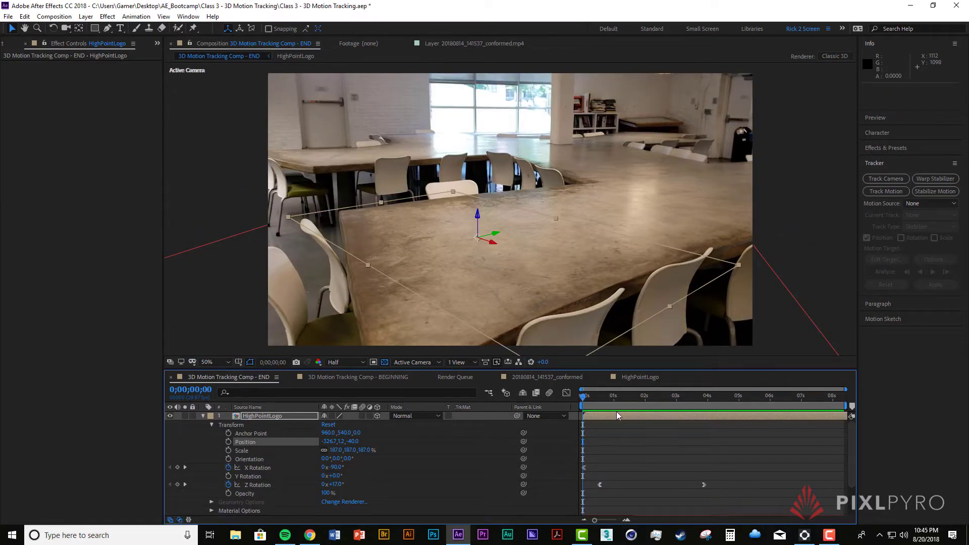
pyautogui.press('space')
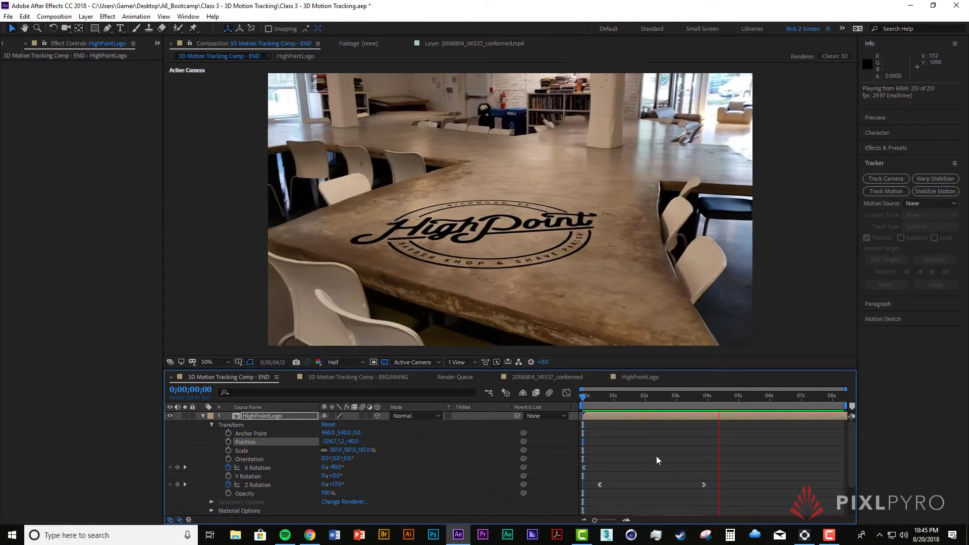
pyautogui.press('space')
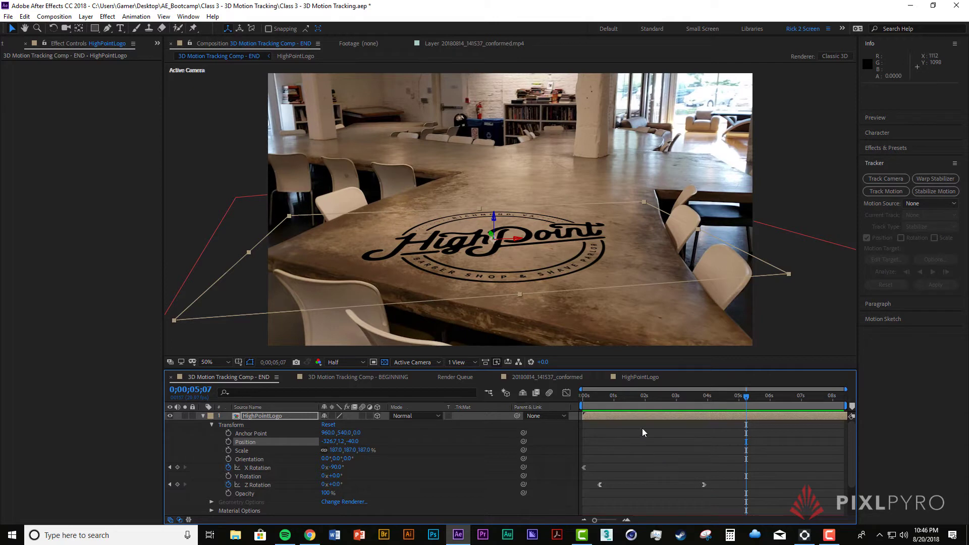
pyautogui.press('space')
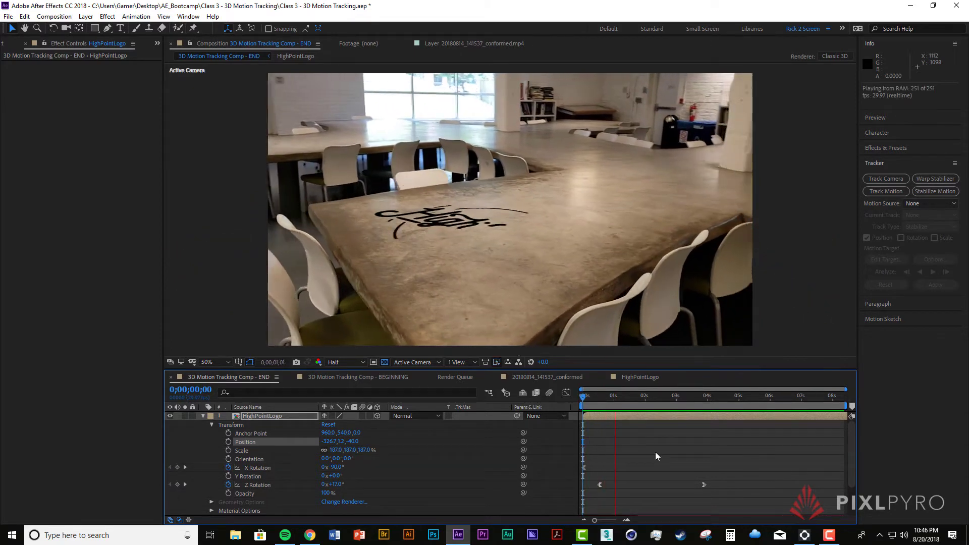
# Preview the END composition again from the start and scrub between 2 and 4 seconds to check the logo on the tabletop
pyautogui.press('space')
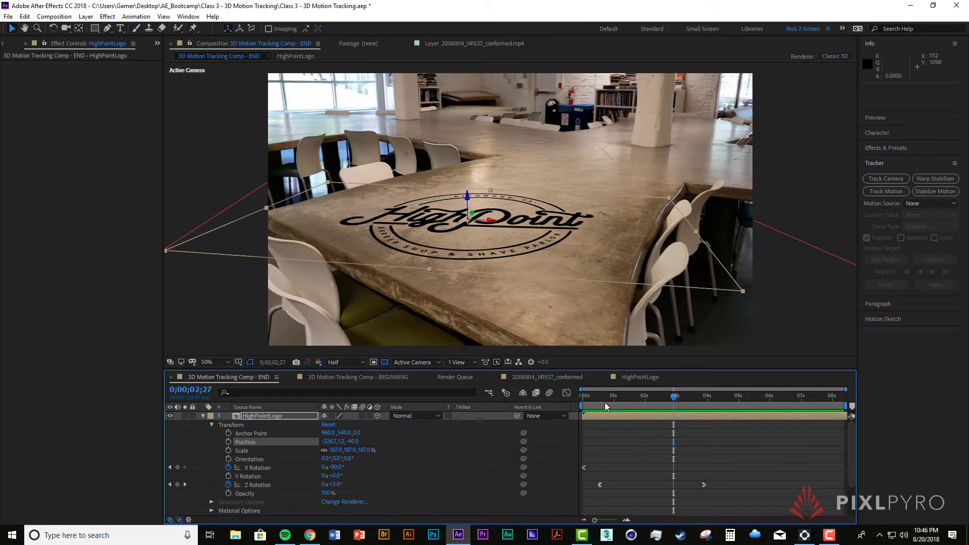
pyautogui.moveTo(588, 397); pyautogui.dragTo(693, 427)
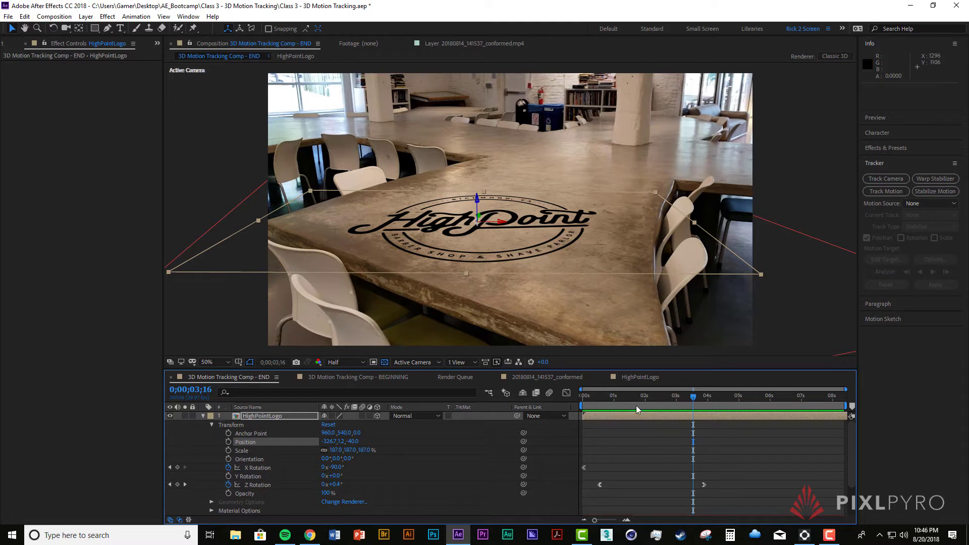
pyautogui.click(589, 399)
pyautogui.press('space')
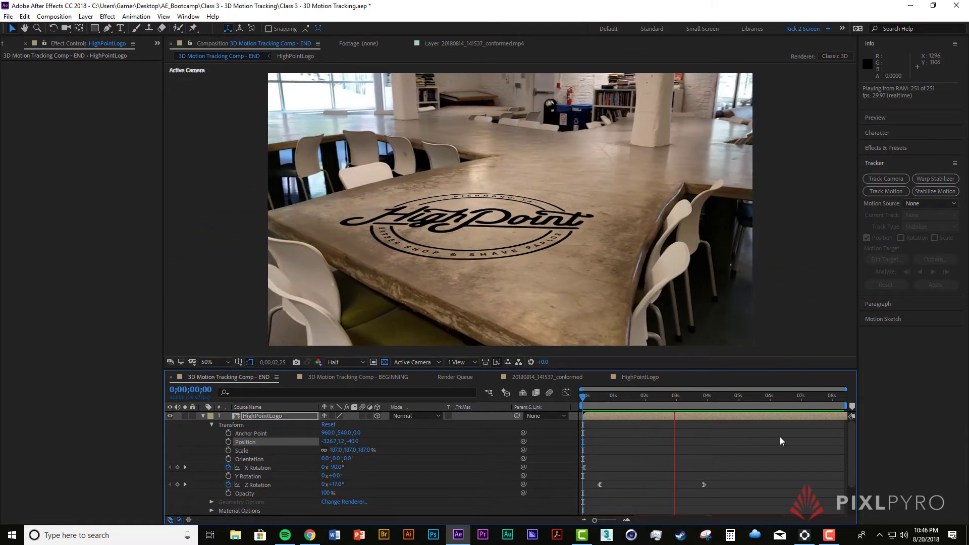
pyautogui.press('space')
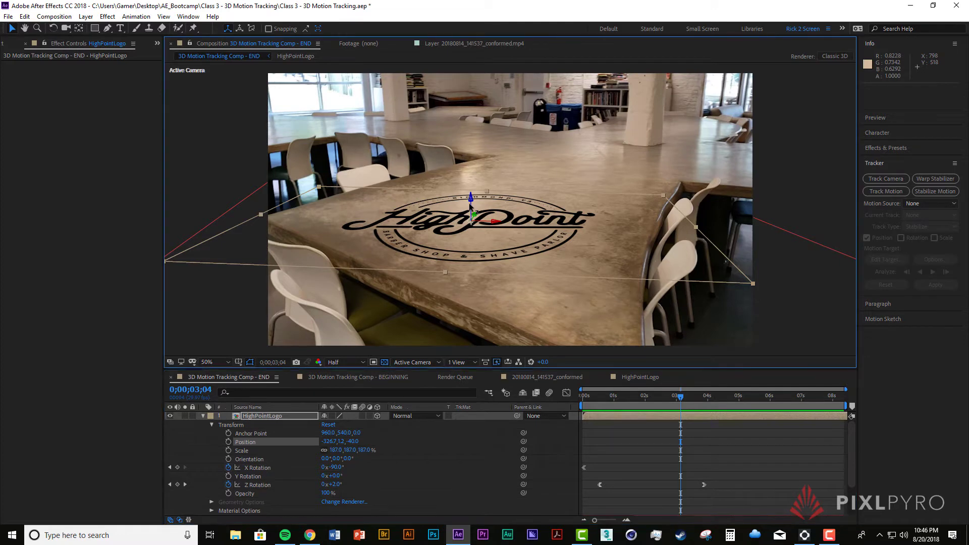
# Raise the HighPointLogo layer above the tabletop to a Y position of -76.6 and preview its shadow from the start
pyautogui.moveTo(471, 204); pyautogui.dragTo(471, 187)
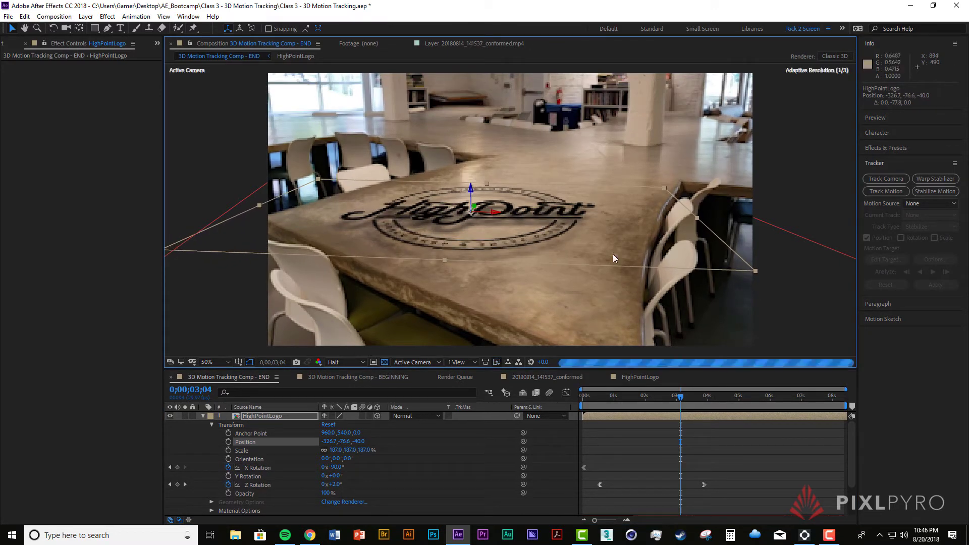
pyautogui.press('Home')
pyautogui.press('space')
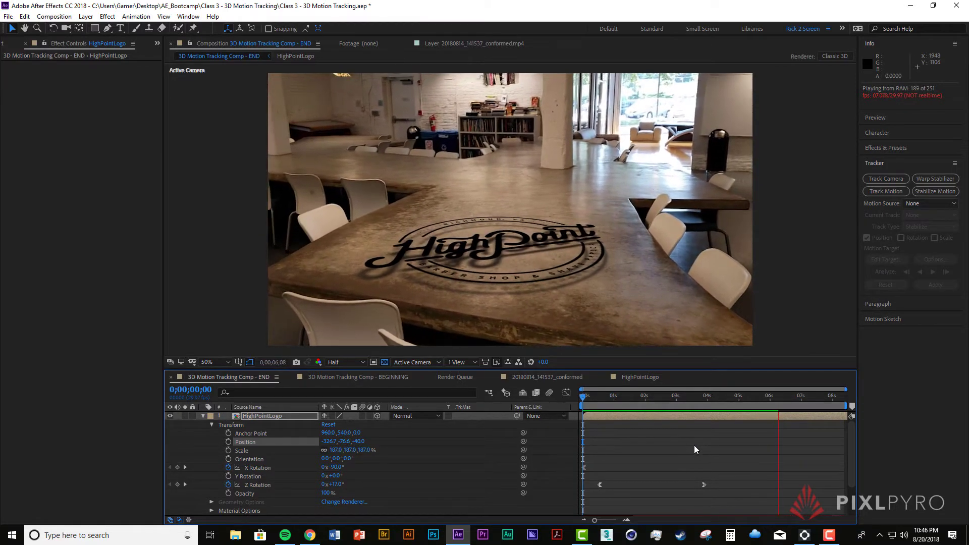
pyautogui.moveTo(607, 397); pyautogui.dragTo(573, 396)
pyautogui.press('space')
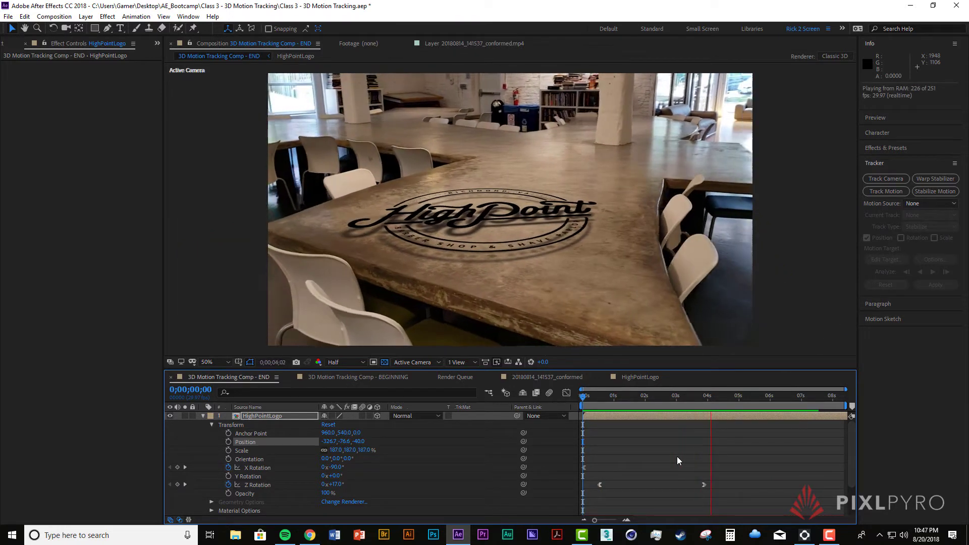
pyautogui.press('space')
pyautogui.click(586, 394)
pyautogui.press('space')
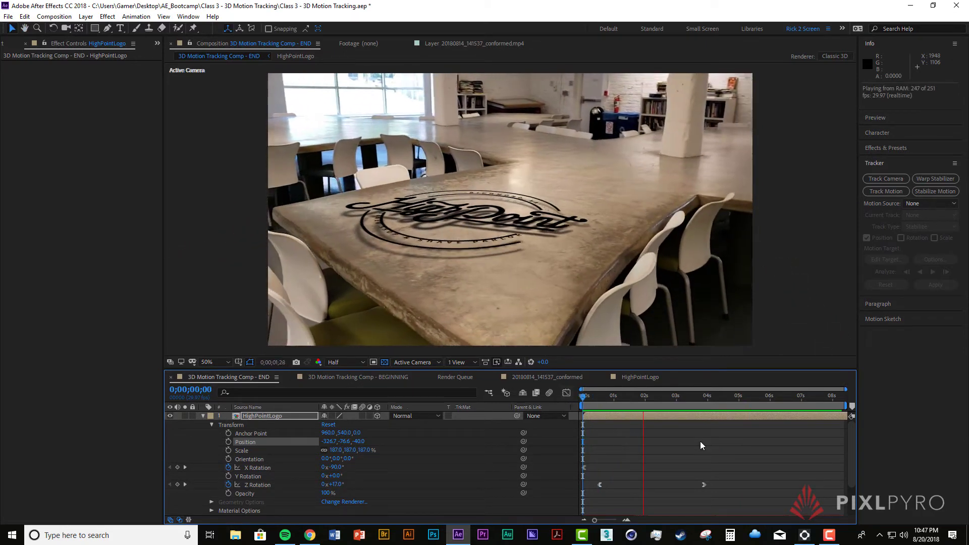
pyautogui.press('space')
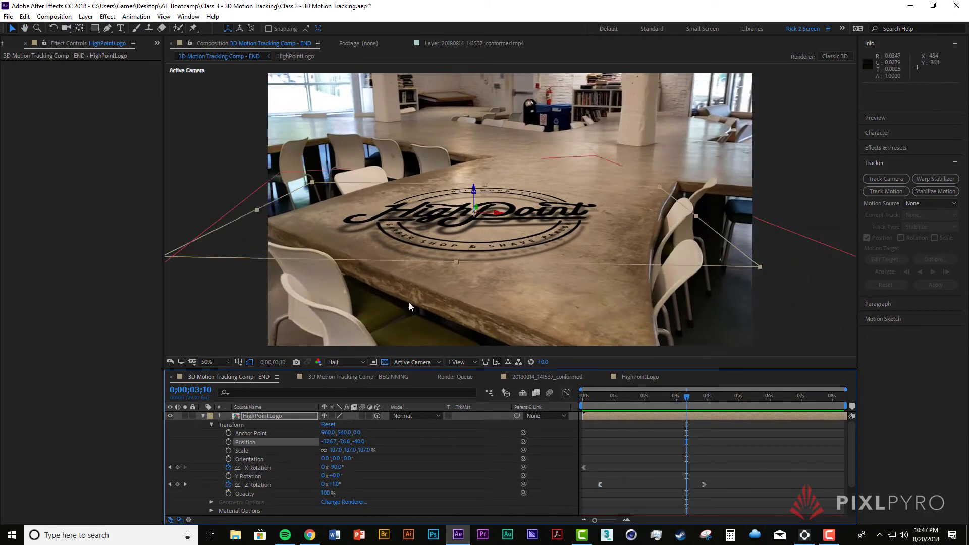
# Lower the HighPointLogo layer onto the tabletop at a Y position of -4.5 and preview the animation
pyautogui.moveTo(473, 190); pyautogui.dragTo(473, 204)
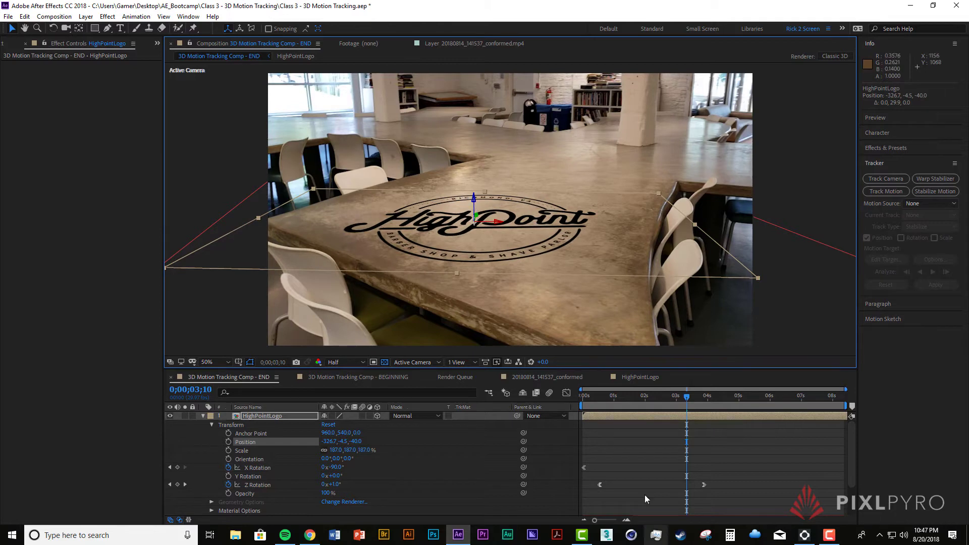
pyautogui.press('space')
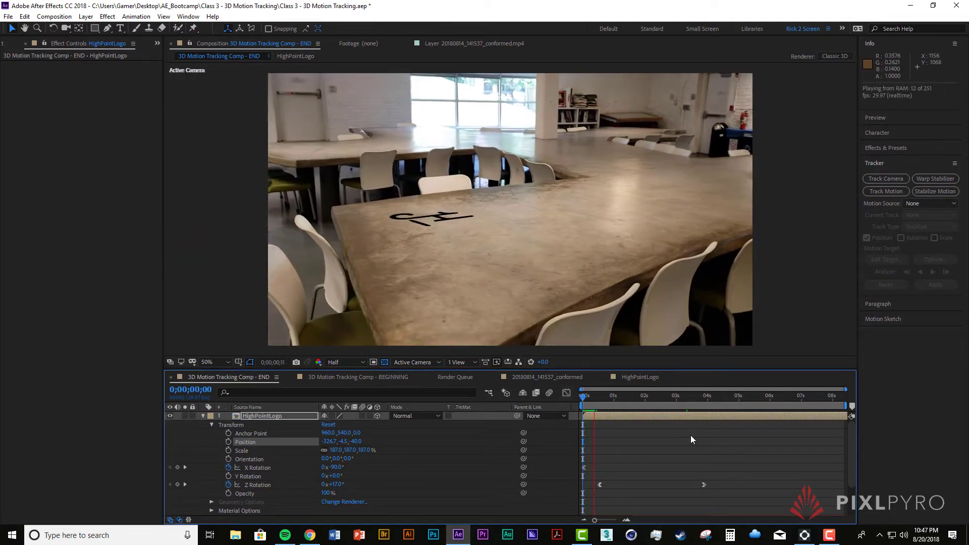
pyautogui.press('space')
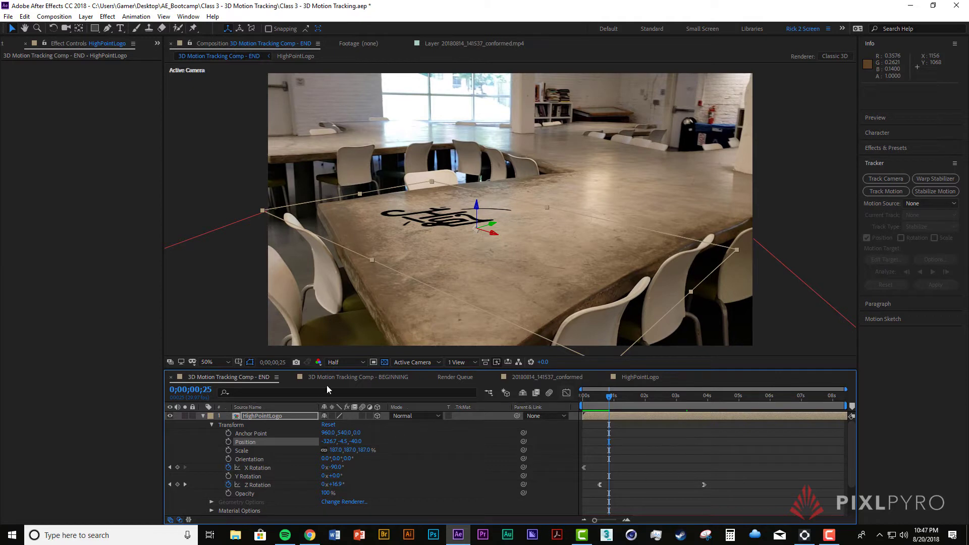
# Open the BEGINNING composition and preview the tracked table footage, stopping at 0;00;05;03
pyautogui.click(356, 381)
pyautogui.press('space')
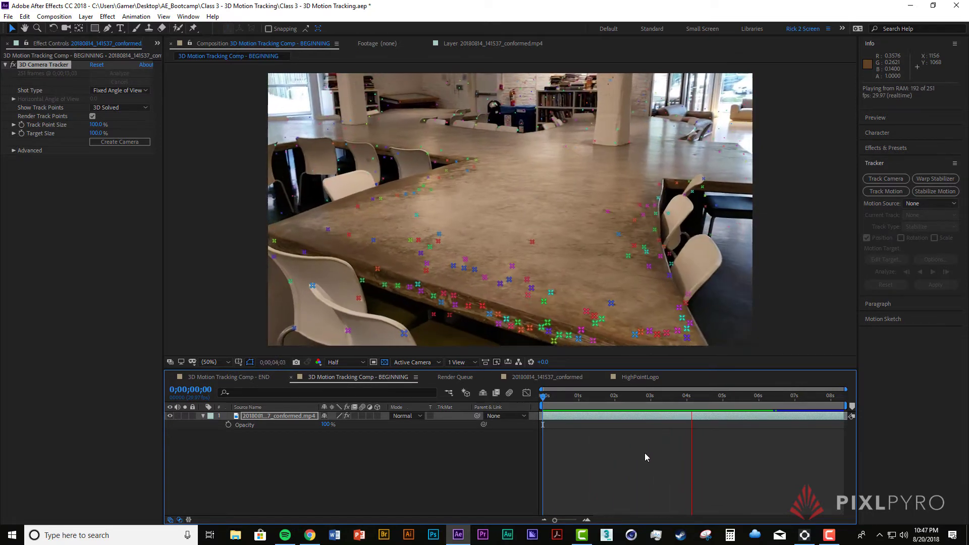
pyautogui.press('space')
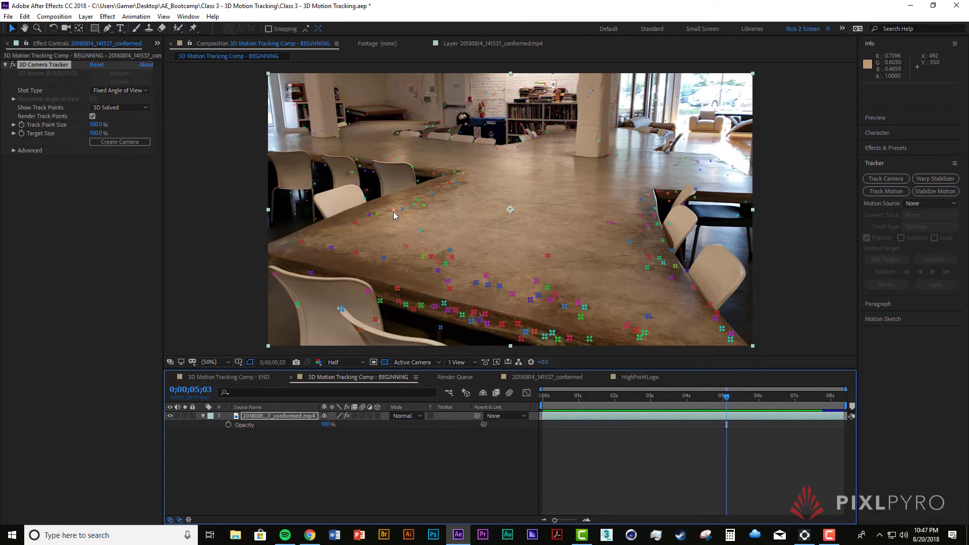
# Try a target plane by selecting four track points around the tabletop, and clear the selection
pyautogui.click(445, 262)
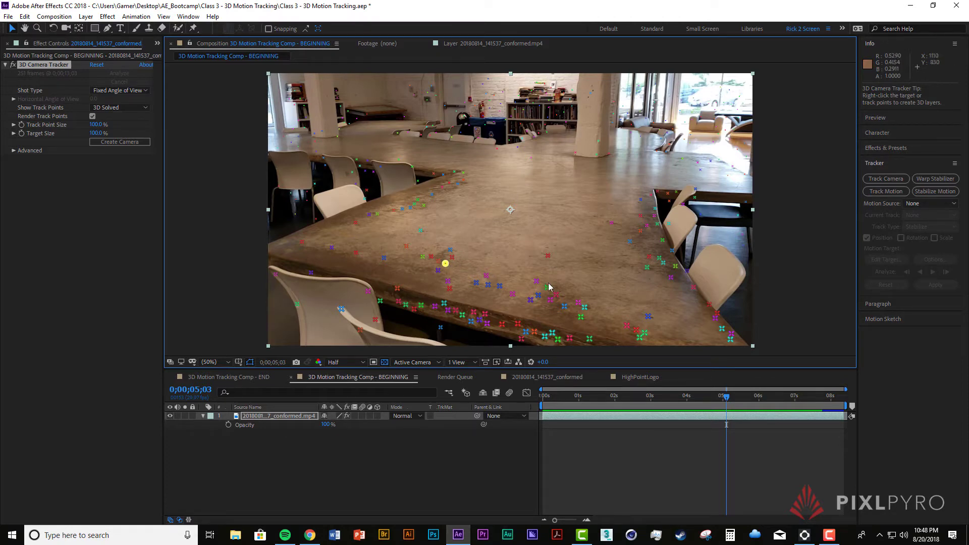
pyautogui.click(462, 180)
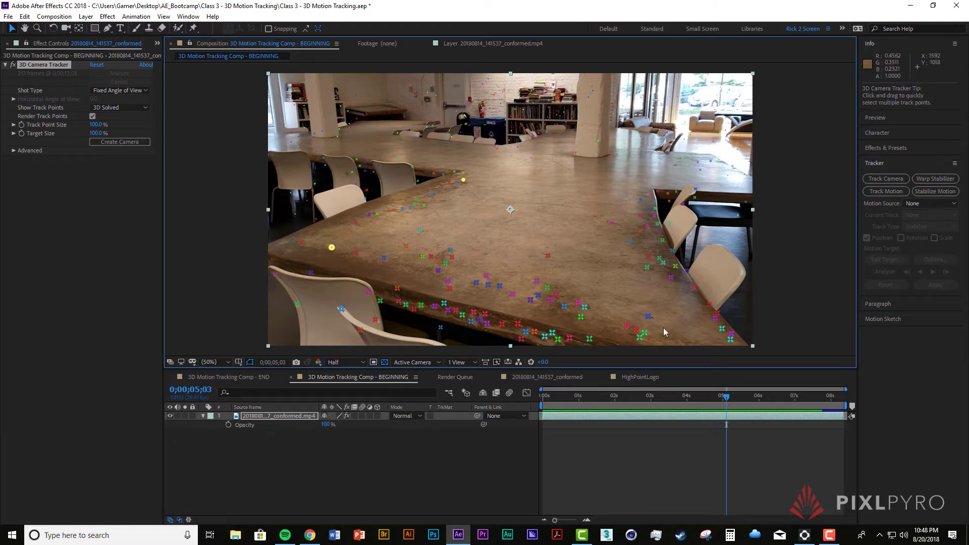
pyautogui.keyDown('shift'); pyautogui.click(721, 327); pyautogui.keyUp('shift')
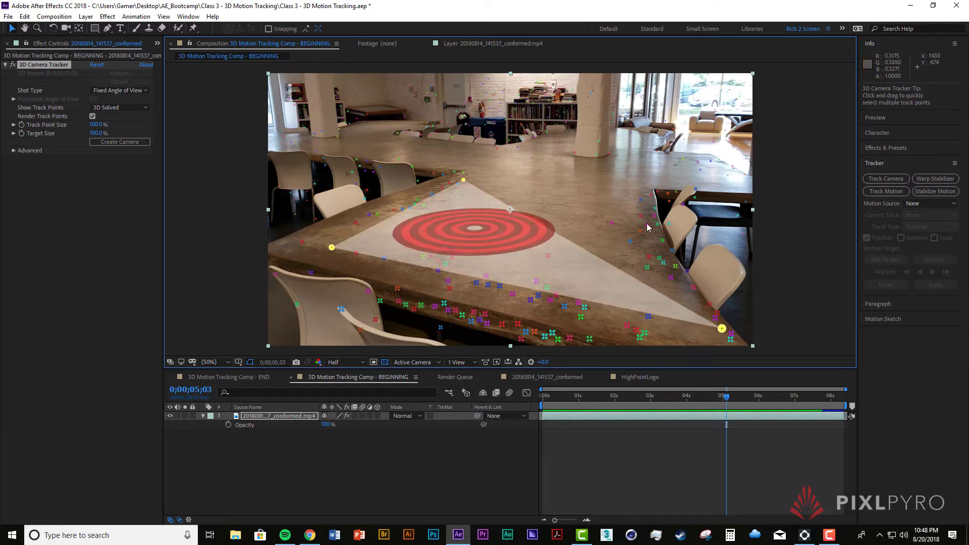
pyautogui.keyDown('shift'); pyautogui.click(651, 196); pyautogui.keyUp('shift')
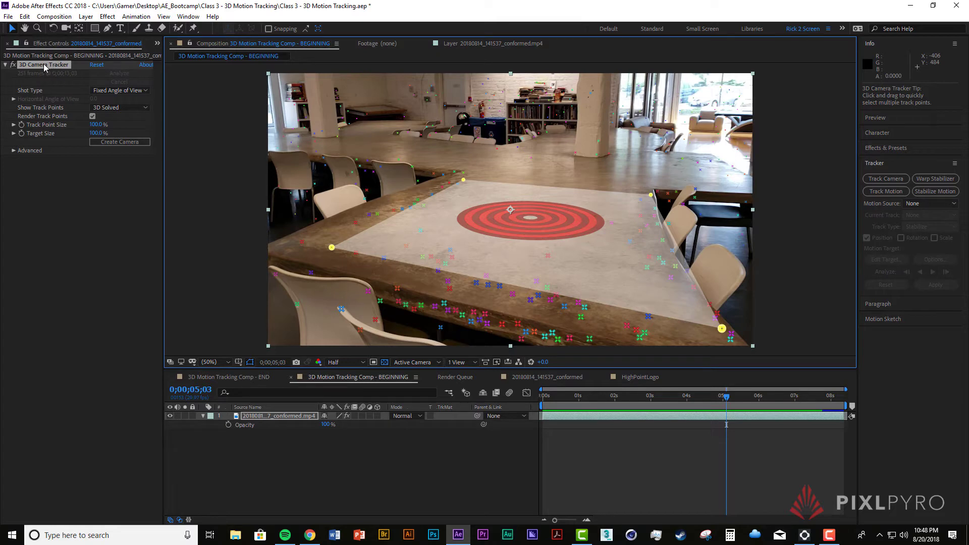
pyautogui.click(418, 206)
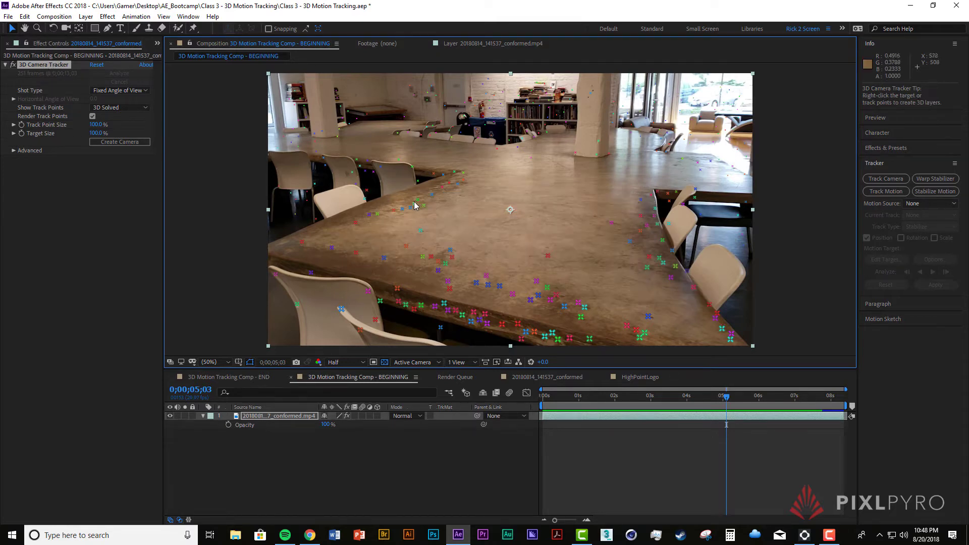
pyautogui.click(464, 175)
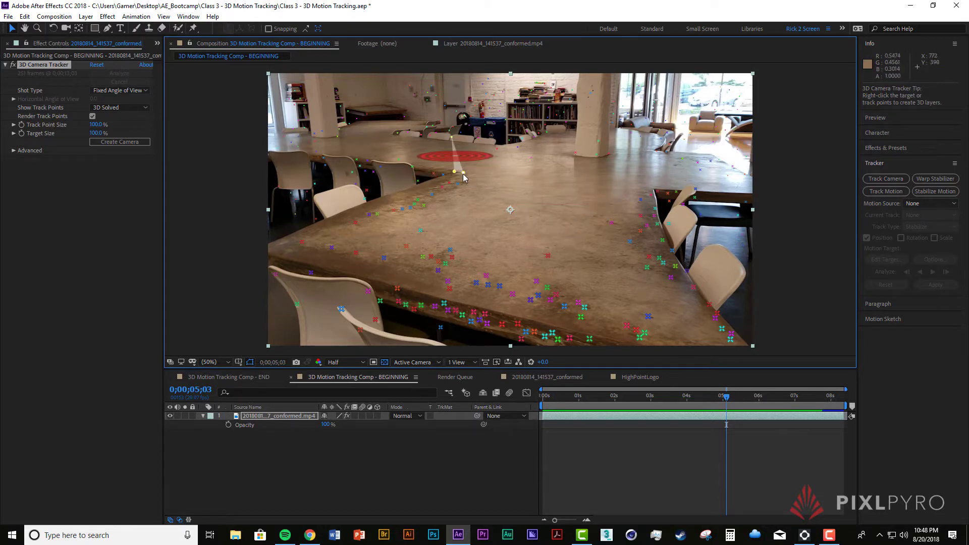
pyautogui.keyDown('shift'); pyautogui.click(332, 248); pyautogui.keyUp('shift')
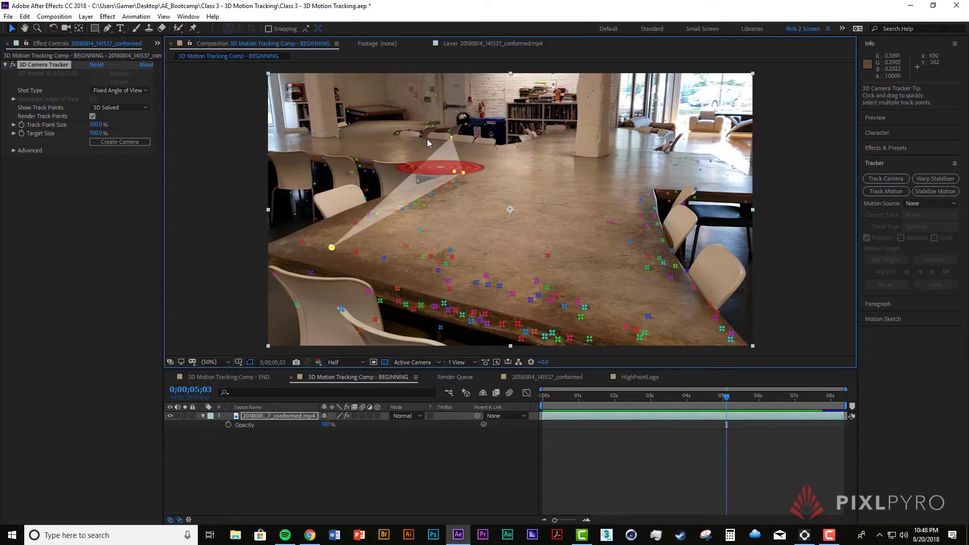
pyautogui.click(454, 161)
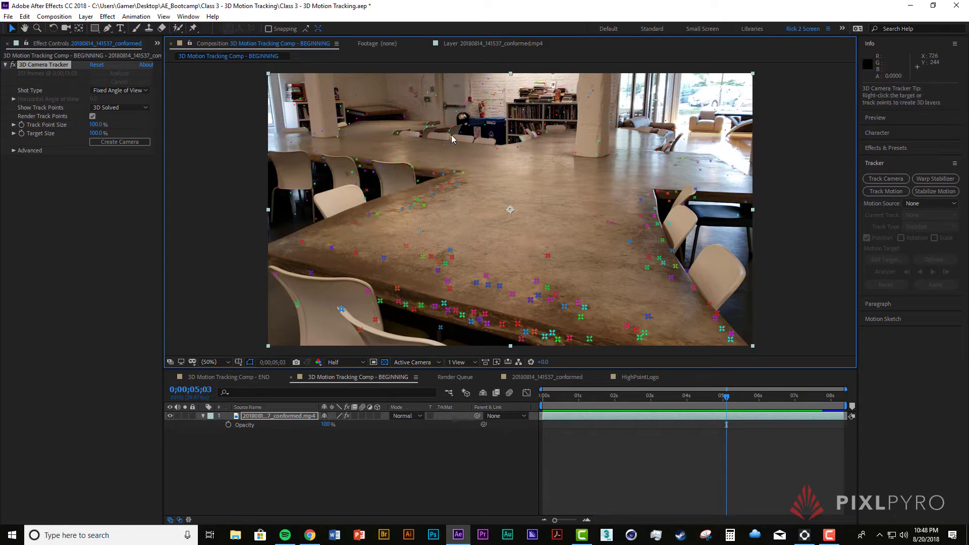
# Select four track points around the tabletop and try to create a shadow catcher, camera and light from them
pyautogui.click(464, 173)
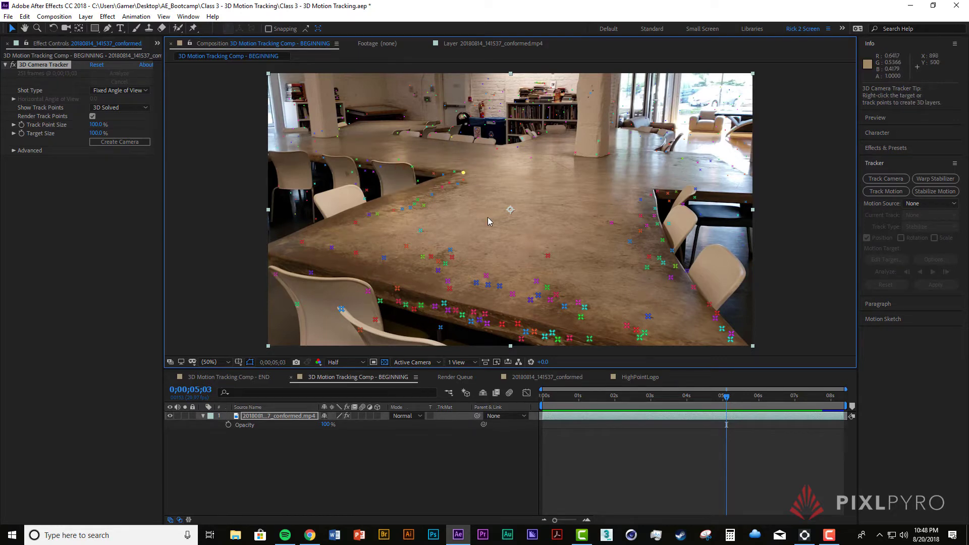
pyautogui.click(332, 248)
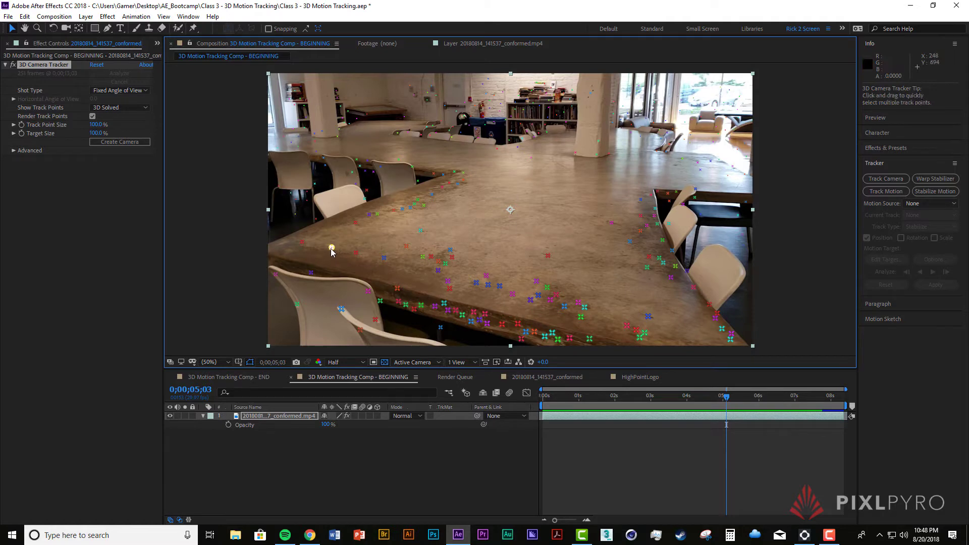
pyautogui.keyDown('shift'); pyautogui.click(464, 174); pyautogui.keyUp('shift')
pyautogui.keyDown('shift'); pyautogui.click(722, 329); pyautogui.keyUp('shift')
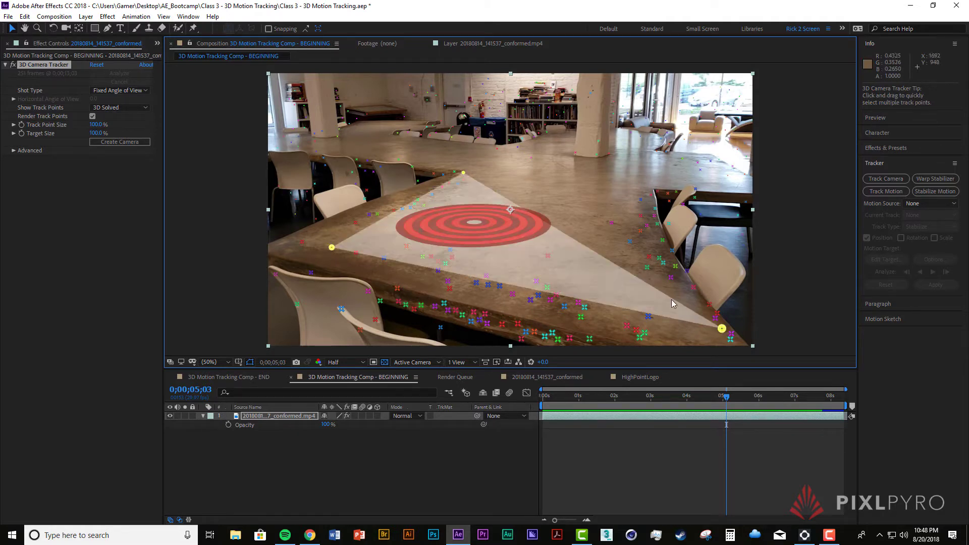
pyautogui.keyDown('shift'); pyautogui.click(652, 196); pyautogui.keyUp('shift')
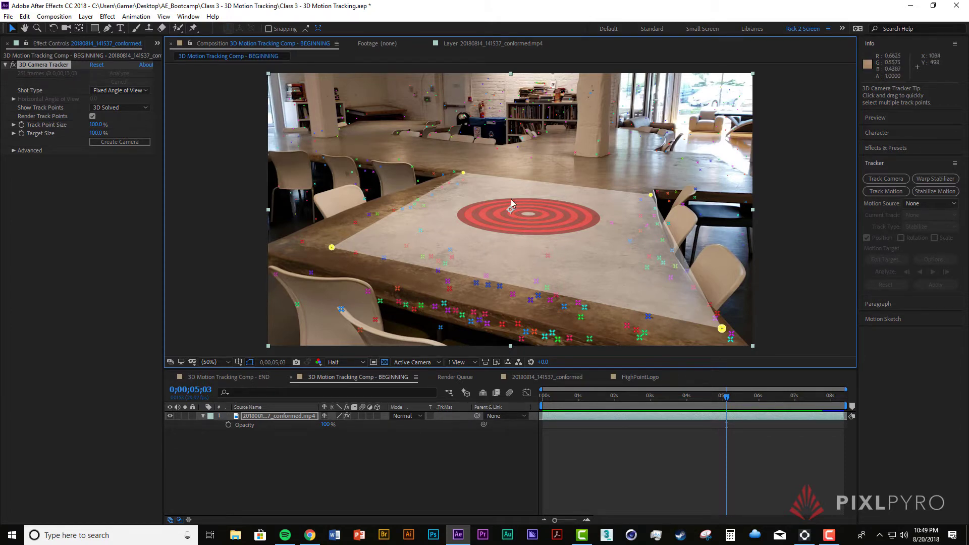
pyautogui.rightClick(535, 246)
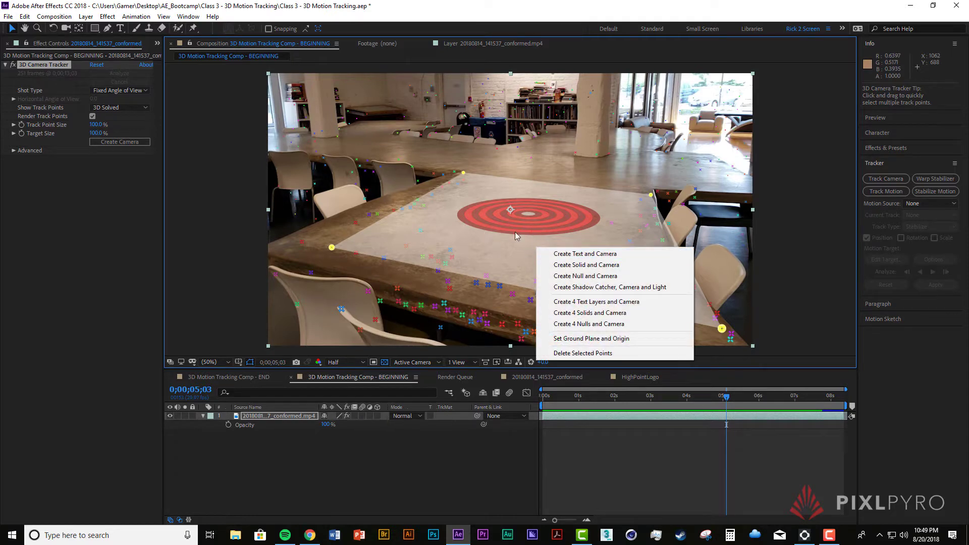
pyautogui.click(670, 290)
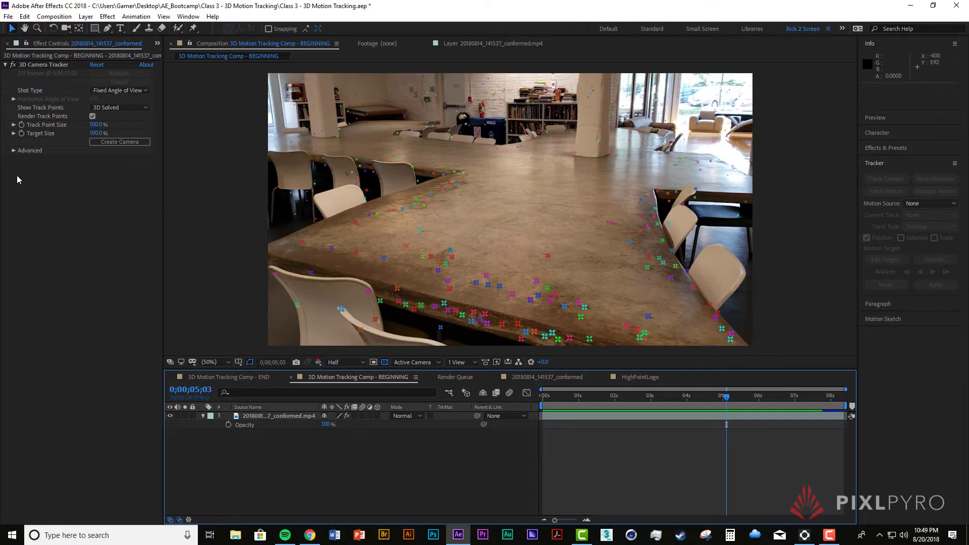
# Create a camera from the footage's 3D Camera Tracker effect and preview the composition with the camera layer selected
pyautogui.click(119, 142)
pyautogui.click(268, 415)
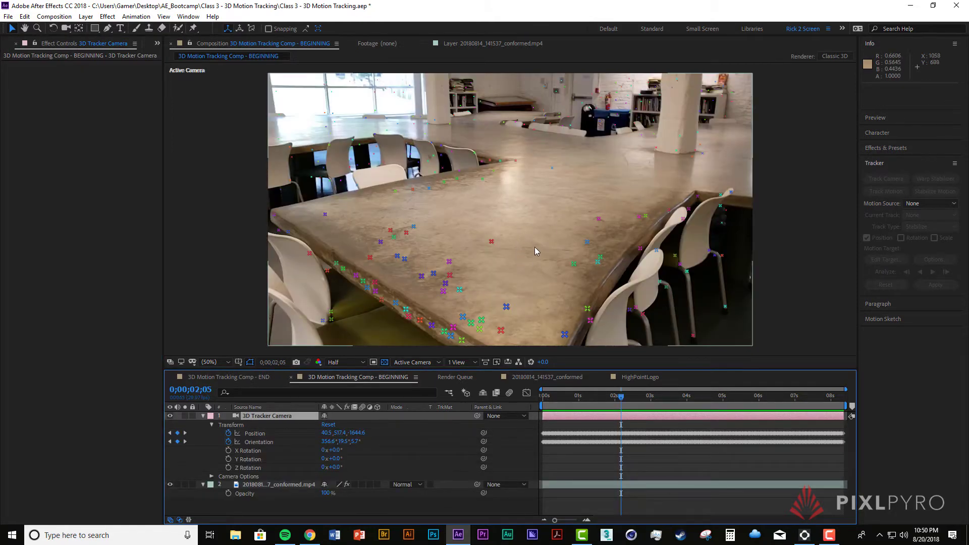
pyautogui.click(273, 418)
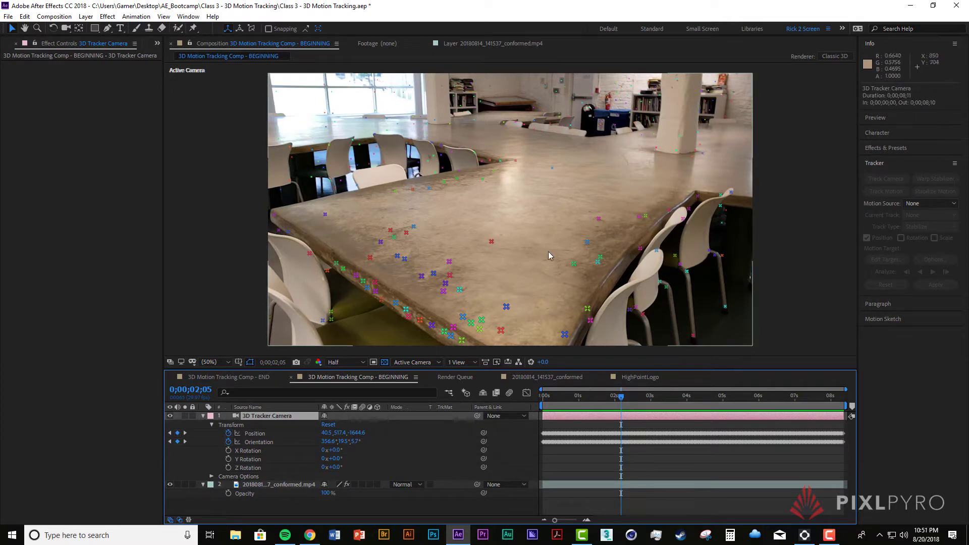
pyautogui.press('space')
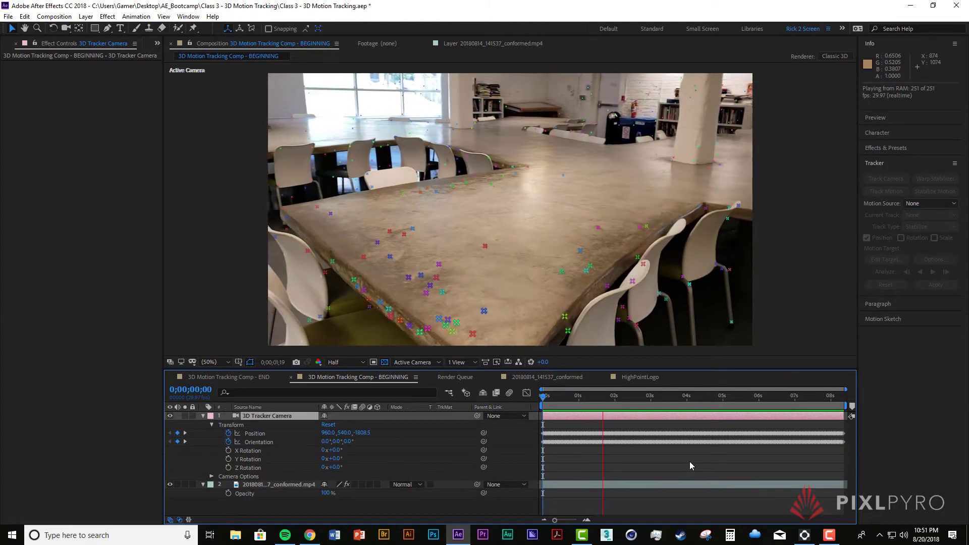
pyautogui.press('space')
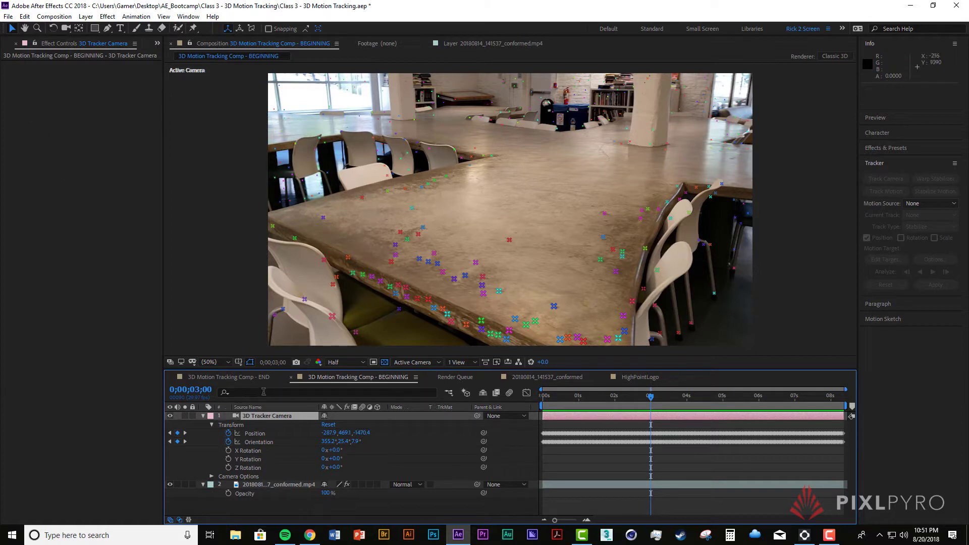
# At 0;00;05;15, create a shadow catcher and light from four 3D Camera Tracker points around the tabletop of the conformed footage
pyautogui.moveTo(650, 396); pyautogui.dragTo(743, 410)
pyautogui.click(583, 485)
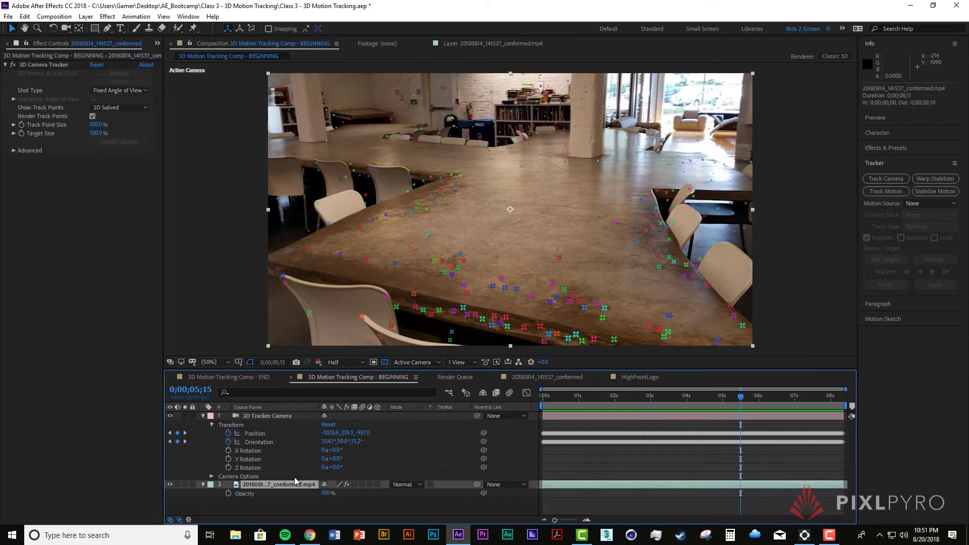
pyautogui.click(41, 66)
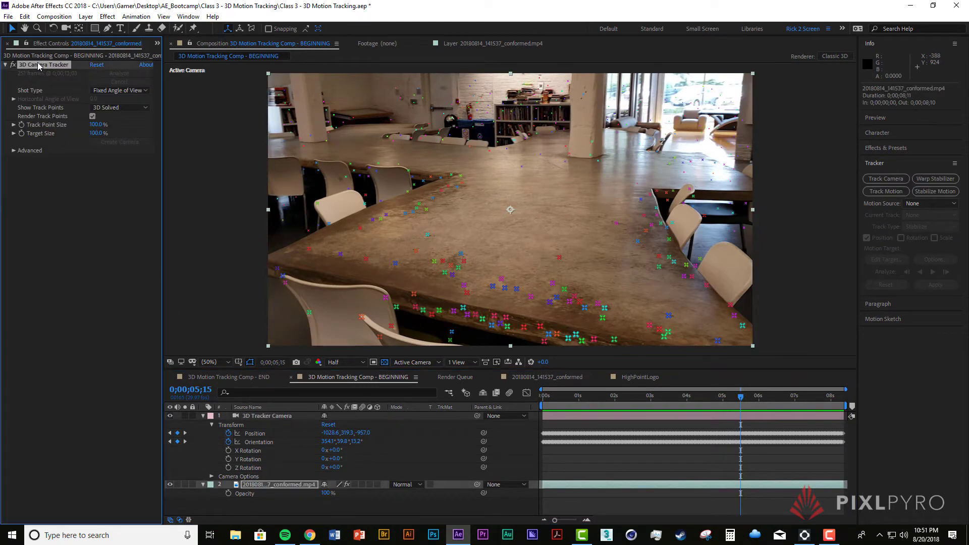
pyautogui.click(461, 183)
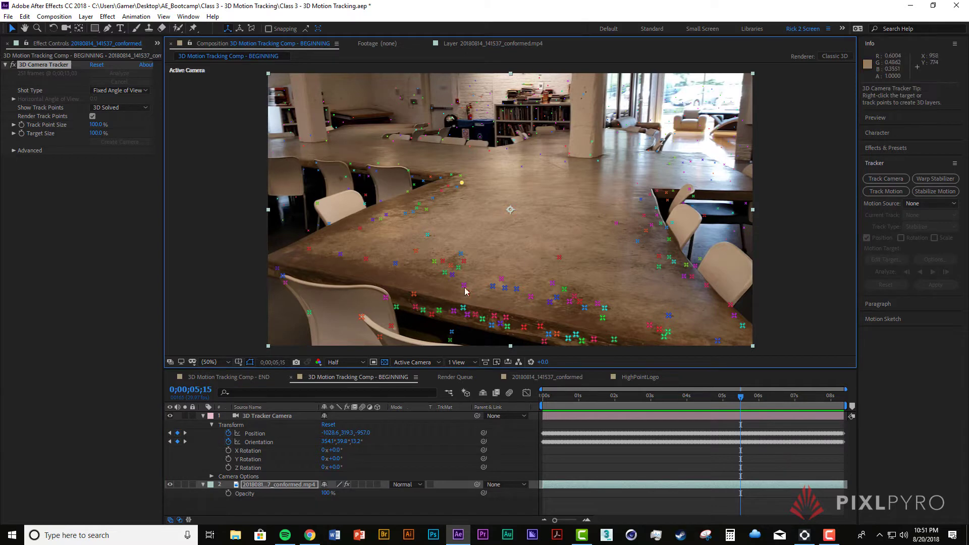
pyautogui.keyDown('shift'); pyautogui.click(340, 255); pyautogui.keyUp('shift')
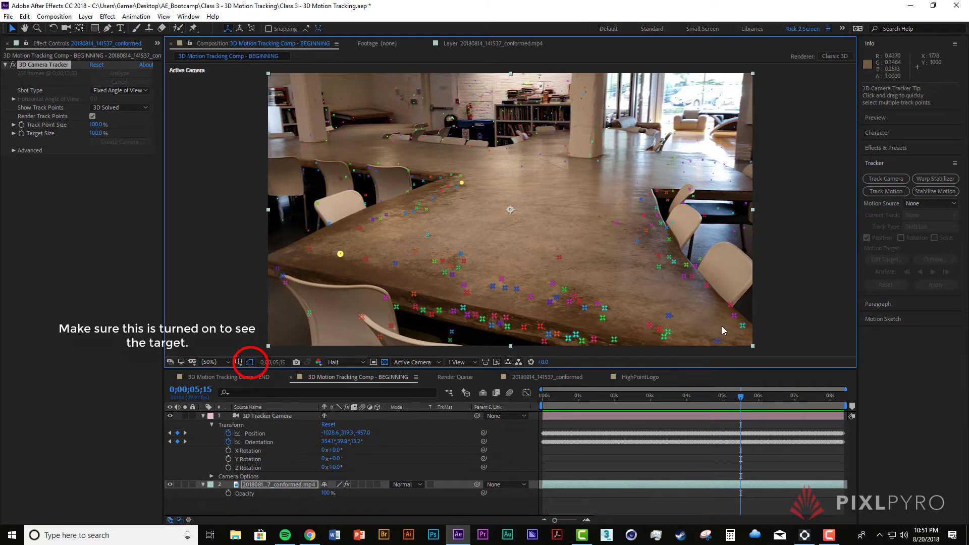
pyautogui.keyDown('shift'); pyautogui.click(742, 325); pyautogui.keyUp('shift')
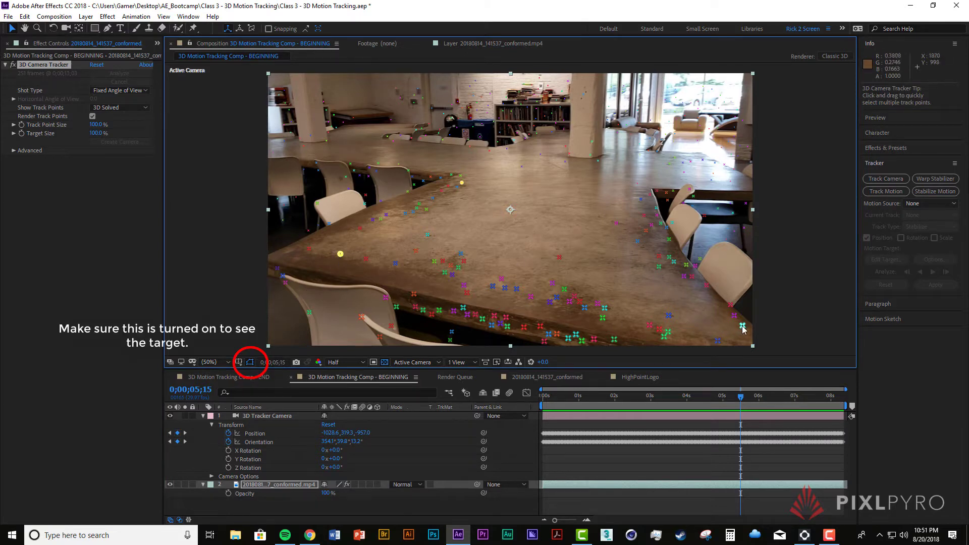
pyautogui.keyDown('shift'); pyautogui.click(650, 195); pyautogui.keyUp('shift')
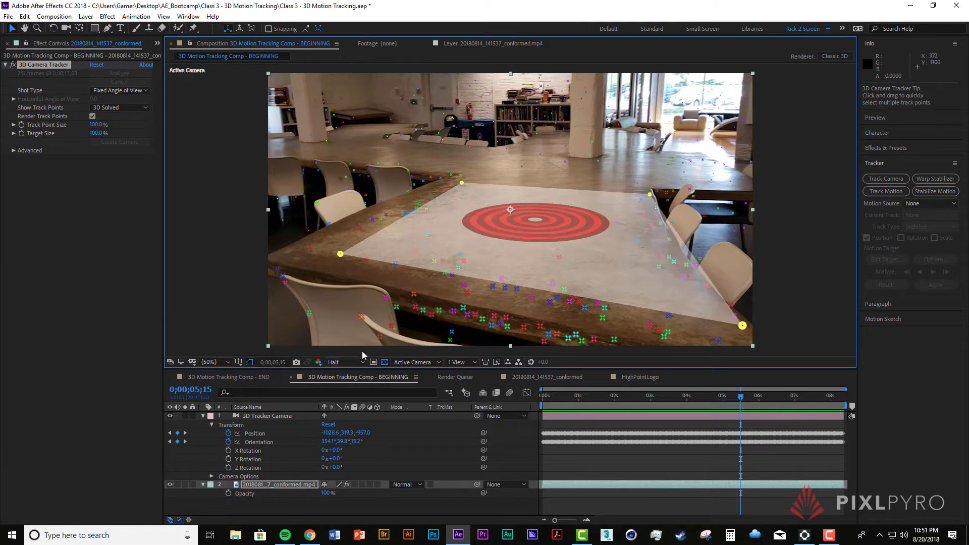
pyautogui.rightClick(592, 255)
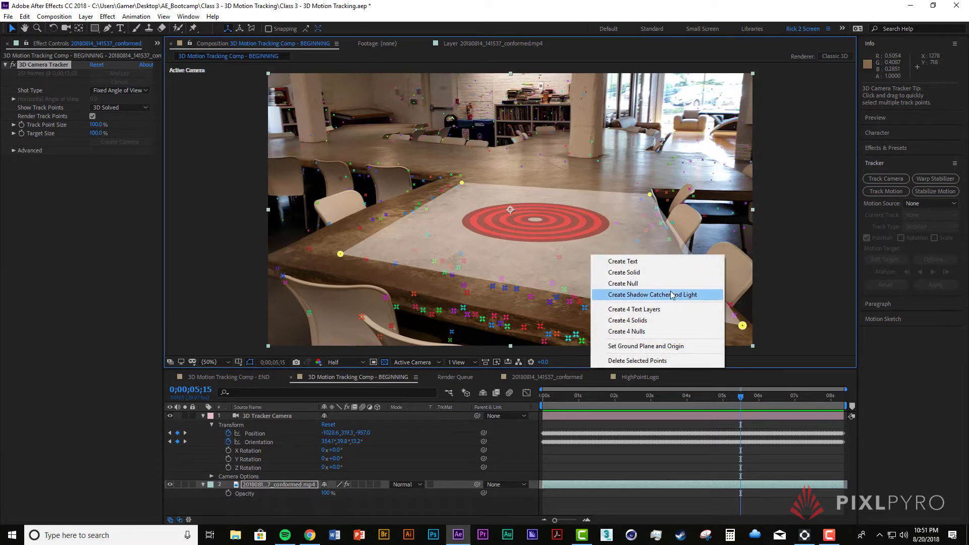
pyautogui.click(704, 298)
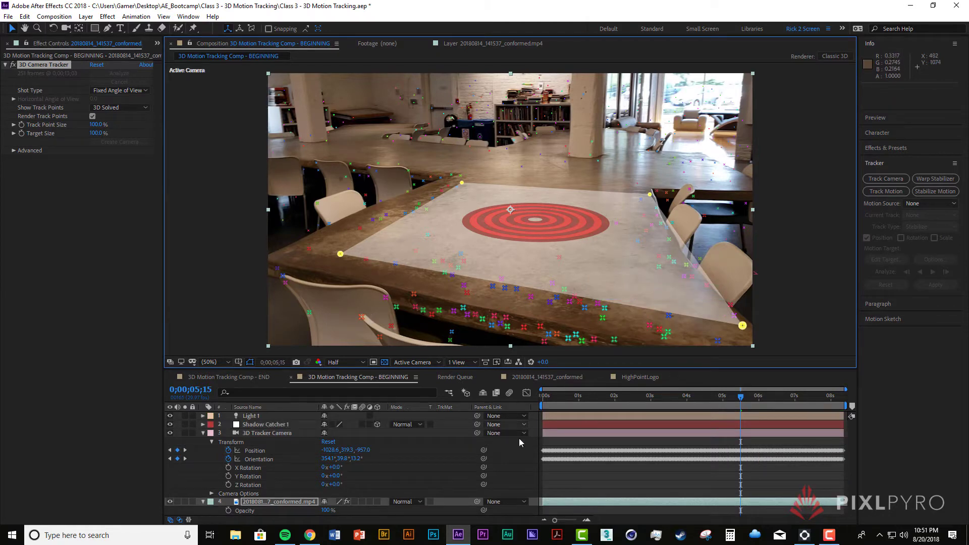
pyautogui.click(607, 471)
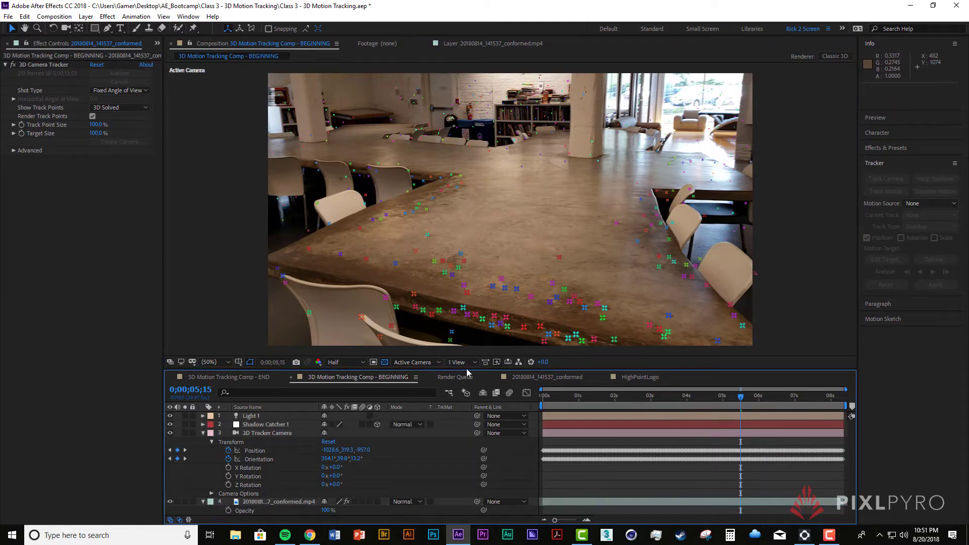
# Inspect the Shadow Catcher 1 layer's plane on the tabletop
pyautogui.click(263, 426)
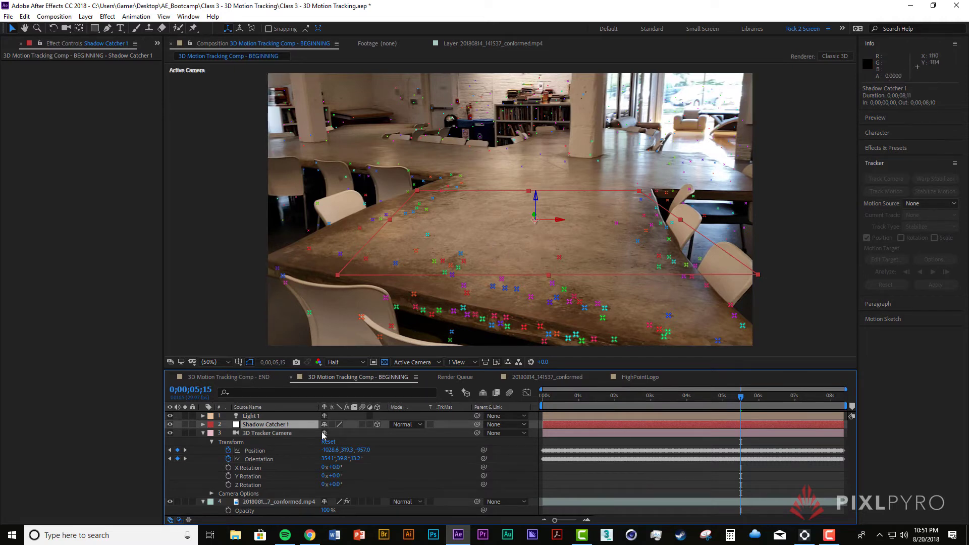
pyautogui.click(402, 467)
pyautogui.click(297, 426)
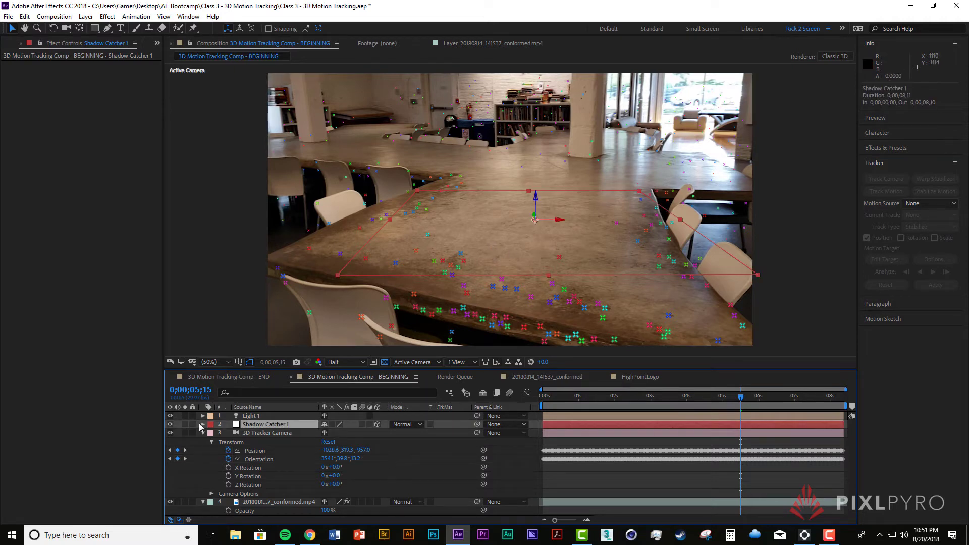
pyautogui.click(304, 458)
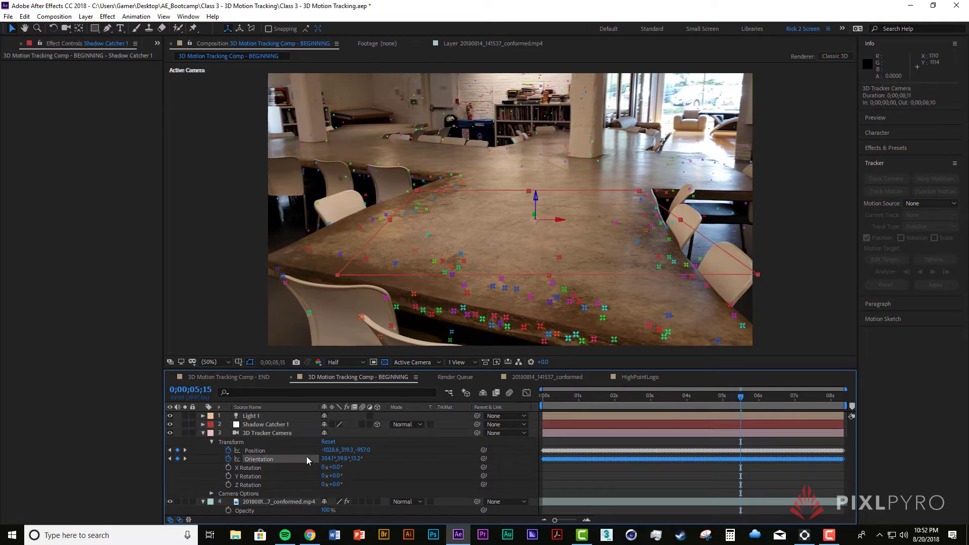
# Create a new deep red solid of 1920 x 1080 px directly above the Shadow Catcher 1 layer
pyautogui.click(270, 426)
pyautogui.click(86, 17)
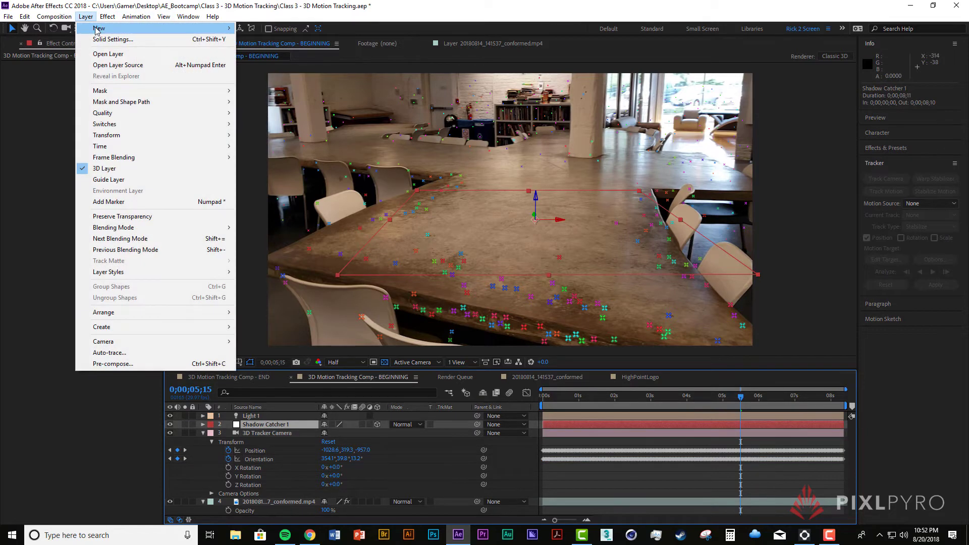
pyautogui.moveTo(97, 30)
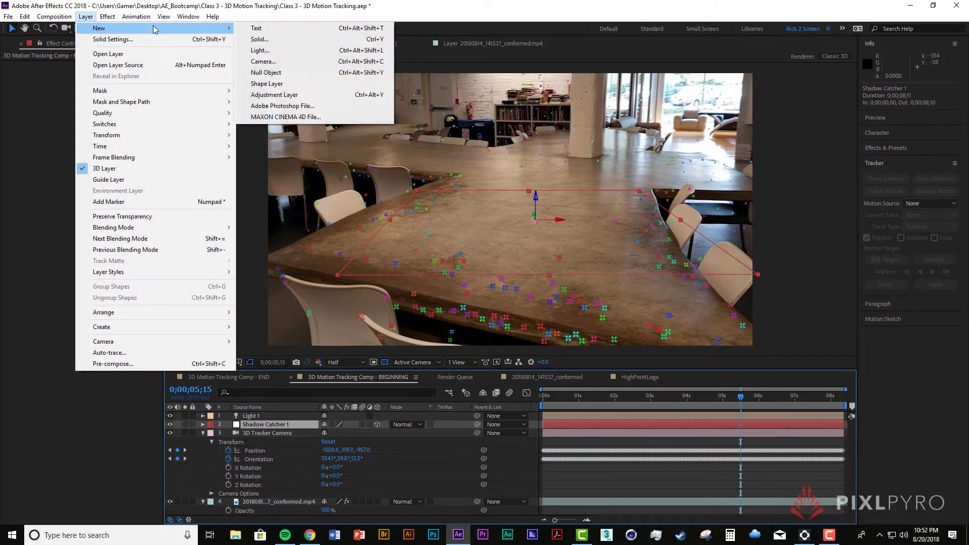
pyautogui.click(312, 39)
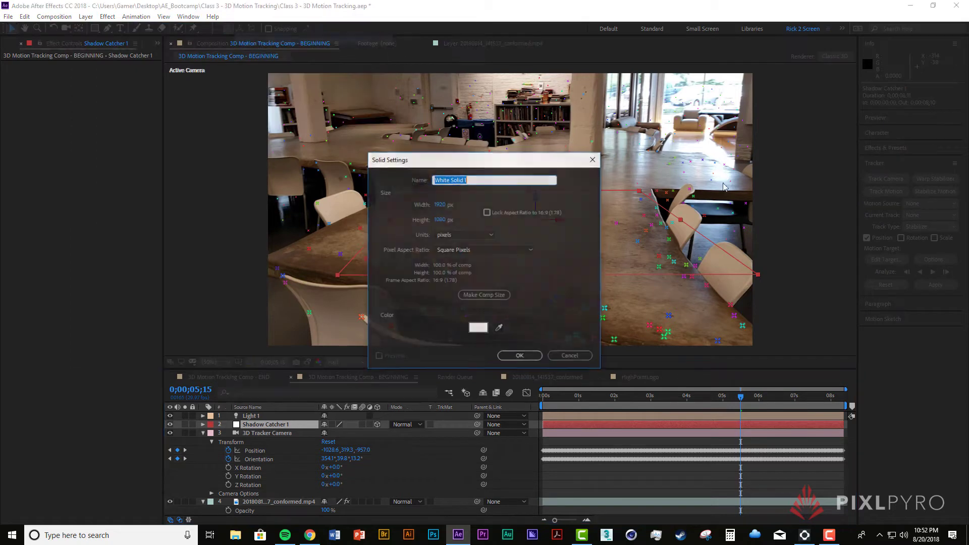
pyautogui.click(484, 329)
pyautogui.click(492, 236)
pyautogui.click(585, 206)
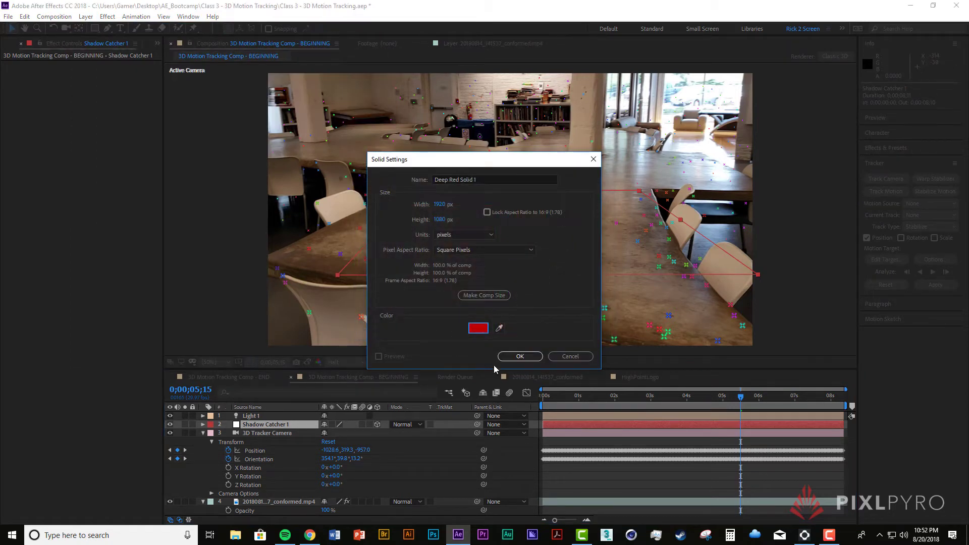
pyautogui.click(520, 356)
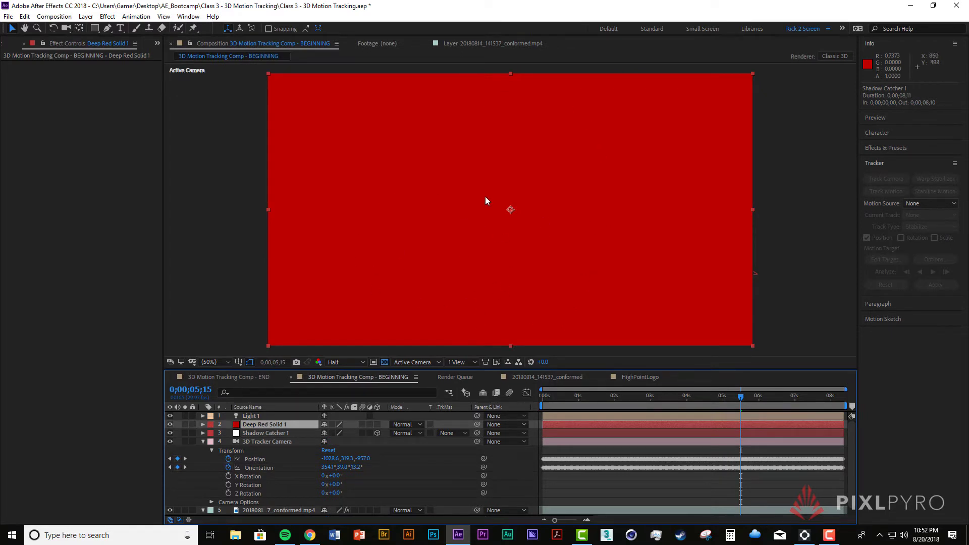
# Preview the composition from the start with the red solid as a 2D layer
pyautogui.moveTo(574, 396); pyautogui.dragTo(538, 397)
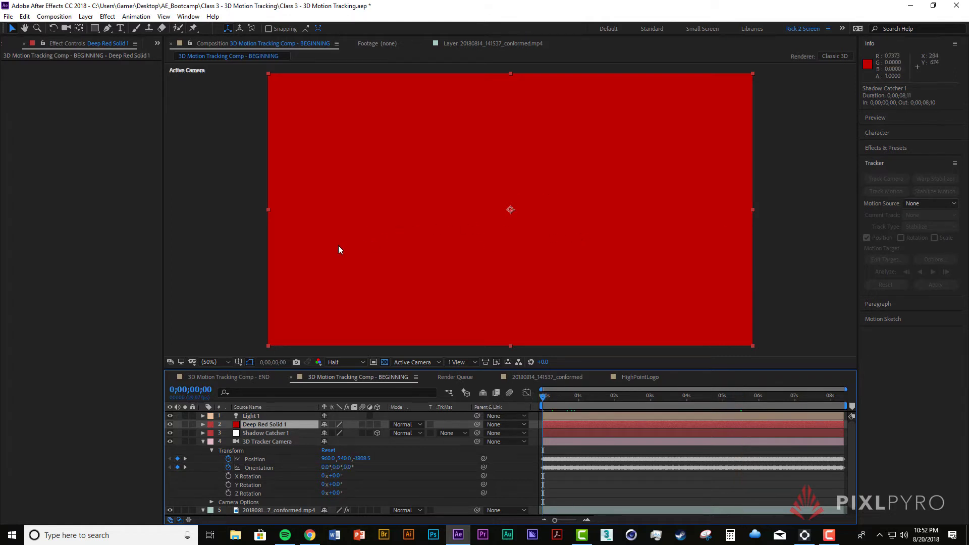
pyautogui.press('space')
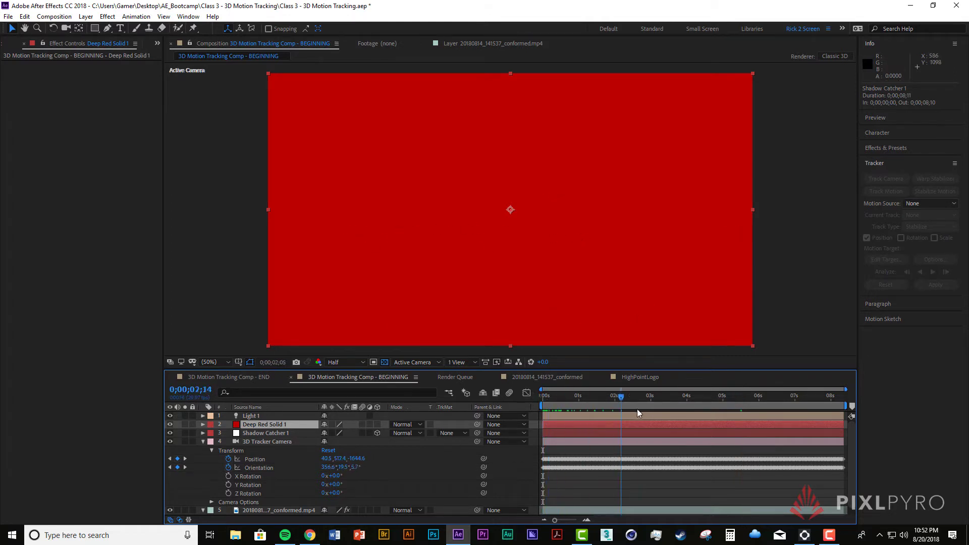
pyautogui.press('space')
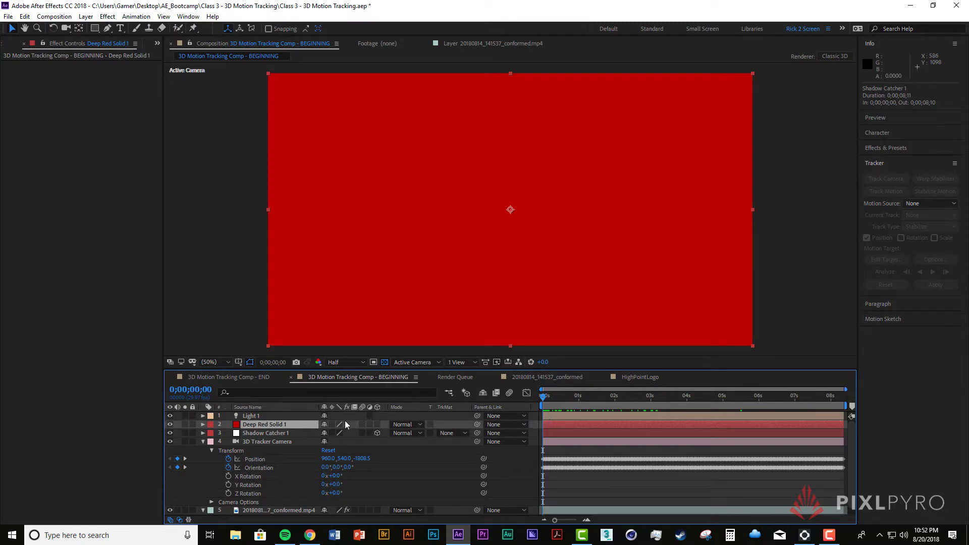
# Turn the red solid into a 3D layer and preview how it follows the tracked camera's movement
pyautogui.click(377, 425)
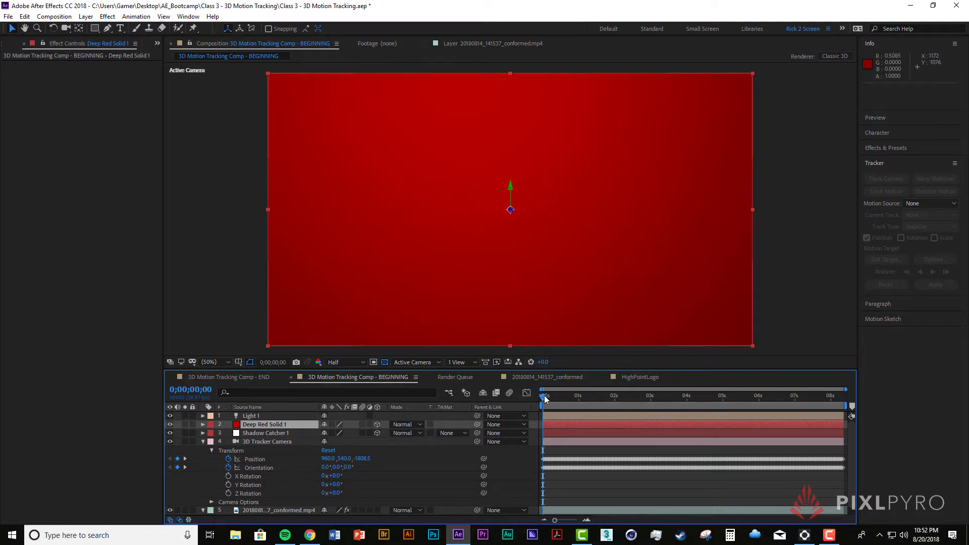
pyautogui.moveTo(545, 400); pyautogui.dragTo(662, 380)
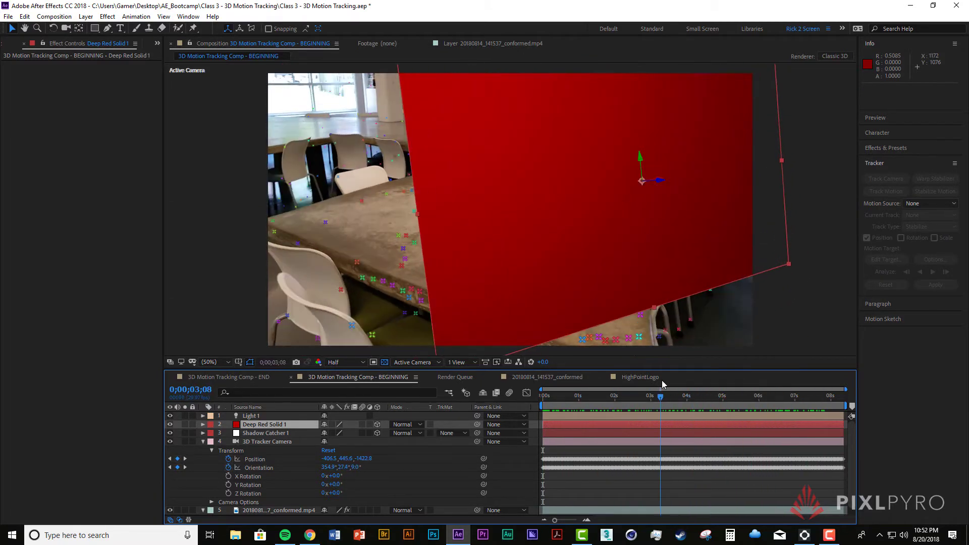
pyautogui.press('space')
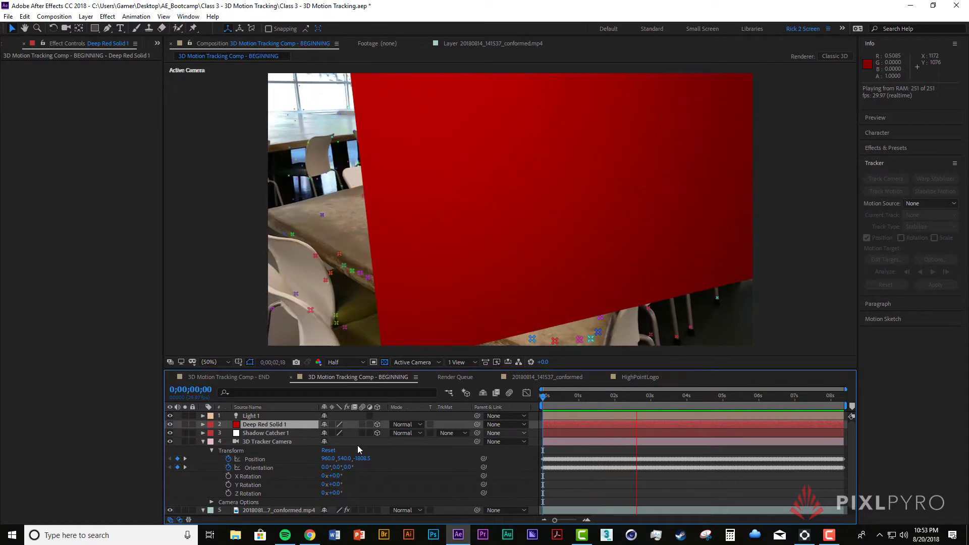
pyautogui.click(285, 441)
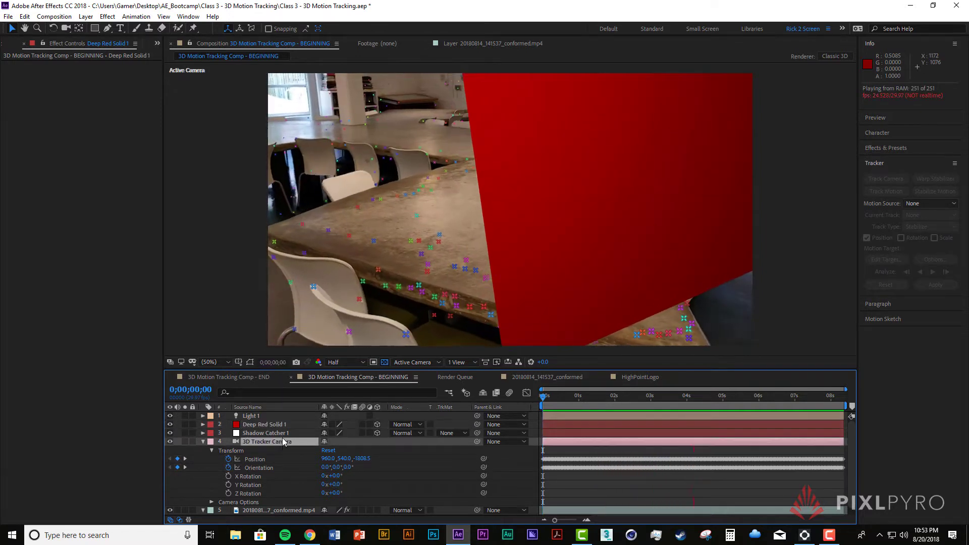
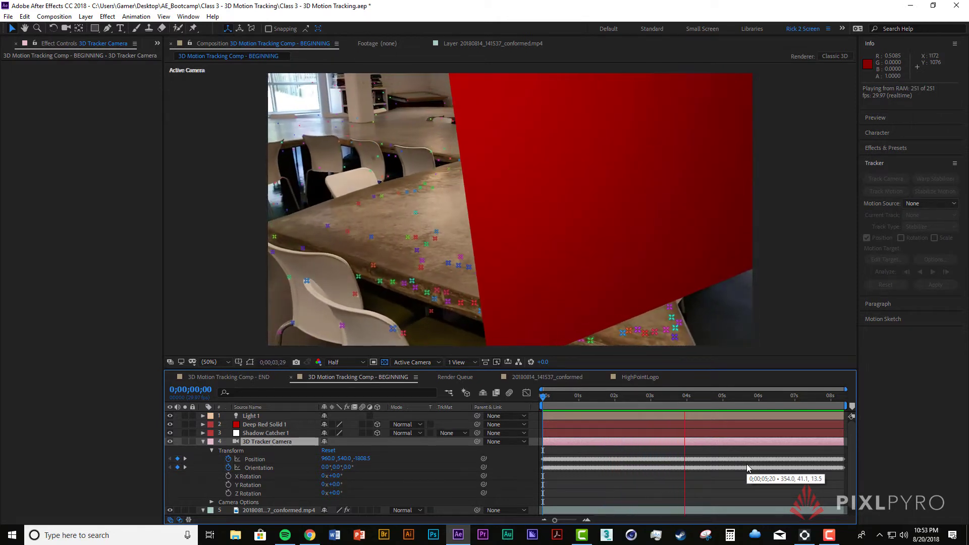
pyautogui.press('space')
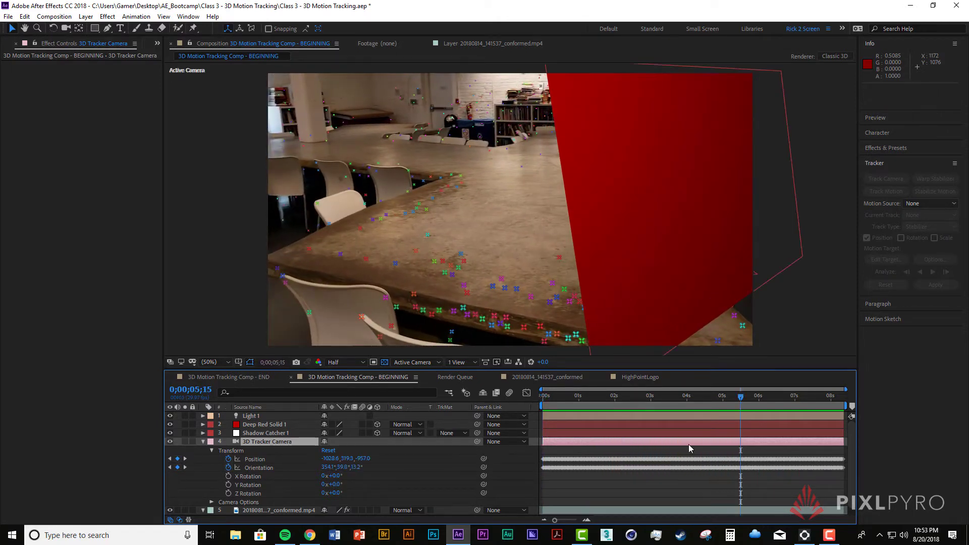
# Move to 0;00;00;24 and hide the red solid layer
pyautogui.moveTo(543, 402); pyautogui.dragTo(570, 398)
pyautogui.click(237, 425)
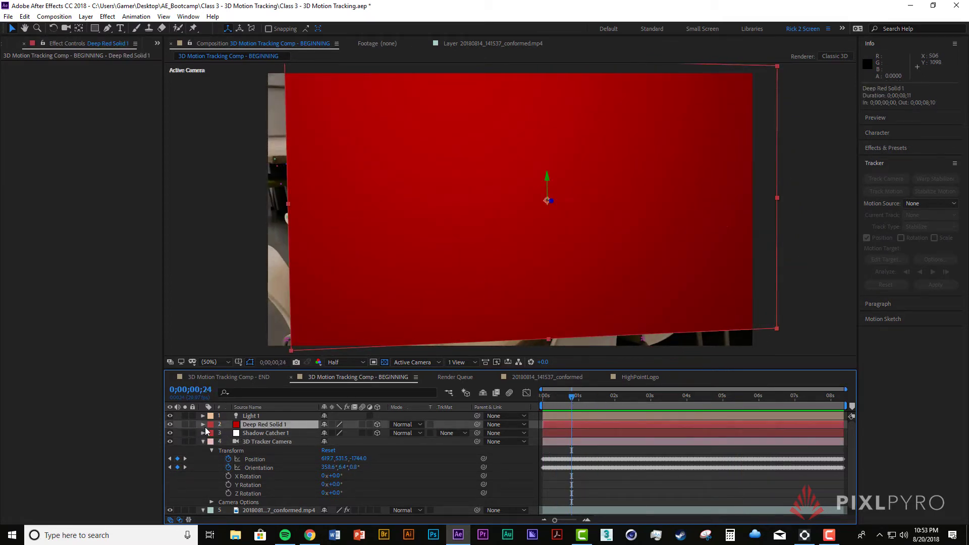
pyautogui.click(170, 425)
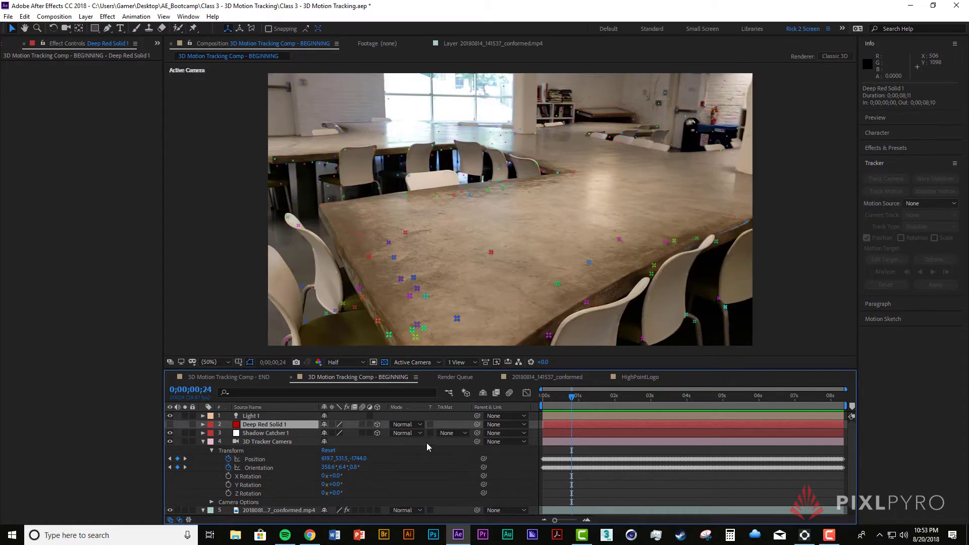
# Check the Shadow Catcher 1 layer's tracking on the tabletop by scrubbing to 0;00;04;20 and back to 0;00;02;19
pyautogui.moveTo(571, 433); pyautogui.dragTo(573, 432)
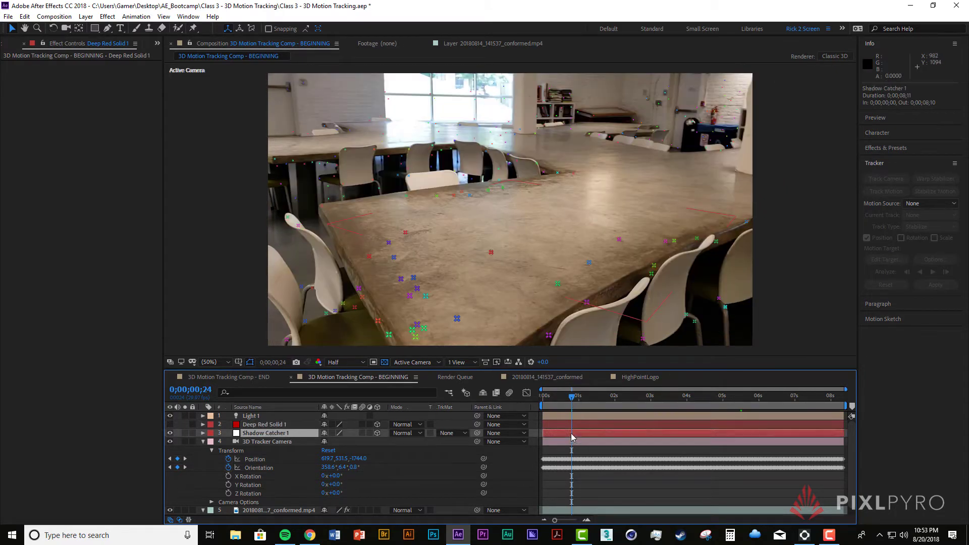
pyautogui.moveTo(576, 399); pyautogui.dragTo(710, 402)
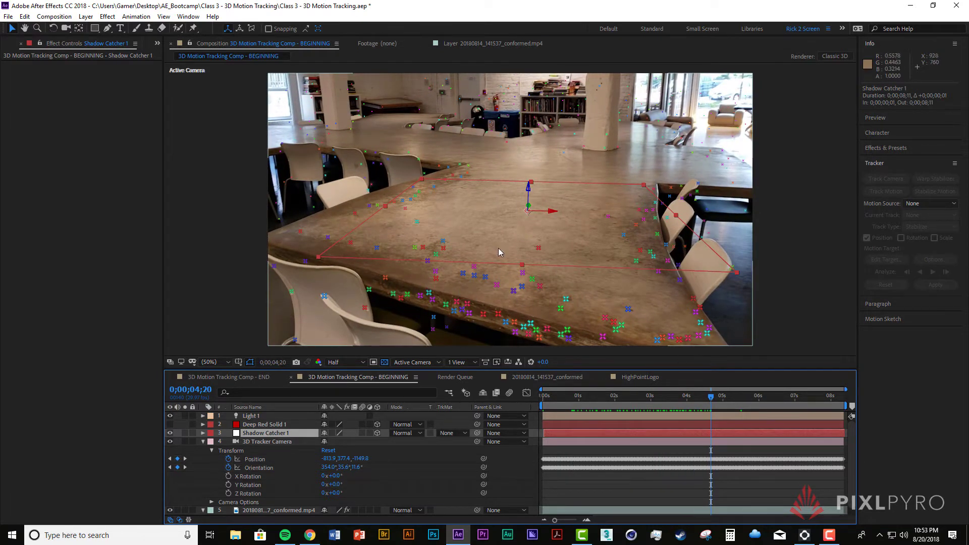
pyautogui.moveTo(708, 401); pyautogui.dragTo(639, 408)
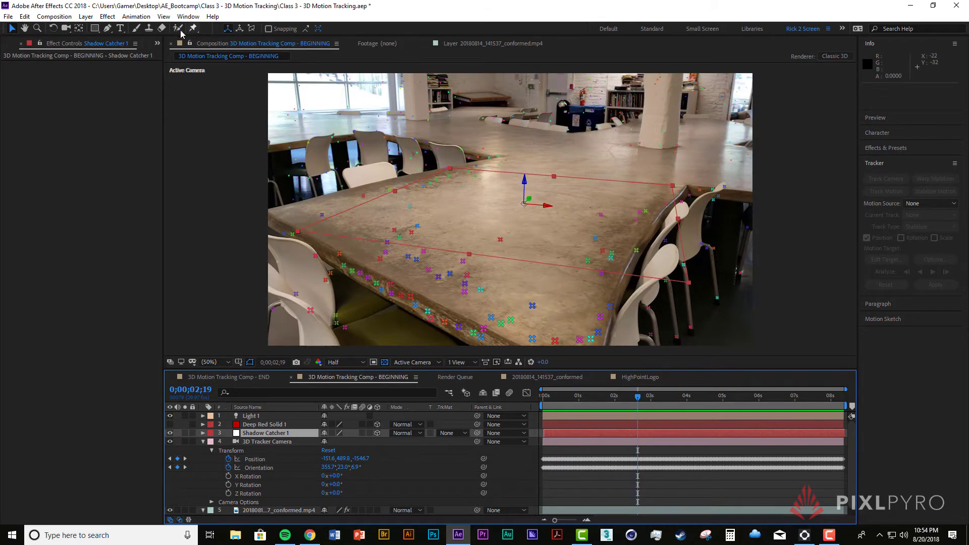
# Add a text layer reading "Some text" over the tabletop and preview the composition from the start
pyautogui.click(121, 28)
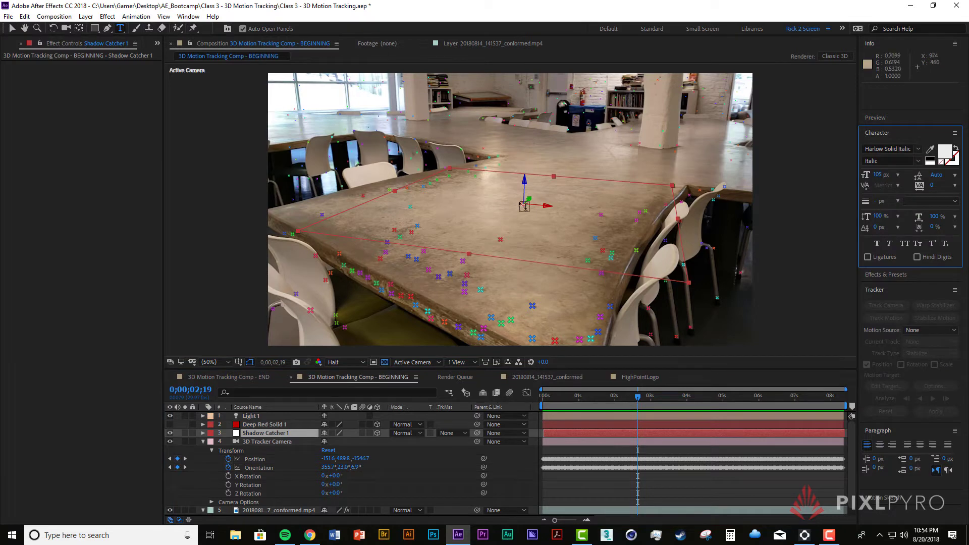
pyautogui.click(437, 194)
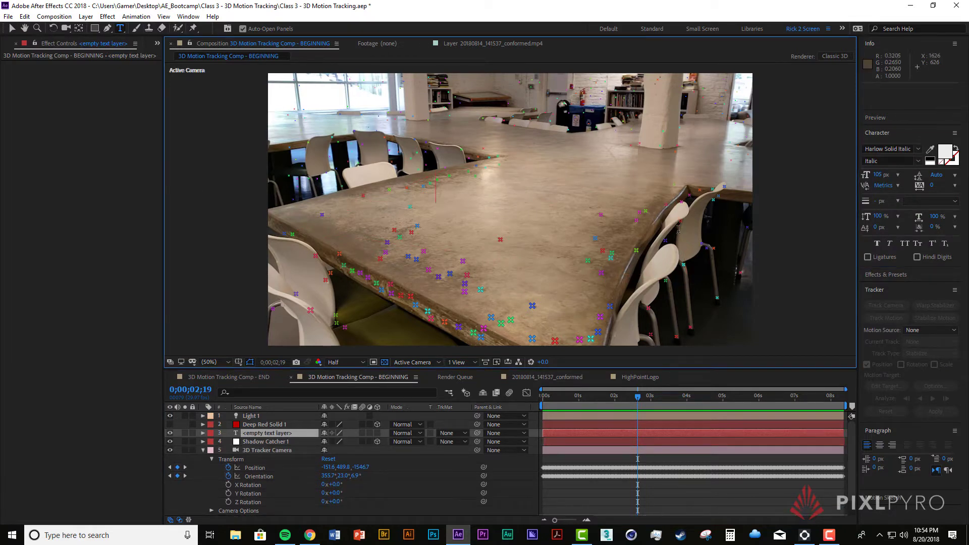
pyautogui.write('SD')
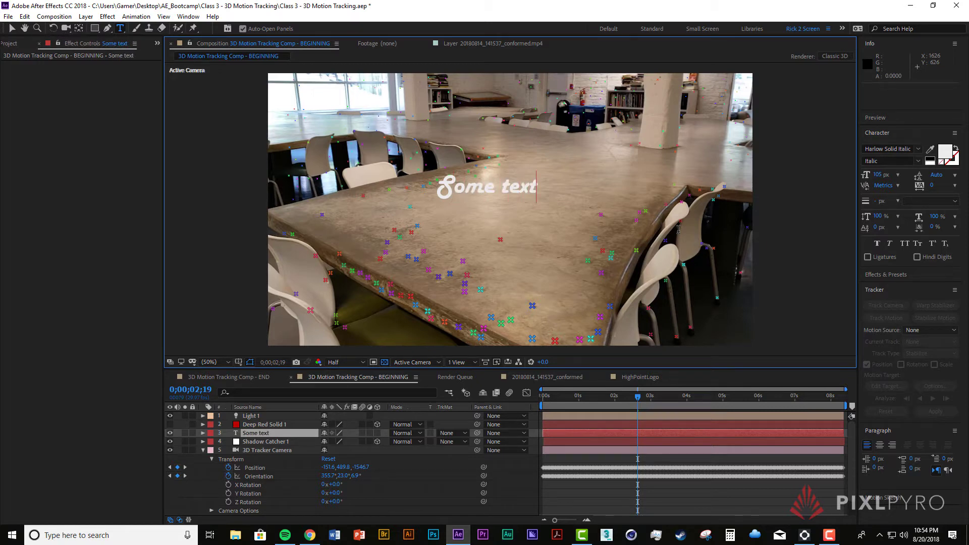
pyautogui.moveTo(609, 399); pyautogui.dragTo(524, 395)
pyautogui.press('space')
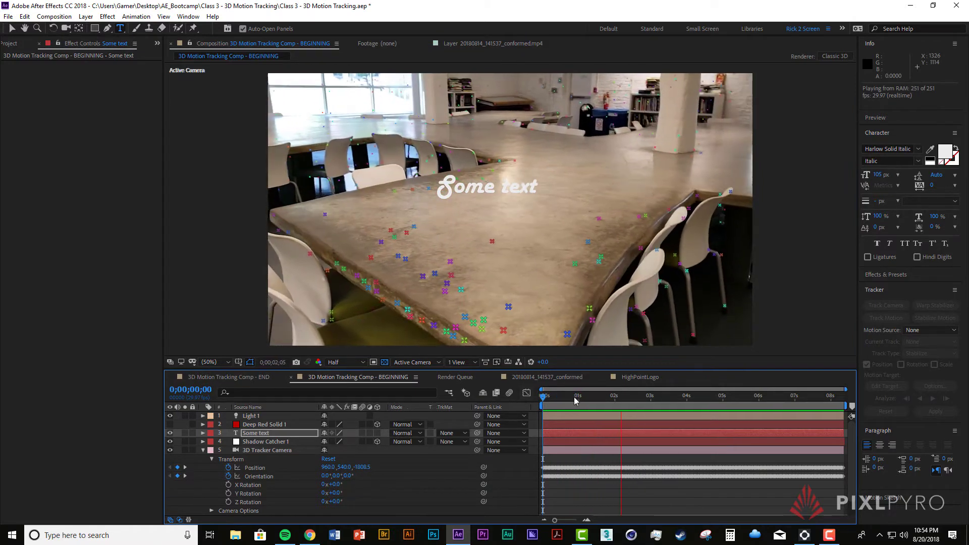
# Make the "Some text" layer a 3D layer and preview how it follows the tracked camera, returning to the first frame
pyautogui.press('space')
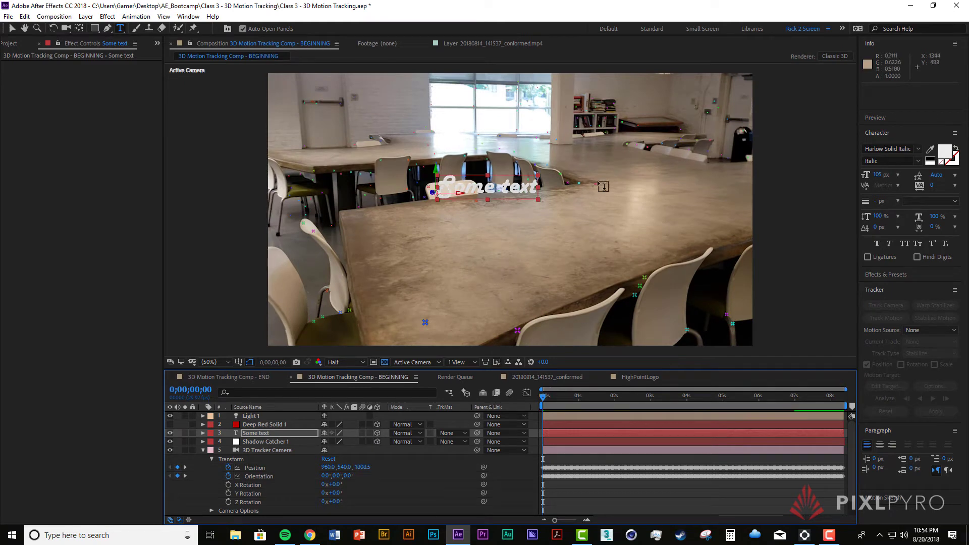
pyautogui.press('space')
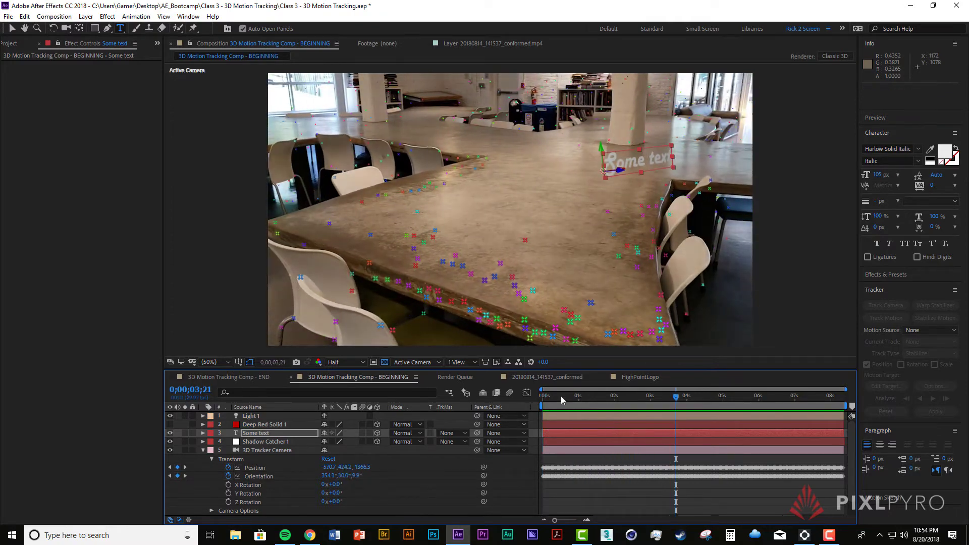
pyautogui.moveTo(561, 396); pyautogui.dragTo(624, 404)
pyautogui.press('space')
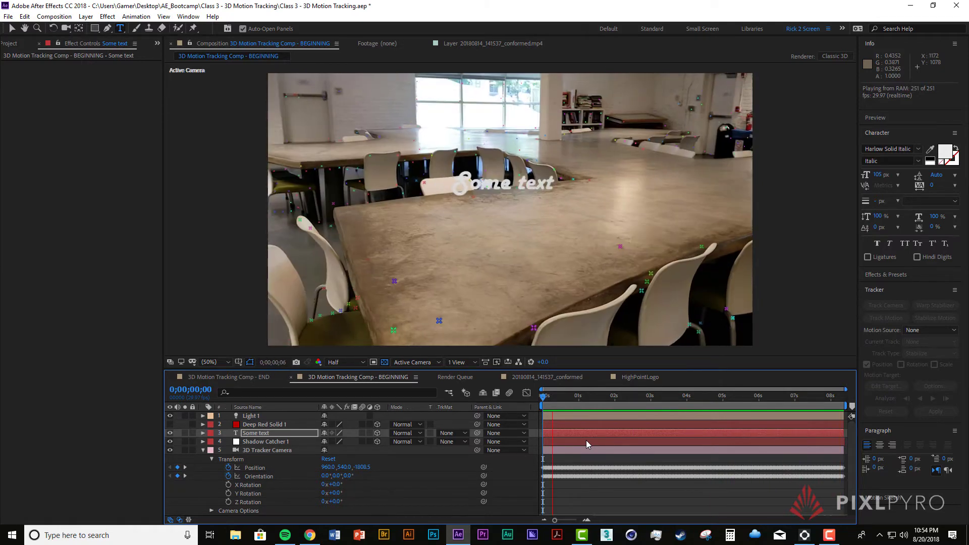
pyautogui.click(550, 399)
pyautogui.moveTo(554, 404); pyautogui.dragTo(525, 390)
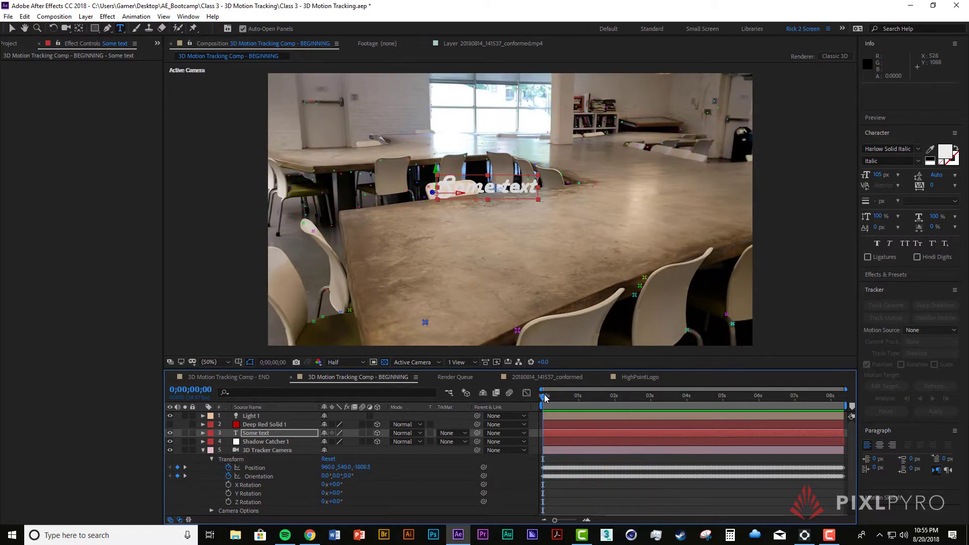
pyautogui.moveTo(544, 397); pyautogui.dragTo(523, 398)
# Hide the conformed.mp4 footage layer, turn off the transparency grid and preview the text and shadow catcher over black
pyautogui.scroll(-1, 437, 471)
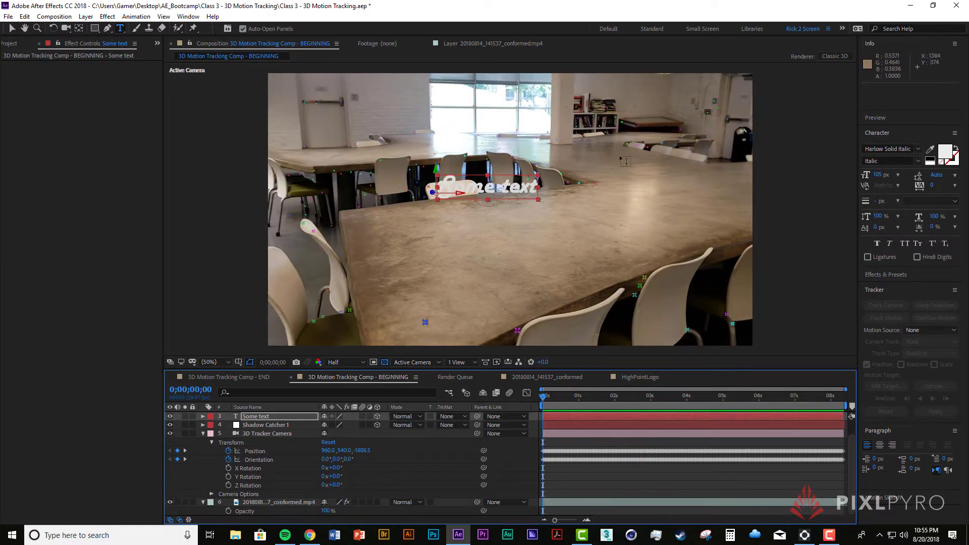
pyautogui.click(170, 502)
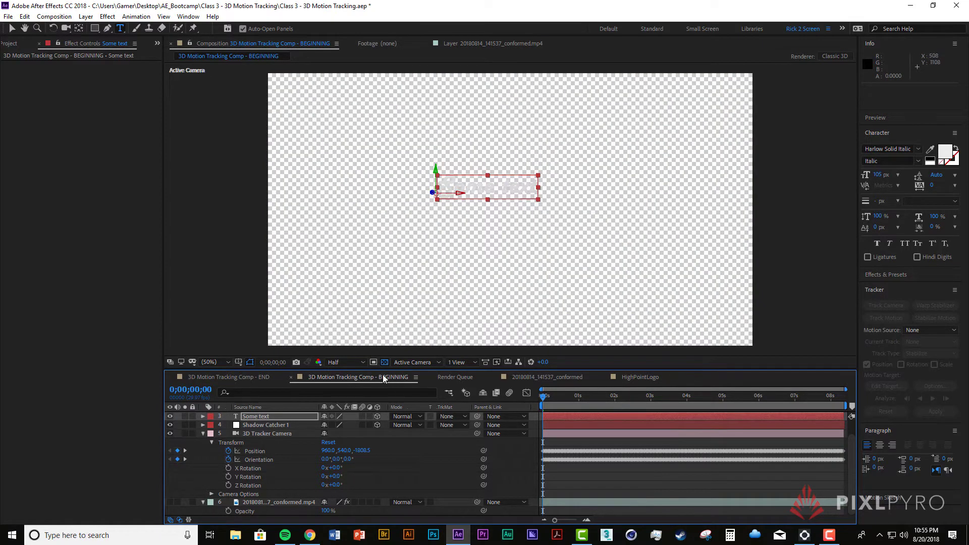
pyautogui.click(384, 362)
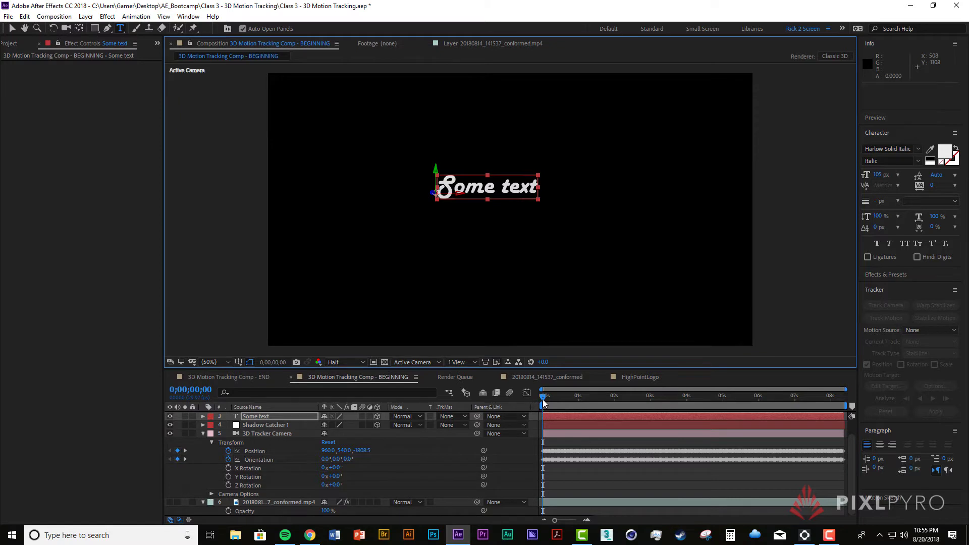
pyautogui.press('space')
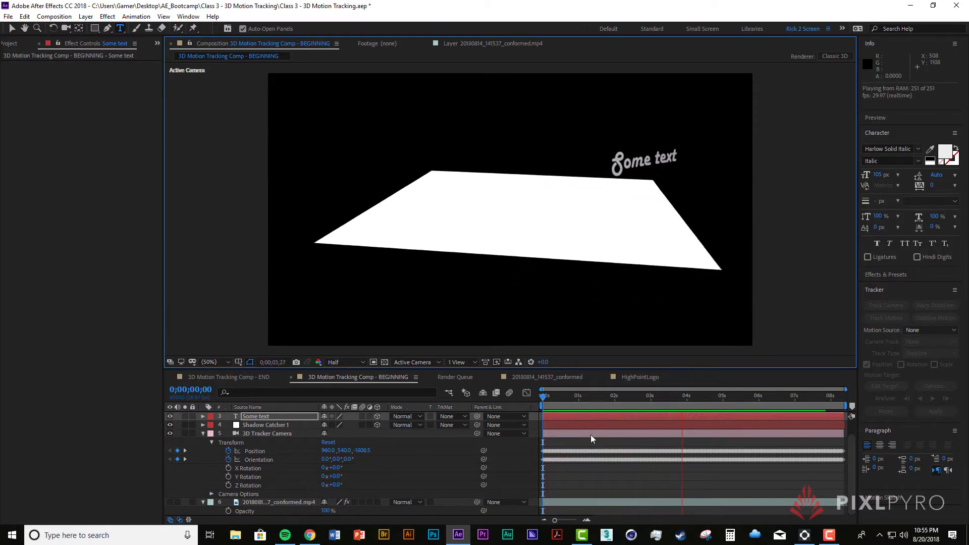
pyautogui.click(543, 400)
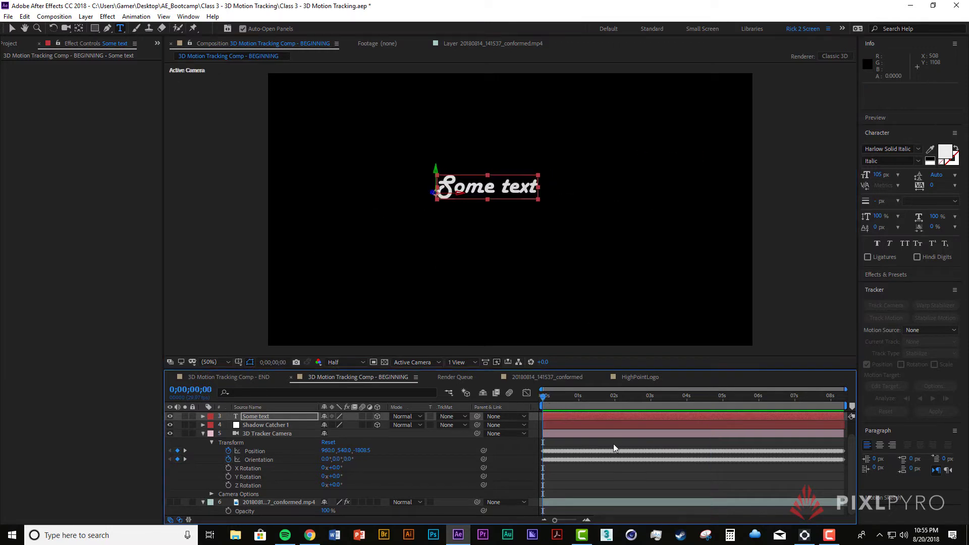
pyautogui.press('space')
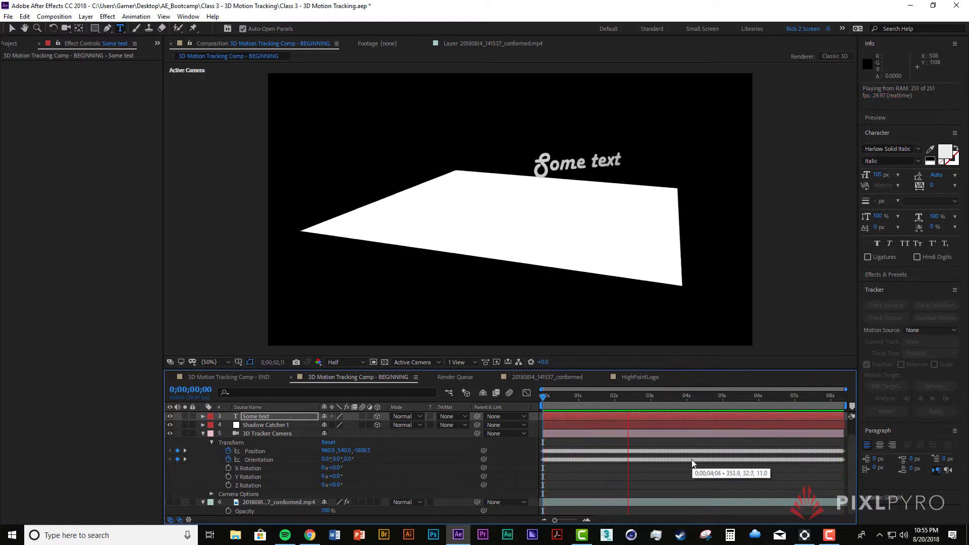
pyautogui.press('space')
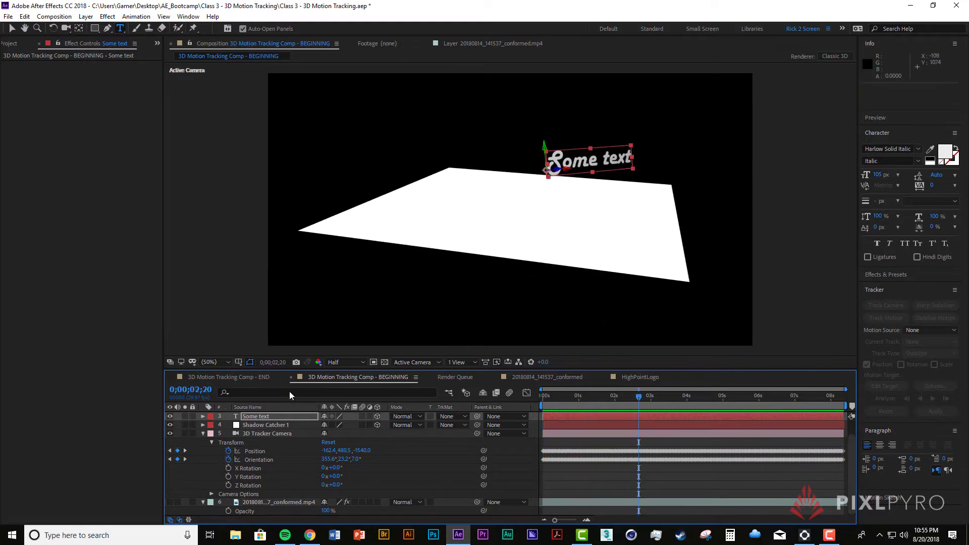
# Show the footage layer again and check the text's tracking by scrubbing to 0;00;06;24 and back to the first frame
pyautogui.click(170, 502)
pyautogui.press('space')
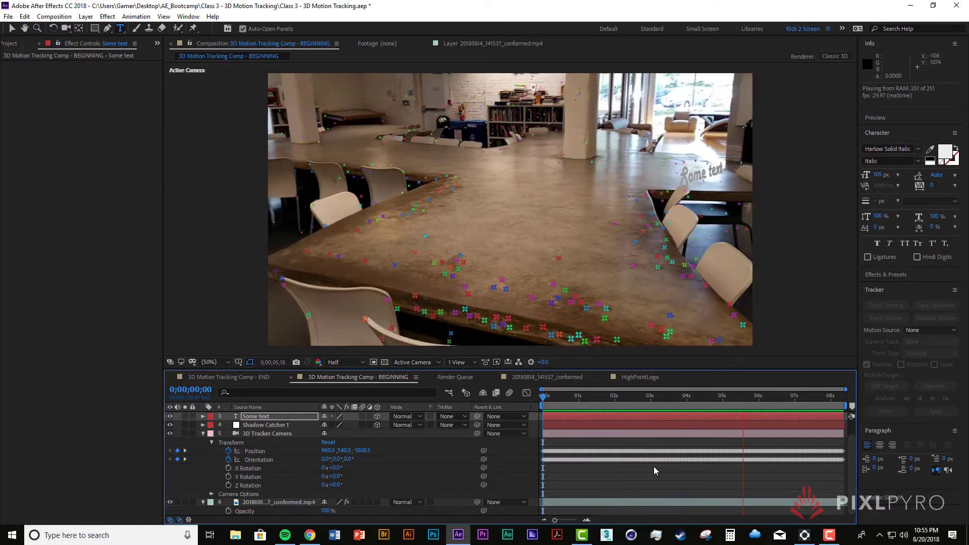
pyautogui.press('space')
pyautogui.moveTo(685, 398); pyautogui.dragTo(567, 408)
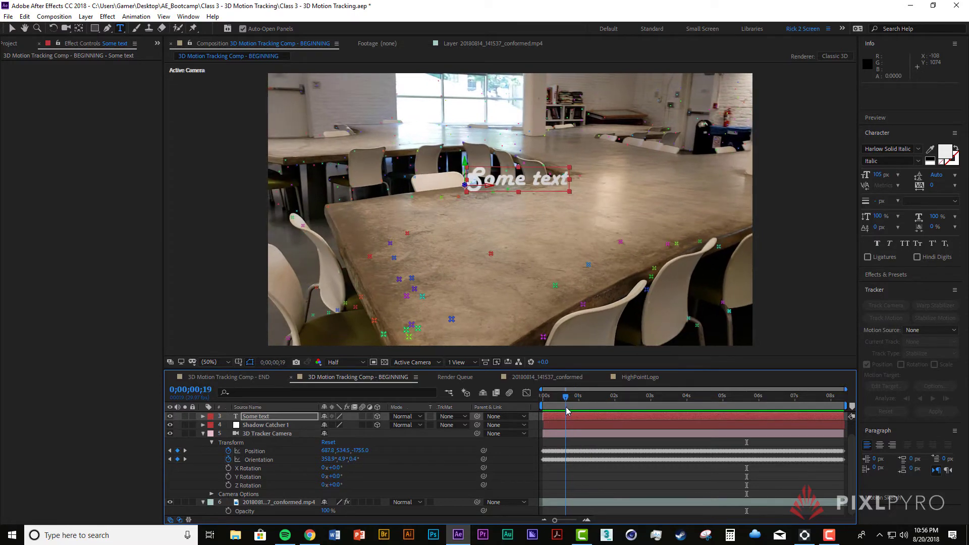
pyautogui.moveTo(568, 410); pyautogui.dragTo(765, 414)
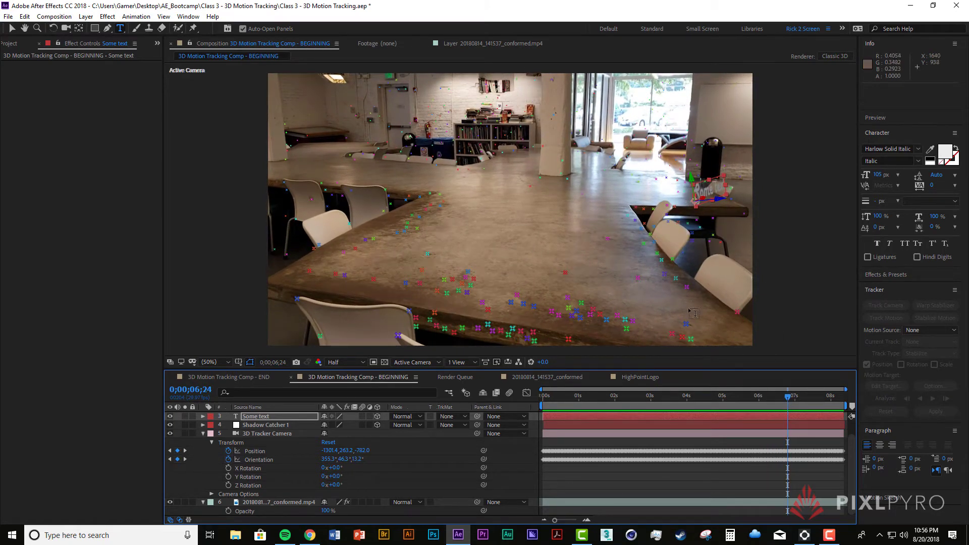
pyautogui.moveTo(785, 401); pyautogui.dragTo(524, 396)
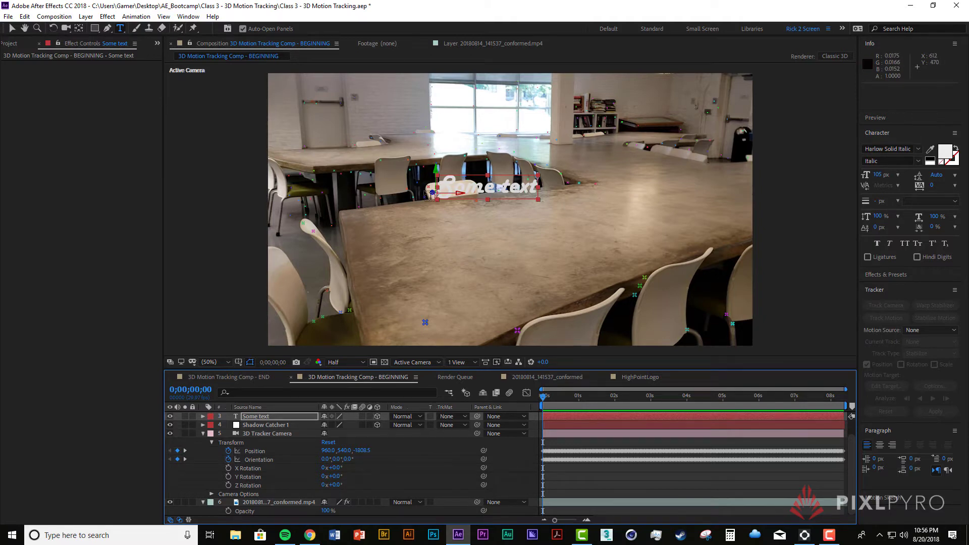
pyautogui.moveTo(546, 392)
pyautogui.mouseDown()
pyautogui.moveTo(637, 421)
pyautogui.moveTo(687, 418)
pyautogui.moveTo(543, 407)
pyautogui.mouseUp()
pyautogui.moveTo(544, 398)
pyautogui.mouseDown()
pyautogui.moveTo(617, 416)
pyautogui.moveTo(640, 411)
pyautogui.moveTo(541, 393)
pyautogui.mouseUp()
# Move the "Some text" layer freely in the first frame to a position of about 794, 452, 0
pyautogui.click(12, 29)
pyautogui.moveTo(470, 192); pyautogui.dragTo(523, 231)
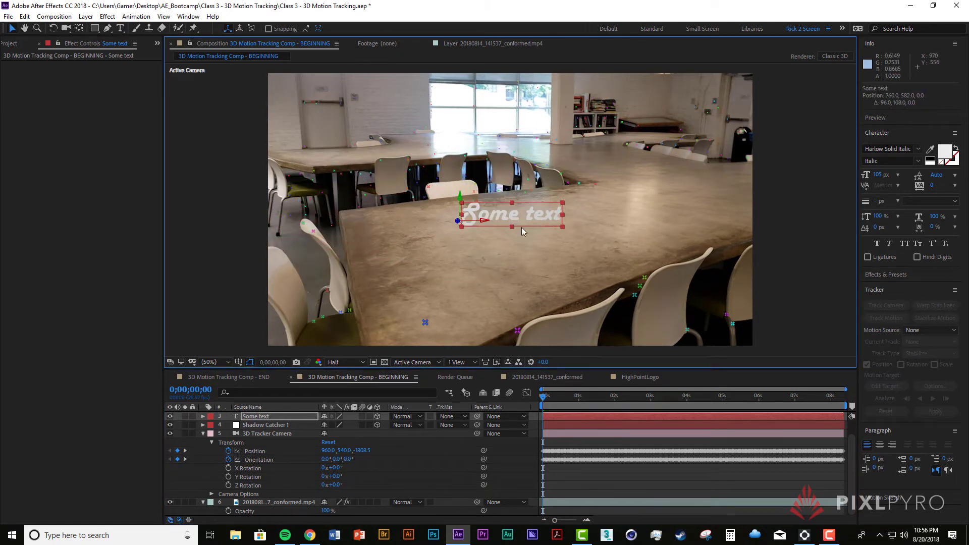
pyautogui.moveTo(551, 403)
pyautogui.mouseDown()
pyautogui.moveTo(701, 407)
pyautogui.moveTo(543, 404)
pyautogui.mouseUp()
pyautogui.moveTo(520, 218); pyautogui.dragTo(529, 185)
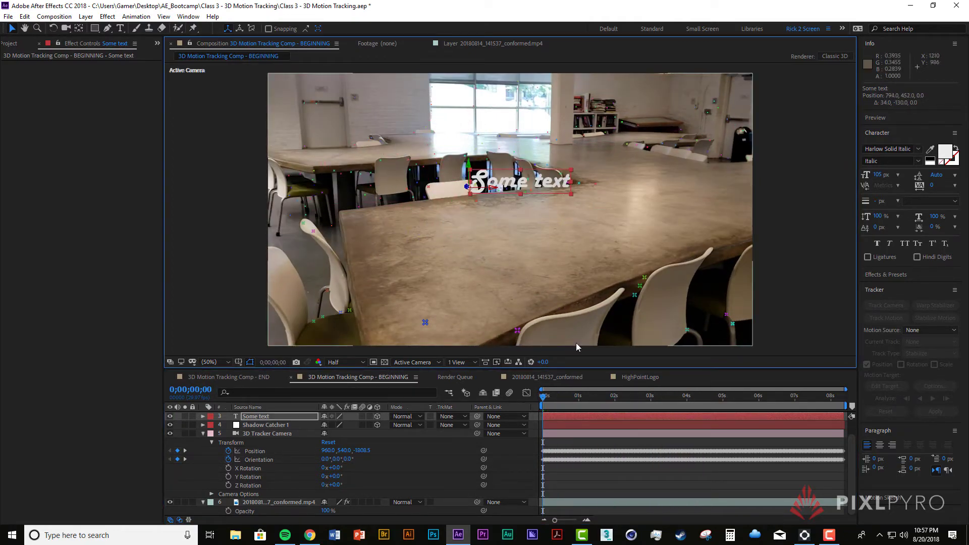
# At 0;00;02;07, move the "Some text" layer along its axes onto the tabletop, to a position of about 616, 620, 783
pyautogui.moveTo(545, 401); pyautogui.dragTo(628, 423)
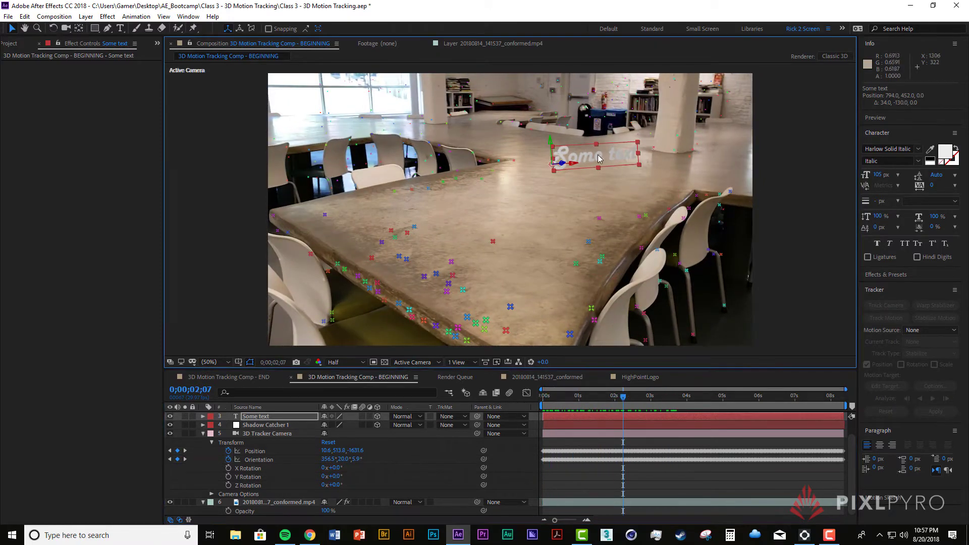
pyautogui.moveTo(598, 159); pyautogui.dragTo(510, 197)
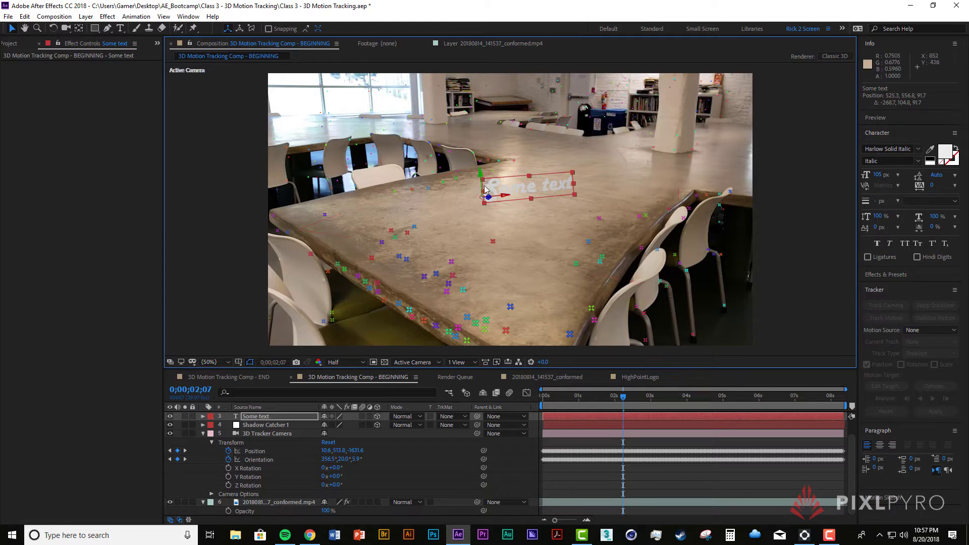
pyautogui.moveTo(480, 176); pyautogui.dragTo(518, 220)
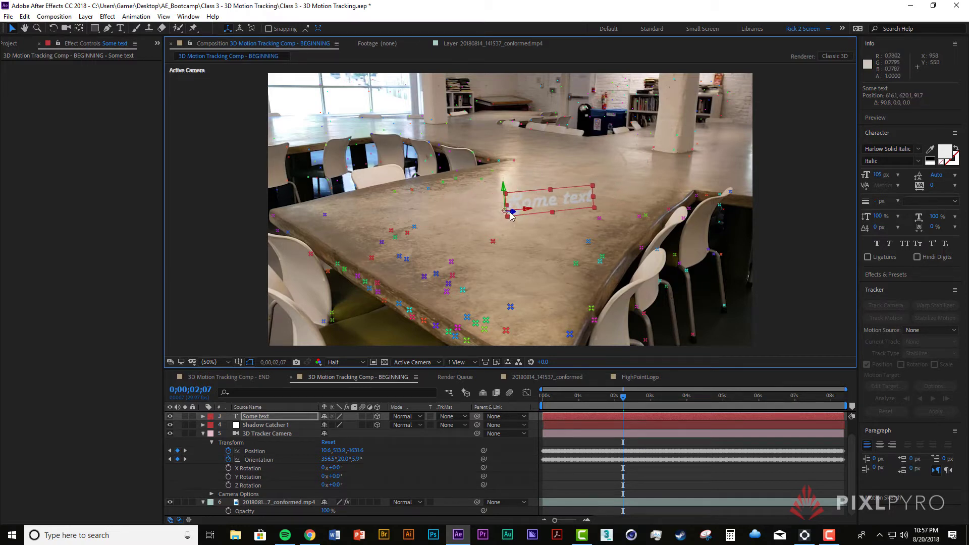
pyautogui.moveTo(515, 215); pyautogui.dragTo(335, 234)
# Shift the "Some text" layer along its Z axis at 0;00;04;06 and 0;00;07;17, to a Z position of about 950
pyautogui.moveTo(626, 401); pyautogui.dragTo(694, 398)
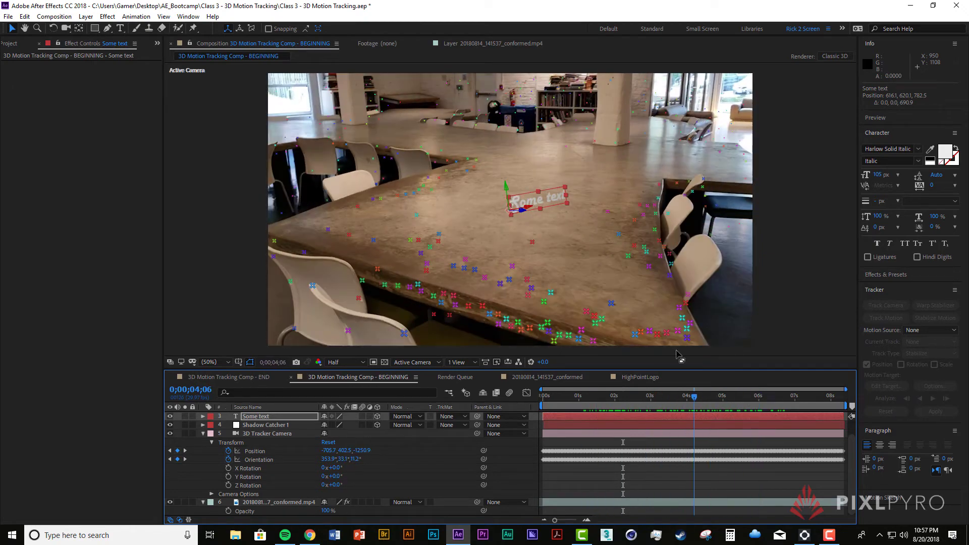
pyautogui.moveTo(508, 212); pyautogui.dragTo(494, 216)
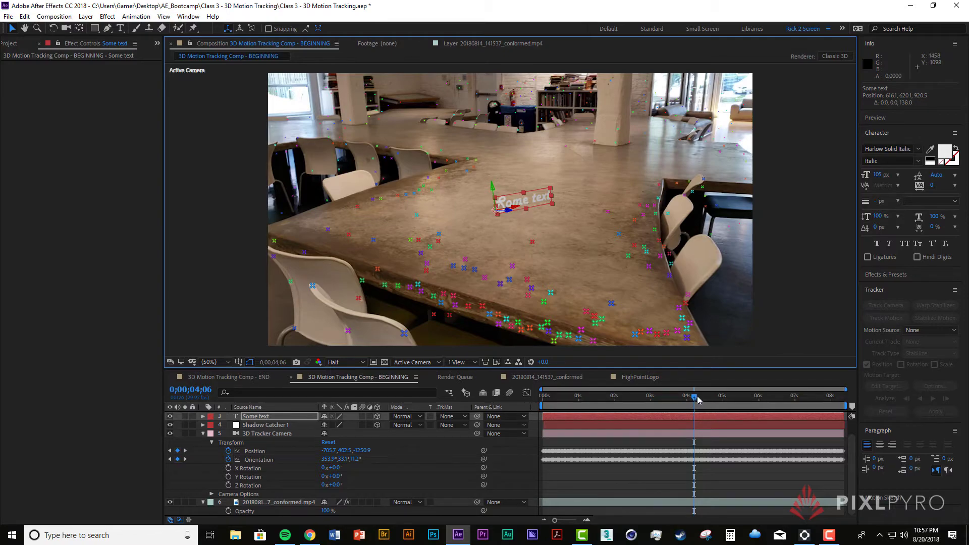
pyautogui.moveTo(697, 399); pyautogui.dragTo(815, 395)
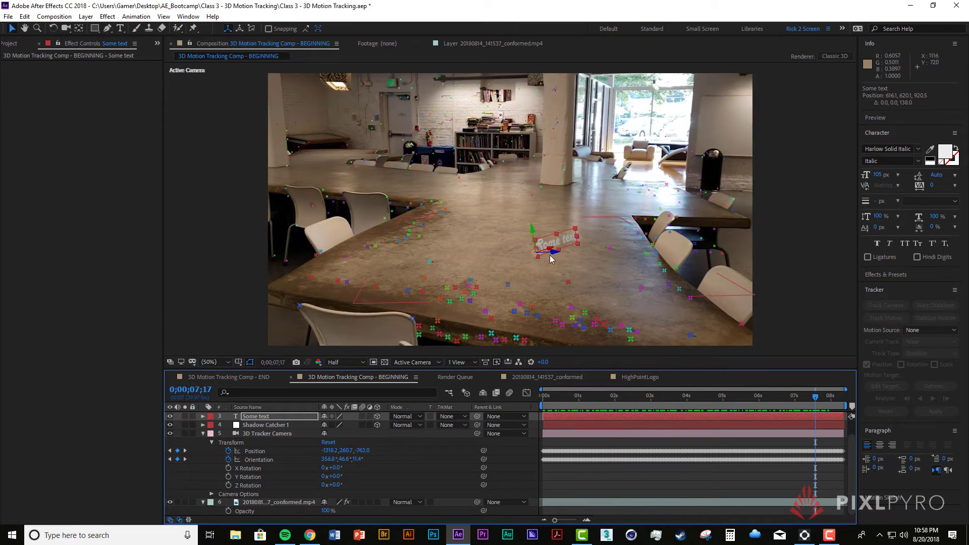
pyautogui.moveTo(550, 253); pyautogui.dragTo(545, 253)
# Enlarge the Shadow Catcher 1 layer over the tabletop to a scale of about 310%, 286%, 200%
pyautogui.click(528, 231)
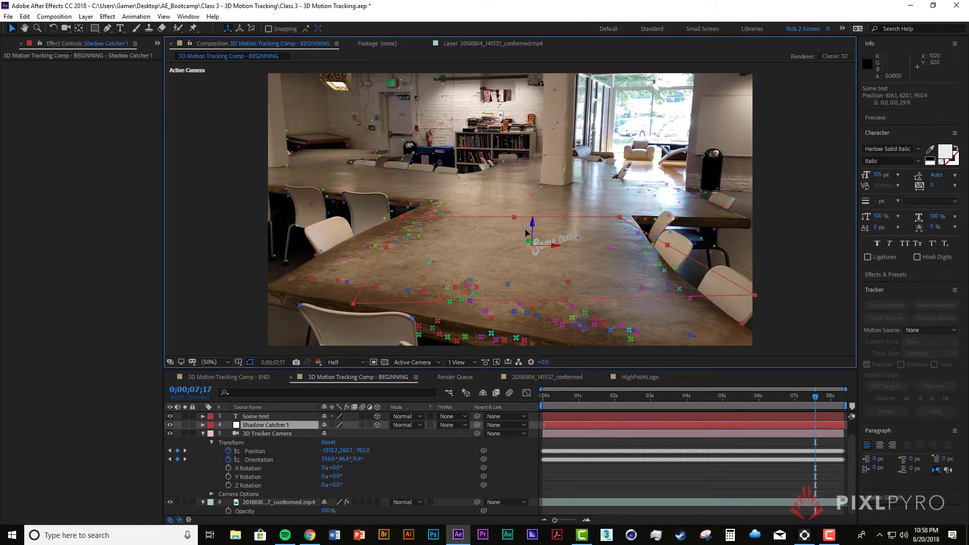
pyautogui.click(278, 424)
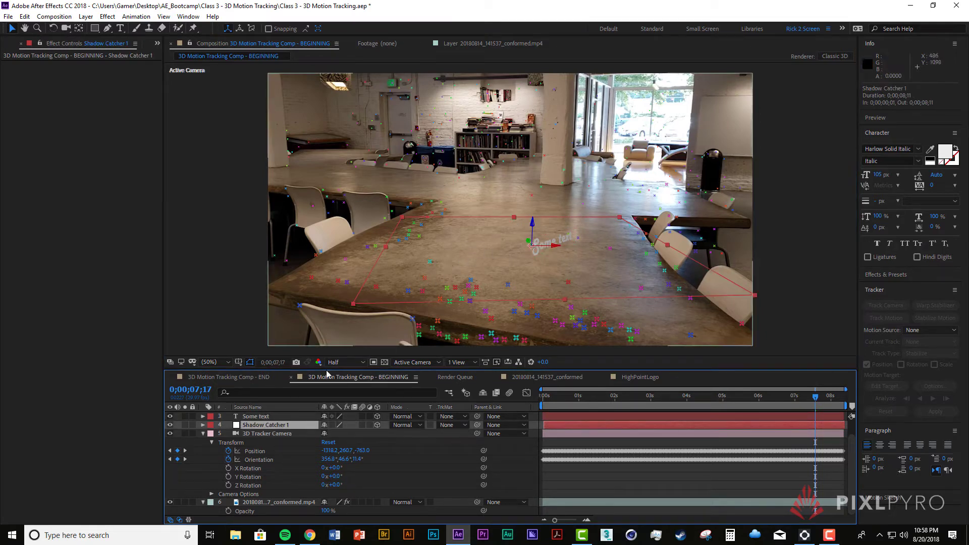
pyautogui.moveTo(383, 249); pyautogui.dragTo(313, 241)
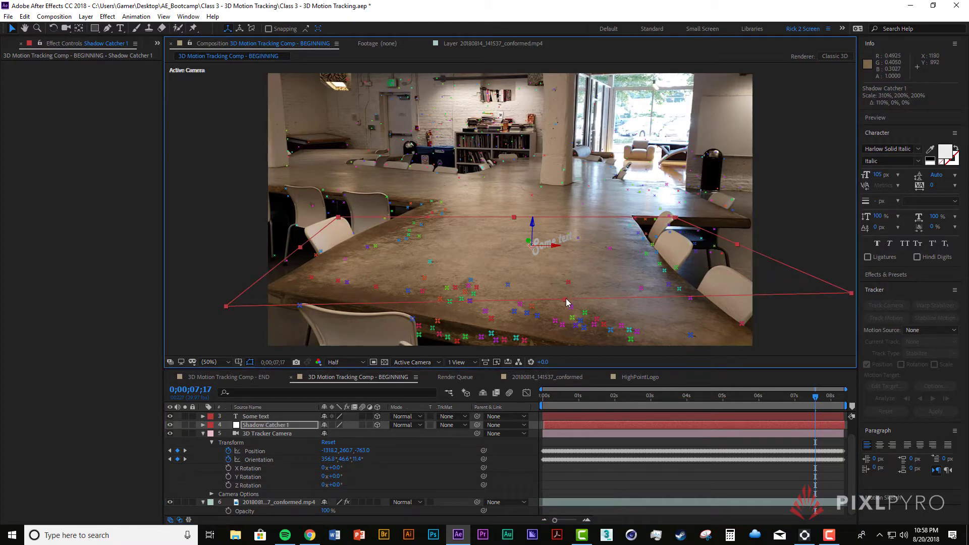
pyautogui.moveTo(565, 301); pyautogui.dragTo(580, 339)
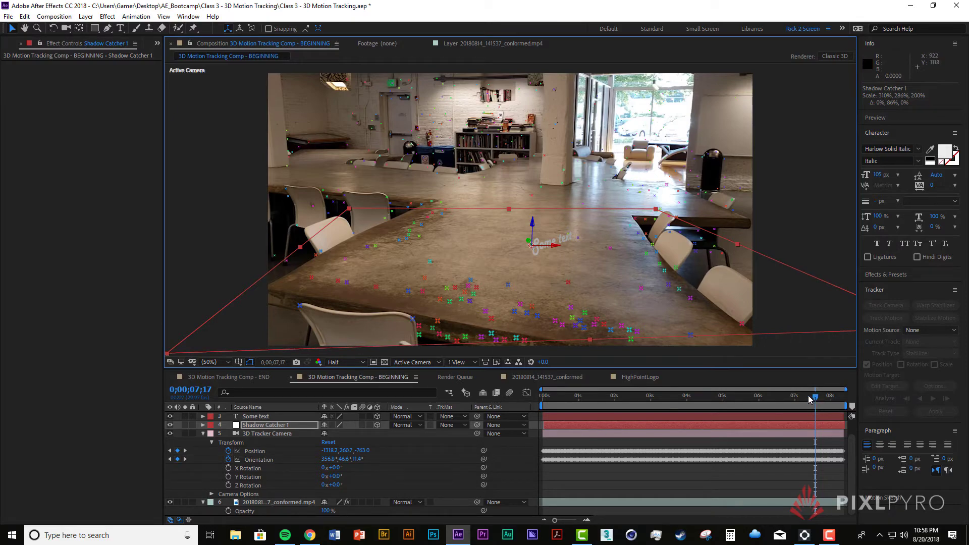
pyautogui.moveTo(808, 398); pyautogui.dragTo(679, 396)
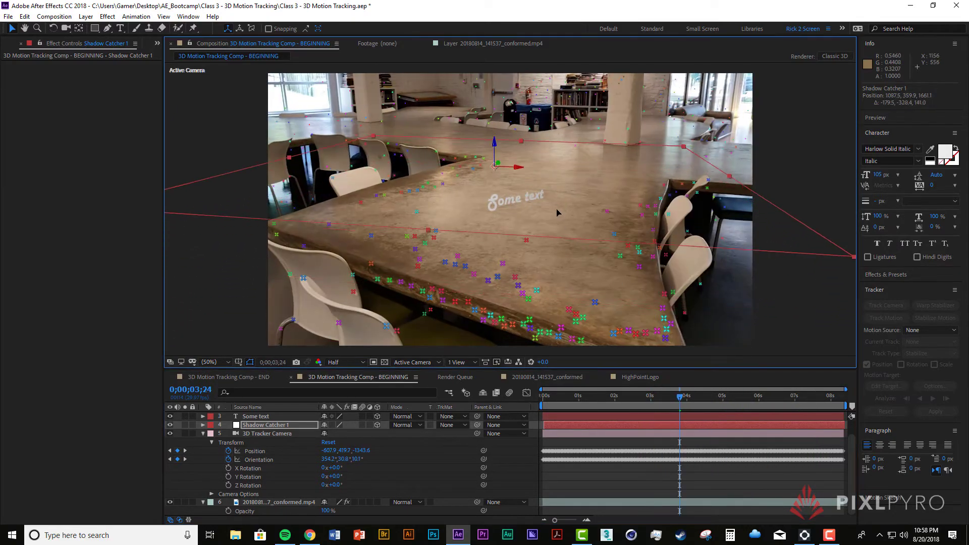
pyautogui.moveTo(557, 212); pyautogui.dragTo(555, 208)
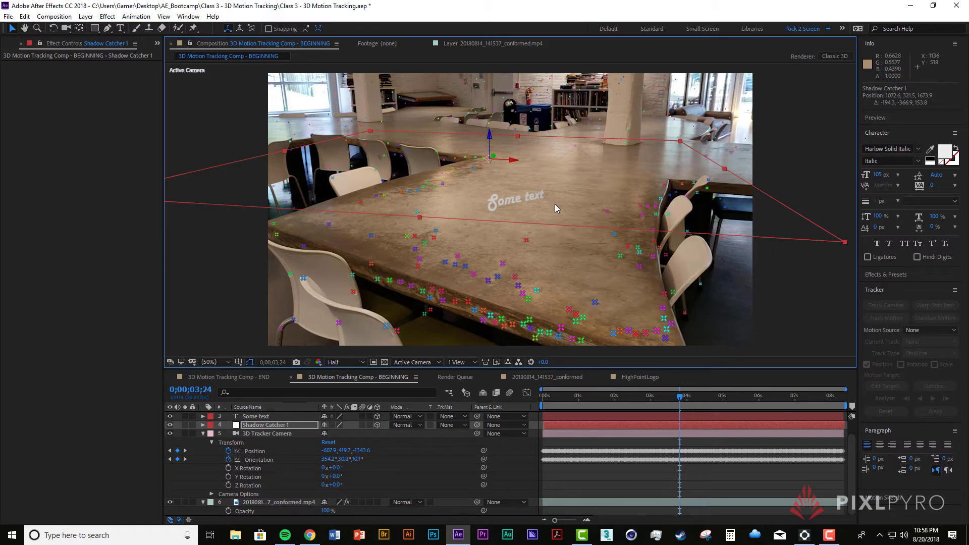
pyautogui.hotkey('ctrl', 'z')
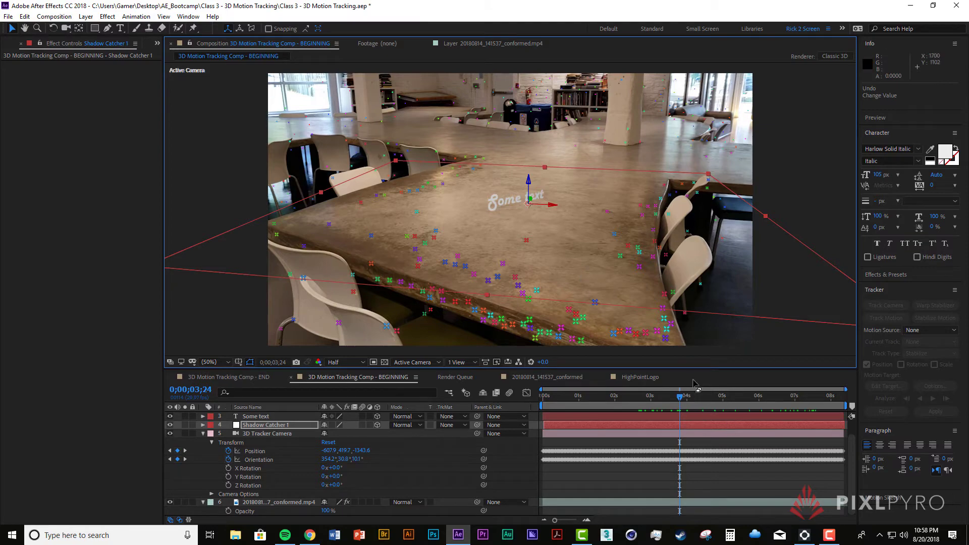
# Lock the Shadow Catcher 1 layer at the first frame and scrub to 0;00;04;01 to check the text's placement
pyautogui.moveTo(679, 401); pyautogui.dragTo(532, 415)
pyautogui.click(253, 425)
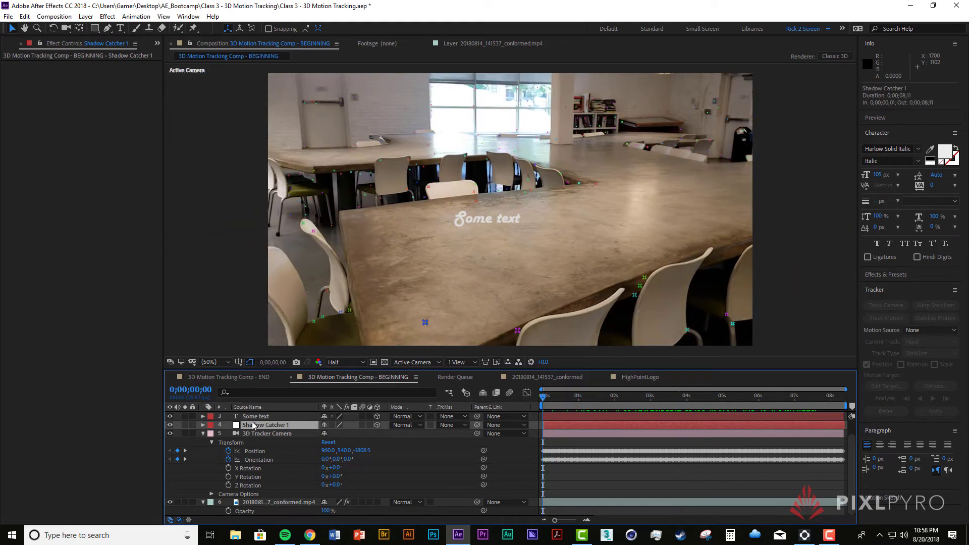
pyautogui.click(193, 425)
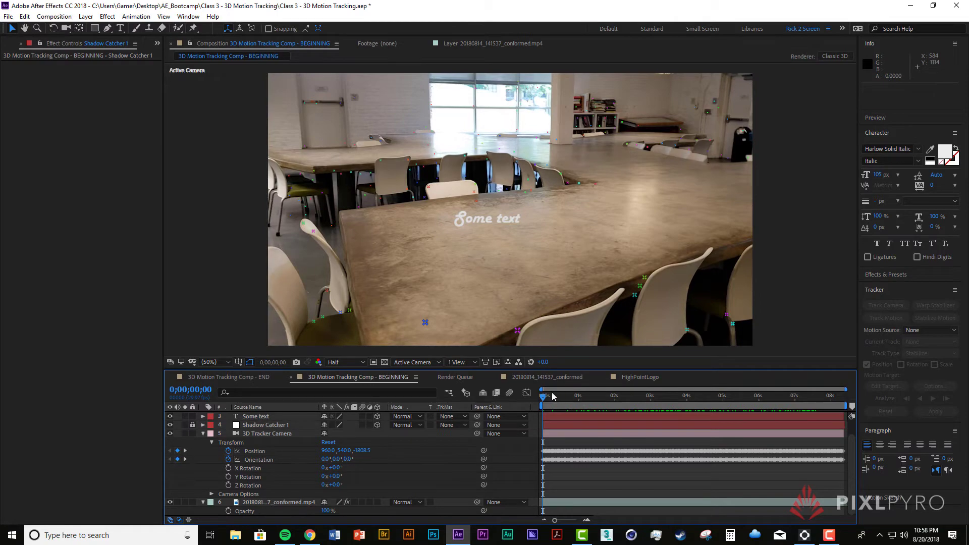
pyautogui.moveTo(544, 396); pyautogui.dragTo(546, 418)
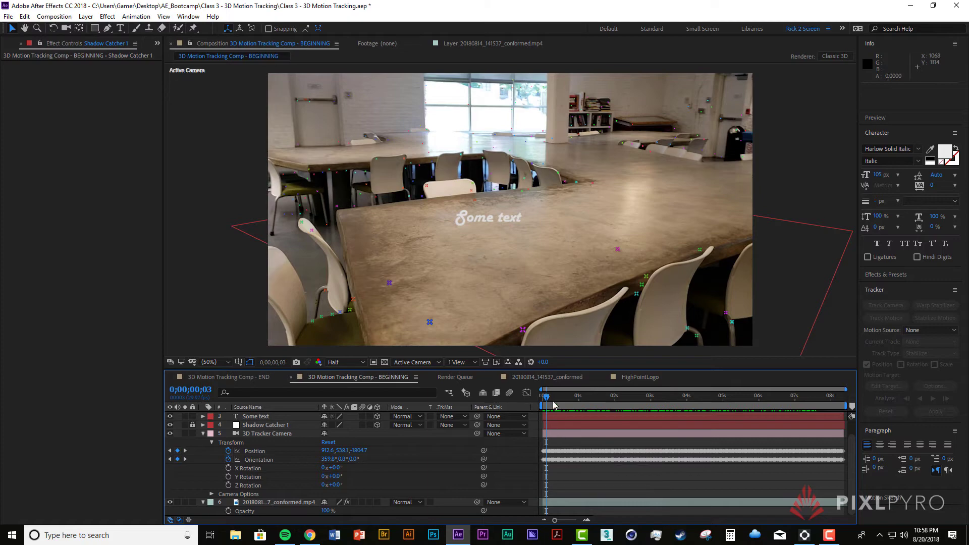
pyautogui.moveTo(554, 405); pyautogui.dragTo(690, 399)
# Expand the "Some text" layer's Material Options and review its shadow and light settings
pyautogui.click(277, 418)
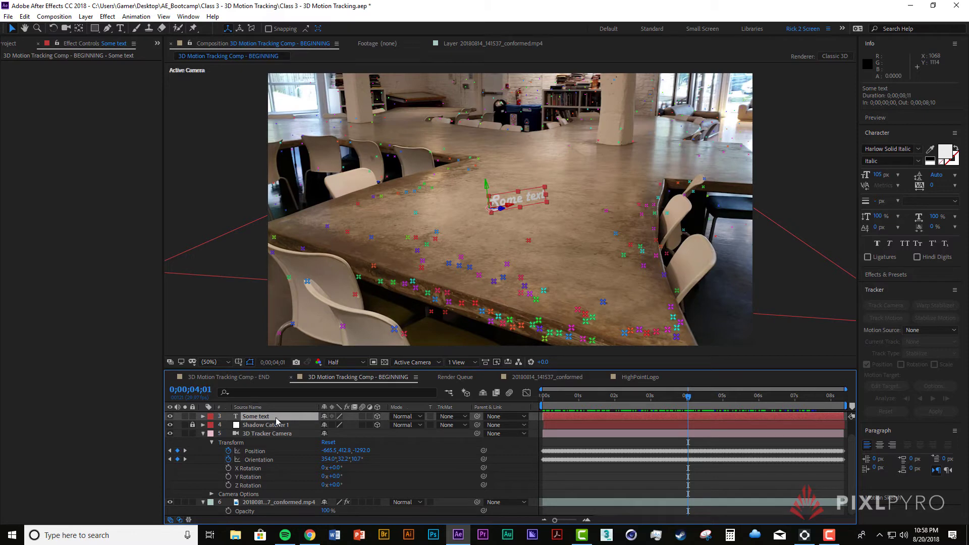
pyautogui.click(204, 417)
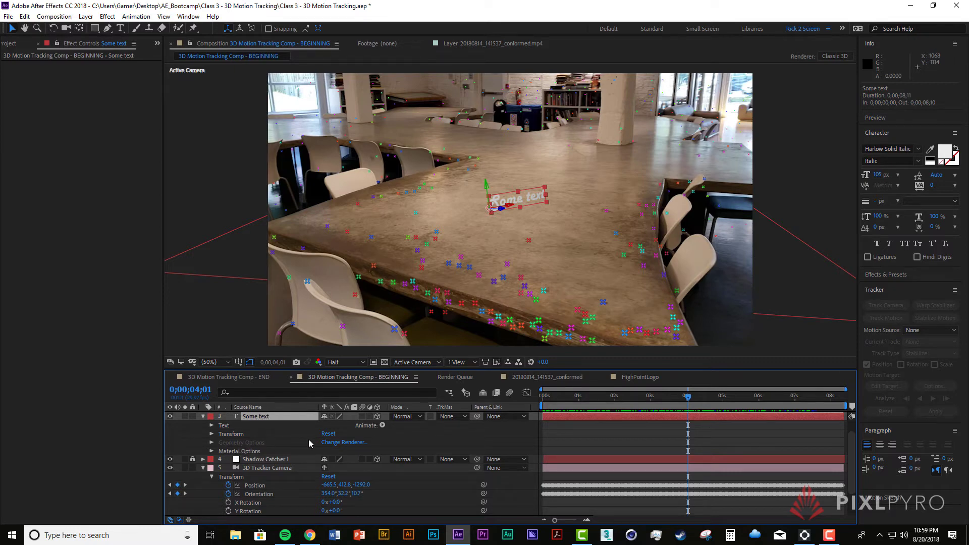
pyautogui.click(246, 451)
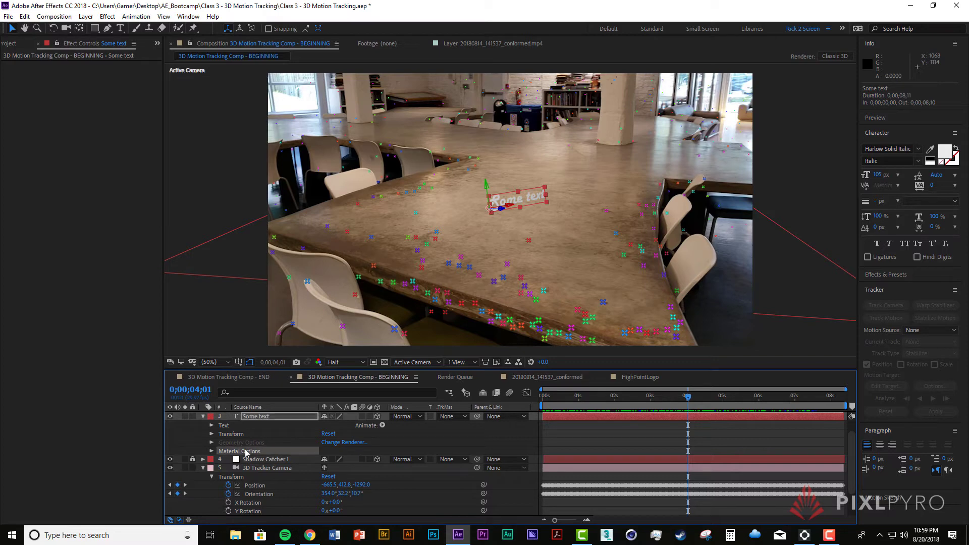
pyautogui.click(212, 451)
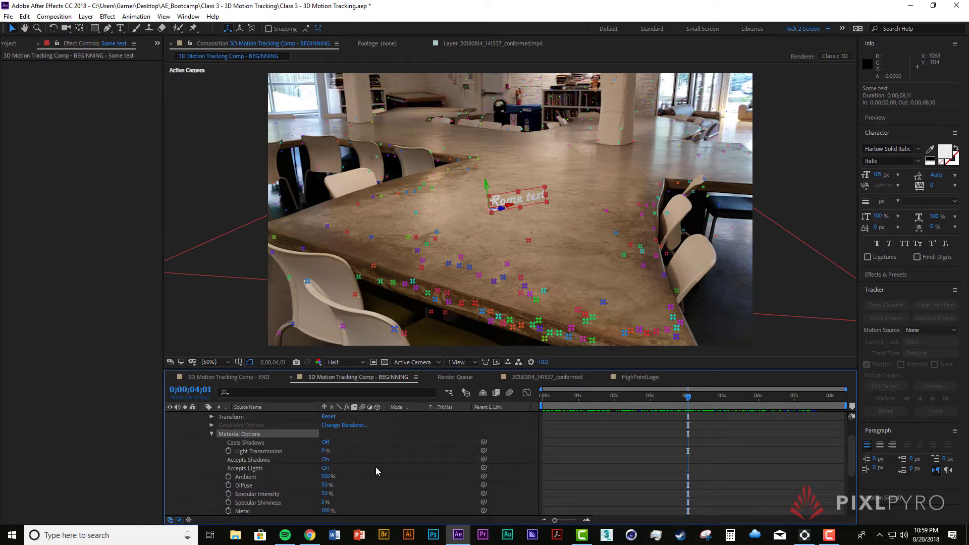
pyautogui.scroll(-3, 376, 467)
pyautogui.scroll(5, 295, 440)
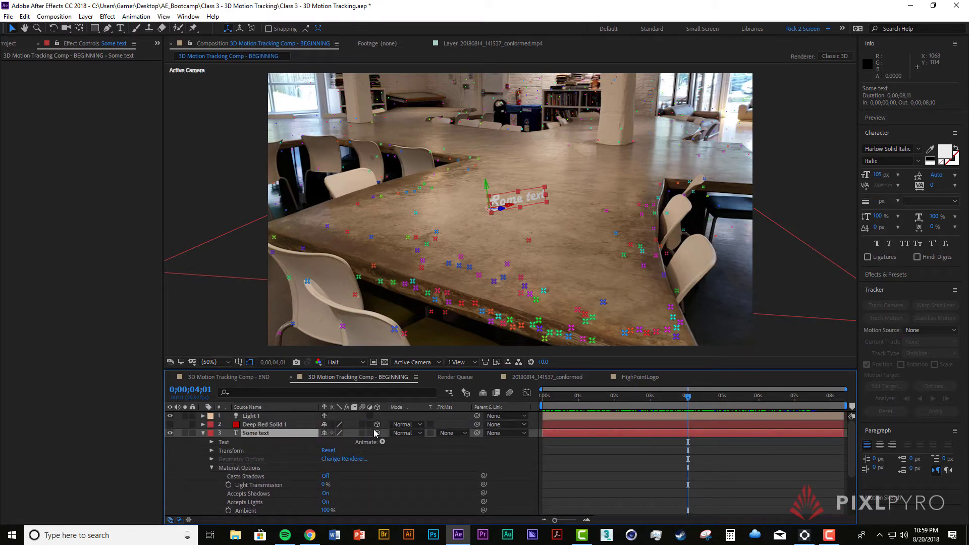
# Turn off 3D for the "Some text" layer and expand its Transform properties
pyautogui.click(420, 482)
pyautogui.click(377, 433)
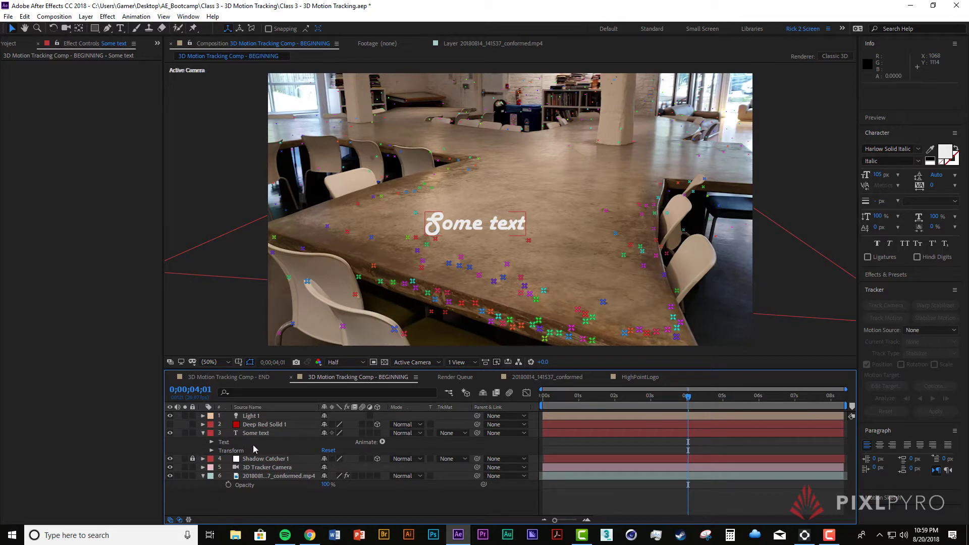
pyautogui.click(211, 451)
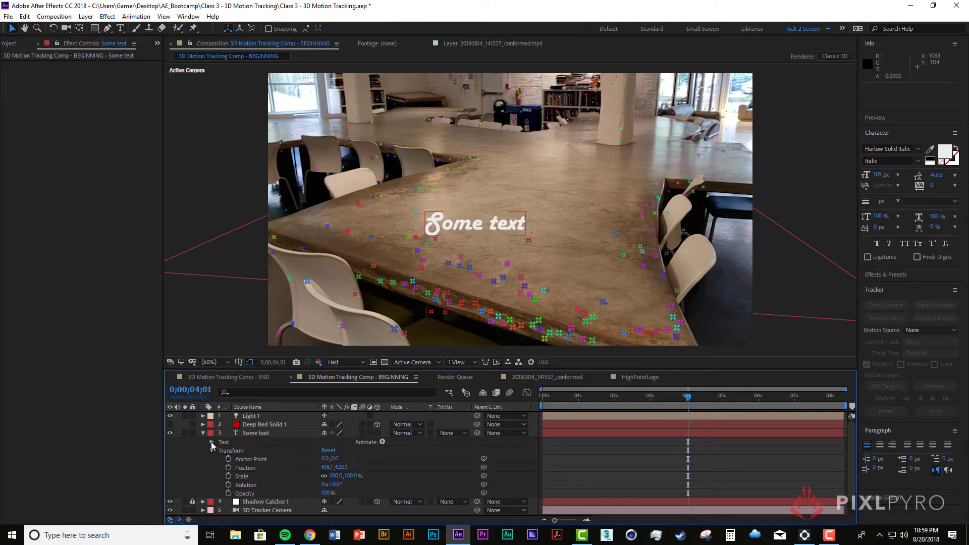
# Turn the Some text layer into a 3D layer
pyautogui.click(212, 442)
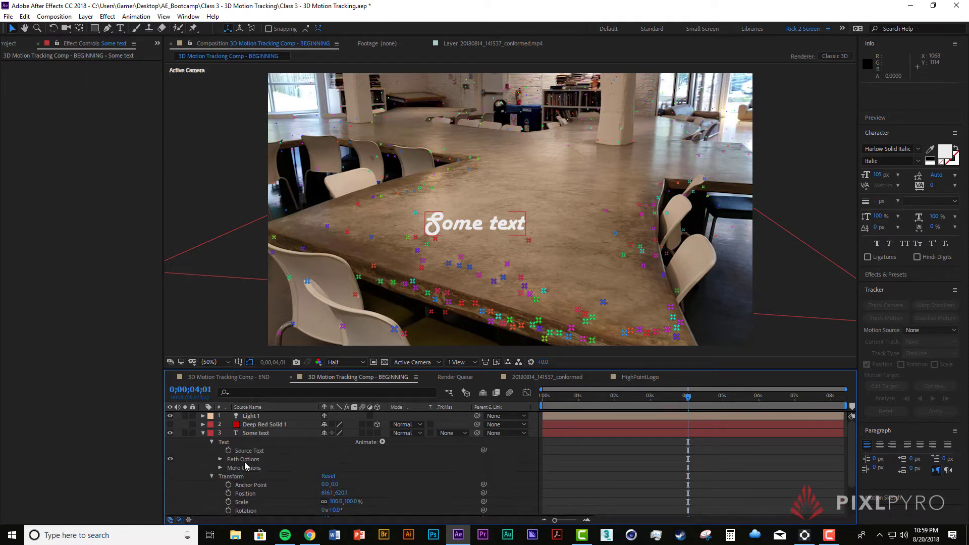
pyautogui.click(212, 442)
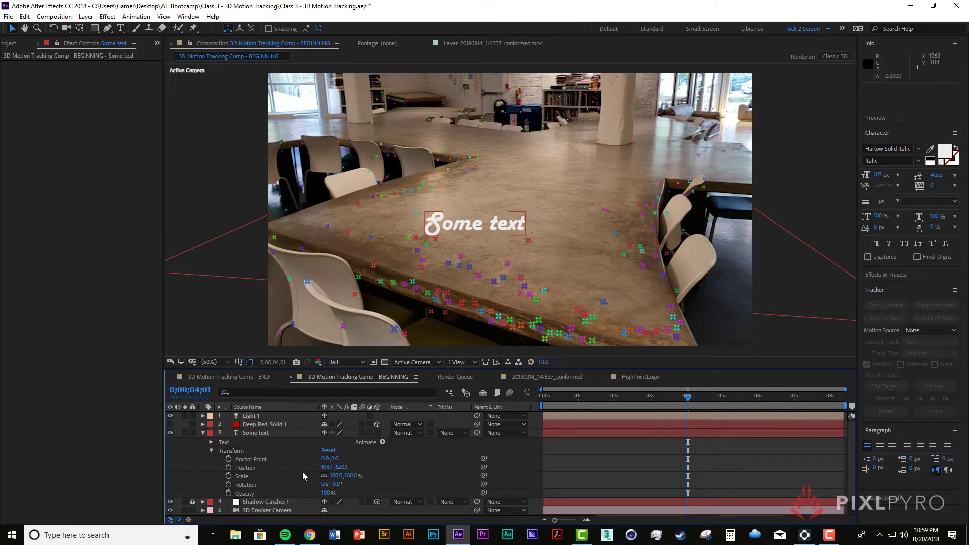
pyautogui.click(377, 433)
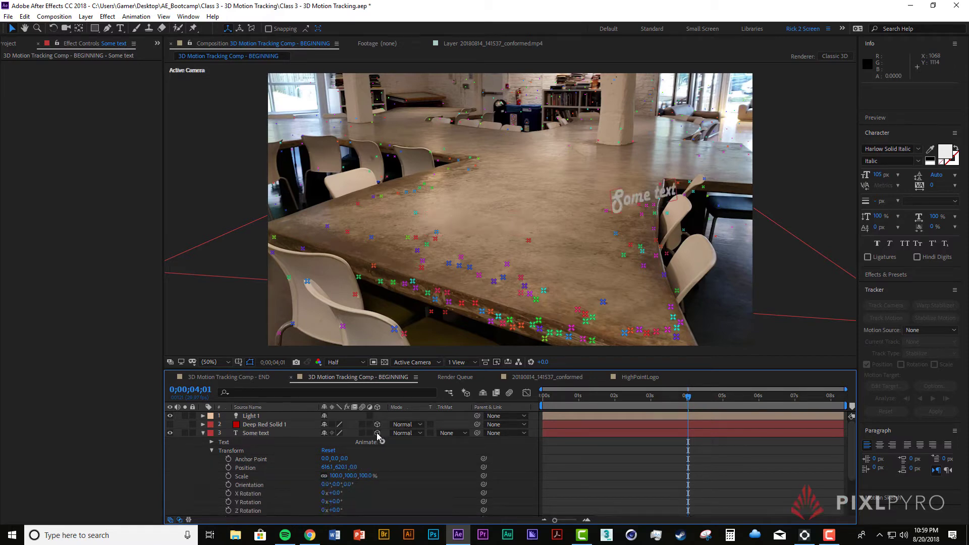
pyautogui.scroll(-2, 403, 455)
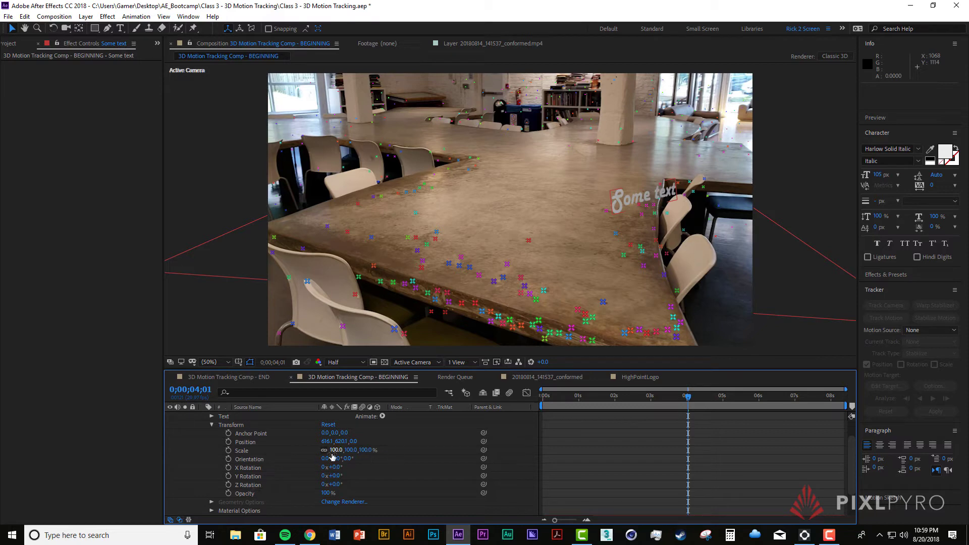
pyautogui.scroll(1, 287, 437)
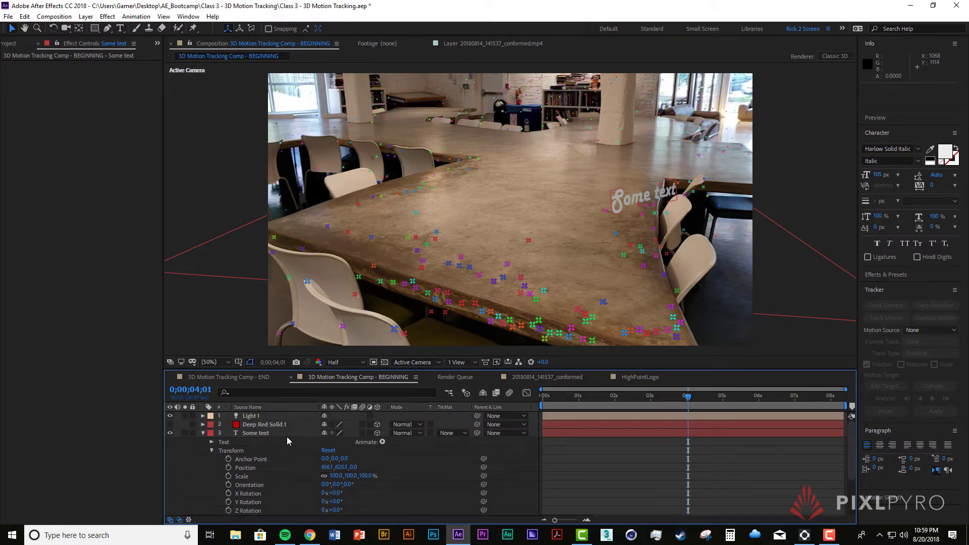
# Move the Some text layer along its Z axis to a Z position of about 694
pyautogui.click(262, 426)
pyautogui.click(263, 434)
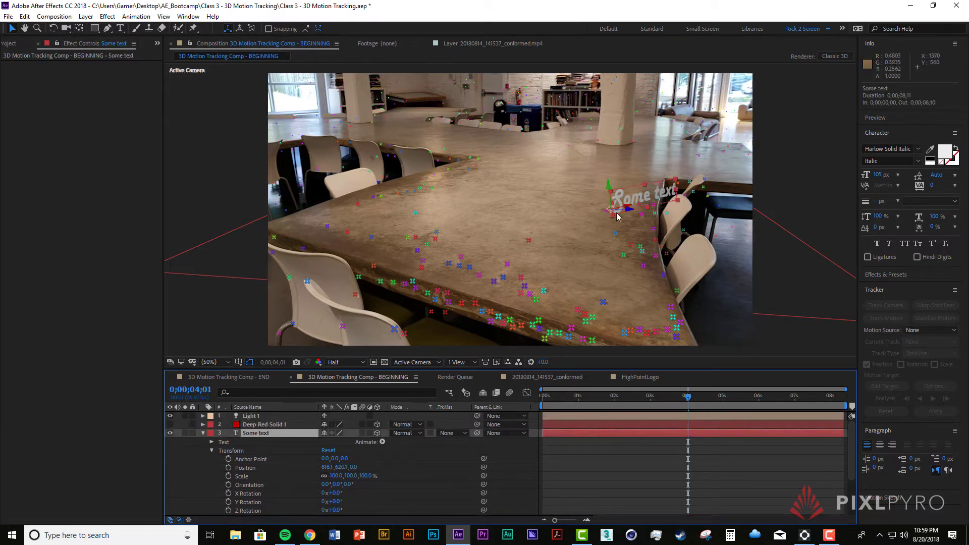
pyautogui.moveTo(626, 212); pyautogui.dragTo(455, 224)
# Turn on Casts Shadows in the Some text layer's Material Options, with the playhead at 0;00;02;25
pyautogui.scroll(-1, 275, 470)
pyautogui.scroll(-1, 277, 464)
pyautogui.scroll(1, 286, 446)
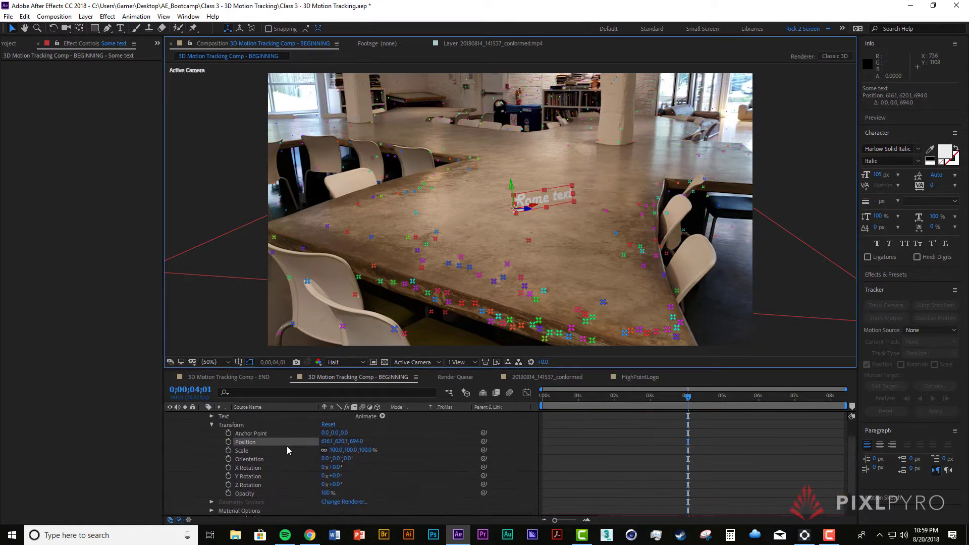
pyautogui.scroll(-1, 285, 449)
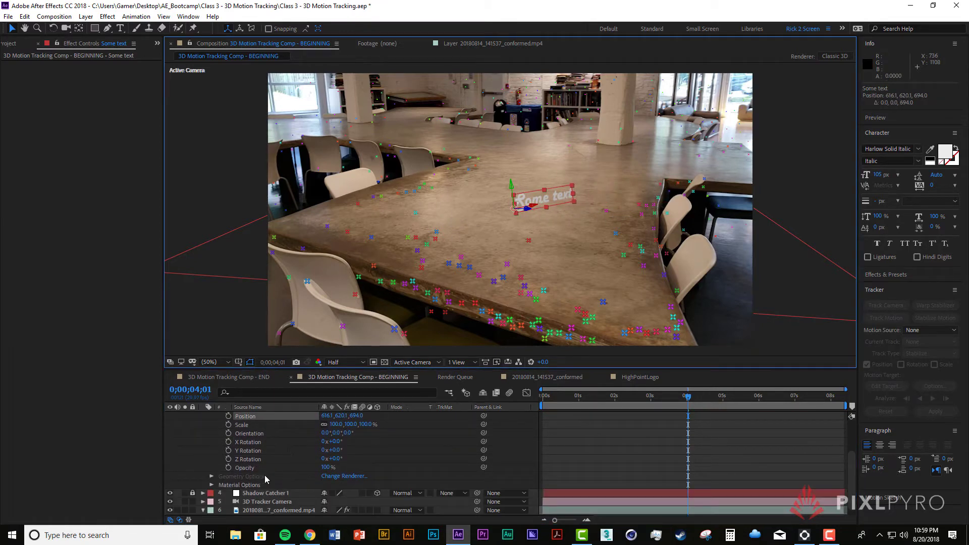
pyautogui.click(211, 484)
pyautogui.scroll(-3, 340, 462)
pyautogui.scroll(2, 397, 444)
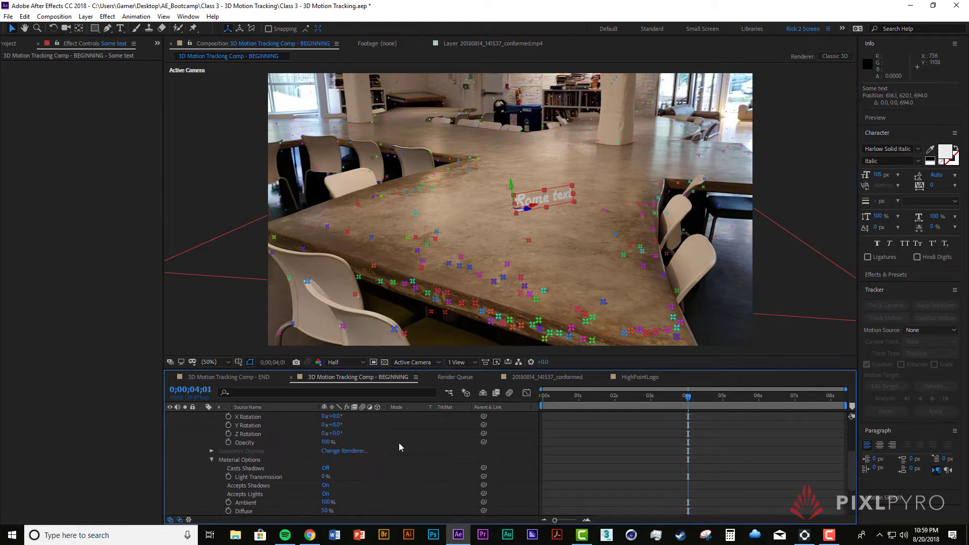
pyautogui.scroll(1, 398, 446)
pyautogui.scroll(-2, 422, 447)
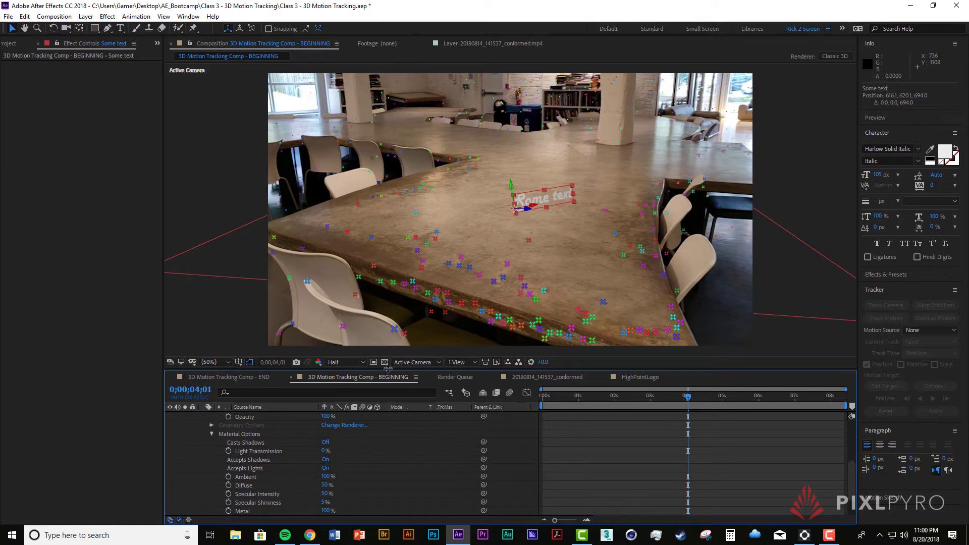
pyautogui.moveTo(388, 368); pyautogui.dragTo(387, 335)
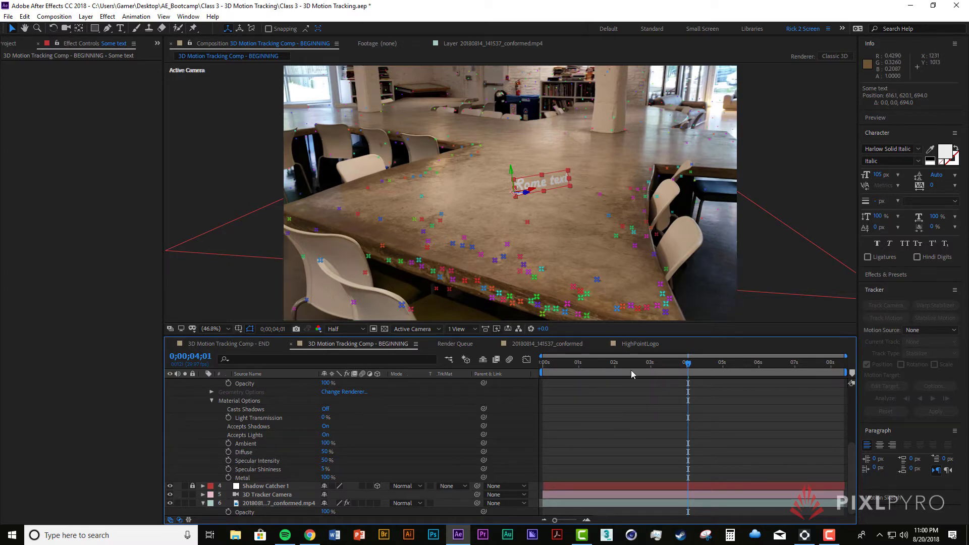
pyautogui.moveTo(581, 367); pyautogui.dragTo(648, 389)
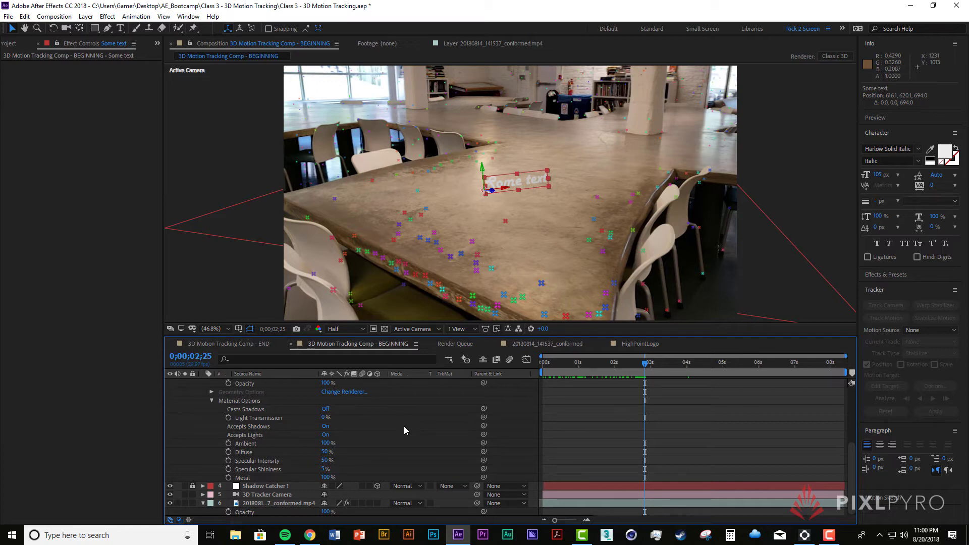
pyautogui.click(324, 409)
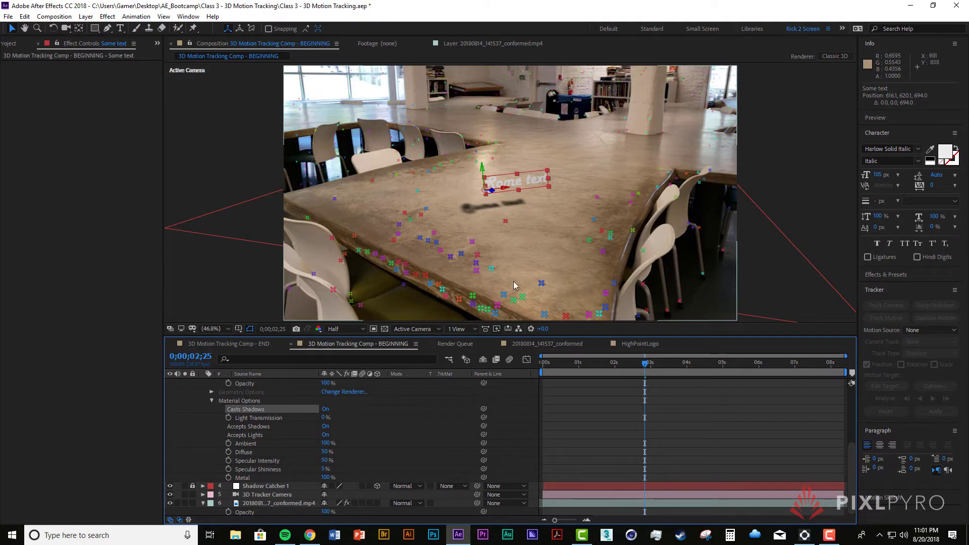
# Preview the composition from the first frame to check the text's shadow on the table, and return to the start
pyautogui.moveTo(648, 364); pyautogui.dragTo(539, 380)
pyautogui.press('space')
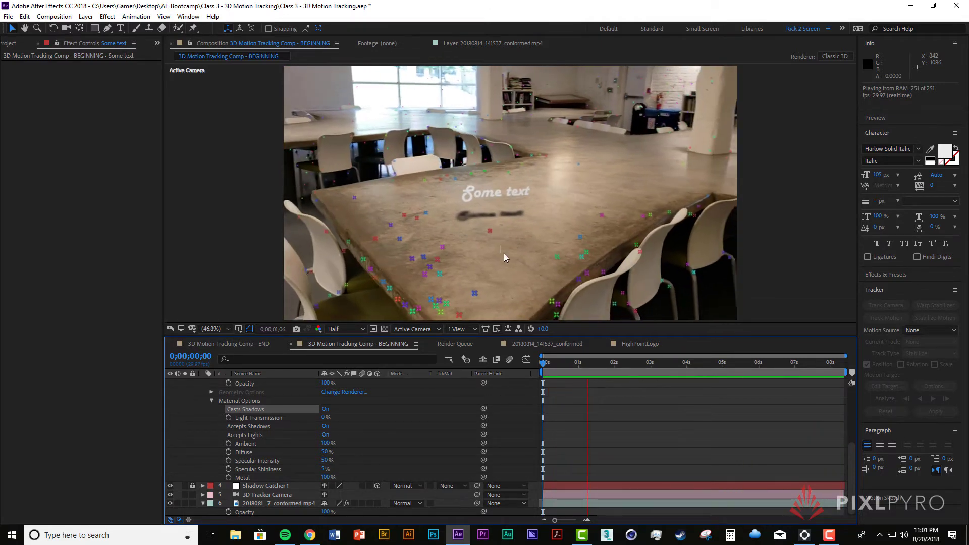
pyautogui.press('space')
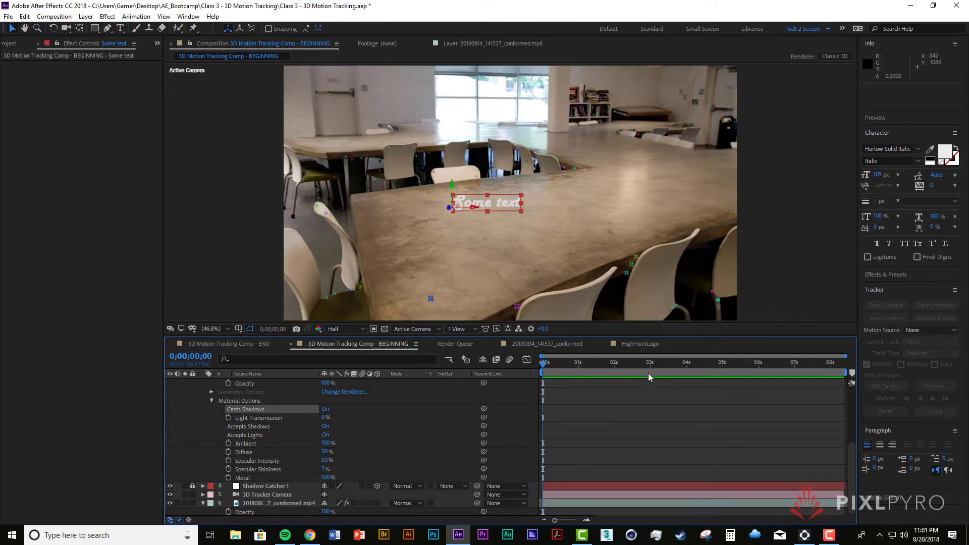
pyautogui.press('space')
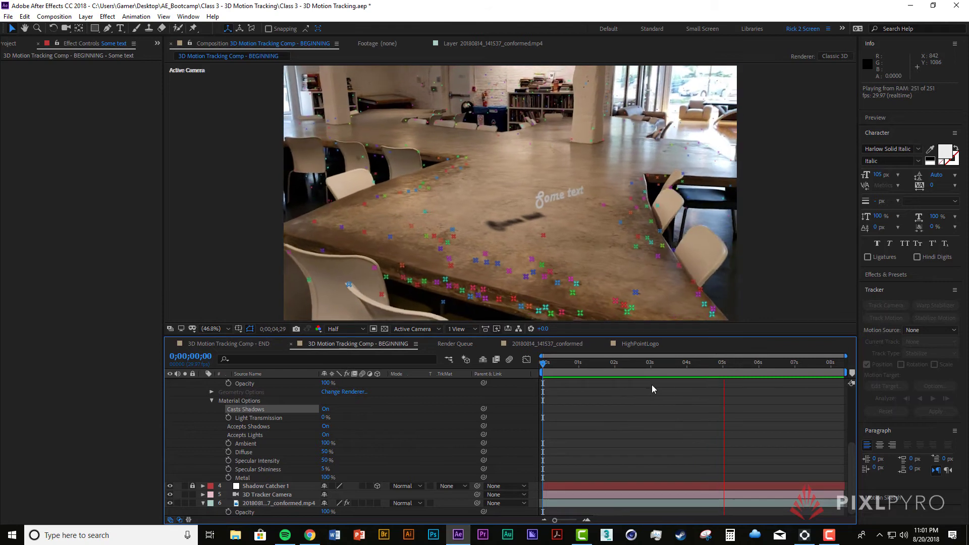
pyautogui.press('space')
pyautogui.press('space')
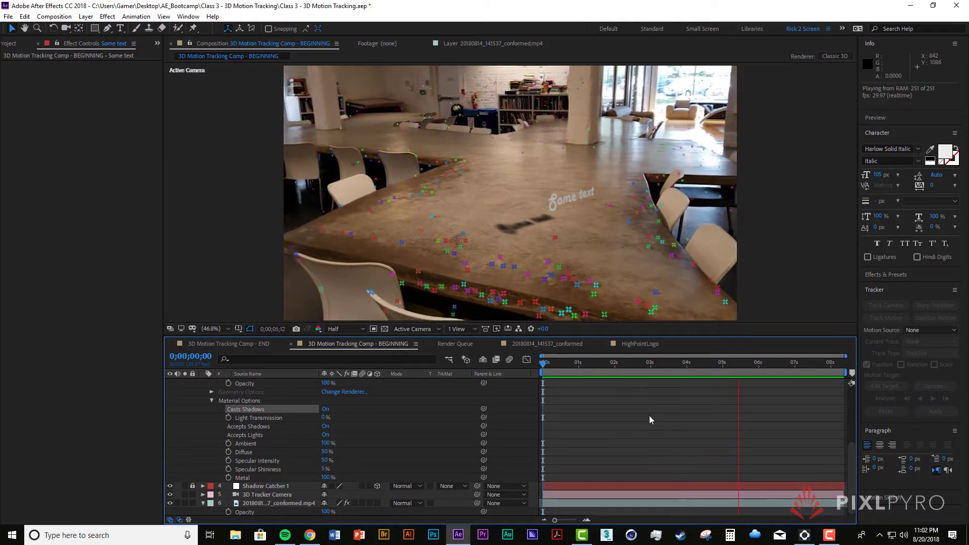
pyautogui.press('space')
pyautogui.moveTo(626, 366); pyautogui.dragTo(534, 374)
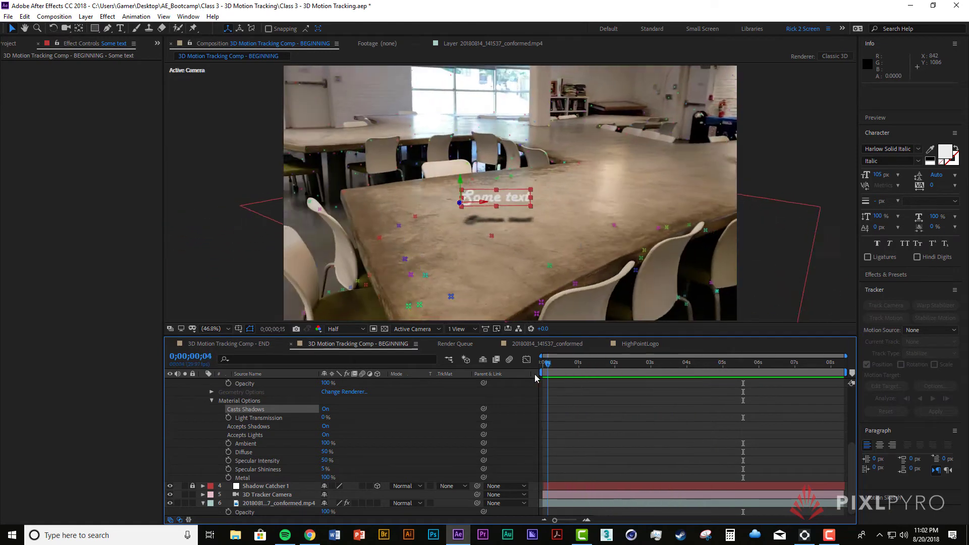
# Collapse the Some text layer's properties and expand the Light Options of Light 1
pyautogui.scroll(5, 447, 445)
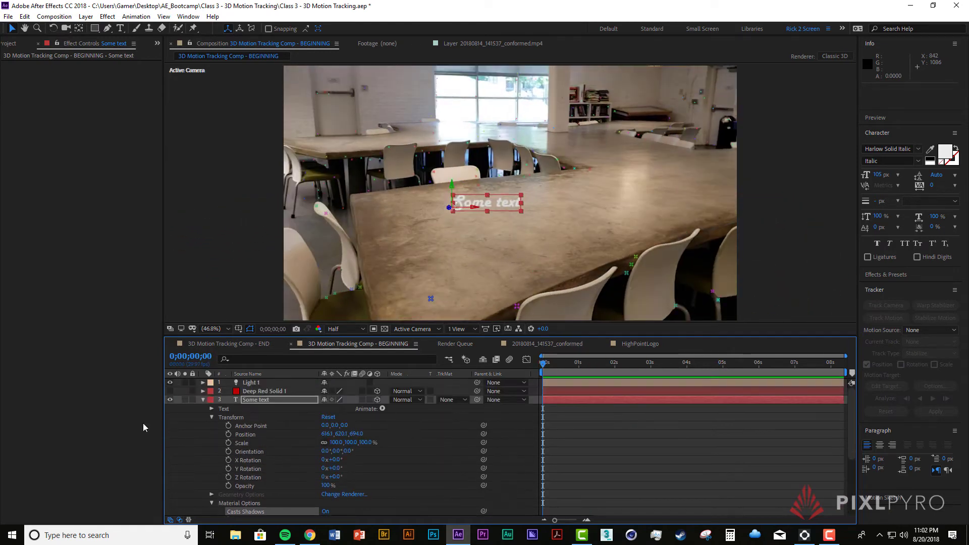
pyautogui.click(202, 400)
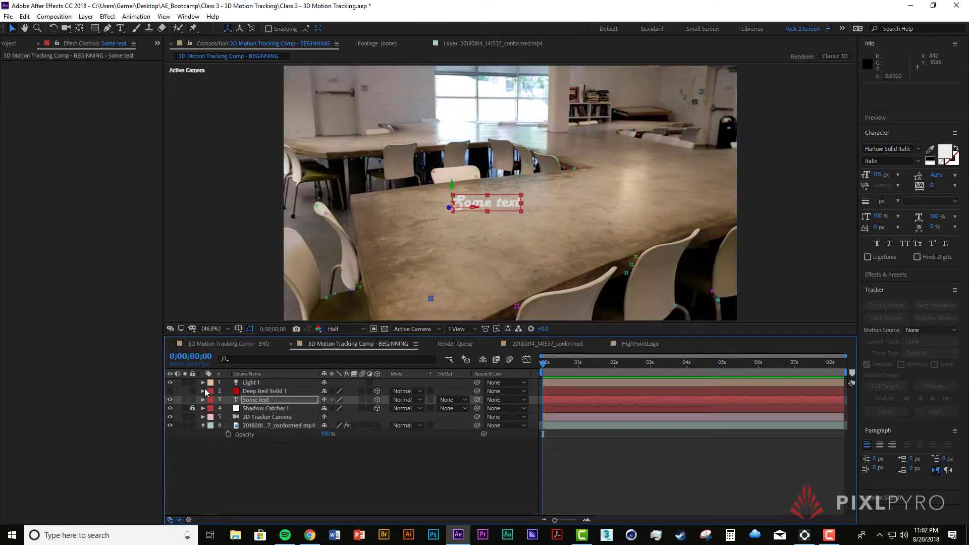
pyautogui.click(263, 382)
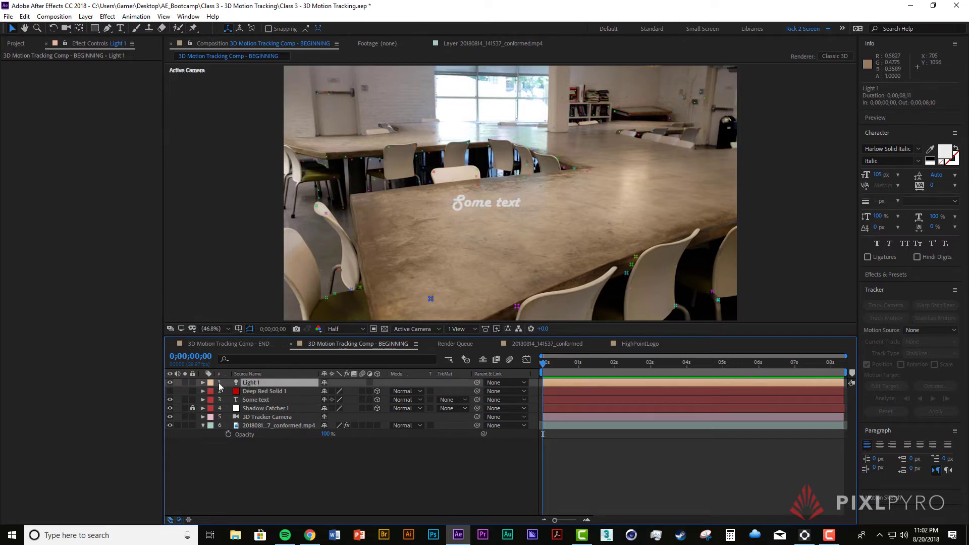
pyautogui.click(202, 383)
pyautogui.click(210, 400)
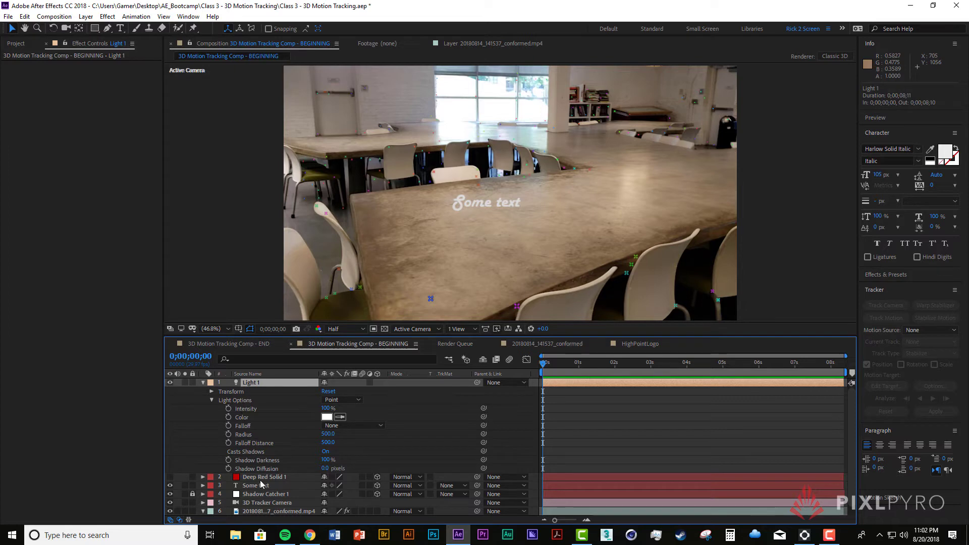
# Scrub and play the composition to compare the text's shadow at the beginning and end of the shot
pyautogui.moveTo(544, 363); pyautogui.dragTo(855, 363)
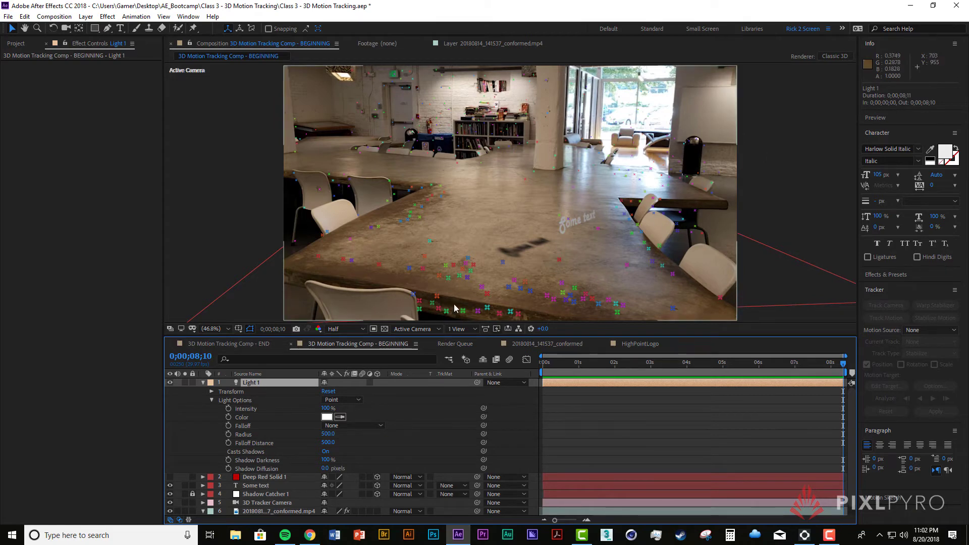
pyautogui.moveTo(851, 369); pyautogui.dragTo(575, 363)
pyautogui.press('Home')
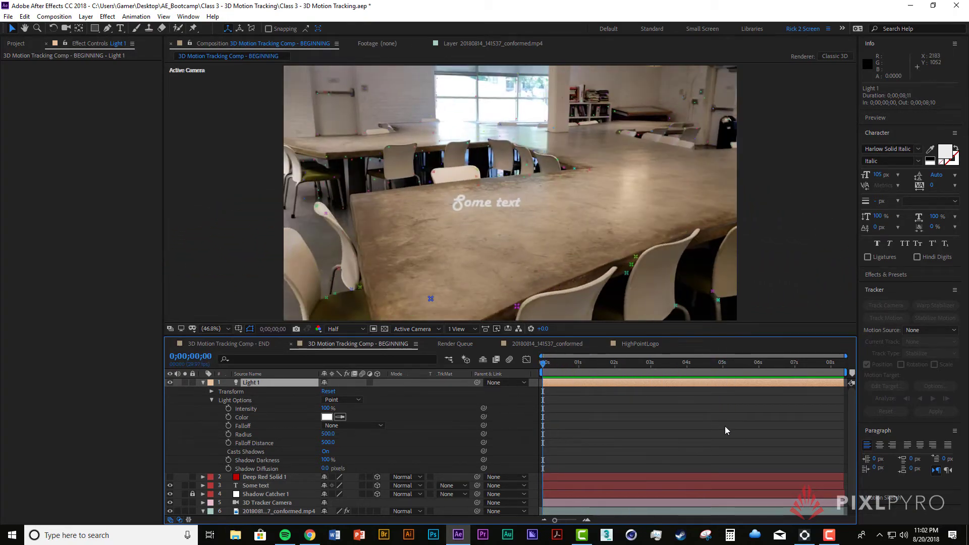
pyautogui.press('space')
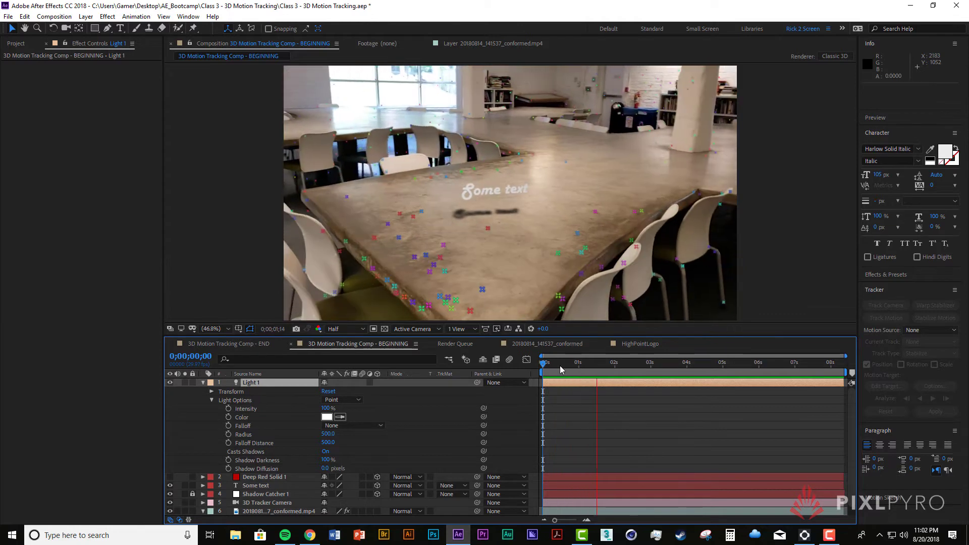
pyautogui.press('space')
pyautogui.moveTo(559, 366); pyautogui.dragTo(537, 365)
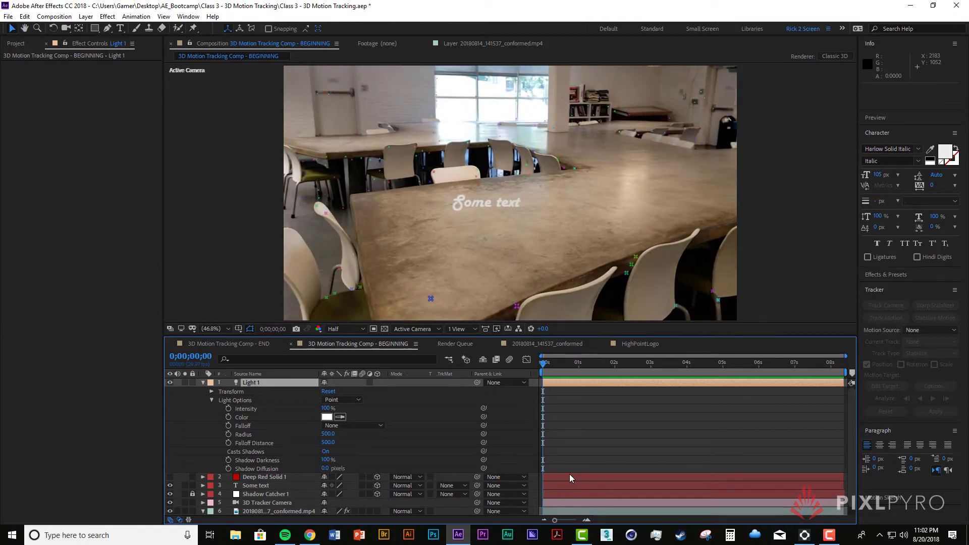
# Try repositioning Light 1 to about 597.3, -429.1, -1619.1 and examine the text's shadow at different frames
pyautogui.hotkey('shift', 'p')
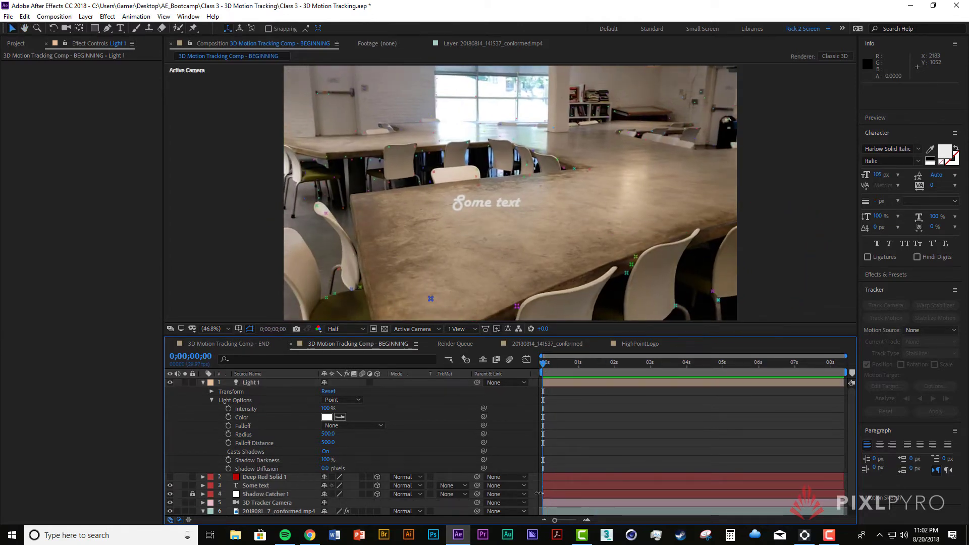
pyautogui.press(',')
pyautogui.press(',')
pyautogui.press(',')
pyautogui.press(',')
pyautogui.moveTo(355, 401); pyautogui.dragTo(313, 406)
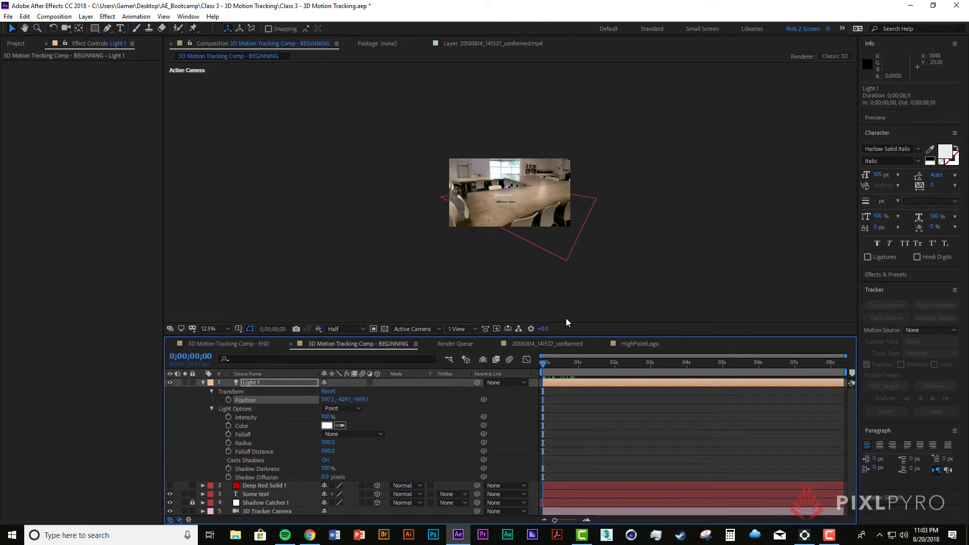
pyautogui.scroll(-1, 565, 318)
pyautogui.scroll(3, 565, 306)
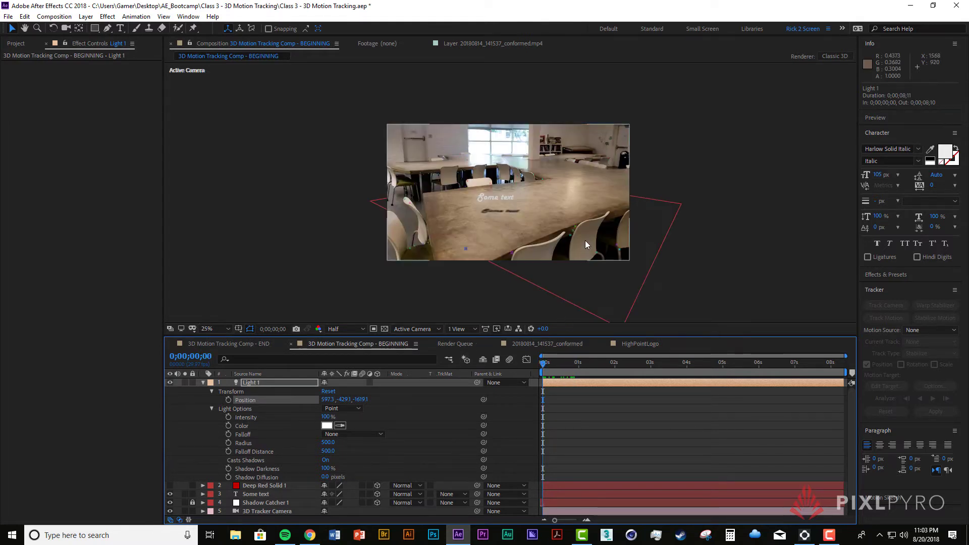
pyautogui.scroll(-1, 586, 240)
pyautogui.scroll(1, 598, 243)
pyautogui.scroll(-1, 598, 243)
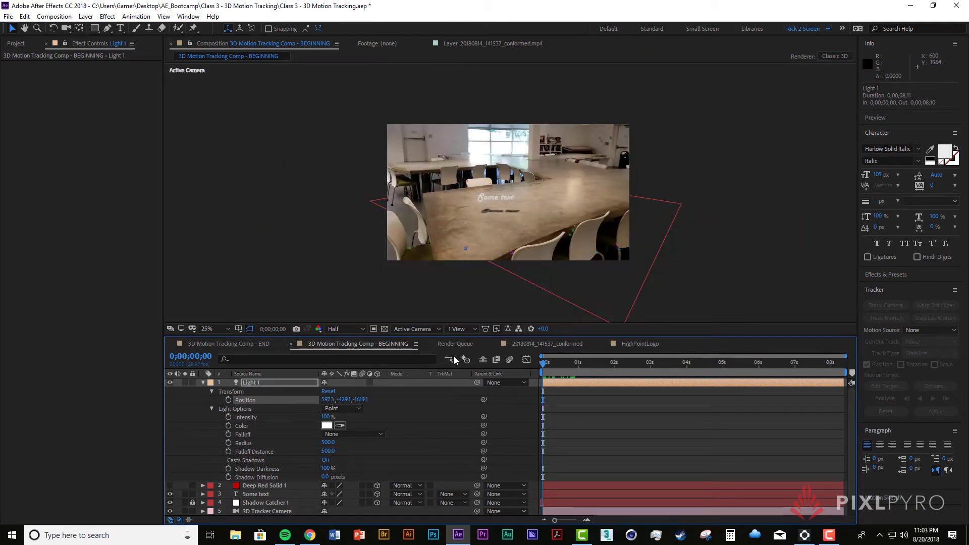
pyautogui.moveTo(547, 364); pyautogui.dragTo(592, 365)
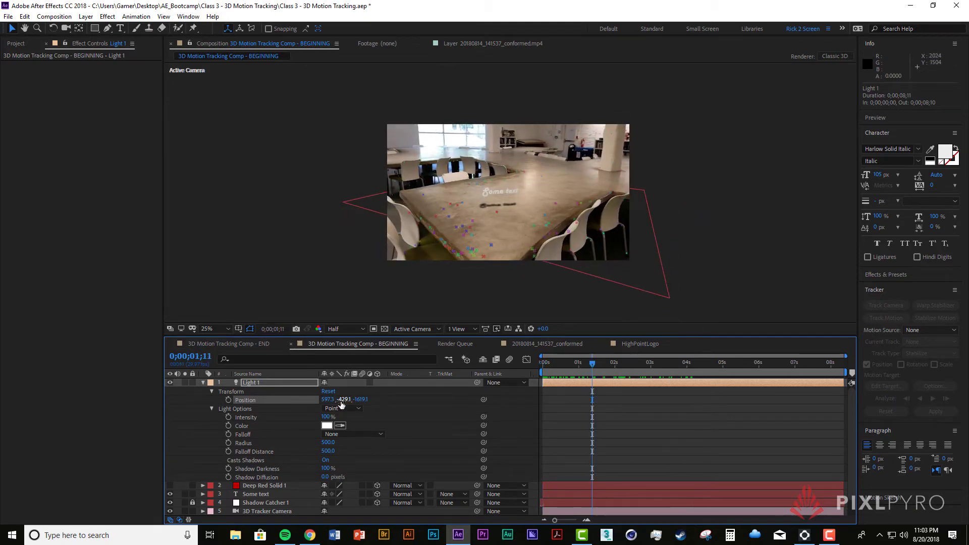
# Set Light 1's position to 0, 0, 0
pyautogui.click(330, 400)
pyautogui.write('0')
pyautogui.press('Tab')
pyautogui.write('0')
pyautogui.press('Tab')
pyautogui.write('0')
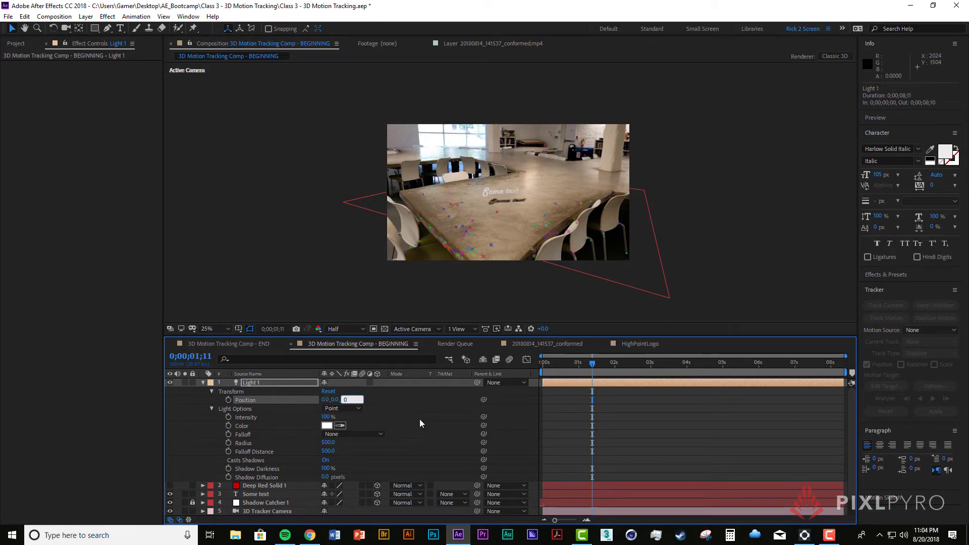
pyautogui.press('Return')
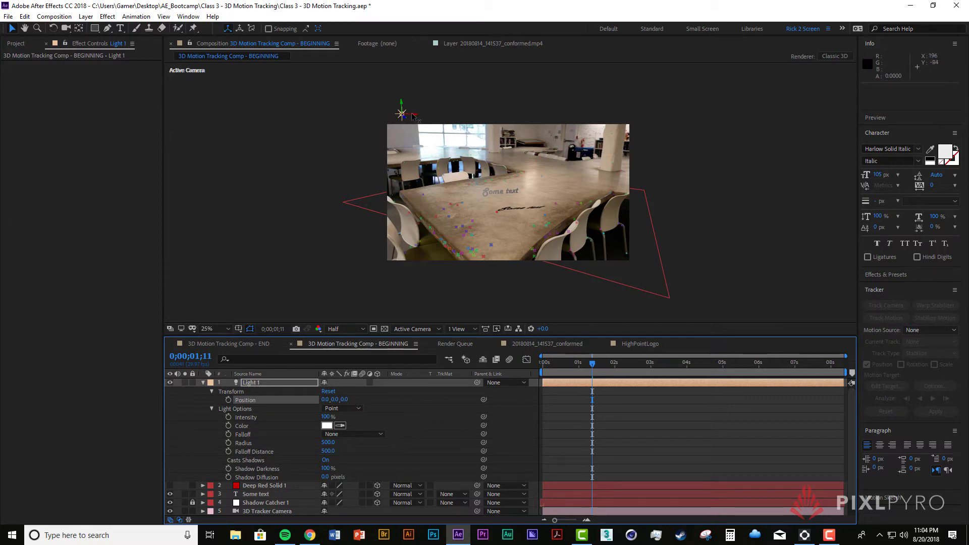
# Move Light 1 along its X and Y axes to about 782, 381.3, 0 and preview the resulting shadow
pyautogui.moveTo(413, 116); pyautogui.dragTo(511, 166)
pyautogui.moveTo(595, 370); pyautogui.dragTo(642, 380)
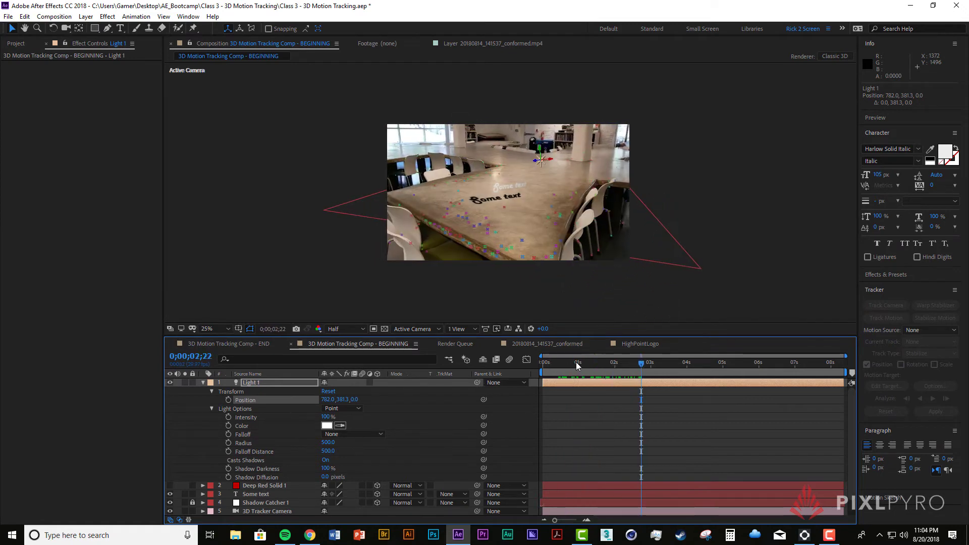
pyautogui.press('space')
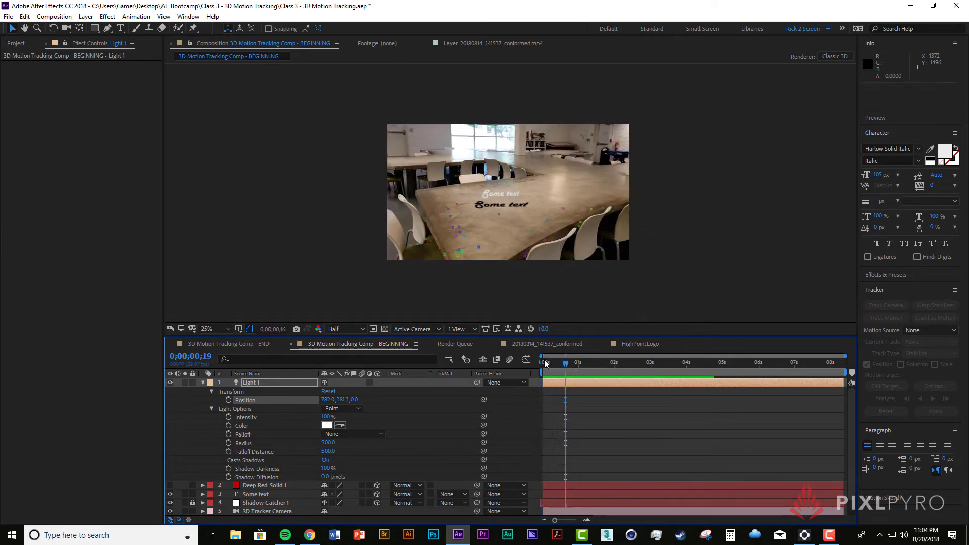
# Scrub through the shot at closer magnification and examine how the text's shadow falls relative to Light 1
pyautogui.moveTo(541, 363); pyautogui.dragTo(655, 379)
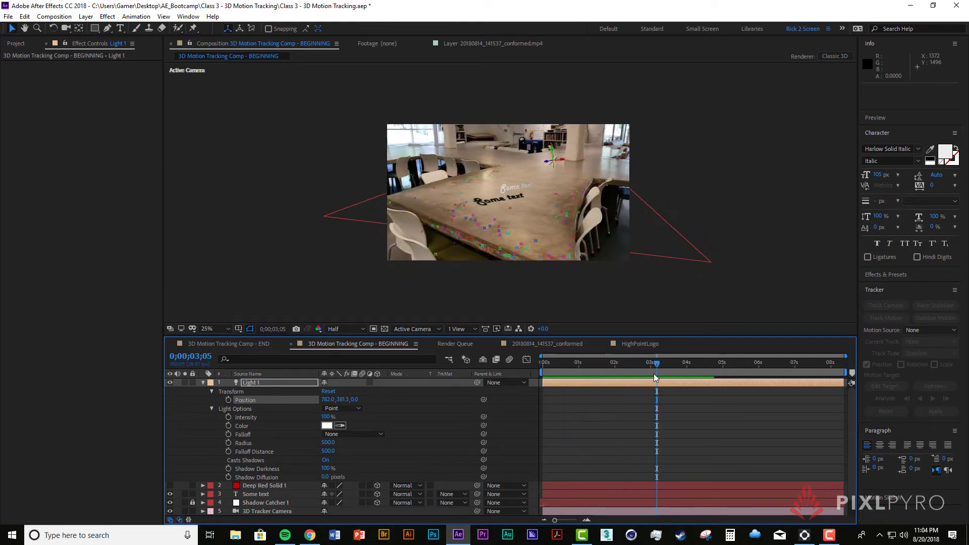
pyautogui.press('.')
pyautogui.press('.')
pyautogui.press('space')
pyautogui.moveTo(506, 210); pyautogui.dragTo(506, 216)
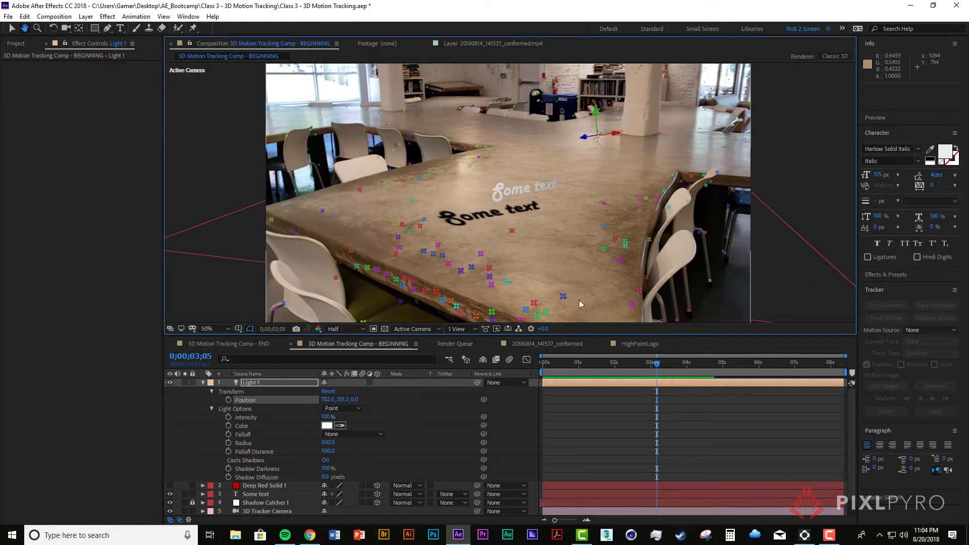
pyautogui.moveTo(656, 364); pyautogui.dragTo(765, 416)
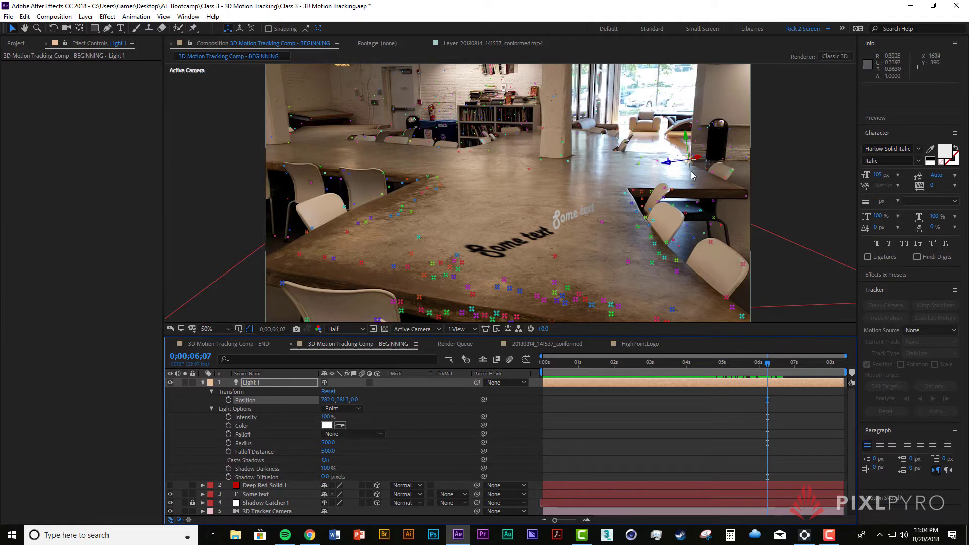
pyautogui.moveTo(777, 364); pyautogui.dragTo(752, 321)
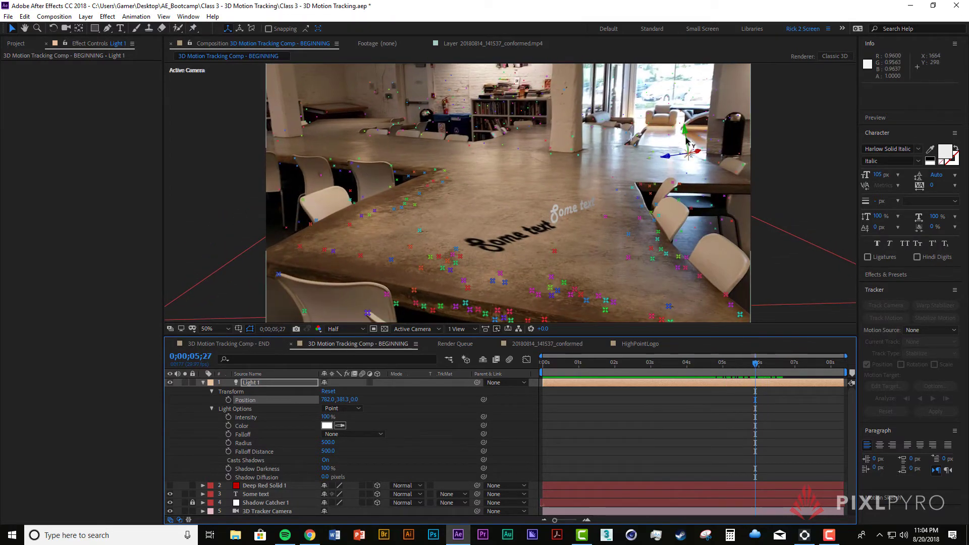
# Move Light 1 along its Y and Z axes to a position of about 782, 81.4, 319.4
pyautogui.moveTo(684, 132); pyautogui.dragTo(585, 138)
pyautogui.click(597, 137)
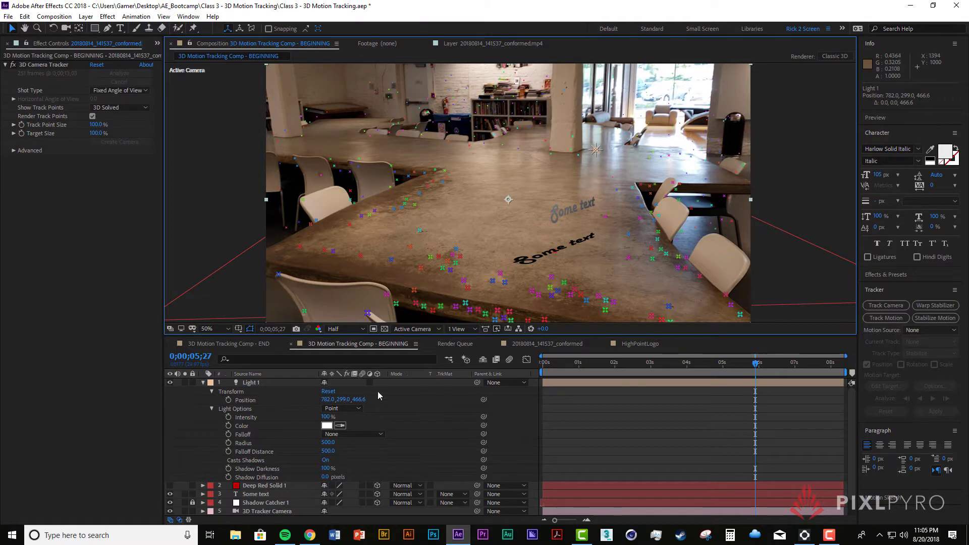
pyautogui.click(291, 385)
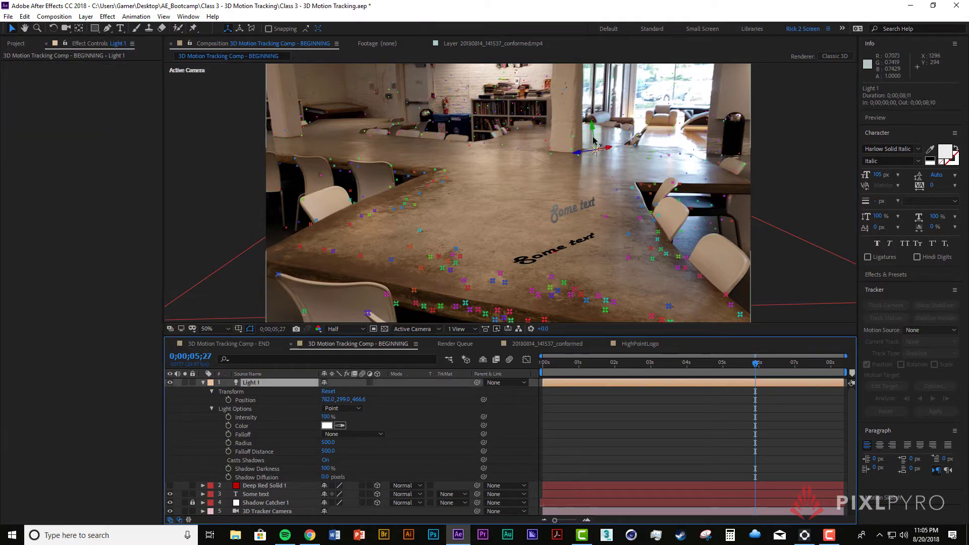
pyautogui.moveTo(604, 137); pyautogui.dragTo(614, 114)
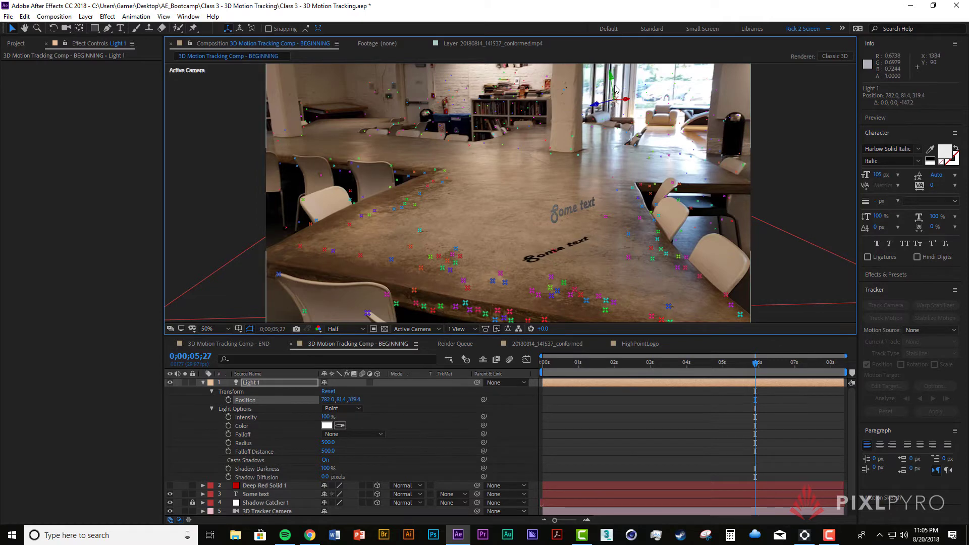
pyautogui.click(617, 419)
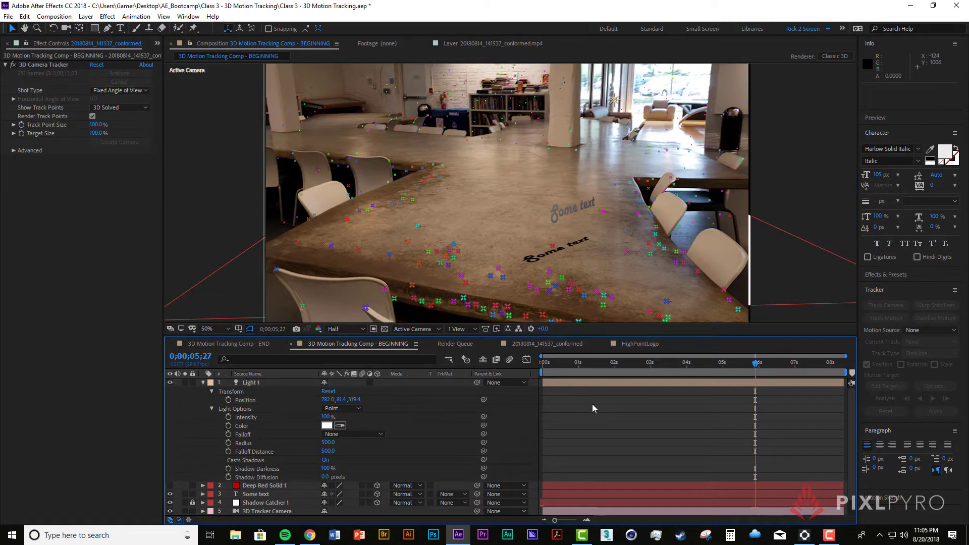
# Select the conformed footage layer, check its 3D Camera Tracker effect and expand the layer's transform properties
pyautogui.scroll(-1, 592, 405)
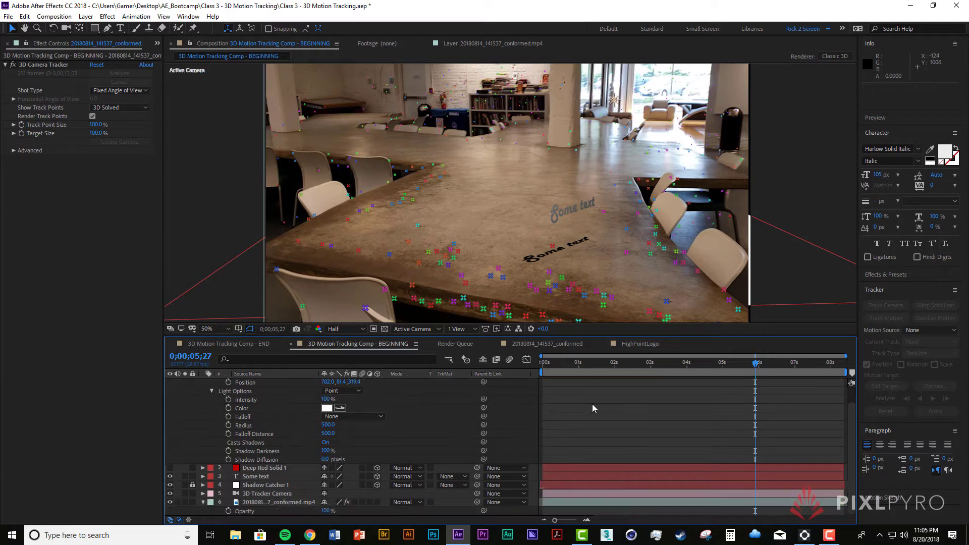
pyautogui.click(251, 502)
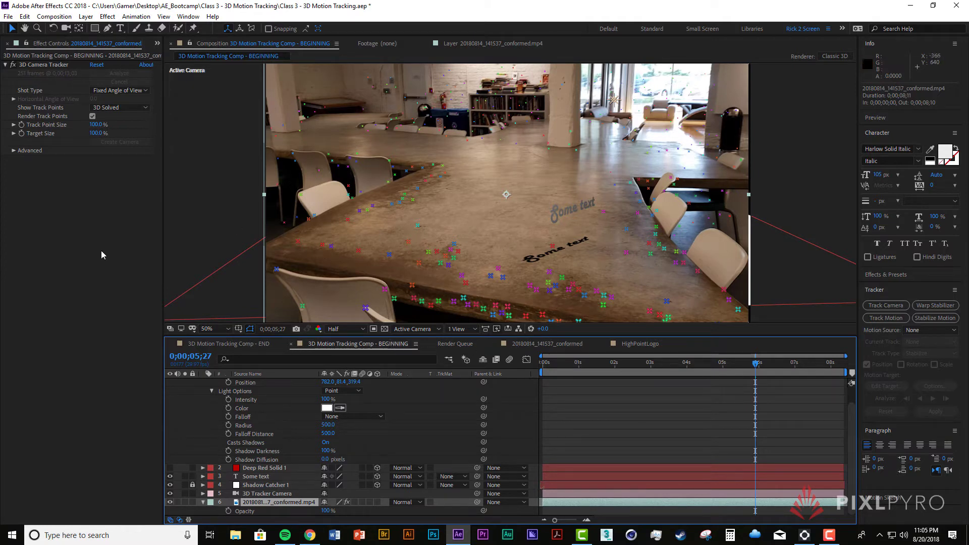
pyautogui.click(46, 64)
pyautogui.scroll(1, 203, 503)
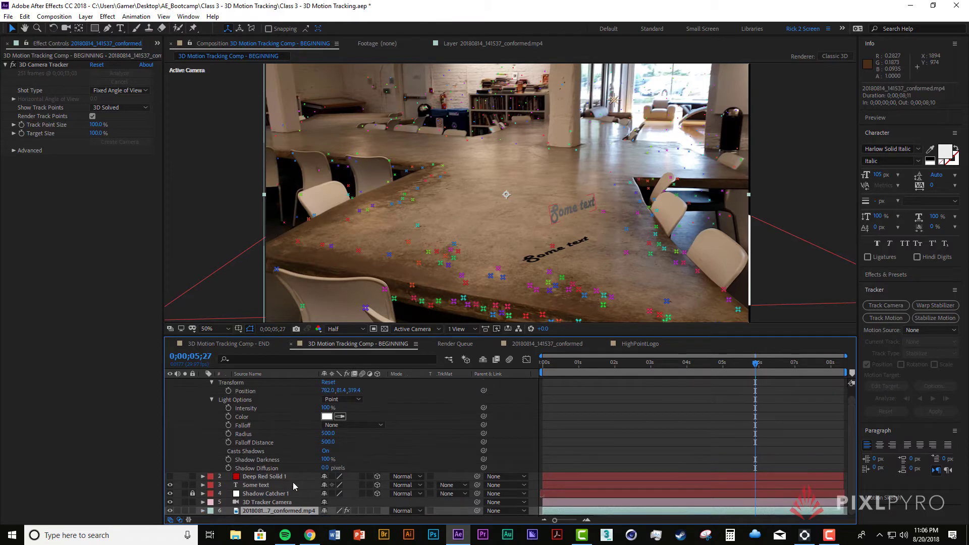
pyautogui.click(202, 511)
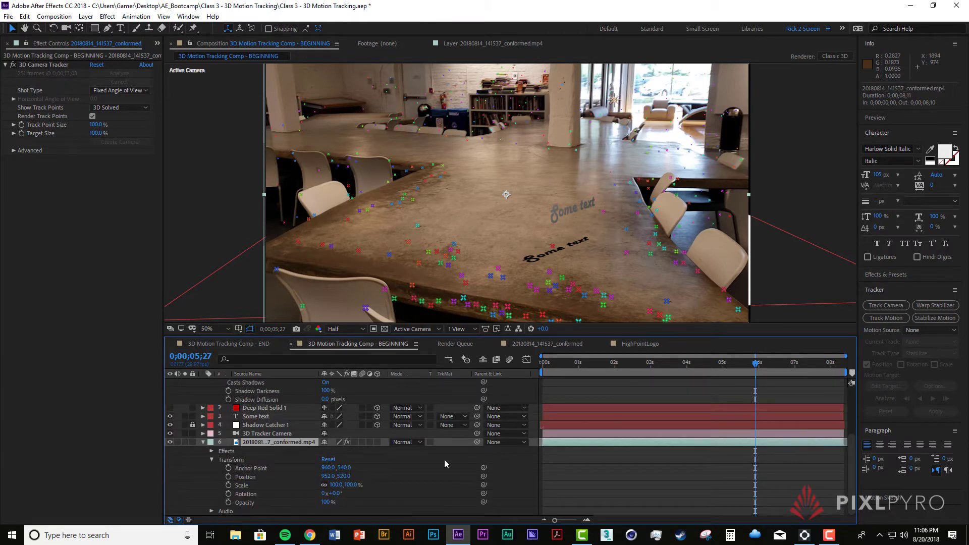
# Shift the footage layer to about 926, 508 and check how its 3D Camera Tracker effect responds
pyautogui.moveTo(631, 254); pyautogui.dragTo(623, 251)
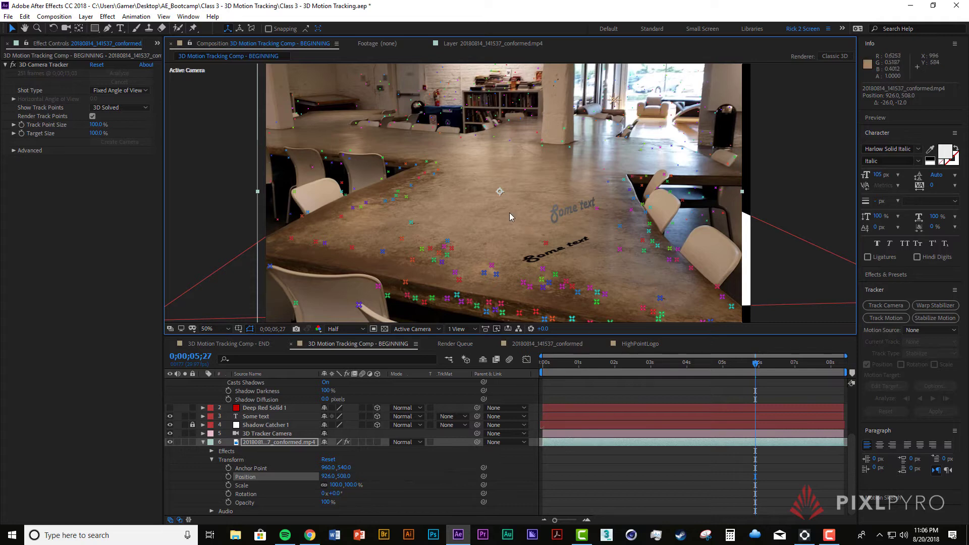
pyautogui.click(43, 65)
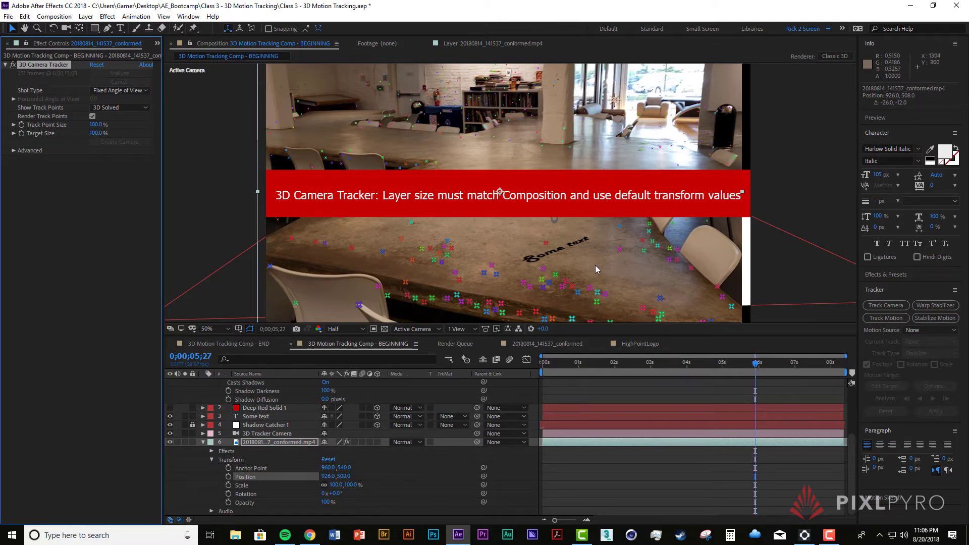
# Reset the footage layer's transform to default values, recheck its 3D Camera Tracker effect and lock the layer
pyautogui.click(237, 460)
pyautogui.click(267, 443)
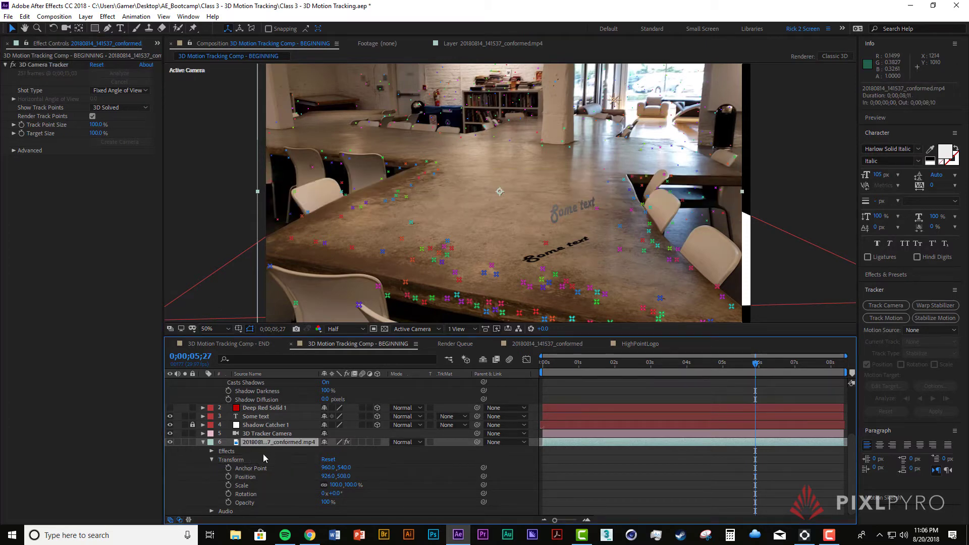
pyautogui.click(330, 459)
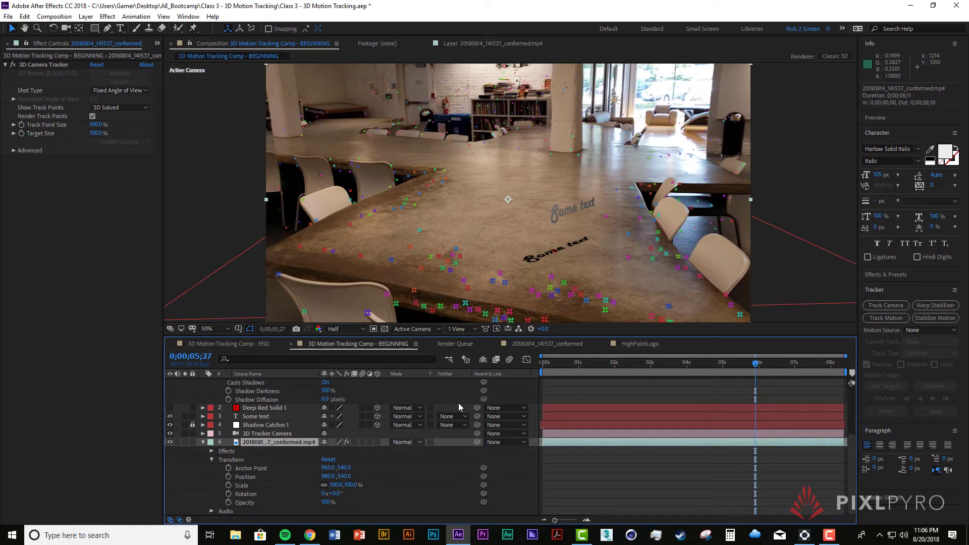
pyautogui.click(45, 65)
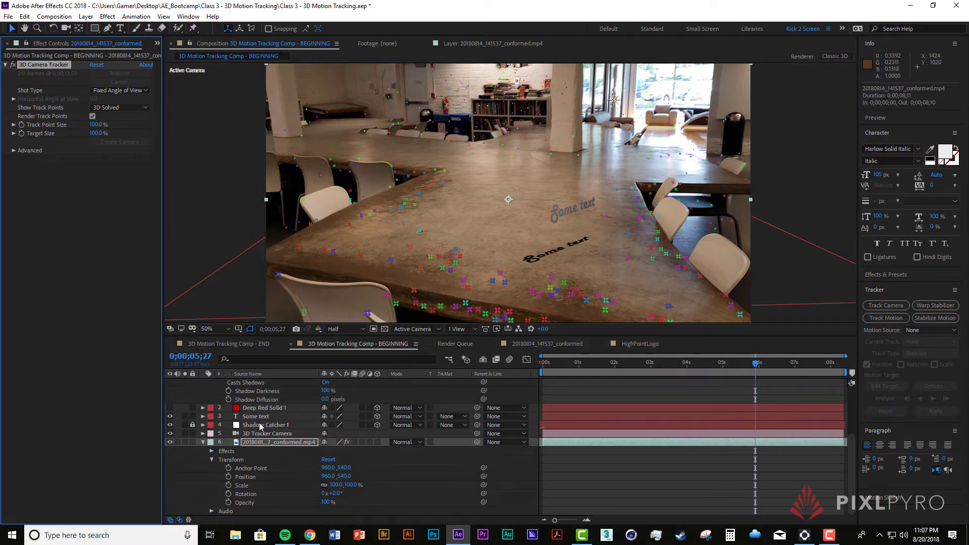
pyautogui.click(192, 442)
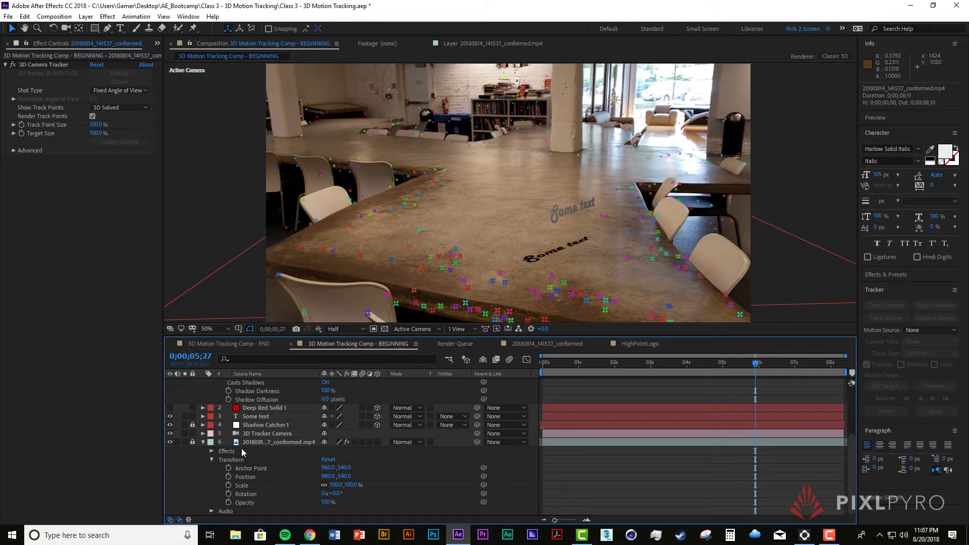
pyautogui.scroll(4, 418, 451)
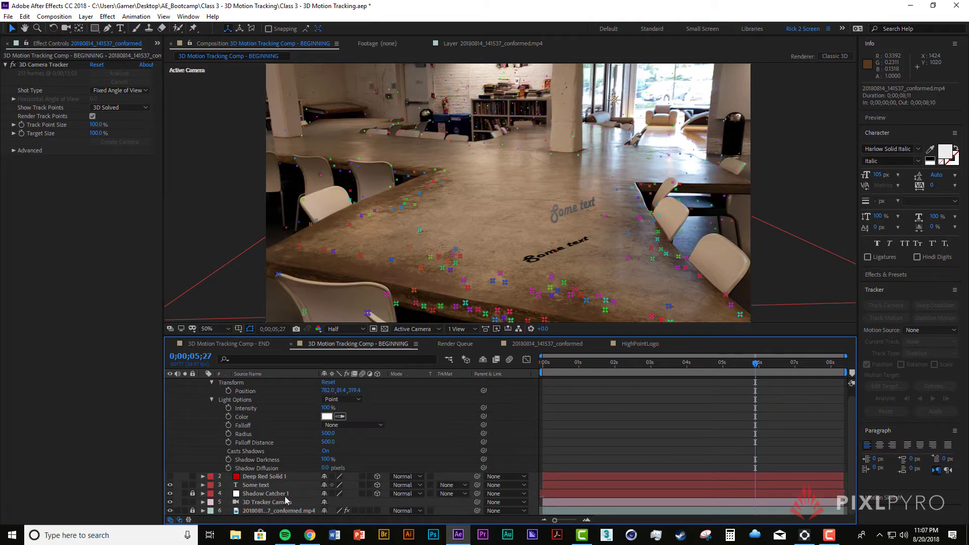
# Play and scrub the composition from the start to examine the shadow with the light's new position
pyautogui.click(553, 362)
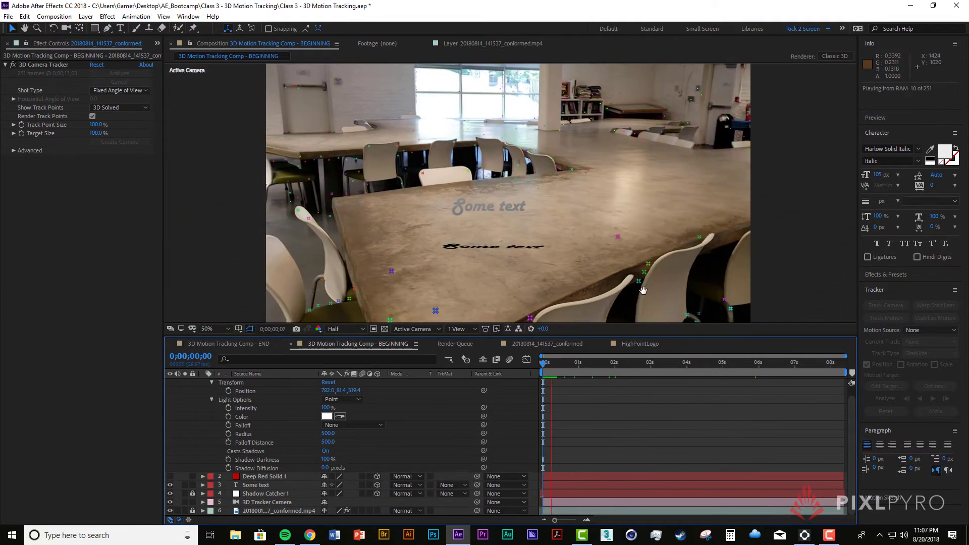
pyautogui.click(520, 206)
pyautogui.click(572, 243)
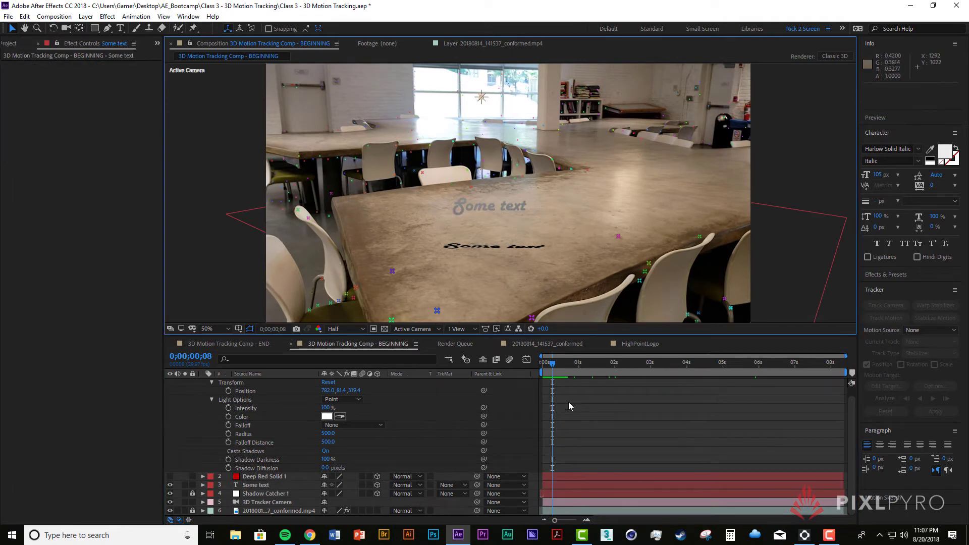
pyautogui.moveTo(553, 364); pyautogui.dragTo(536, 360)
pyautogui.press('space')
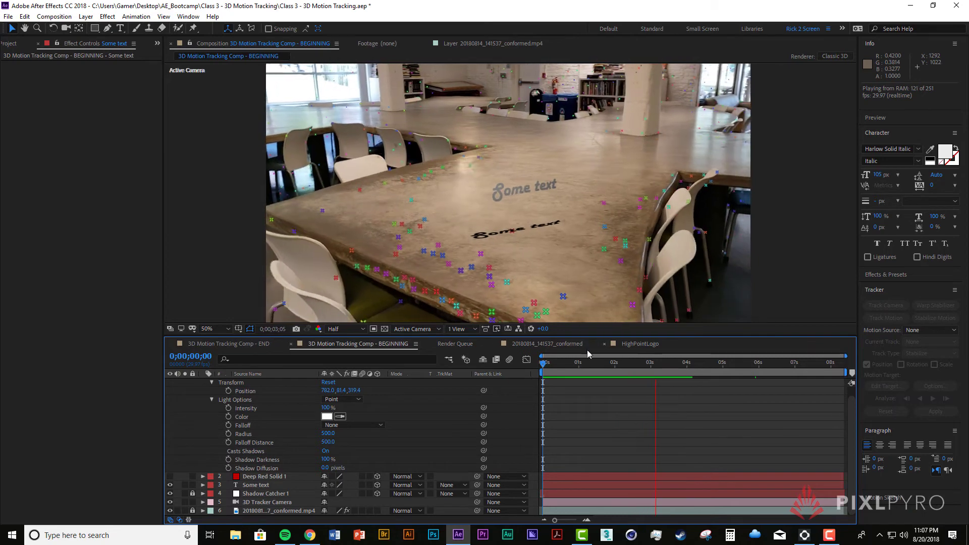
pyautogui.press('space')
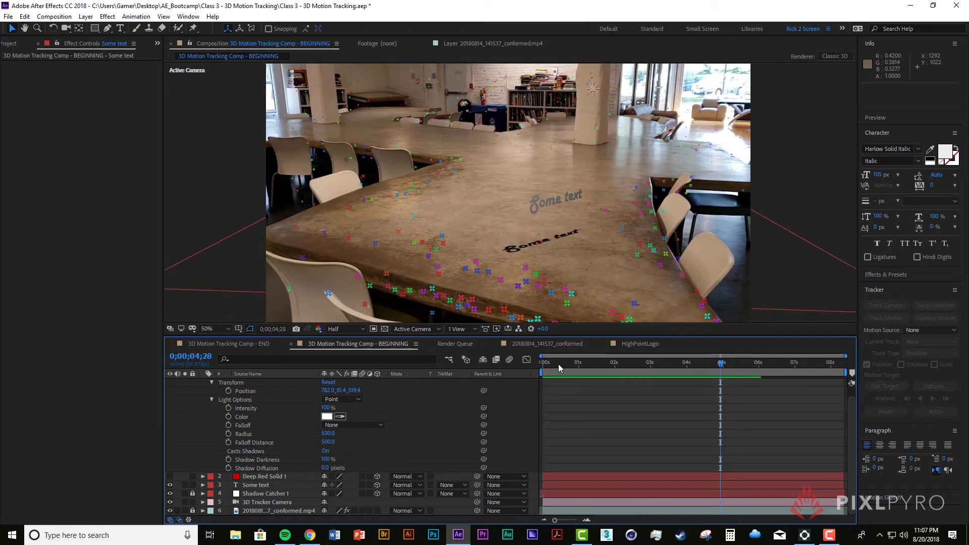
pyautogui.moveTo(577, 362); pyautogui.dragTo(681, 378)
pyautogui.moveTo(535, 381); pyautogui.dragTo(720, 373)
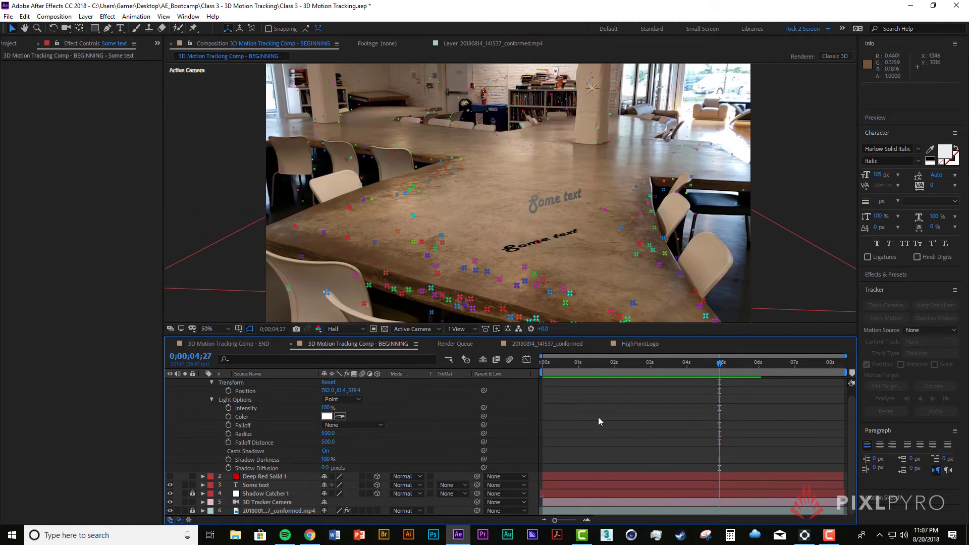
pyautogui.moveTo(552, 364); pyautogui.dragTo(704, 397)
# Collapse Light 1's properties and select the Some text layer with its transform properties in view
pyautogui.scroll(1, 277, 432)
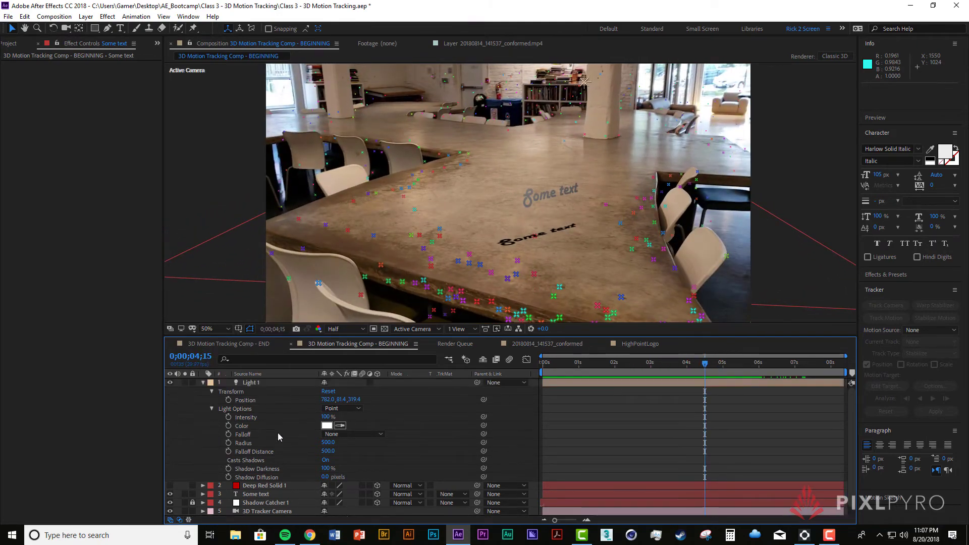
pyautogui.click(202, 383)
pyautogui.click(207, 400)
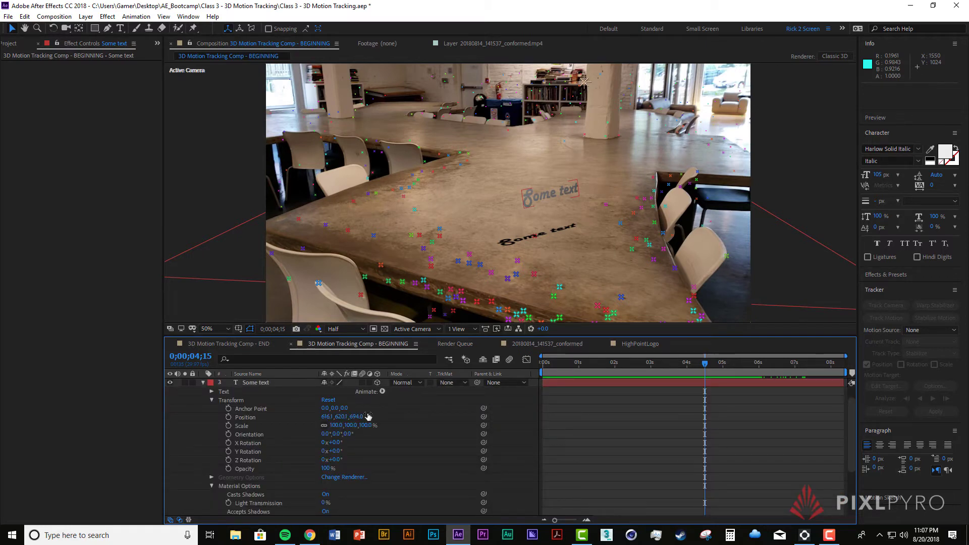
pyautogui.click(545, 208)
# Set the text layer's X Rotation to -90° and preview it from the start of the shot
pyautogui.moveTo(338, 446); pyautogui.dragTo(355, 452)
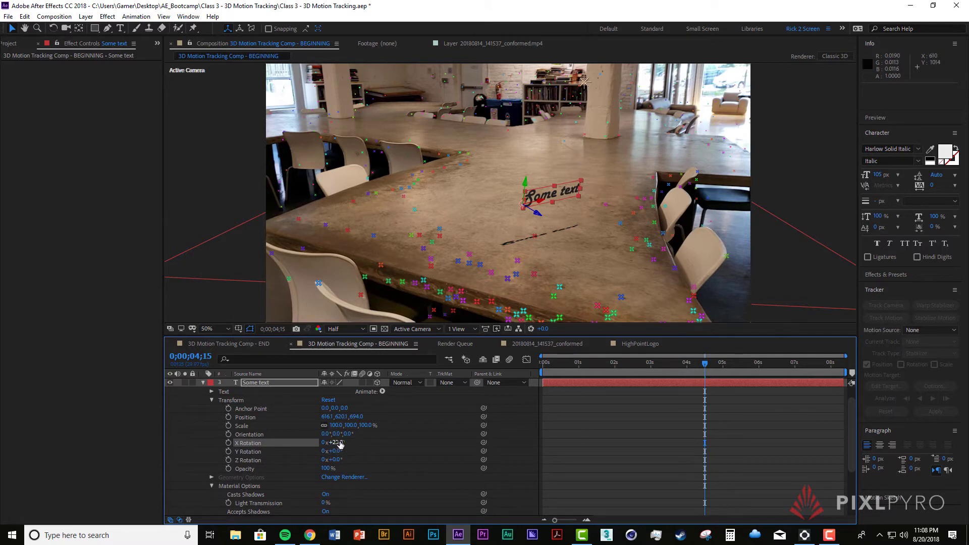
pyautogui.moveTo(341, 443); pyautogui.dragTo(275, 430)
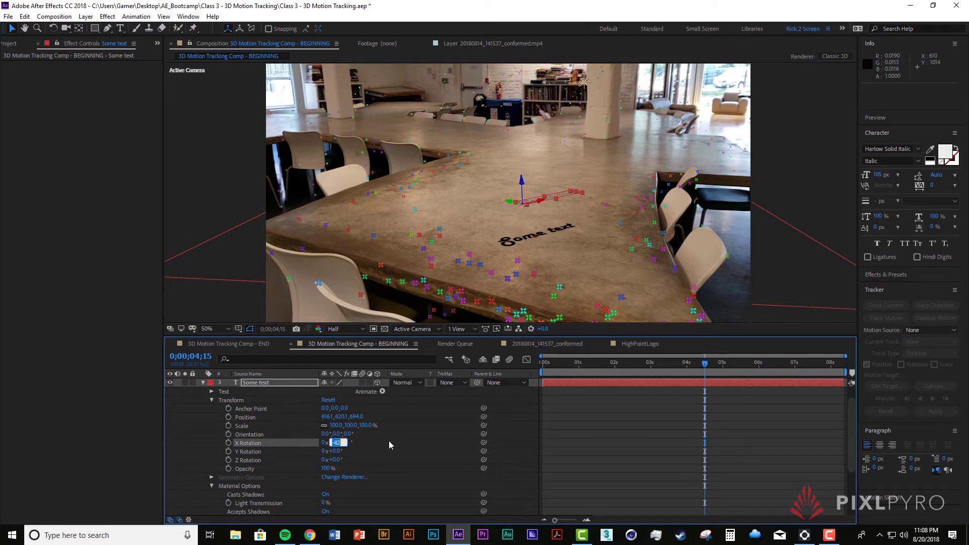
pyautogui.write('-90')
pyautogui.press('Return')
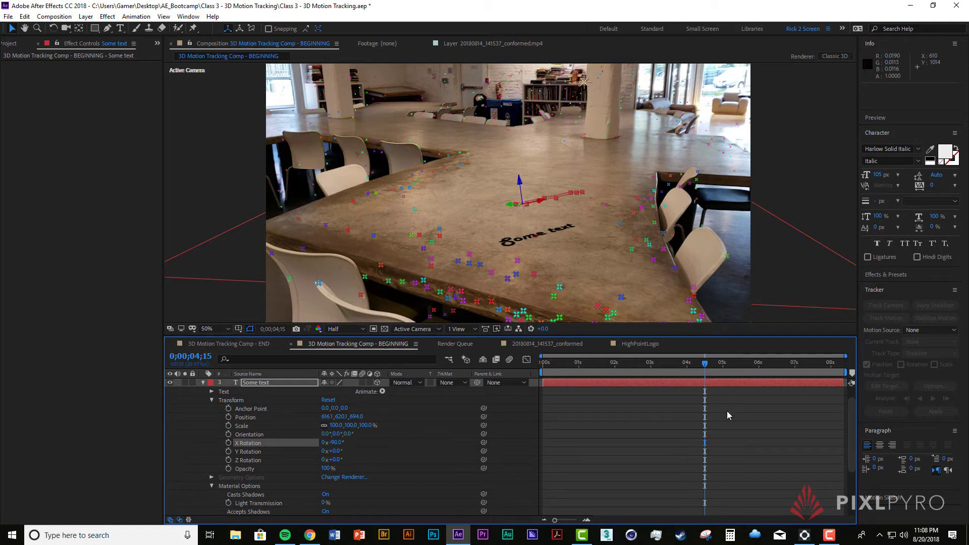
pyautogui.press('space')
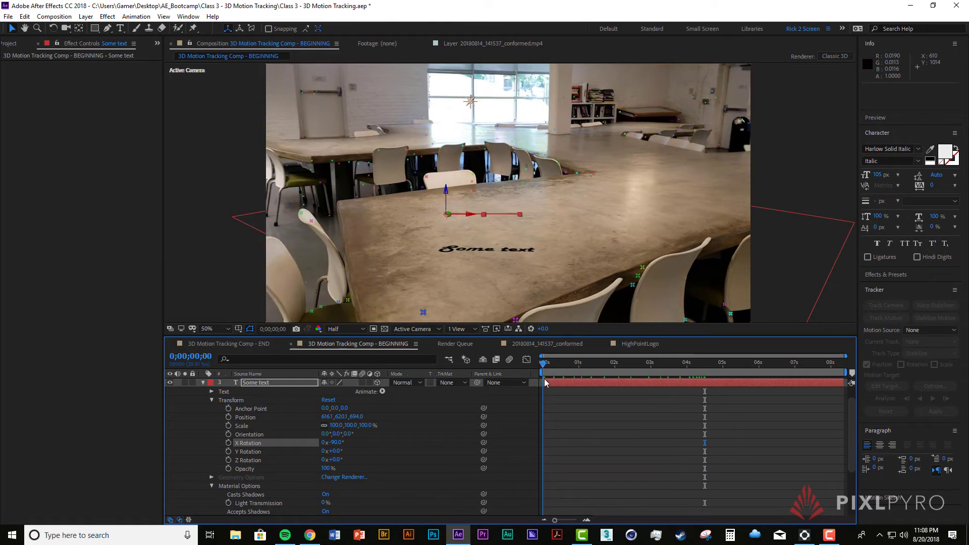
pyautogui.press('space')
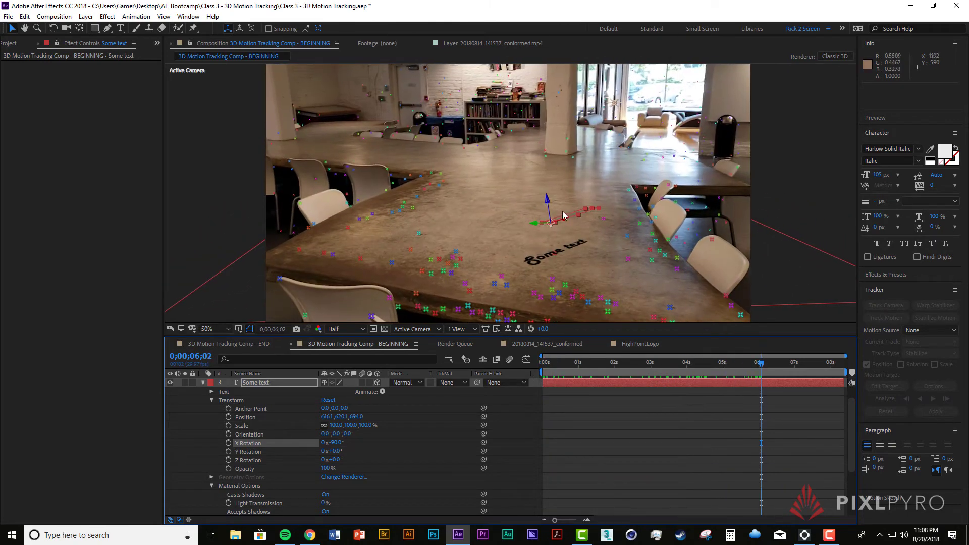
# Set the text layer's X Rotation to -77° and move it to about 616.1, 566.1, 1049.2
pyautogui.moveTo(550, 208); pyautogui.dragTo(553, 234)
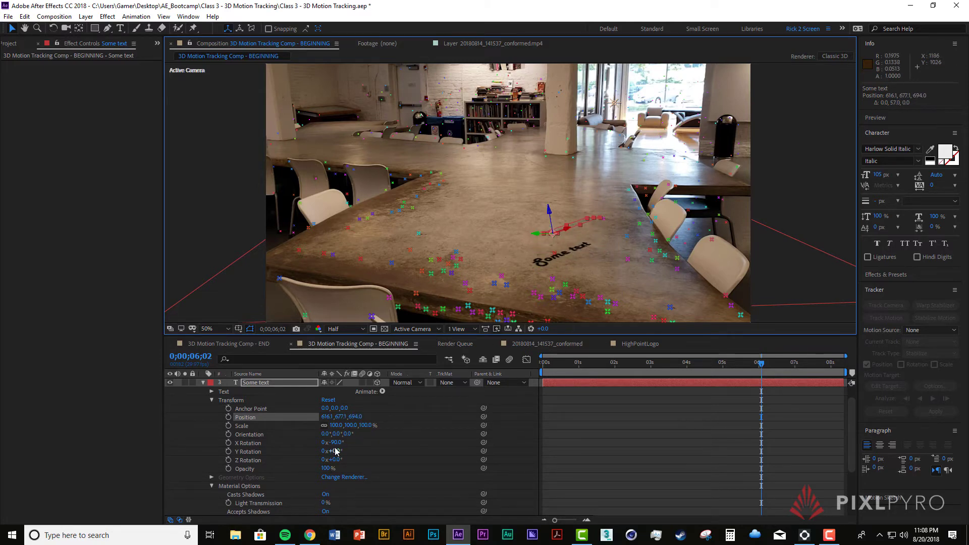
pyautogui.moveTo(334, 444); pyautogui.dragTo(344, 443)
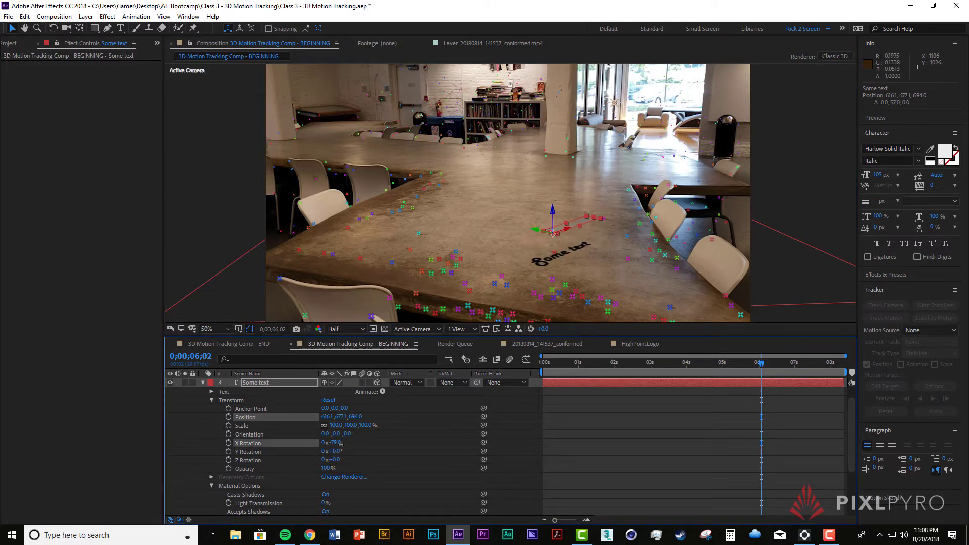
pyautogui.moveTo(342, 444); pyautogui.dragTo(342, 444)
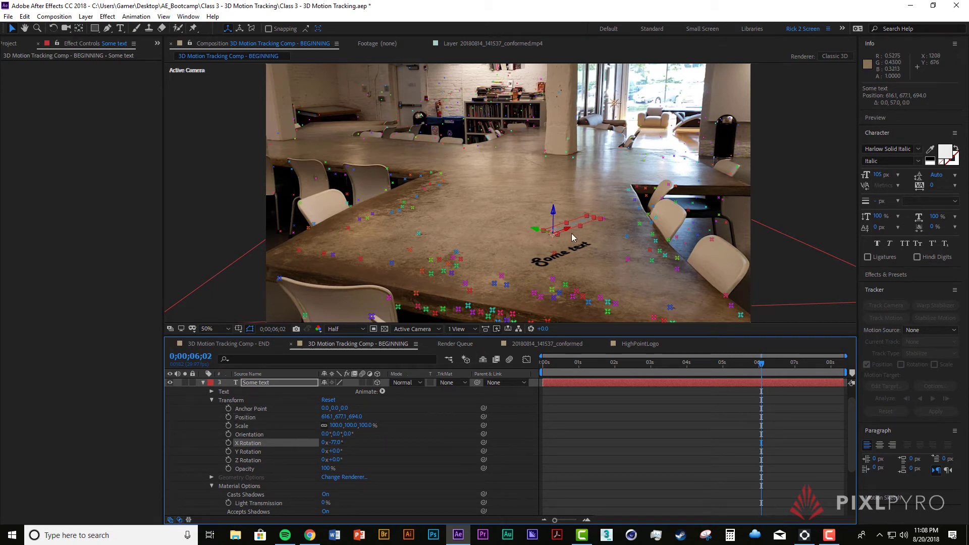
pyautogui.moveTo(554, 221); pyautogui.dragTo(450, 212)
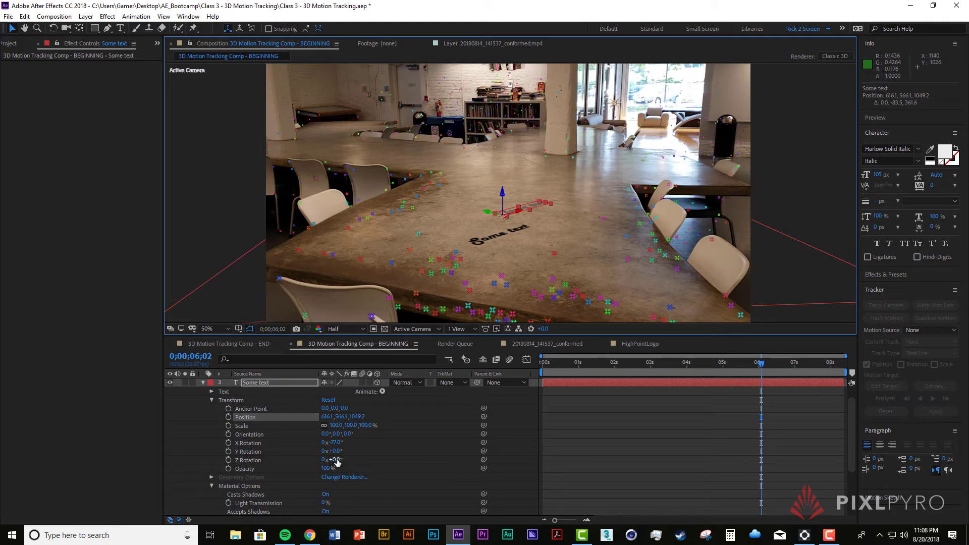
# Set the Some text layer's Z Rotation to 60° and scale it up to about 212%
pyautogui.moveTo(337, 460); pyautogui.dragTo(368, 464)
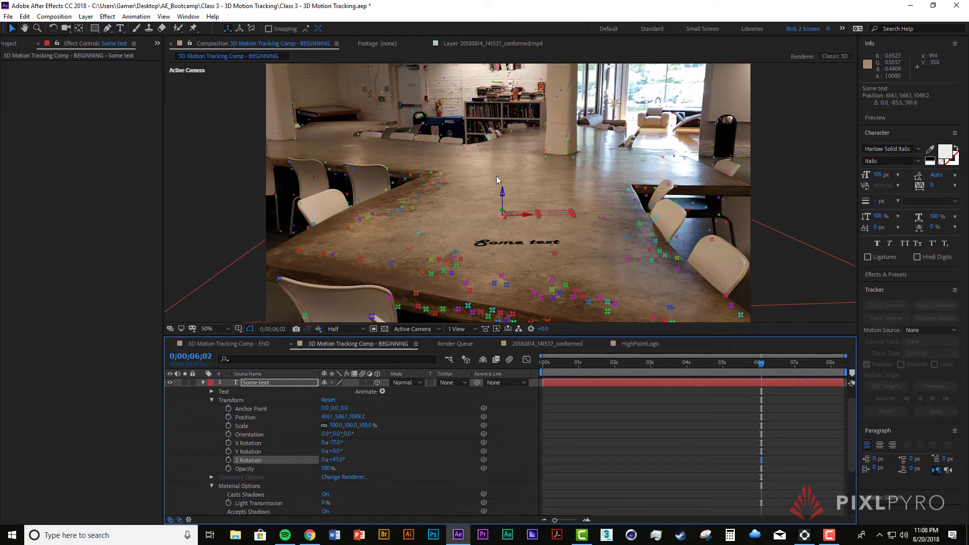
pyautogui.moveTo(334, 460)
pyautogui.mouseDown()
pyautogui.moveTo(365, 462)
pyautogui.moveTo(352, 463)
pyautogui.mouseUp()
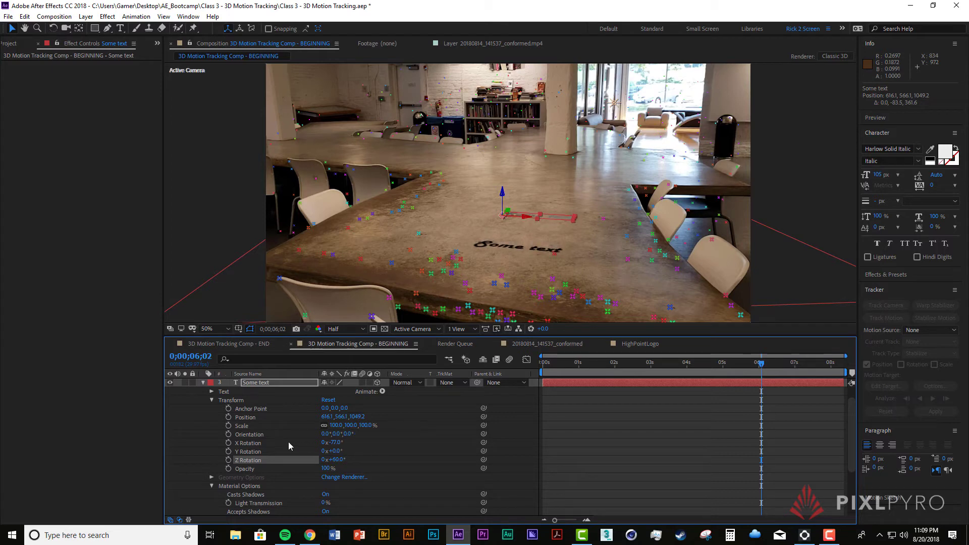
pyautogui.moveTo(337, 428); pyautogui.dragTo(399, 438)
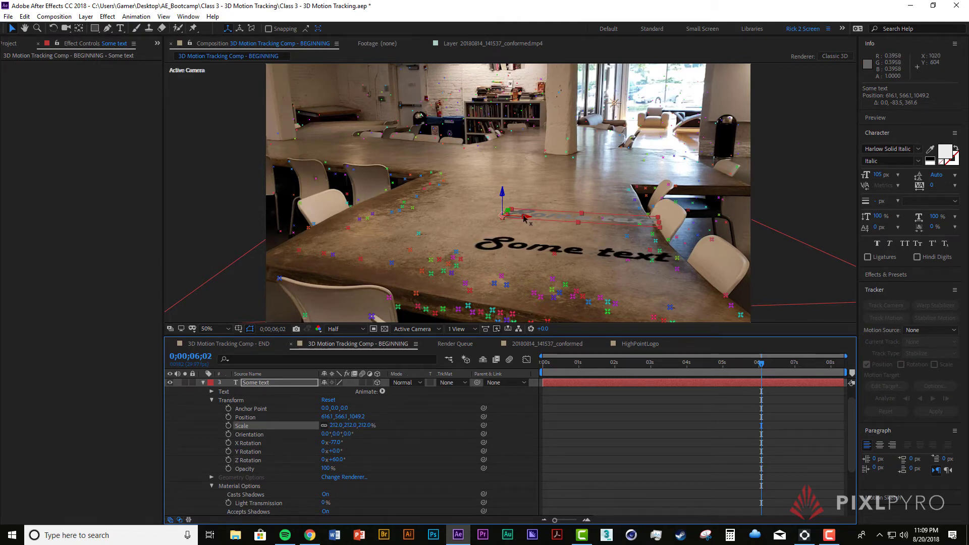
# Move the text layer to about 435.4, 612.2, 1381.0 and preview its placement from the start of the shot
pyautogui.moveTo(518, 216); pyautogui.dragTo(442, 230)
pyautogui.moveTo(651, 363); pyautogui.dragTo(506, 361)
pyautogui.press('space')
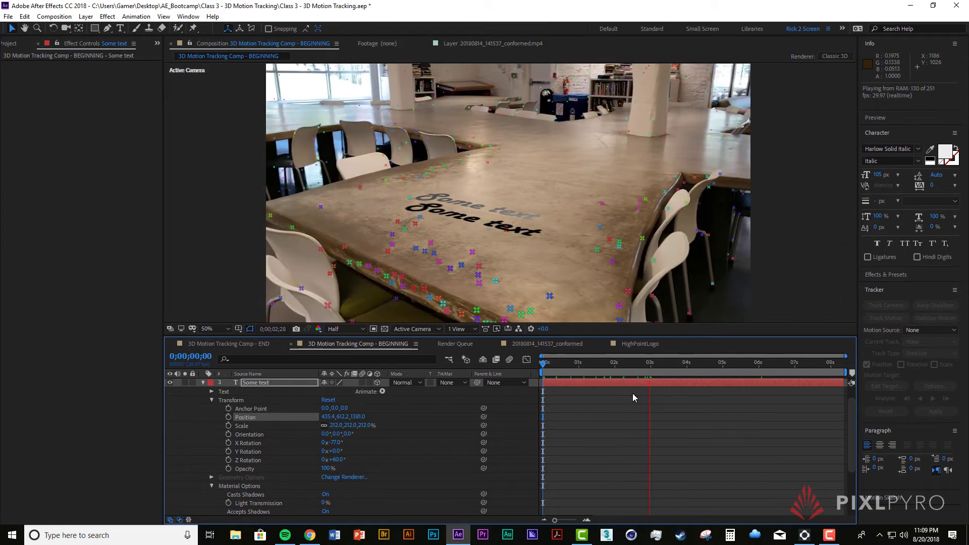
pyautogui.press('space')
pyautogui.moveTo(568, 364); pyautogui.dragTo(533, 362)
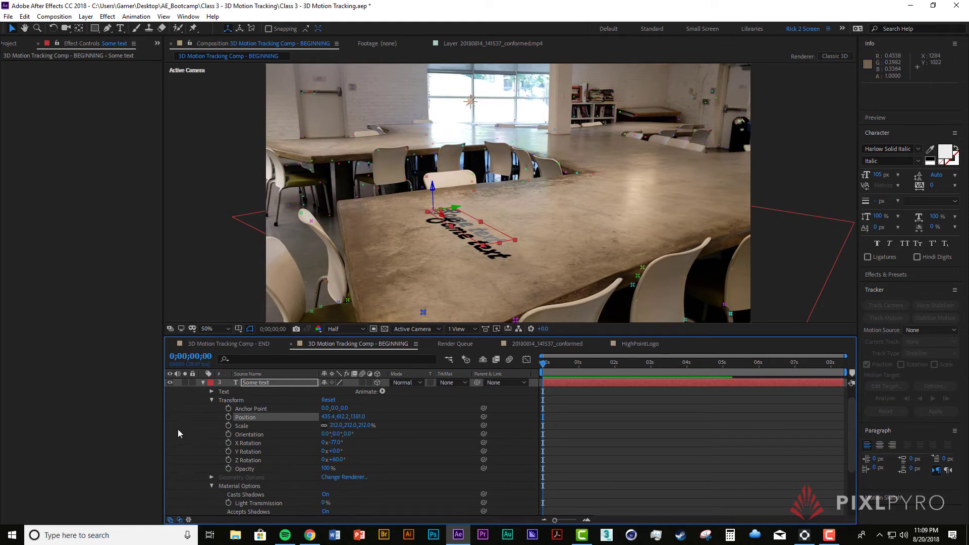
# Switch off Accepts Lights in the Some text layer's material options
pyautogui.click(247, 384)
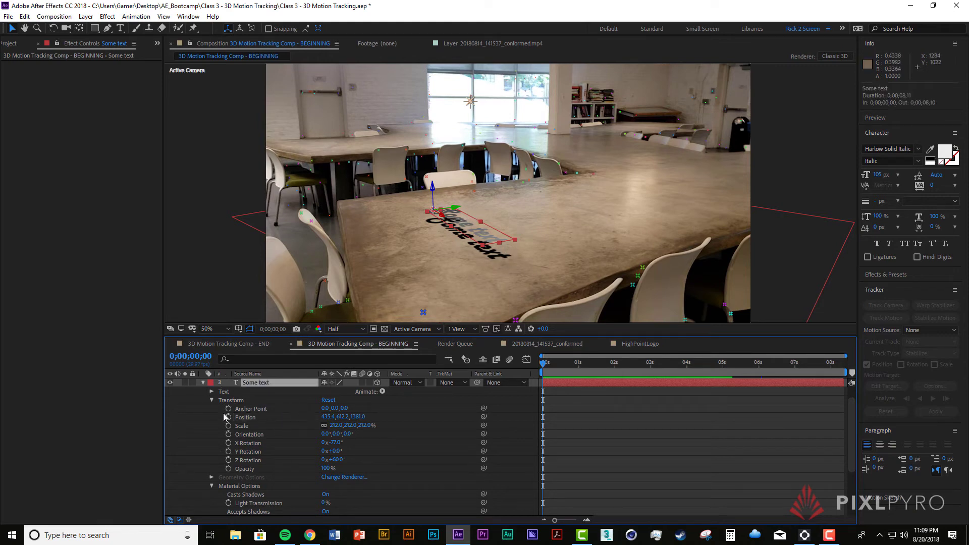
pyautogui.scroll(-1, 278, 471)
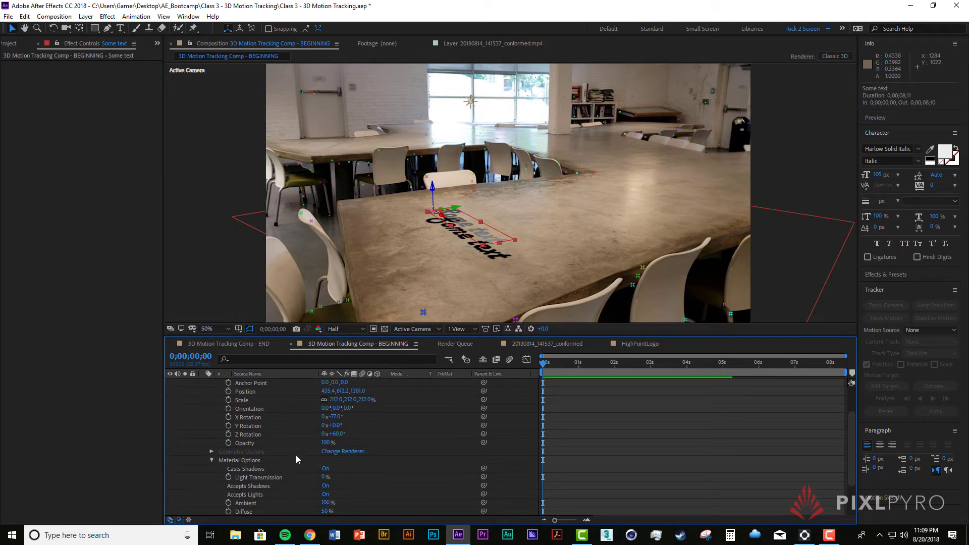
pyautogui.scroll(-2, 296, 455)
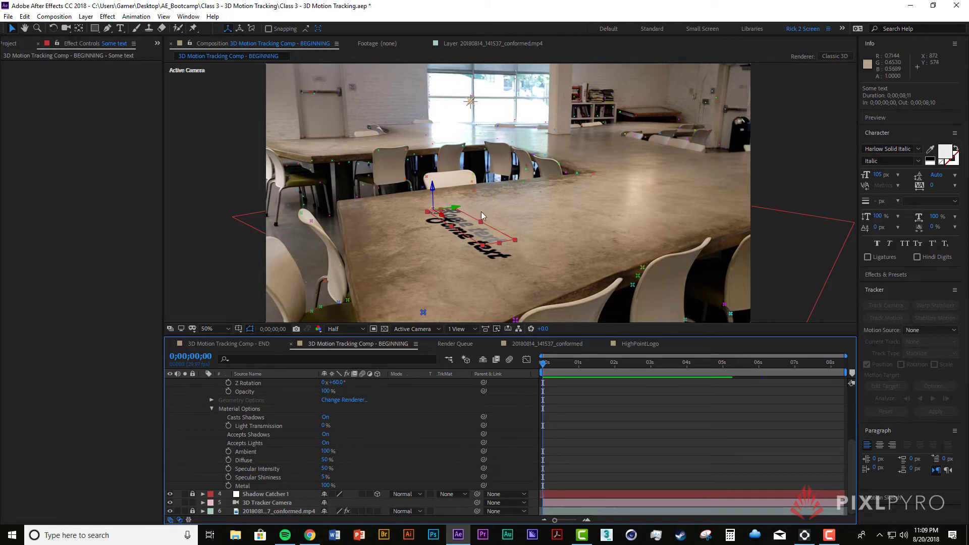
pyautogui.click(324, 443)
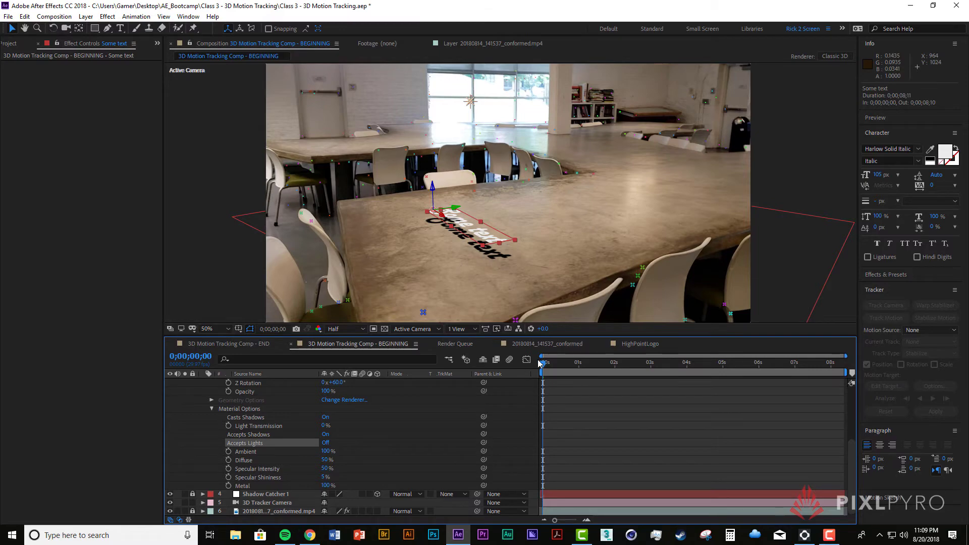
# Play the composition repeatedly from the start to examine the unlit white text and its shadow on the table
pyautogui.press('space')
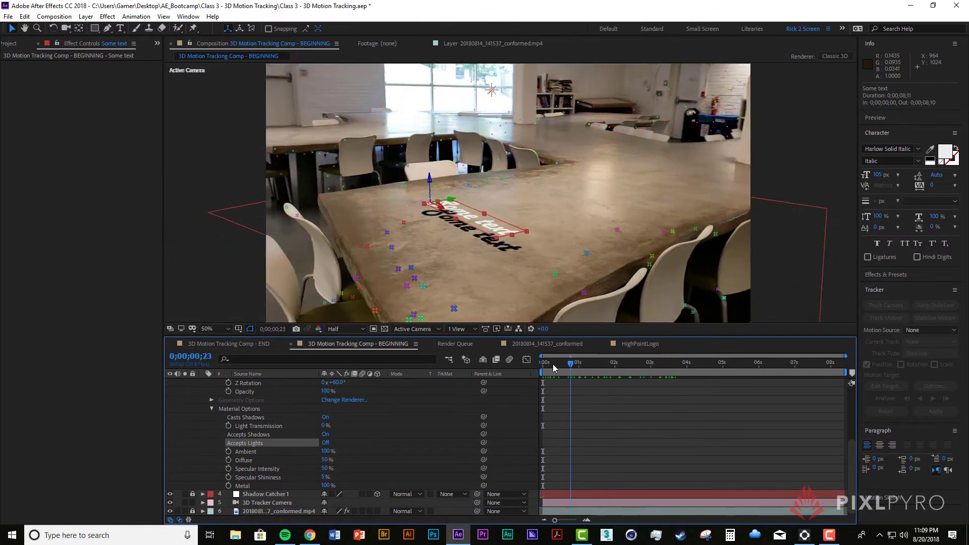
pyautogui.press('space')
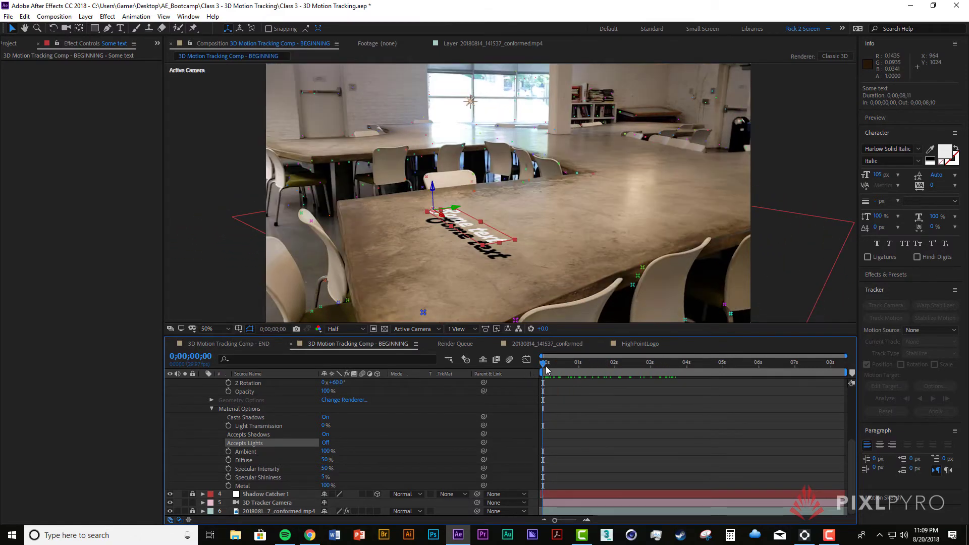
pyautogui.moveTo(546, 367); pyautogui.dragTo(525, 367)
pyautogui.press('space')
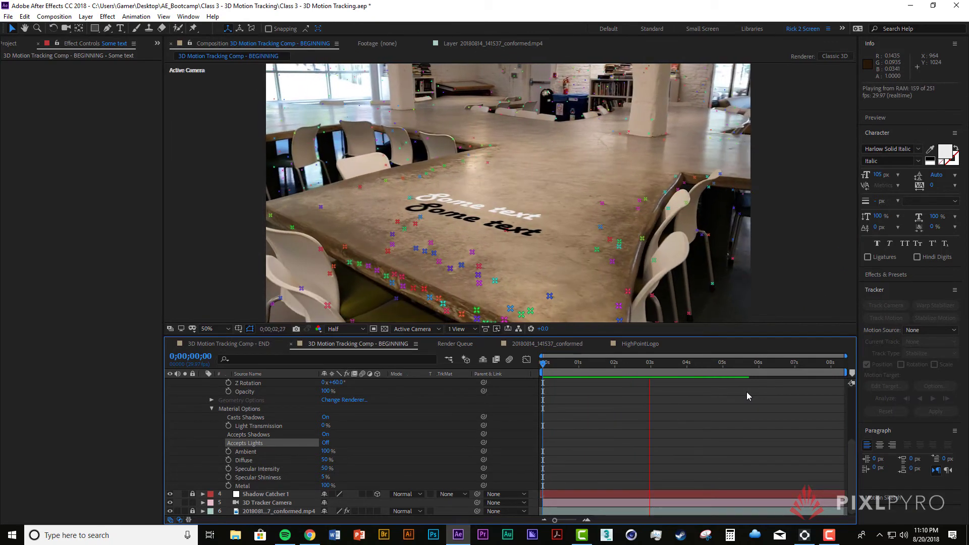
pyautogui.press('space')
pyautogui.moveTo(602, 367); pyautogui.dragTo(536, 368)
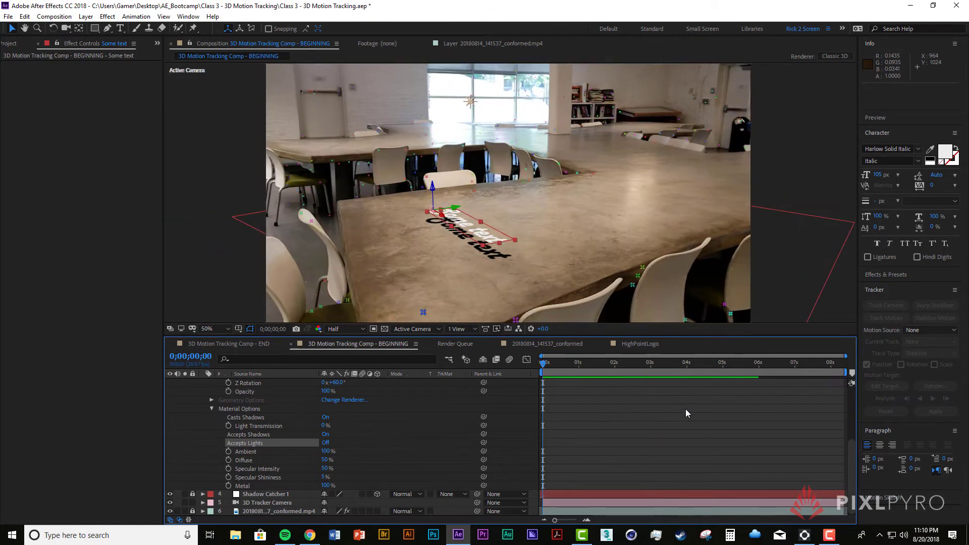
pyautogui.press('space')
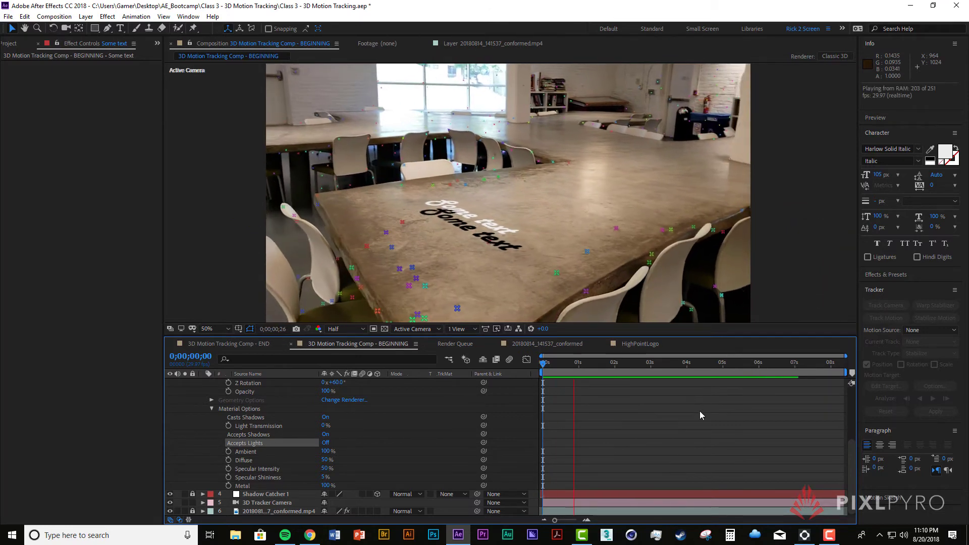
pyautogui.press('space')
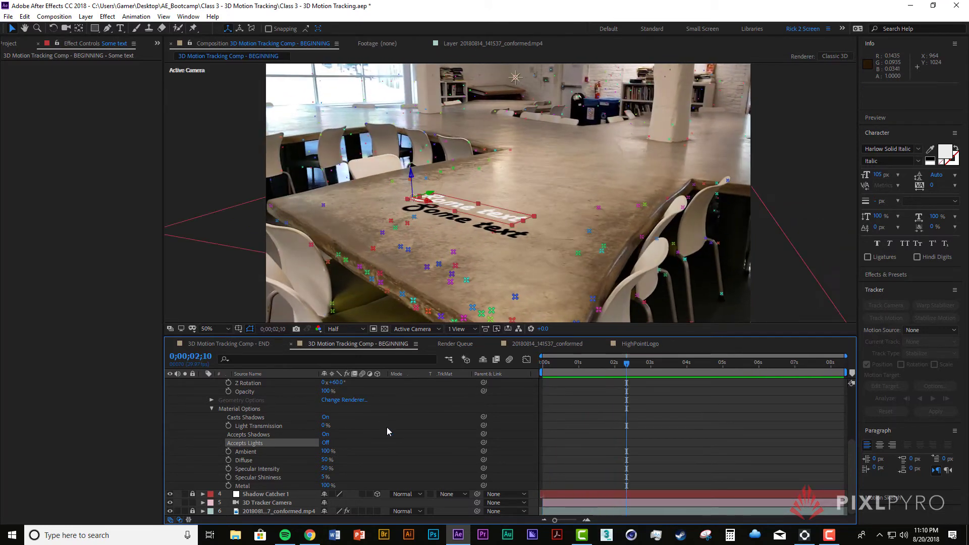
pyautogui.scroll(2, 404, 431)
pyautogui.scroll(-3, 432, 434)
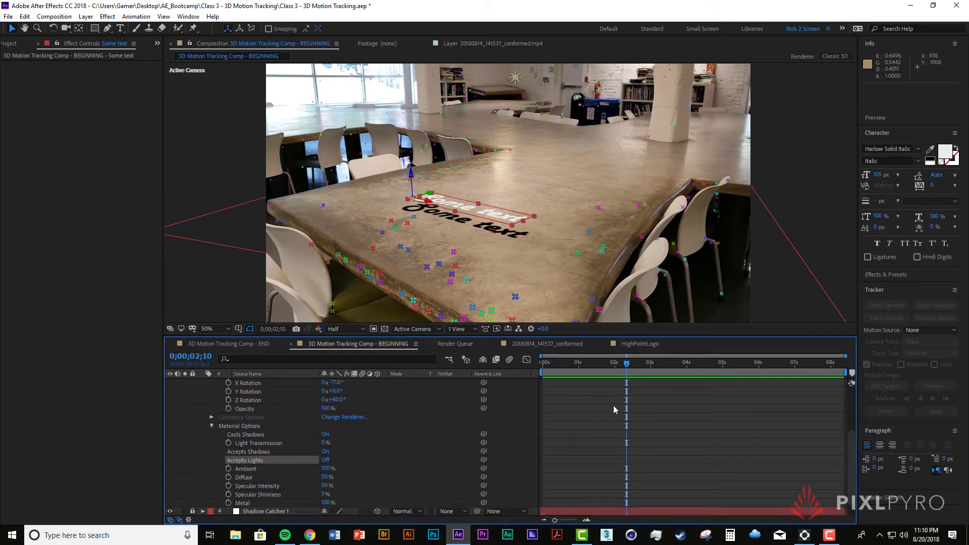
pyautogui.click(540, 372)
pyautogui.press('space')
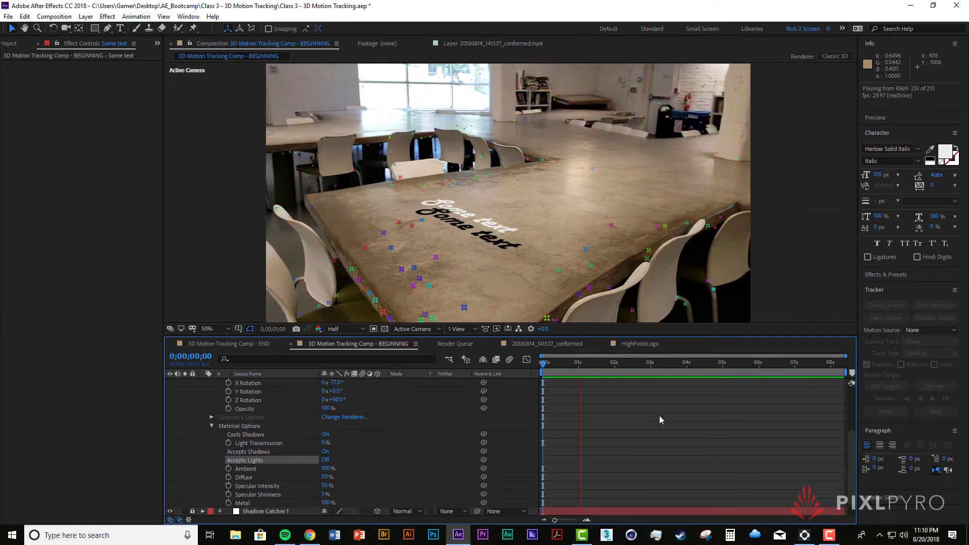
pyautogui.press('space')
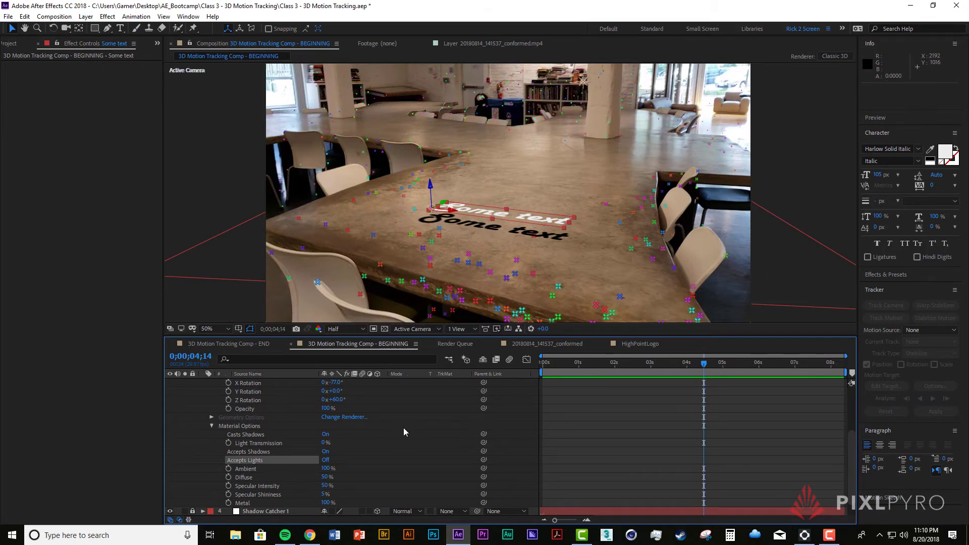
pyautogui.press('space')
pyautogui.press('space')
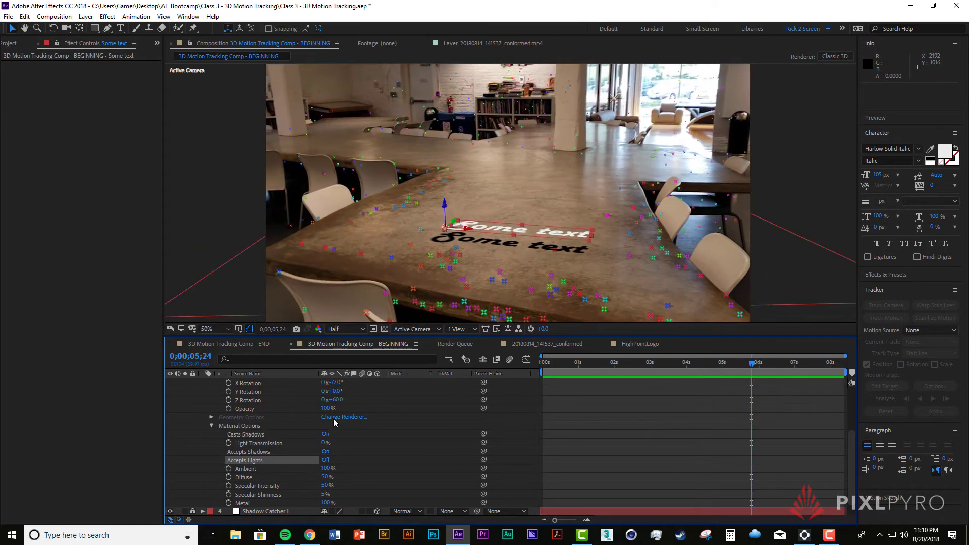
# Collapse the Some text layer, go to 0;00;03;03, and select Light 1 with its properties expanded
pyautogui.click(212, 427)
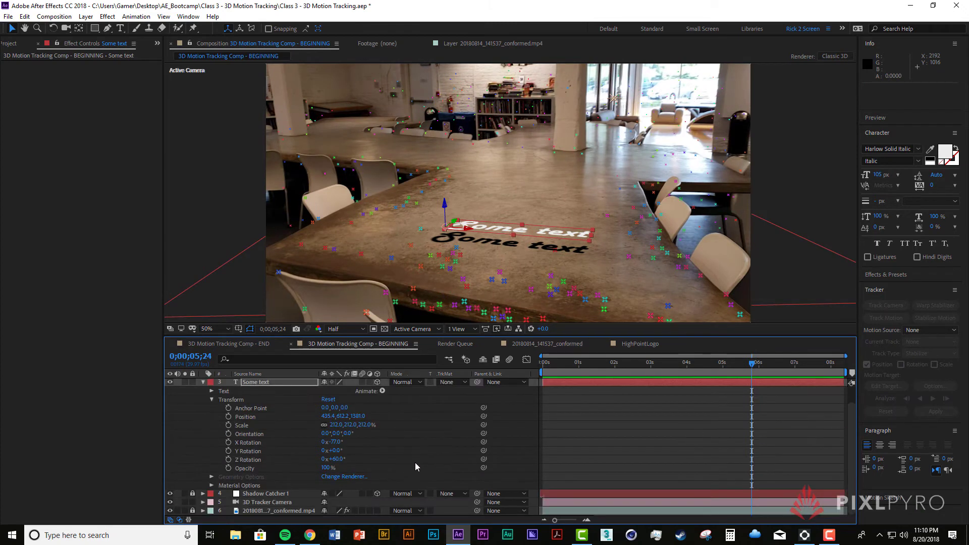
pyautogui.press('Return')
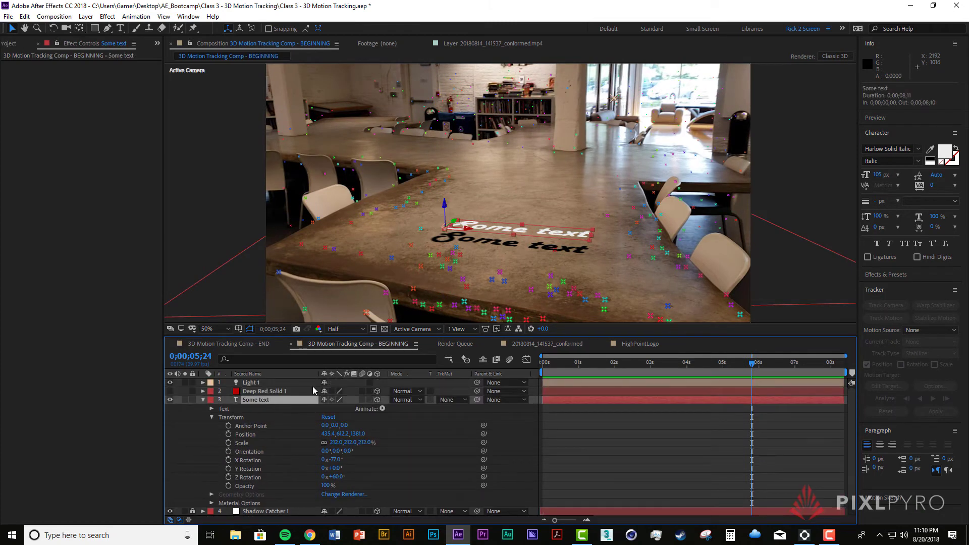
pyautogui.moveTo(641, 364); pyautogui.dragTo(652, 381)
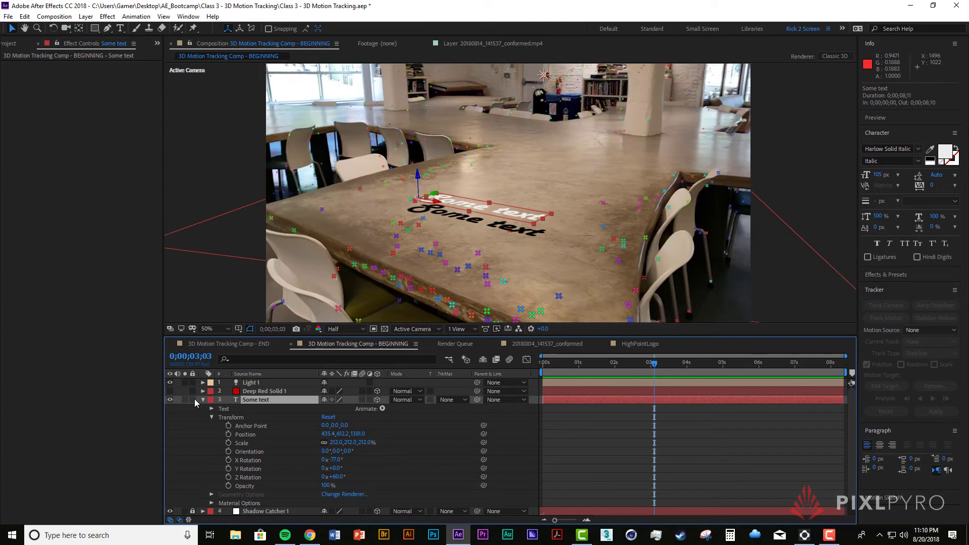
pyautogui.click(201, 400)
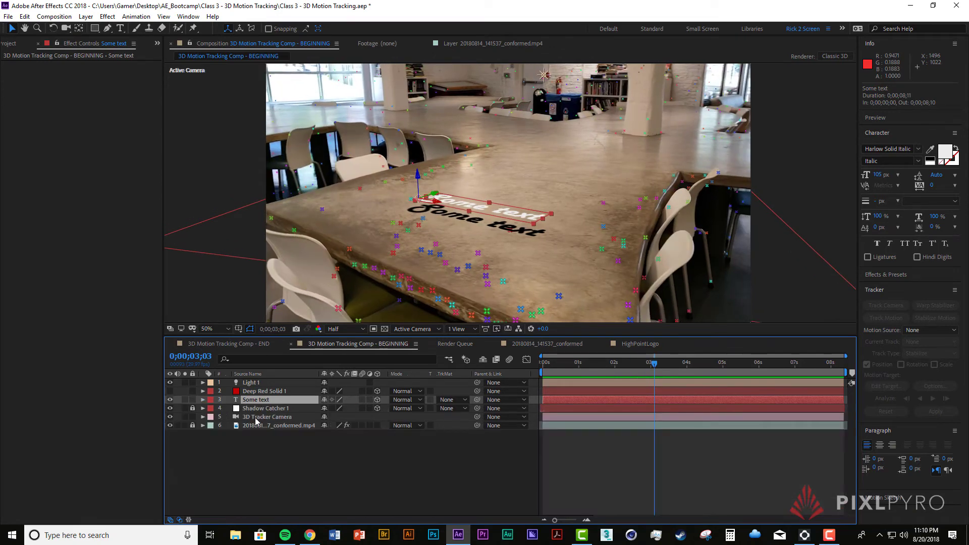
pyautogui.click(203, 382)
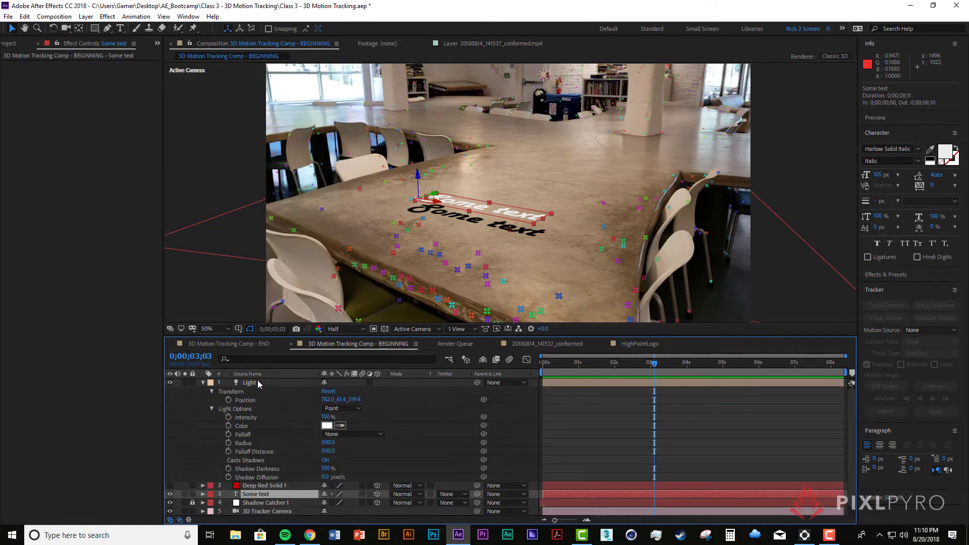
pyautogui.click(258, 383)
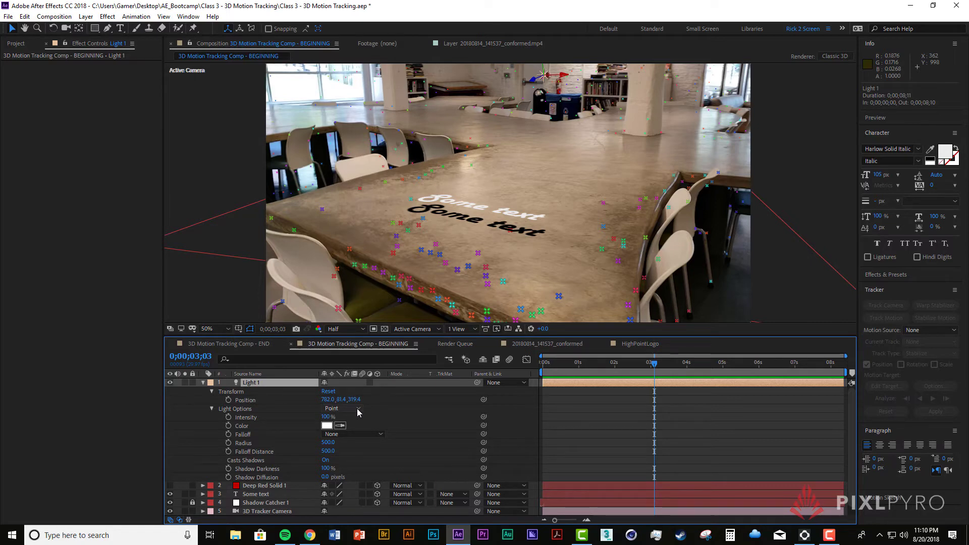
# Move Light 1 down and over the table to about 695.4, 300.0, 468.9
pyautogui.moveTo(543, 69); pyautogui.dragTo(520, 152)
pyautogui.click(512, 110)
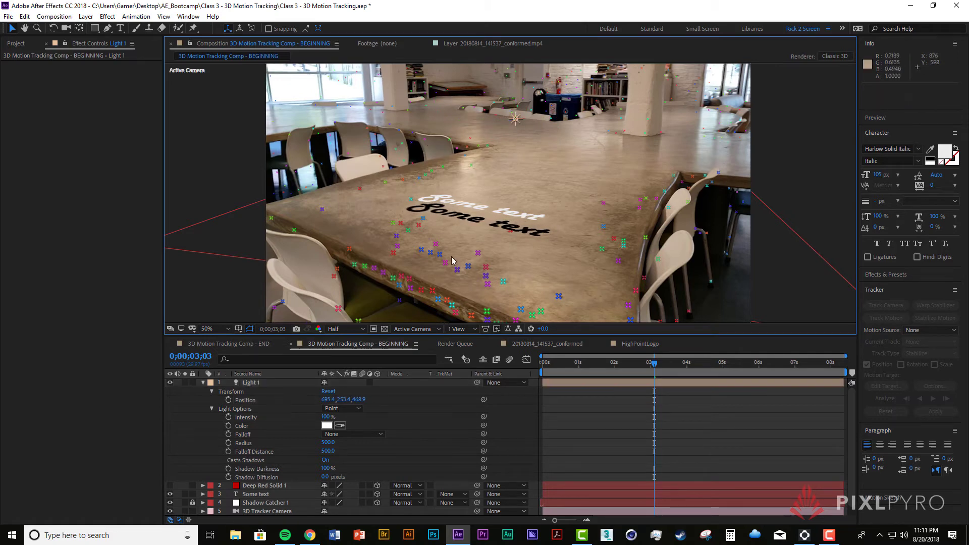
pyautogui.click(259, 383)
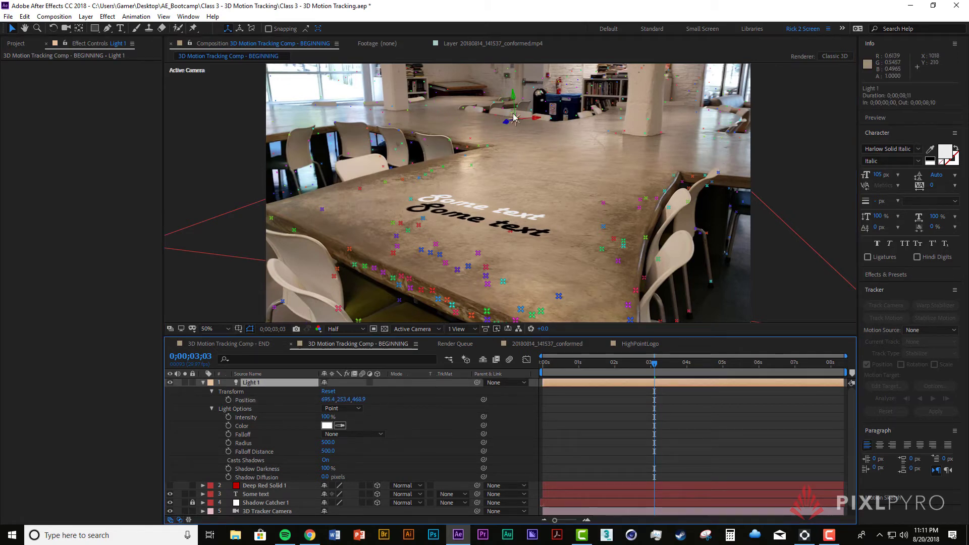
pyautogui.moveTo(515, 107); pyautogui.dragTo(526, 119)
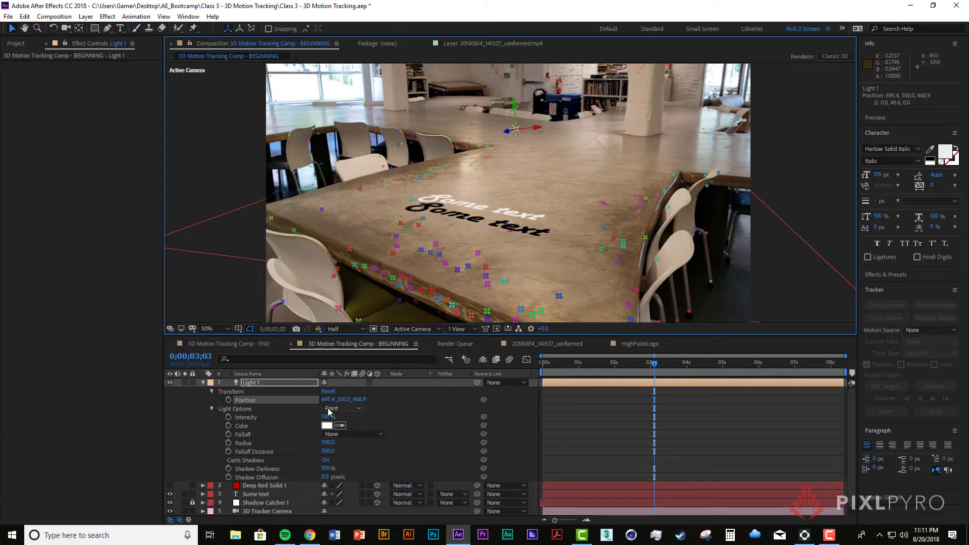
# Change Light 1's type to Spot and move it to about 1376.0, 616.3, 927.8
pyautogui.click(342, 408)
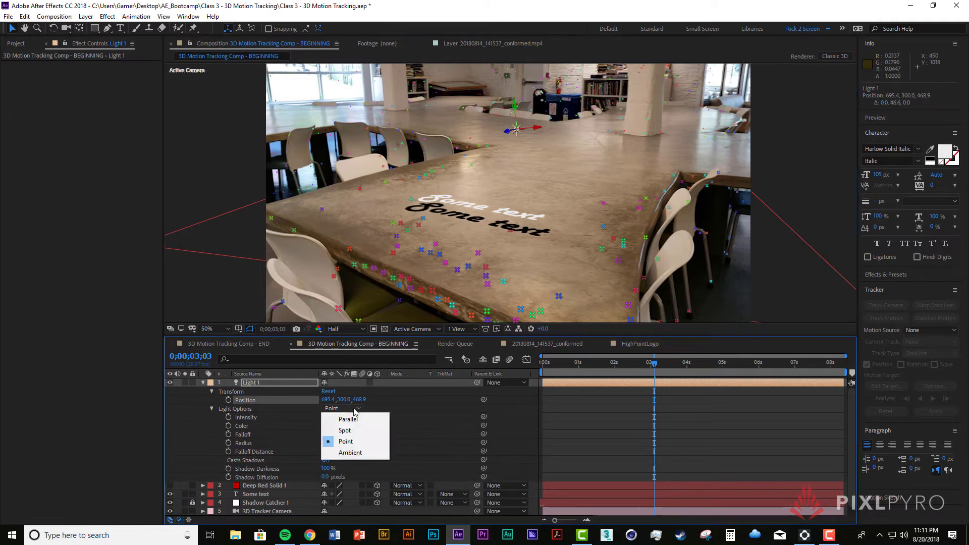
pyautogui.click(370, 430)
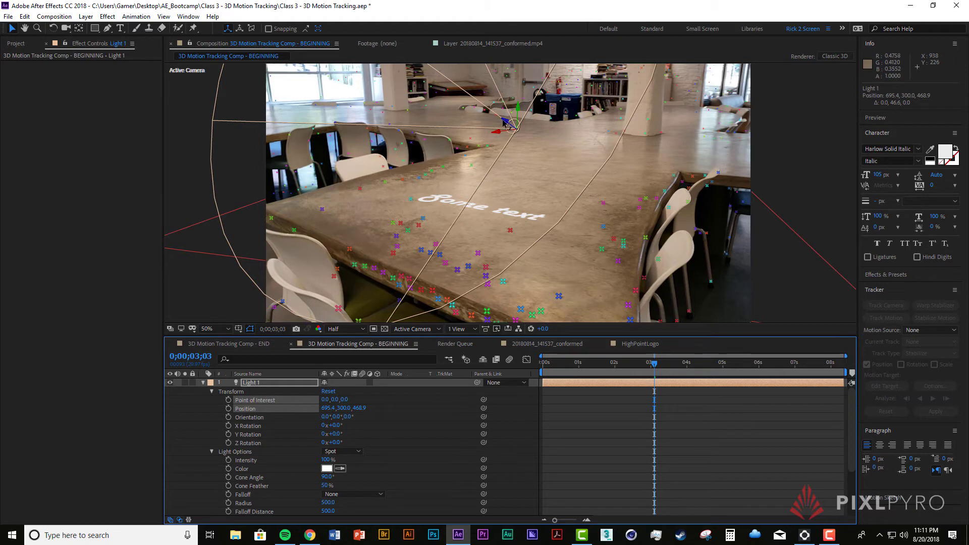
pyautogui.moveTo(504, 122); pyautogui.dragTo(692, 261)
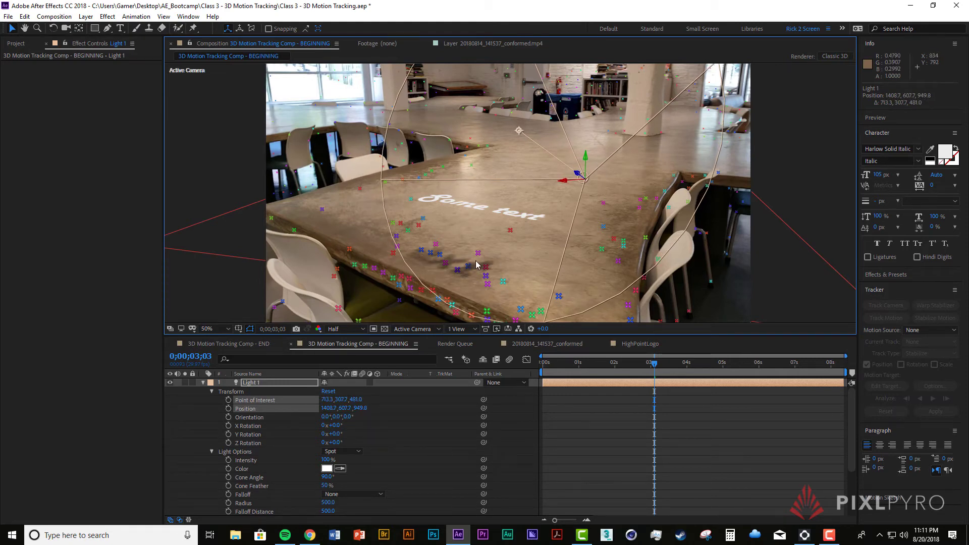
pyautogui.moveTo(577, 174); pyautogui.dragTo(529, 176)
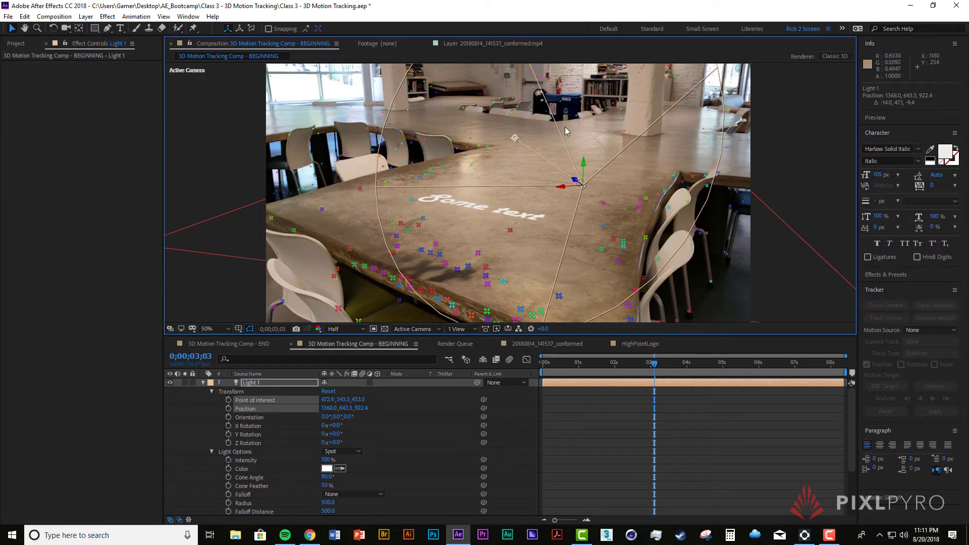
pyautogui.moveTo(583, 172)
pyautogui.mouseDown()
pyautogui.moveTo(580, 157)
pyautogui.moveTo(582, 167)
pyautogui.mouseUp()
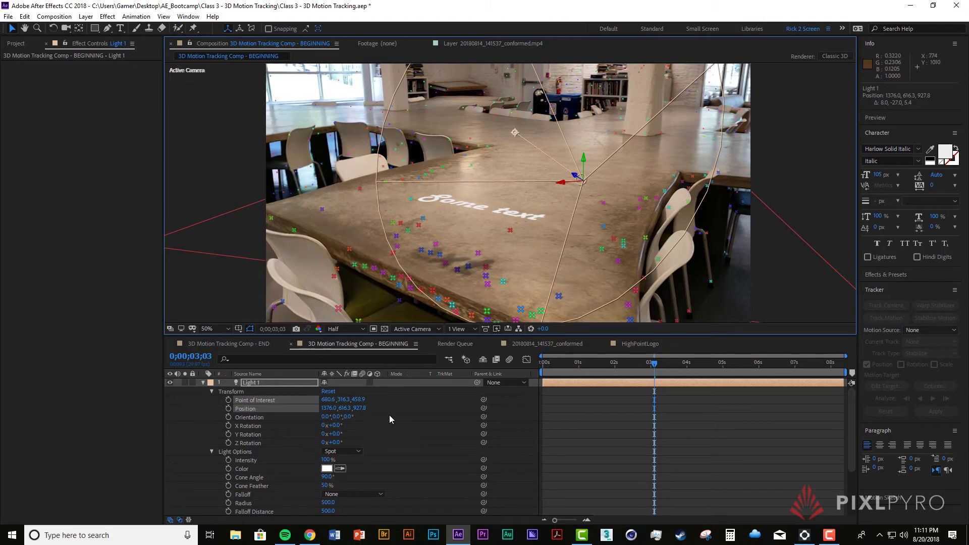
# Set Light 1's point of interest to about 620.6, 1016.3, 1266.9 and its position to about 1229.0, 125.3, 927.8
pyautogui.moveTo(342, 401); pyautogui.dragTo(648, 430)
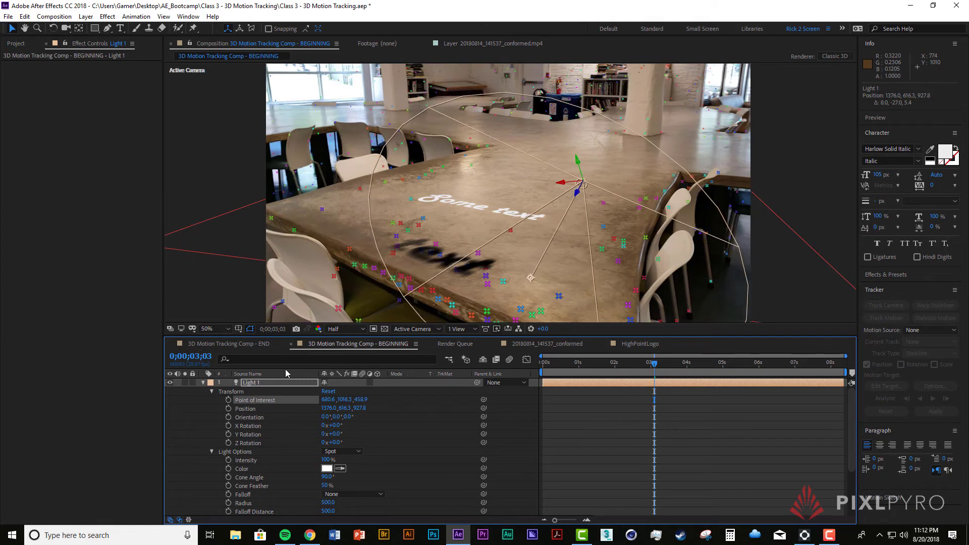
pyautogui.moveTo(342, 408); pyautogui.dragTo(289, 420)
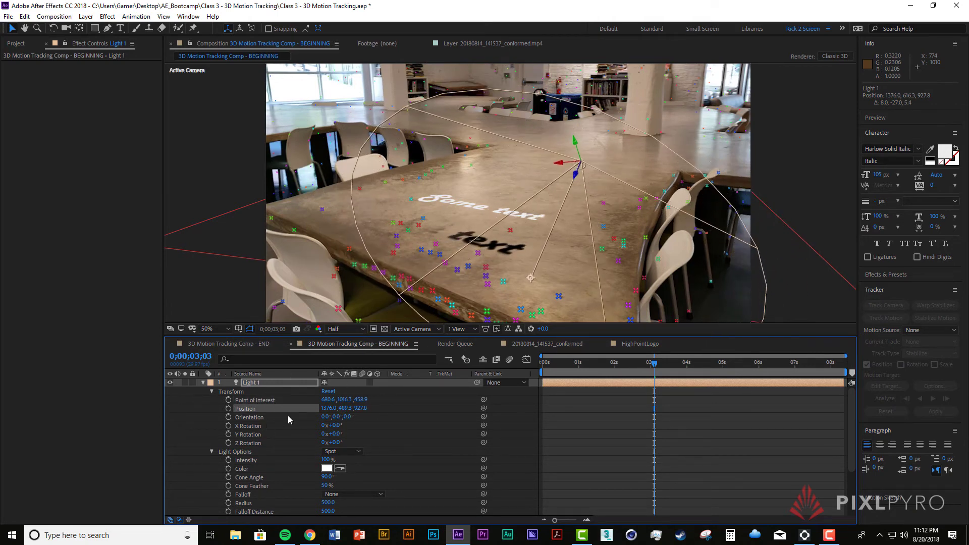
pyautogui.moveTo(352, 413); pyautogui.dragTo(748, 377)
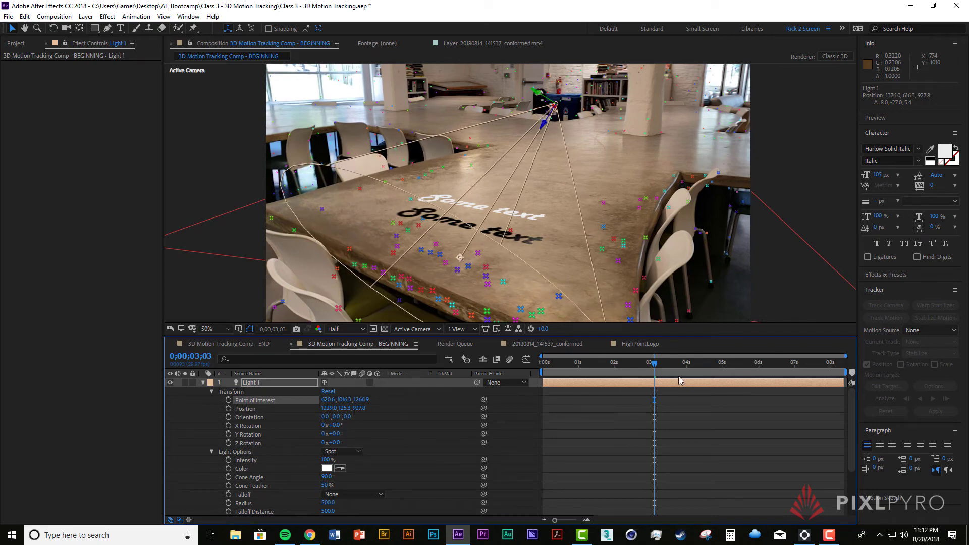
# At 0;00;07;04, move Light 1 to about 989.2, -89.3, 1061.5 and aim its point of interest at about 1066.8, 801.7, 1369.6
pyautogui.moveTo(656, 364); pyautogui.dragTo(799, 391)
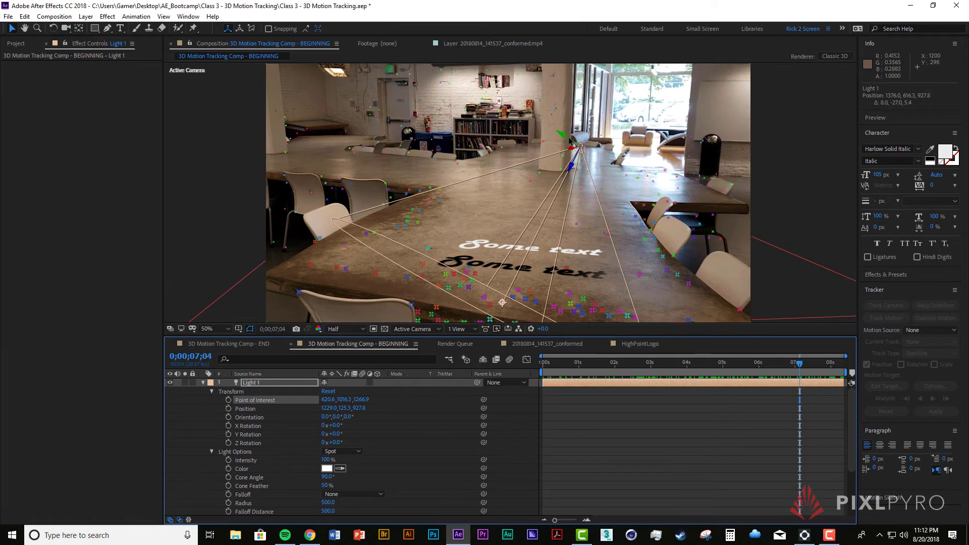
pyautogui.moveTo(569, 139); pyautogui.dragTo(497, 130)
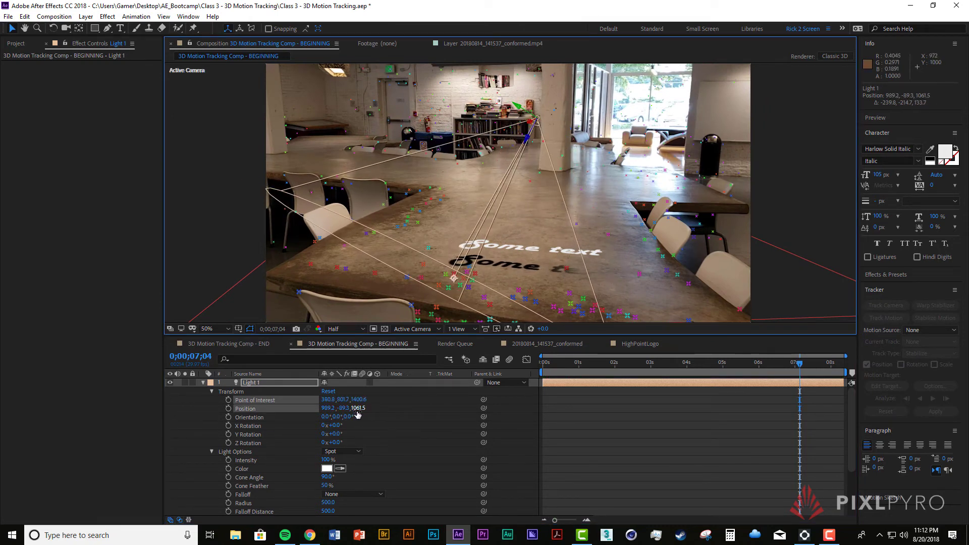
pyautogui.moveTo(360, 399); pyautogui.dragTo(484, 417)
pyautogui.moveTo(649, 413); pyautogui.dragTo(693, 417)
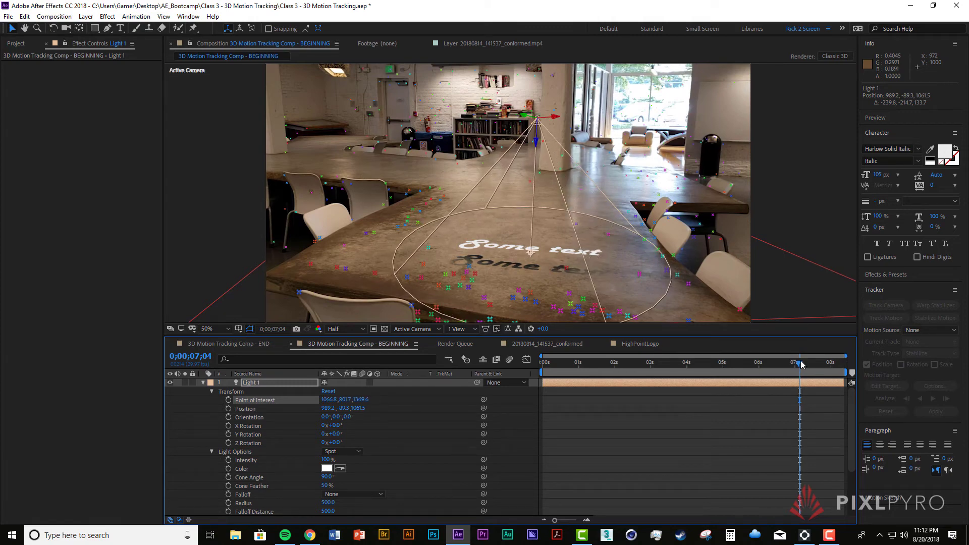
# At the composition's start, shift Light 1 to about 860.8, -89.3, 1116.0 with its point of interest at about 850.4, 801.7, 1424.1
pyautogui.moveTo(802, 364); pyautogui.dragTo(492, 363)
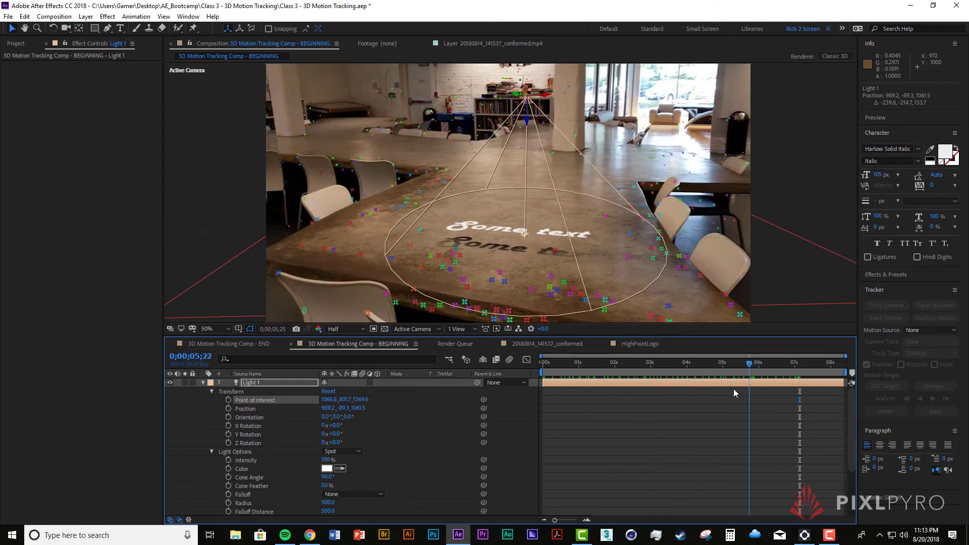
pyautogui.moveTo(639, 378); pyautogui.dragTo(496, 368)
pyautogui.moveTo(533, 101); pyautogui.dragTo(486, 155)
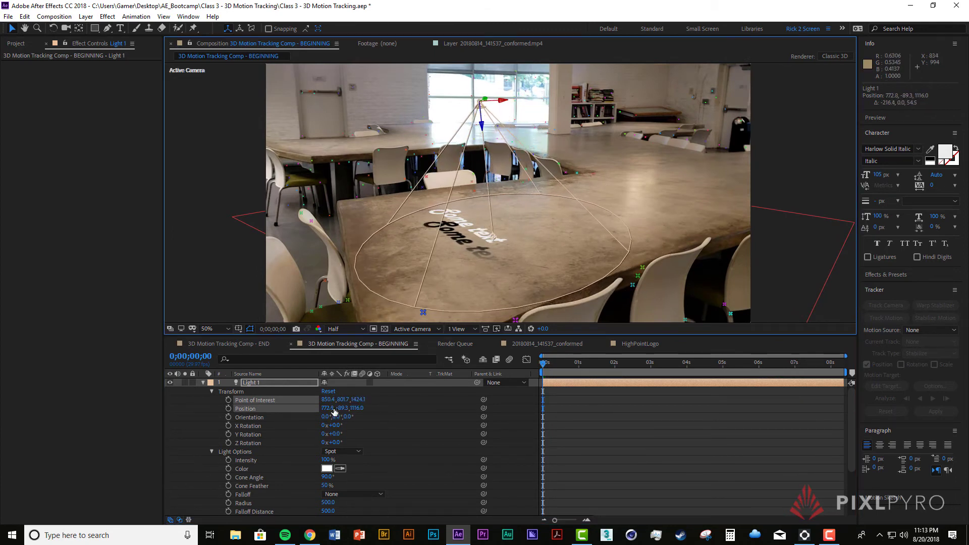
pyautogui.click(327, 399)
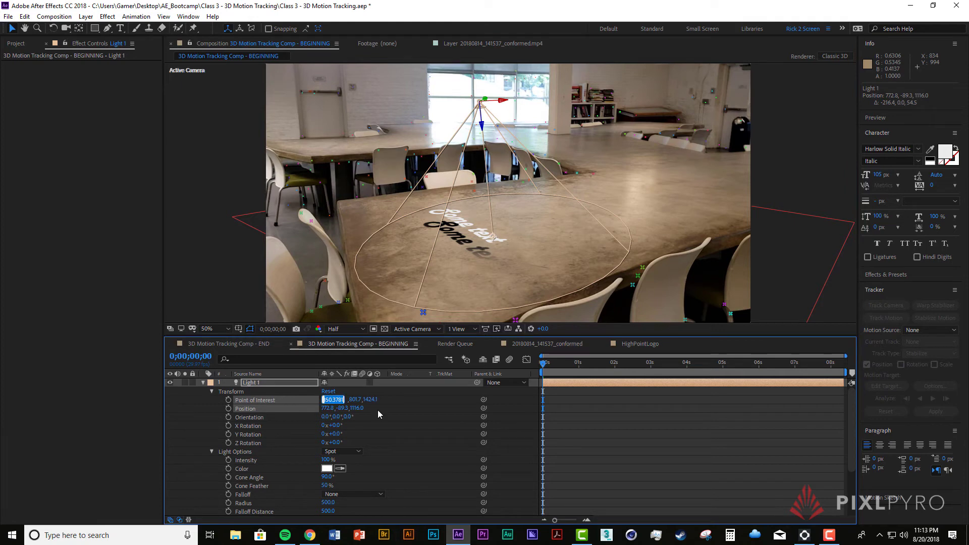
pyautogui.click(377, 410)
pyautogui.click(328, 408)
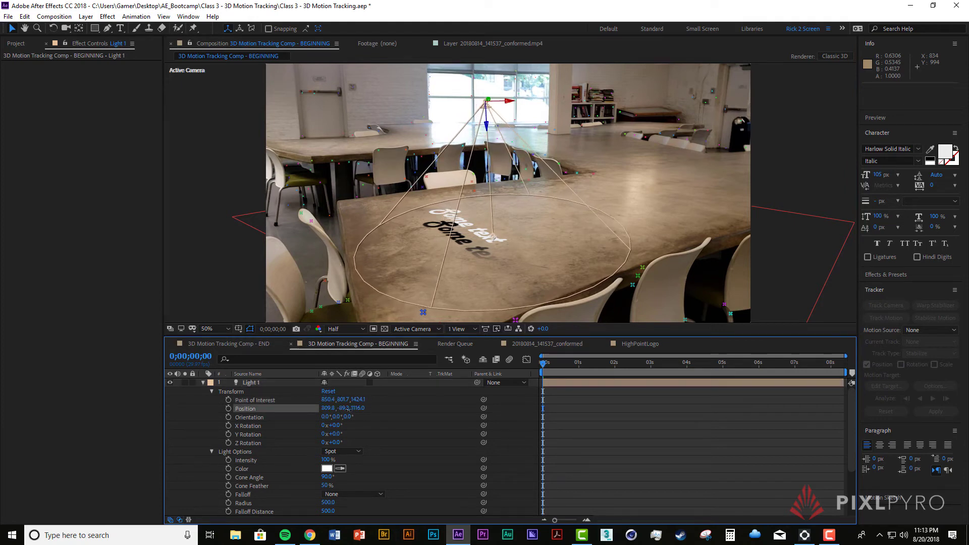
pyautogui.moveTo(348, 409); pyautogui.dragTo(363, 412)
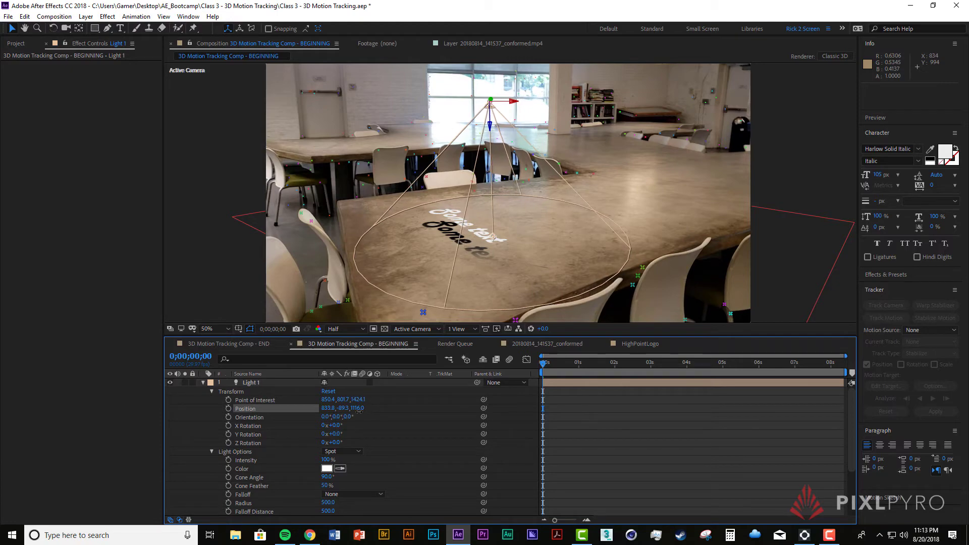
pyautogui.moveTo(364, 412); pyautogui.dragTo(375, 413)
# Raise Light 1 with its point of interest high above the table, to a position of about 866.2, -552.4, 955.8
pyautogui.click(546, 381)
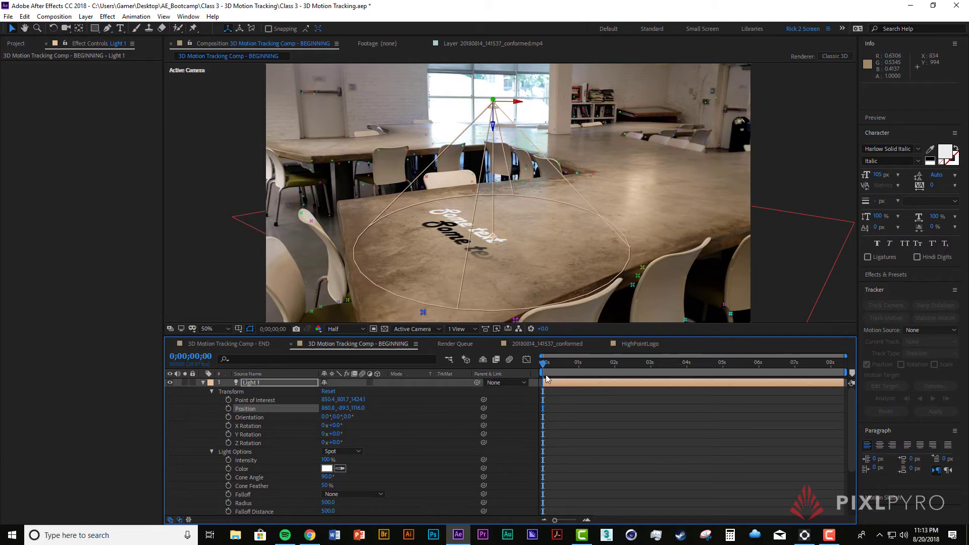
pyautogui.moveTo(541, 367)
pyautogui.mouseDown()
pyautogui.moveTo(806, 361)
pyautogui.moveTo(540, 386)
pyautogui.mouseUp()
pyautogui.click(494, 129)
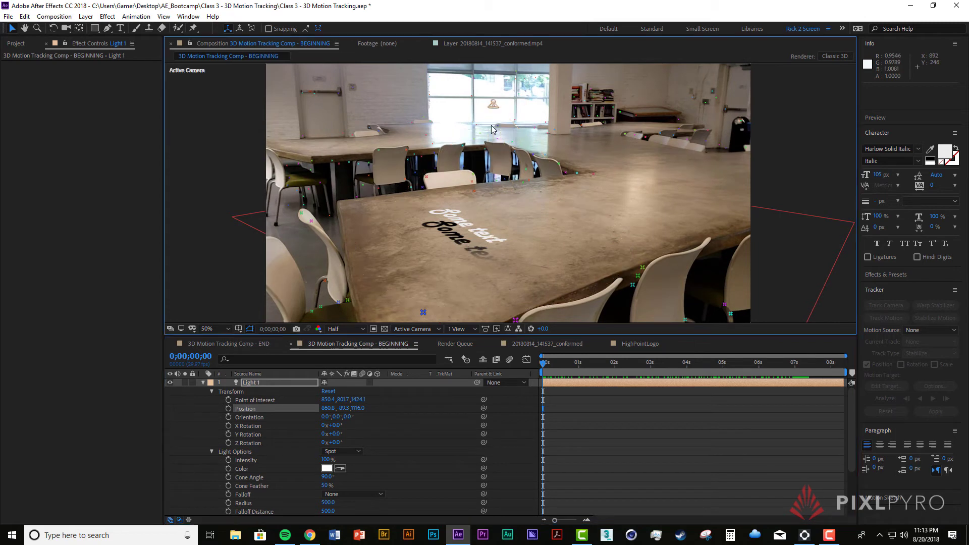
pyautogui.click(264, 383)
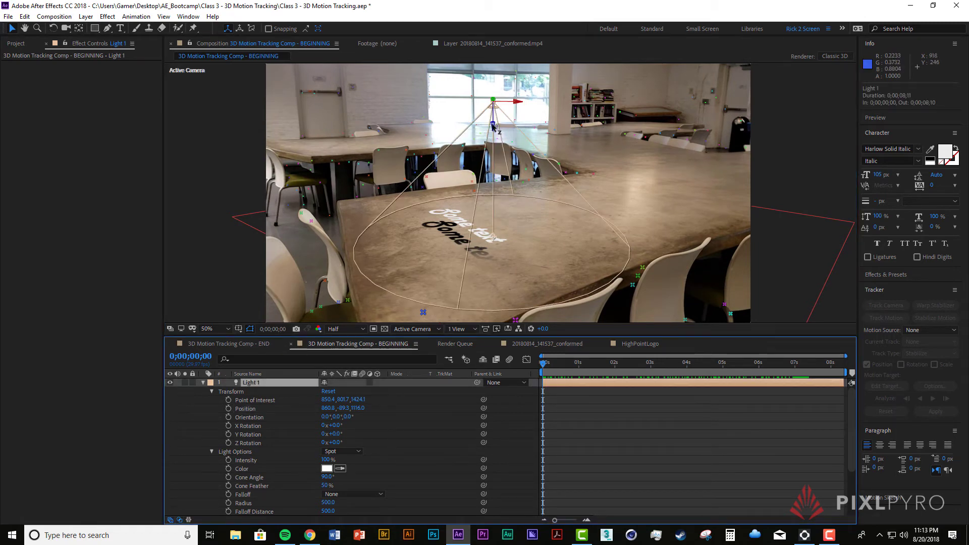
pyautogui.moveTo(493, 126); pyautogui.dragTo(499, 64)
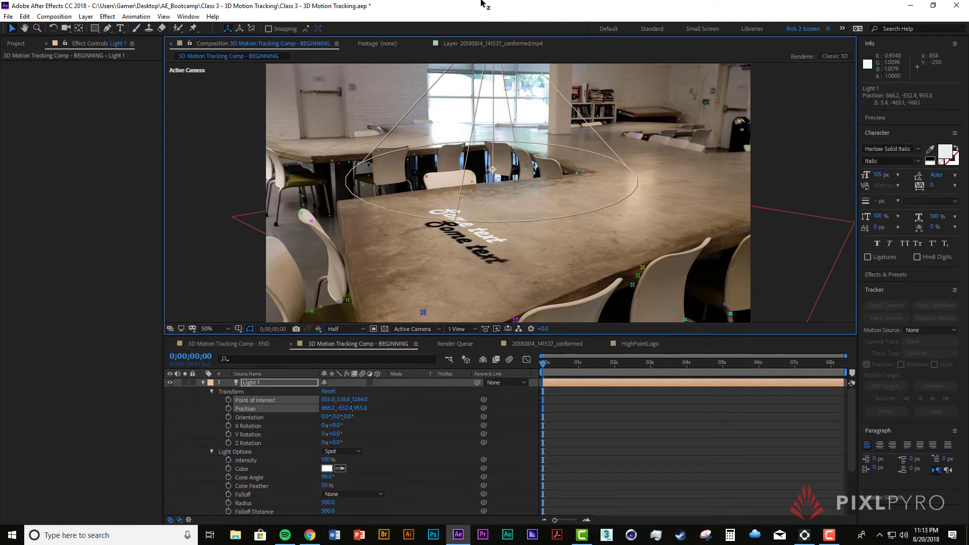
pyautogui.moveTo(487, 107); pyautogui.dragTo(499, 53)
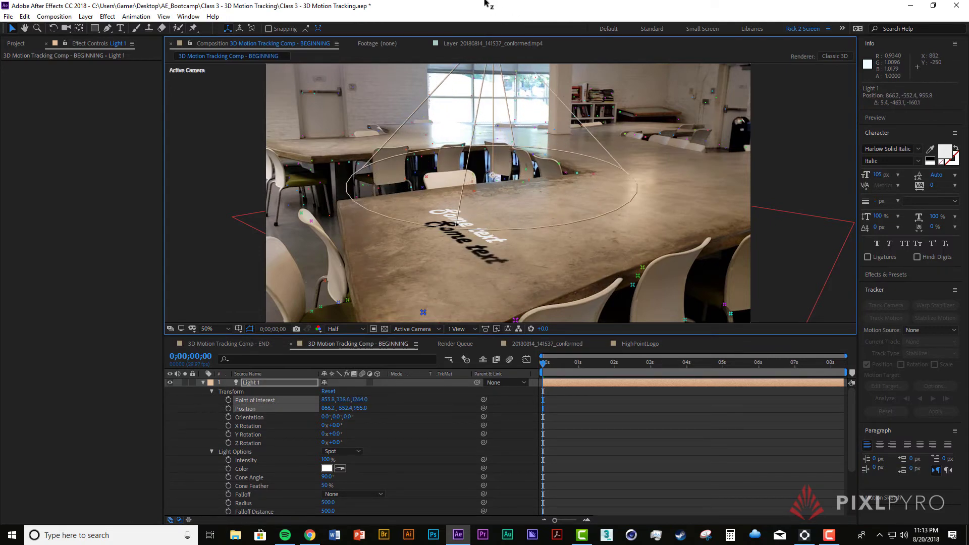
# Play the composition repeatedly from the start to examine the text's shadow under the raised light
pyautogui.moveTo(549, 369)
pyautogui.mouseDown()
pyautogui.moveTo(789, 382)
pyautogui.moveTo(630, 387)
pyautogui.moveTo(715, 392)
pyautogui.moveTo(776, 386)
pyautogui.moveTo(535, 372)
pyautogui.mouseUp()
pyautogui.press('space')
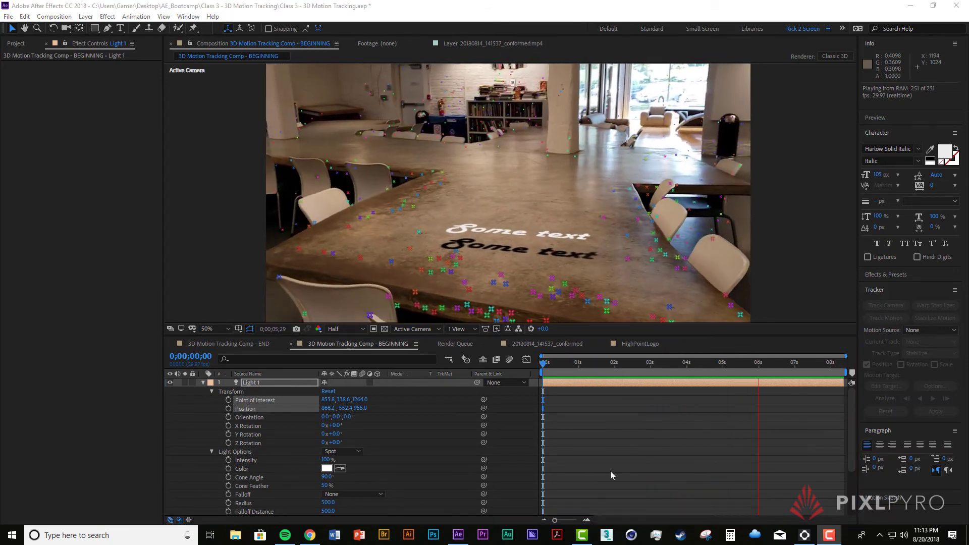
pyautogui.press('space')
pyautogui.press('space')
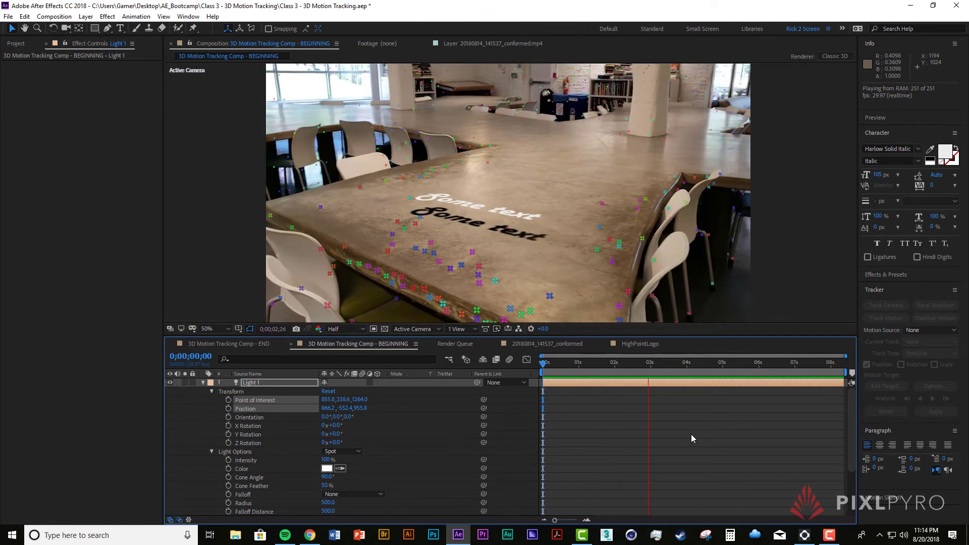
pyautogui.press('space')
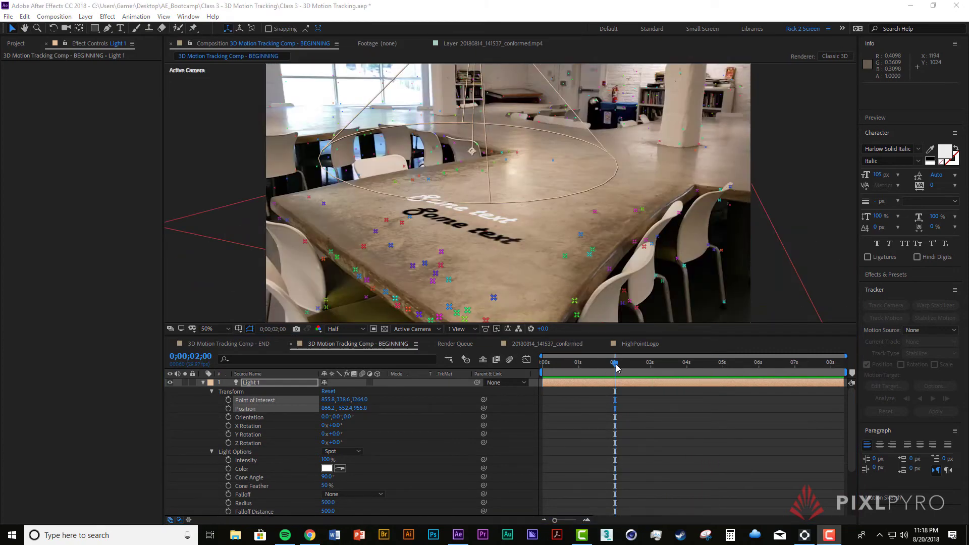
pyautogui.moveTo(616, 362); pyautogui.dragTo(536, 377)
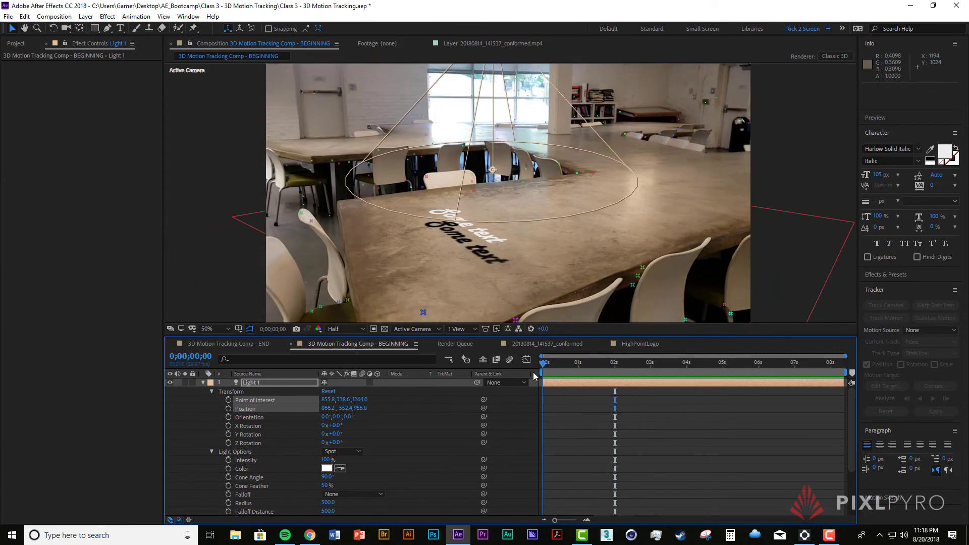
pyautogui.press('space')
pyautogui.press('space')
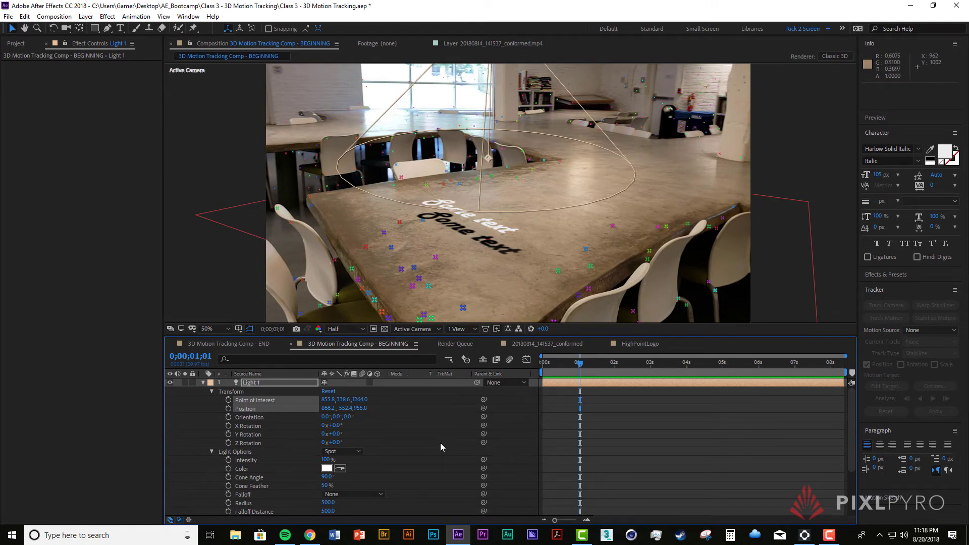
# Set Light 1's shadow diffusion to about 183 pixels and its shadow darkness to 59%
pyautogui.scroll(-1, 440, 443)
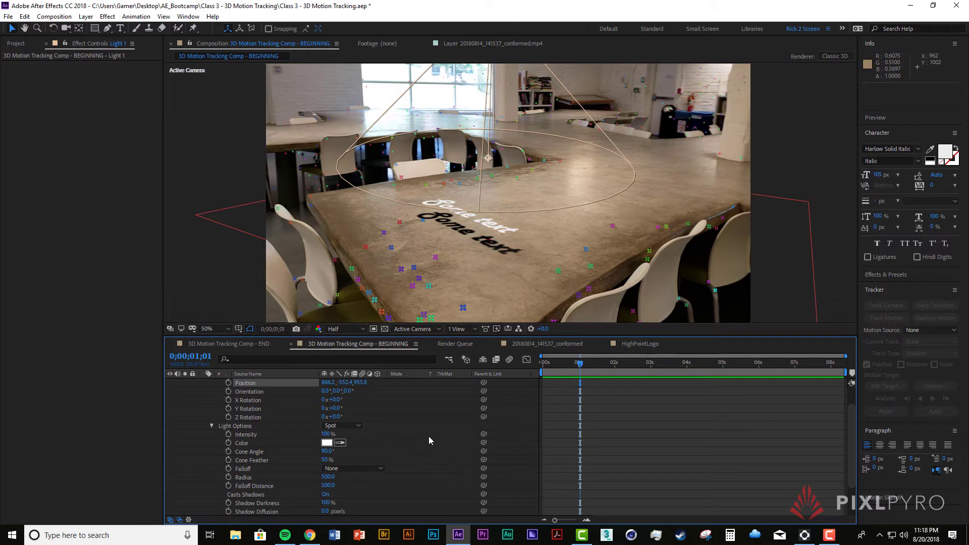
pyautogui.scroll(-1, 428, 440)
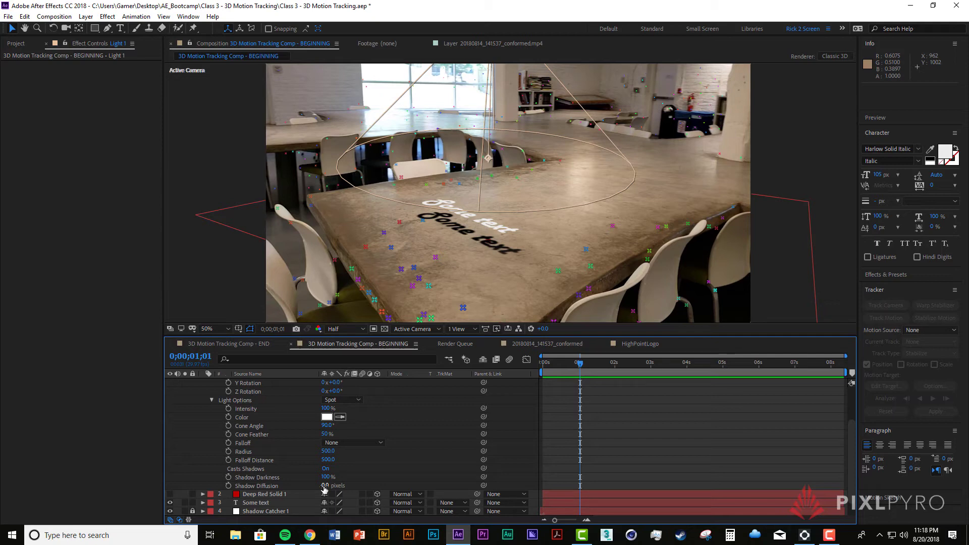
pyautogui.moveTo(324, 485); pyautogui.dragTo(330, 490)
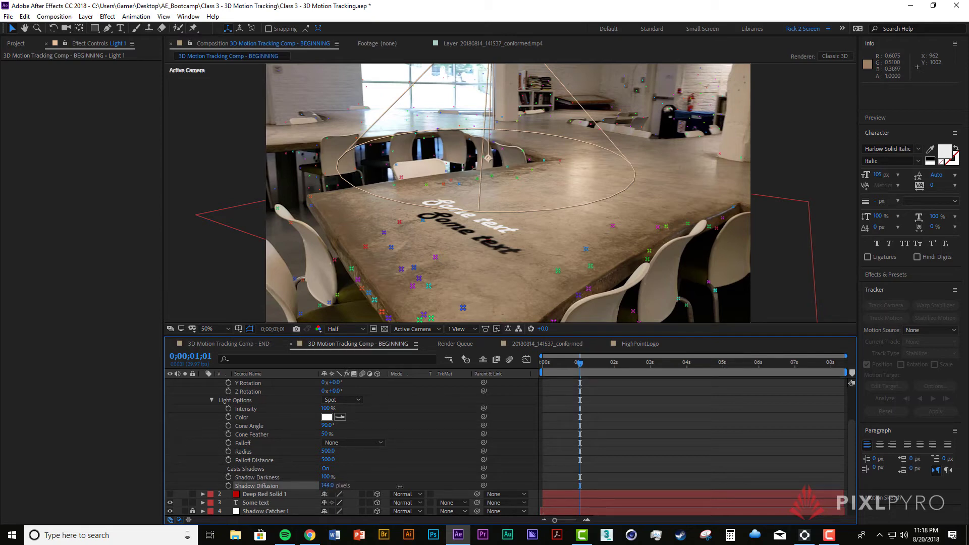
pyautogui.scroll(3, 576, 449)
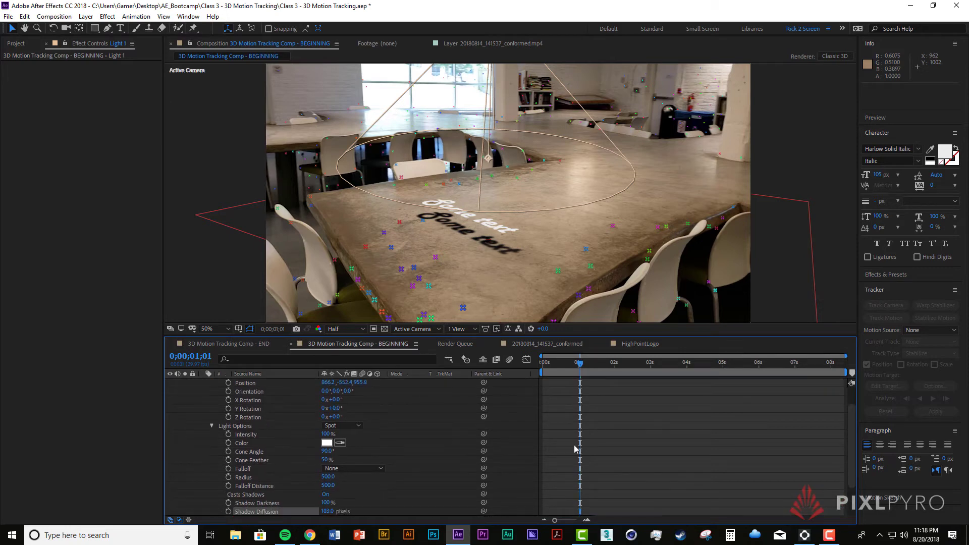
pyautogui.scroll(-3, 575, 448)
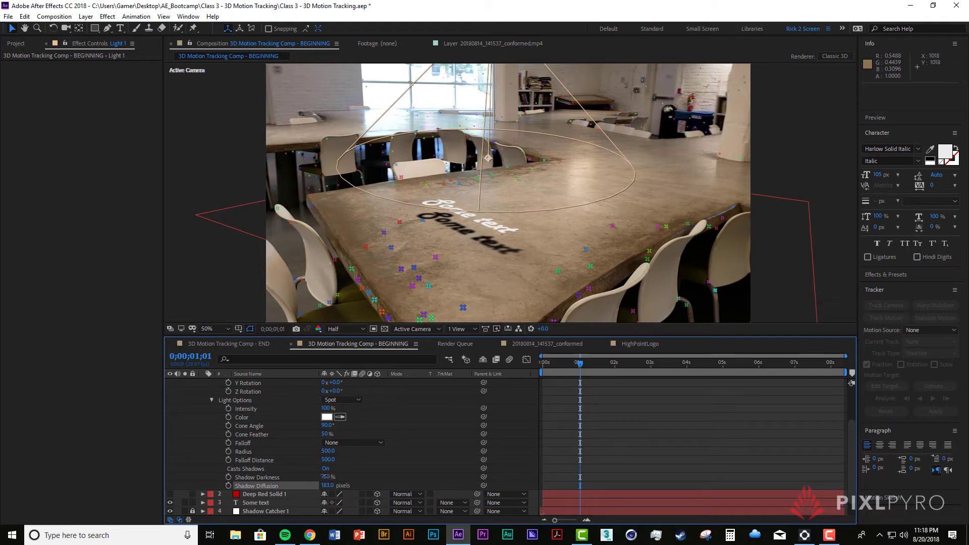
pyautogui.moveTo(325, 477); pyautogui.dragTo(305, 474)
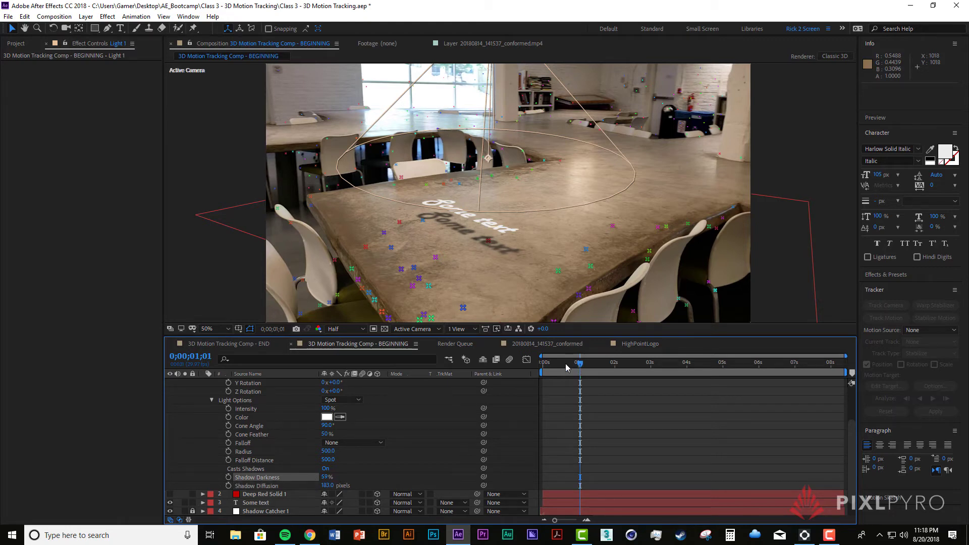
# Preview the softened shadow, and set Light 1's shadow darkness to 65% and shadow diffusion to about 594 pixels
pyautogui.press('space')
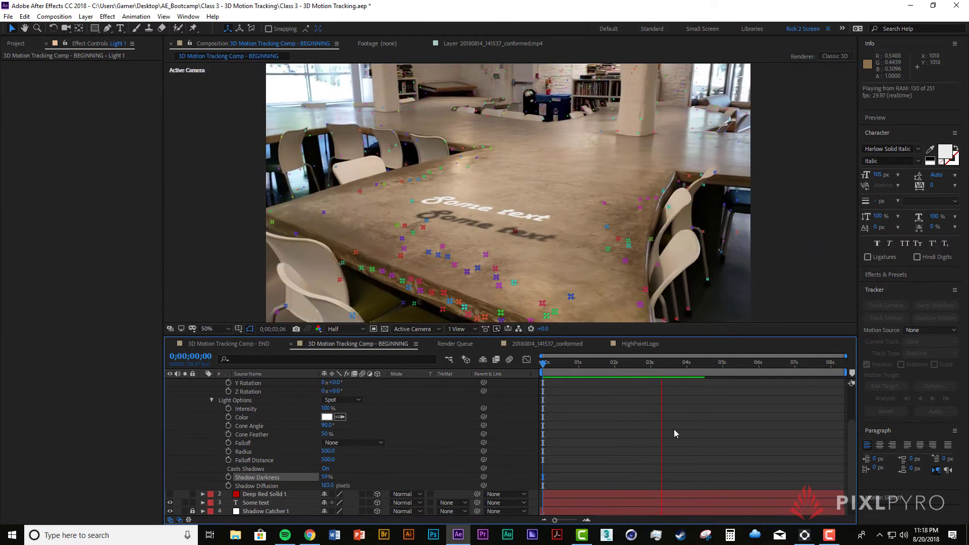
pyautogui.press('space')
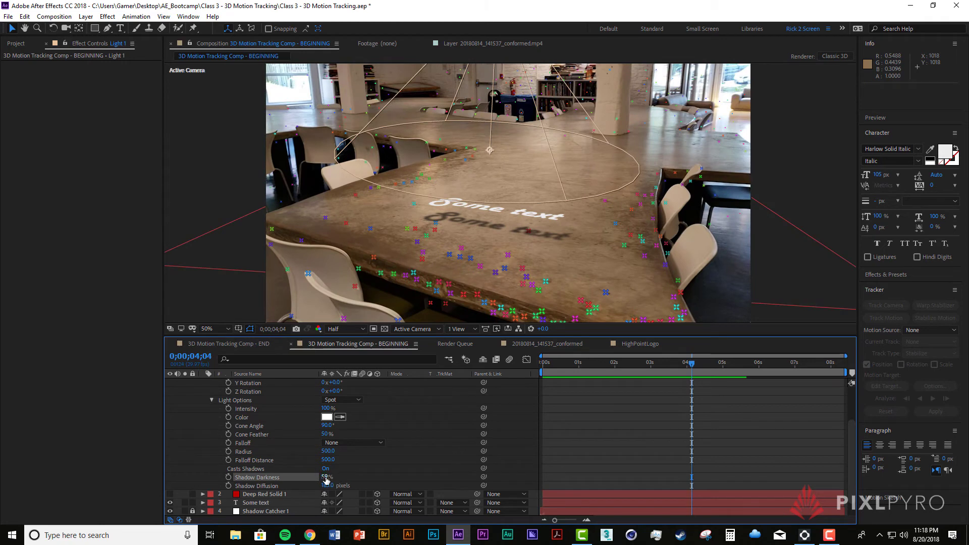
pyautogui.moveTo(328, 478); pyautogui.dragTo(329, 477)
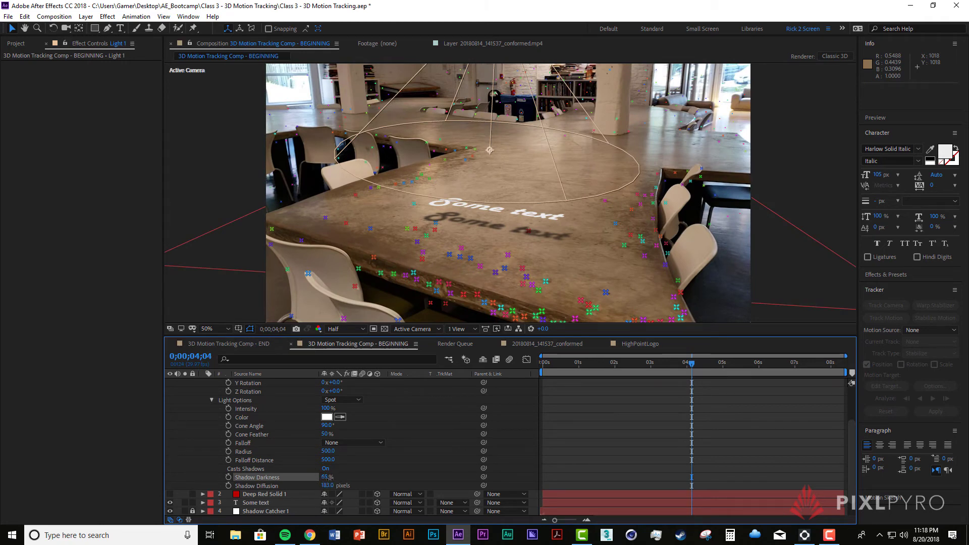
pyautogui.moveTo(328, 486); pyautogui.dragTo(334, 486)
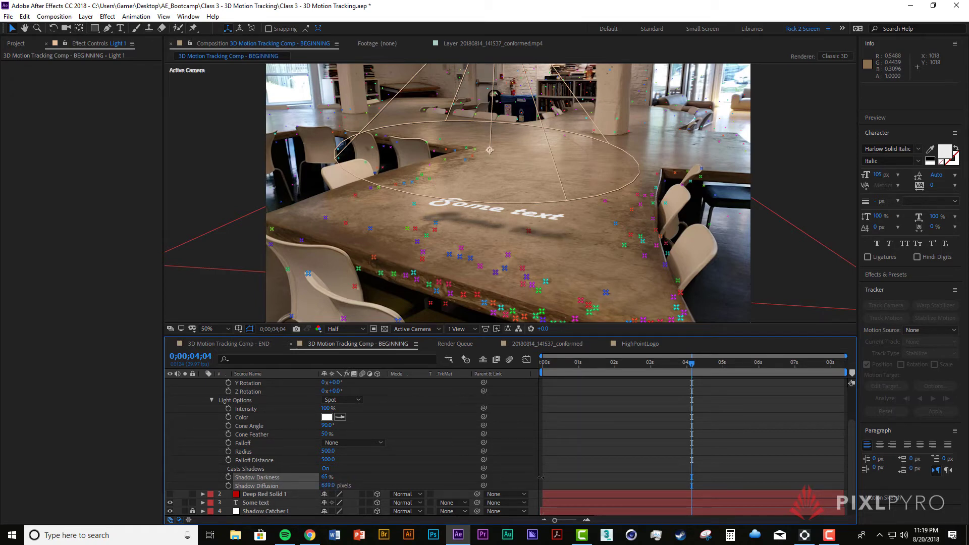
pyautogui.moveTo(541, 477); pyautogui.dragTo(394, 473)
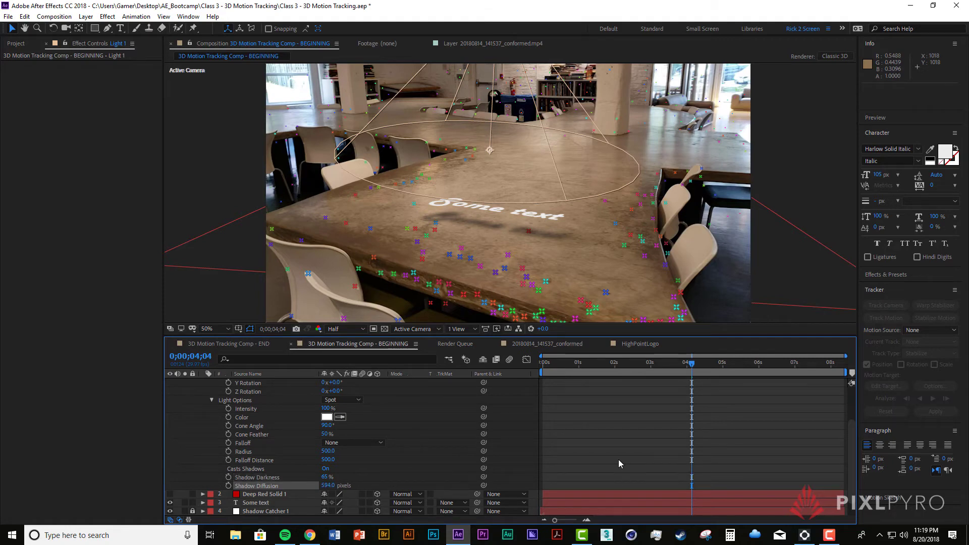
# Play the composition from the start to examine the diffused shadow beneath the text
pyautogui.press('space')
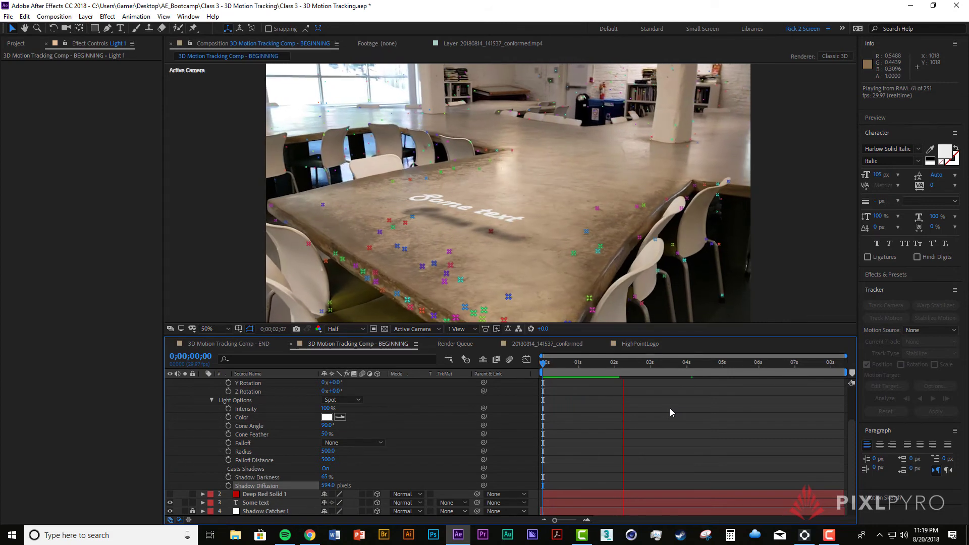
pyautogui.press('space')
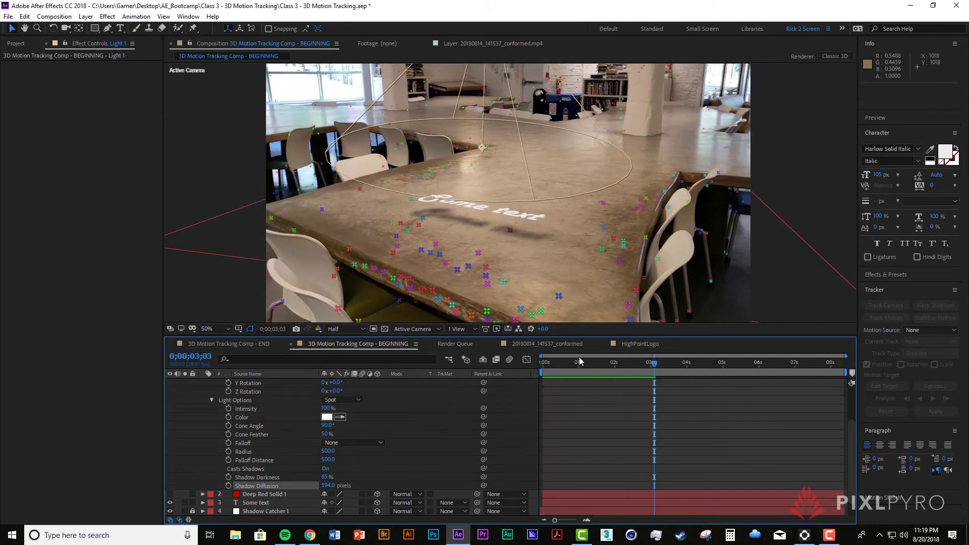
pyautogui.press('space')
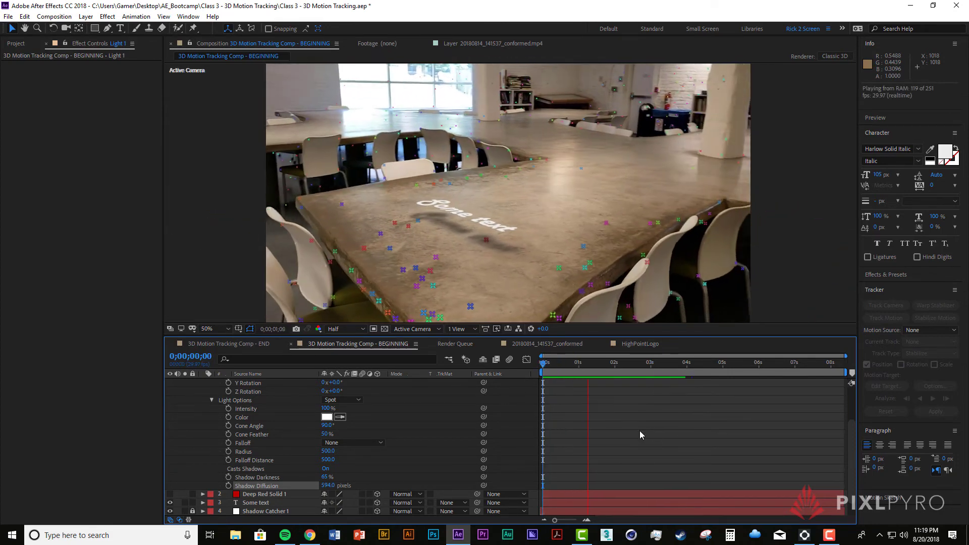
# Replay the shot from the beginning to check how the text's soft shadow holds up on the tabletop
pyautogui.press('space')
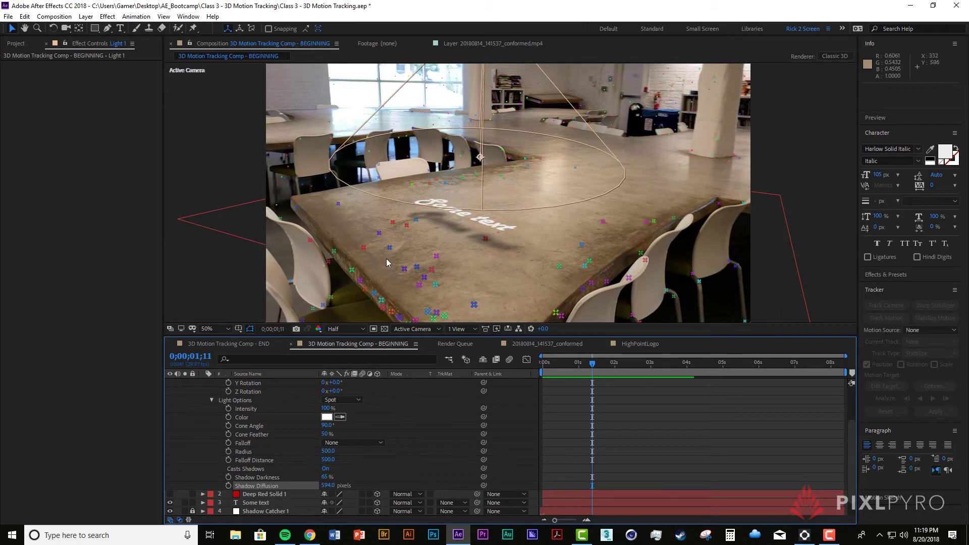
pyautogui.press('space')
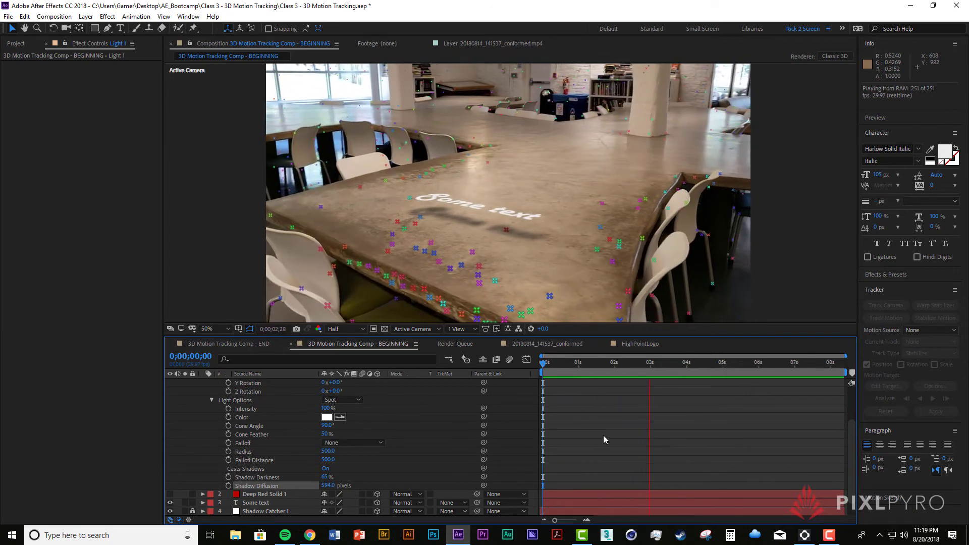
pyautogui.press('space')
pyautogui.scroll(3, 458, 438)
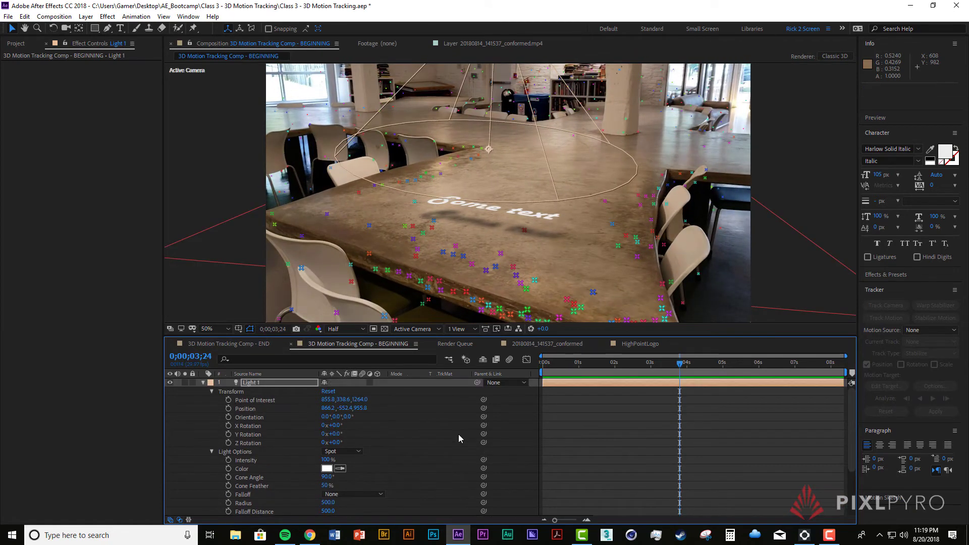
pyautogui.press('Home')
pyautogui.press('space')
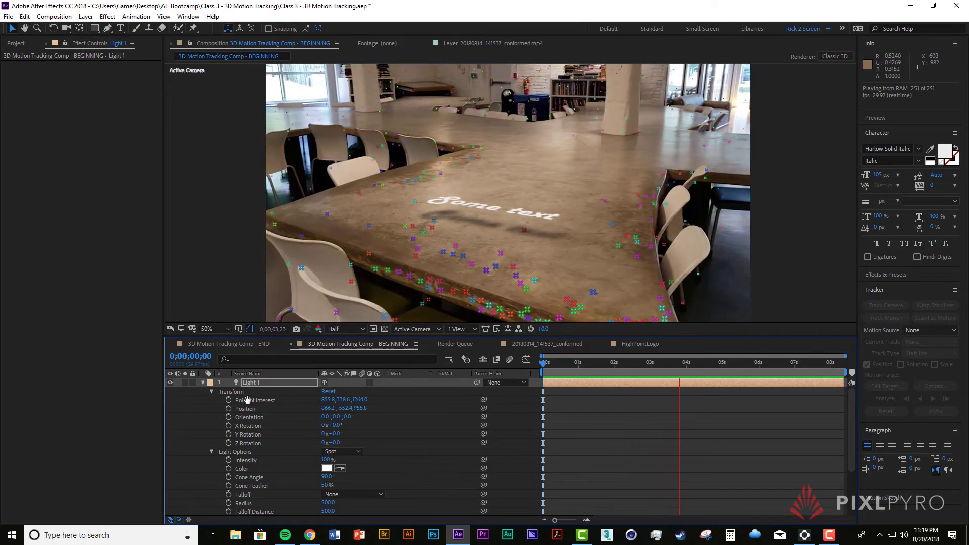
# Collapse Light 1's properties, reposition the Some text layer to about 606, 551, 1645 above the table, and preview it
pyautogui.click(201, 382)
pyautogui.click(203, 382)
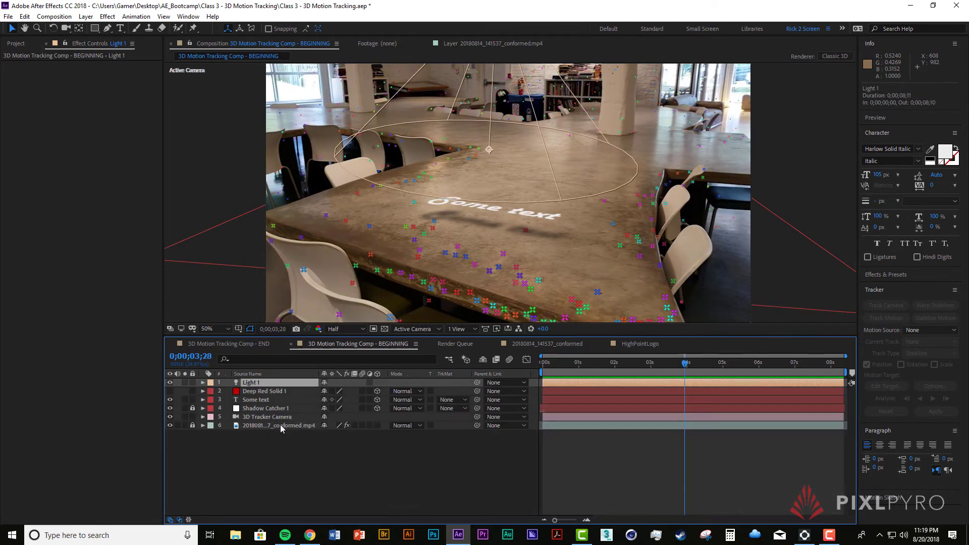
pyautogui.click(250, 400)
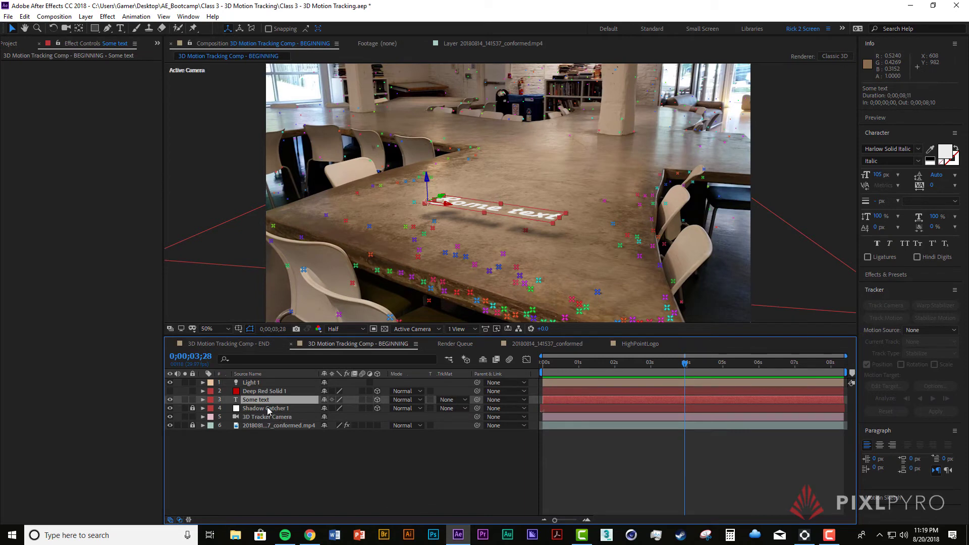
pyautogui.moveTo(441, 196)
pyautogui.mouseDown()
pyautogui.moveTo(473, 181)
pyautogui.moveTo(470, 194)
pyautogui.moveTo(453, 189)
pyautogui.mouseUp()
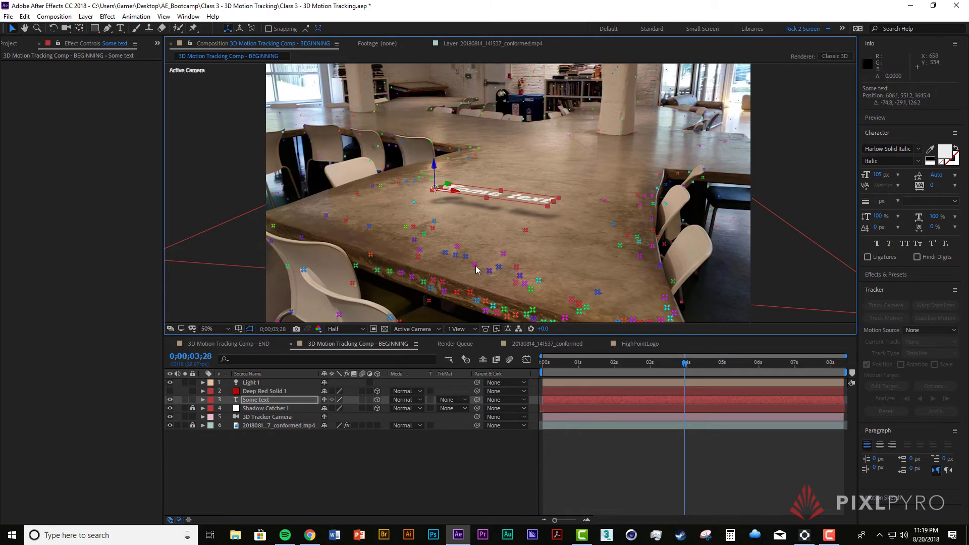
pyautogui.moveTo(564, 363); pyautogui.dragTo(590, 370)
pyautogui.press('space')
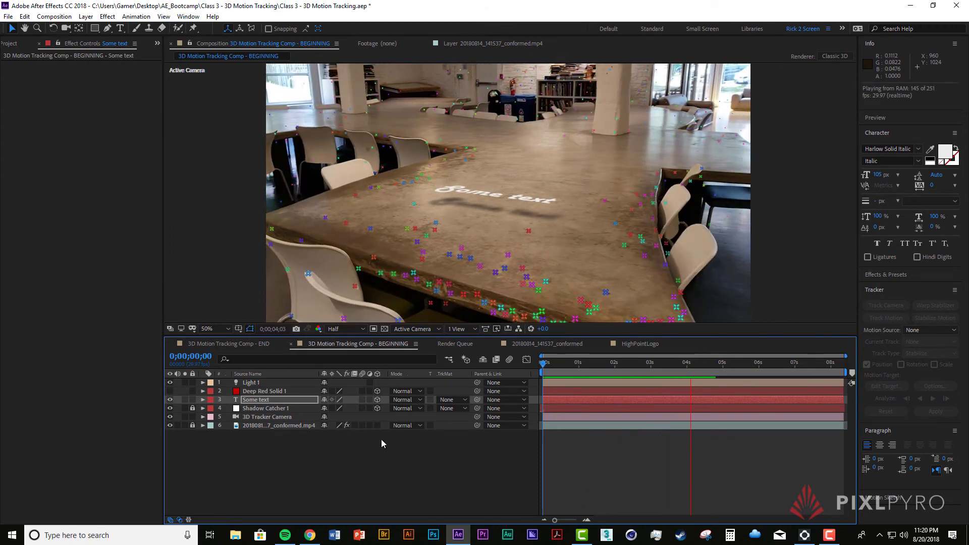
# Unlock the conformed footage layer, turn off Render Track Points in its 3D Camera Tracker, relock it and replay the shot
pyautogui.press('space')
pyautogui.click(271, 425)
pyautogui.click(193, 426)
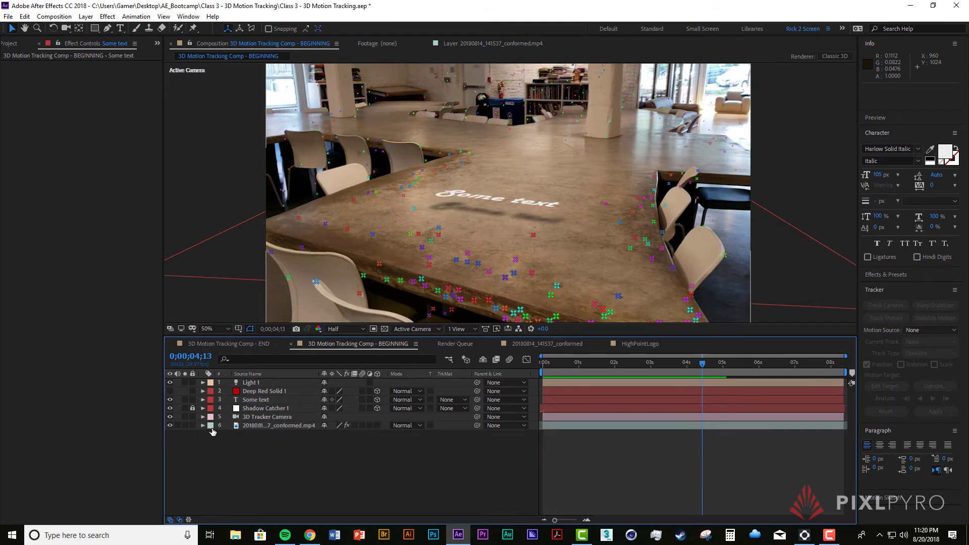
pyautogui.click(245, 426)
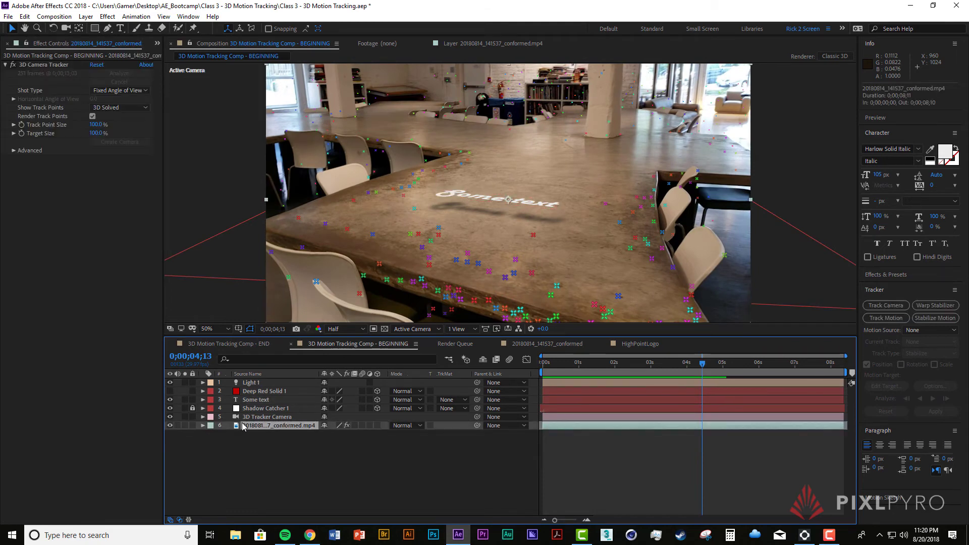
pyautogui.click(92, 117)
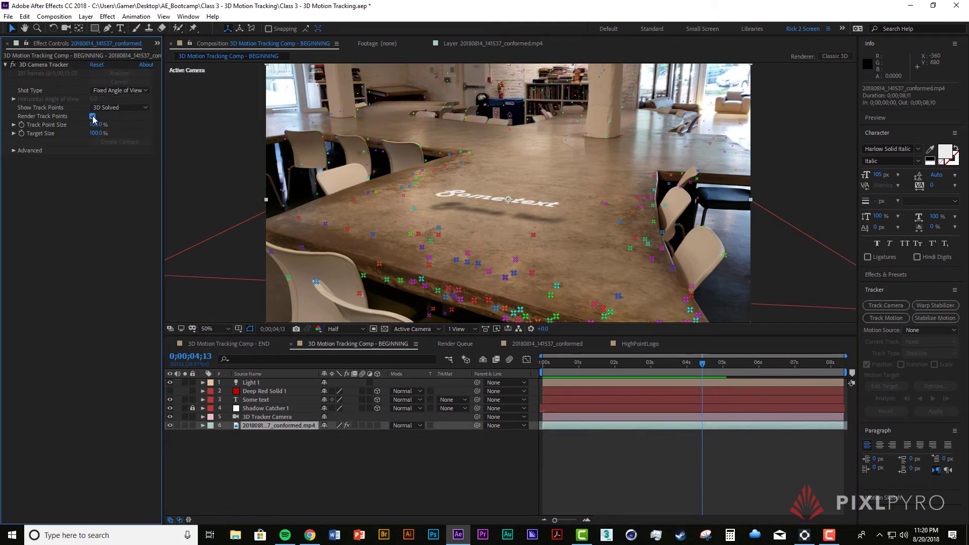
pyautogui.click(367, 478)
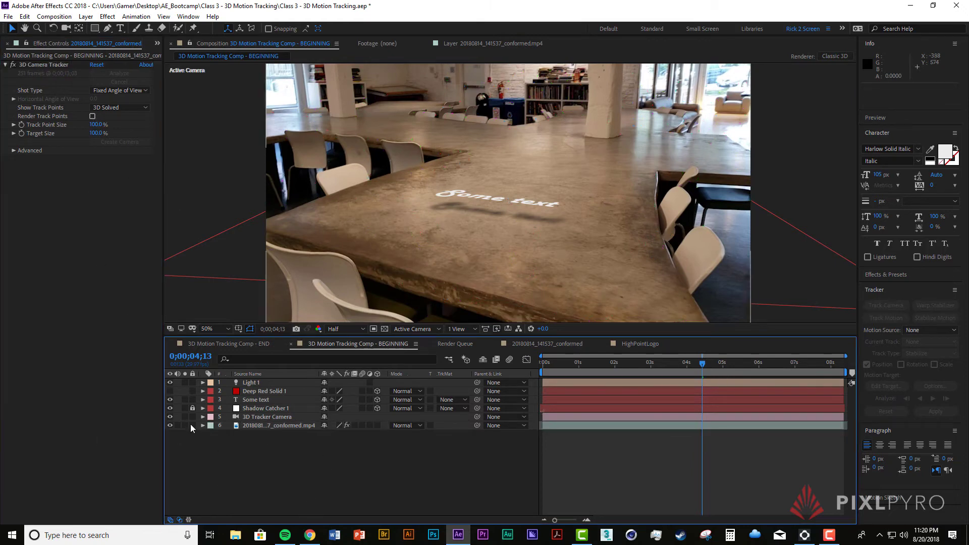
pyautogui.press('Home')
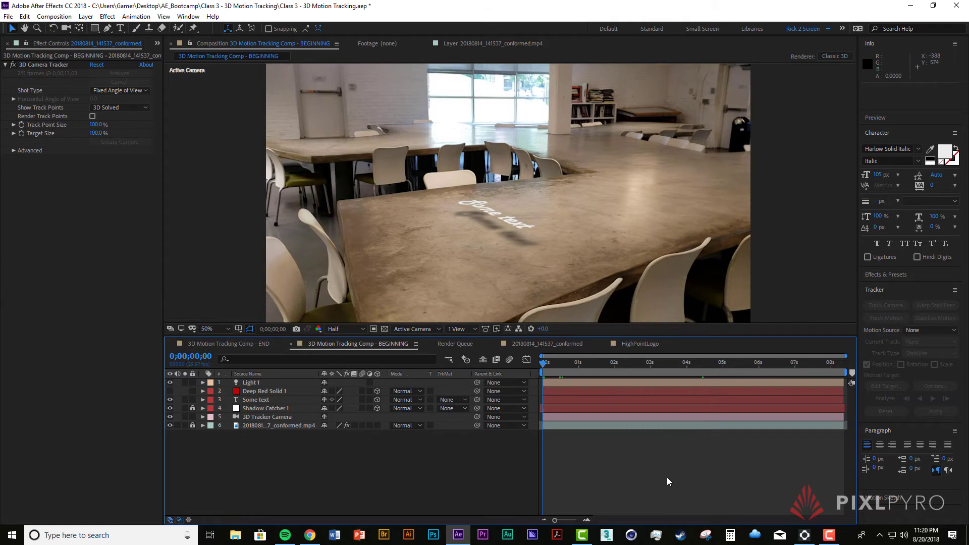
pyautogui.press('space')
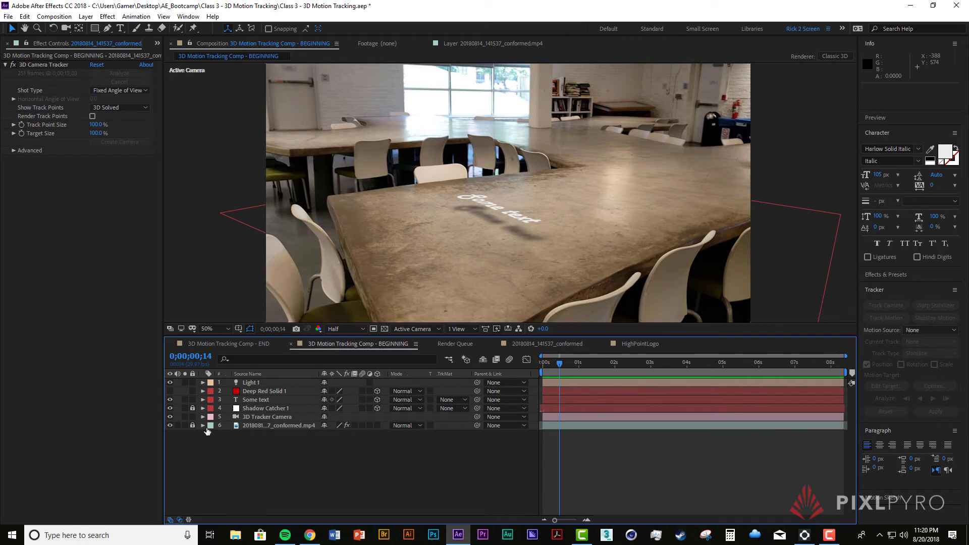
# Hide the Some text layer and open the HighPointLogo composition from the Class1_LogoReveal.aep folder
pyautogui.click(170, 399)
pyautogui.hotkey('ctrl', '0')
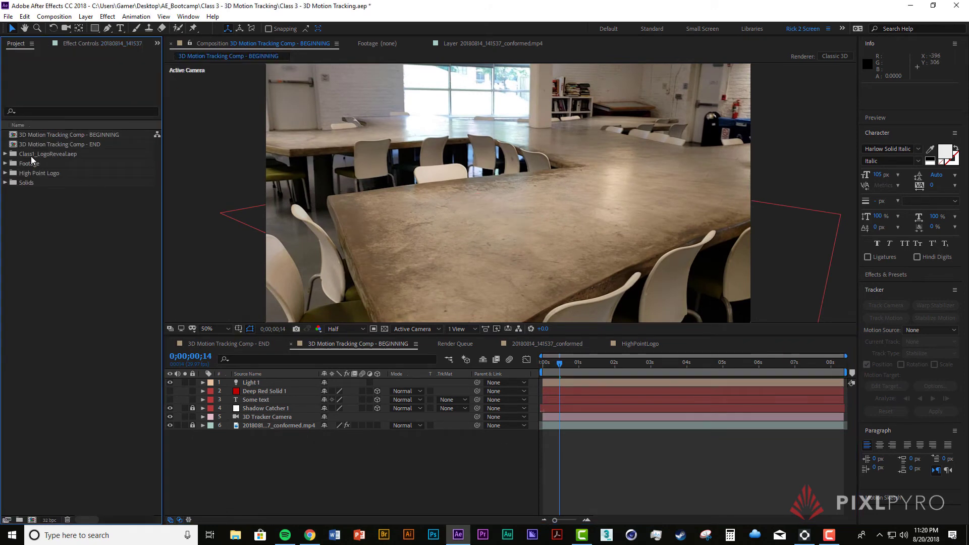
pyautogui.click(5, 154)
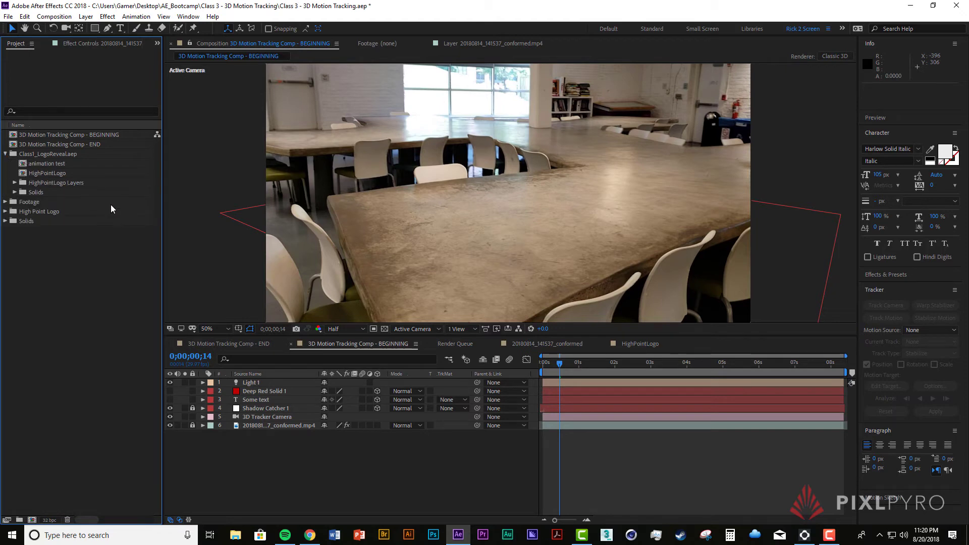
pyautogui.click(44, 173)
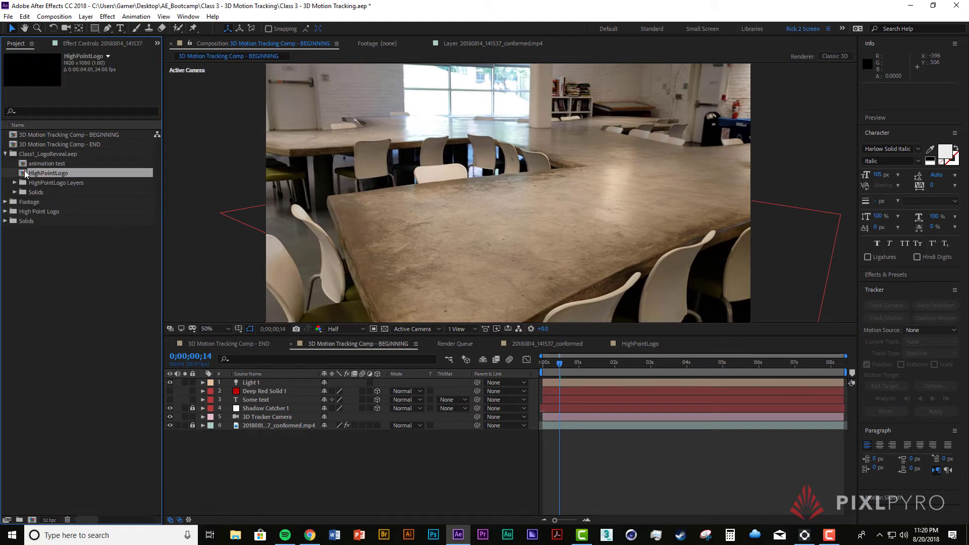
pyautogui.doubleClick(25, 174)
# Play the HighPointLogo composition to examine its logo reveal animation
pyautogui.press('space')
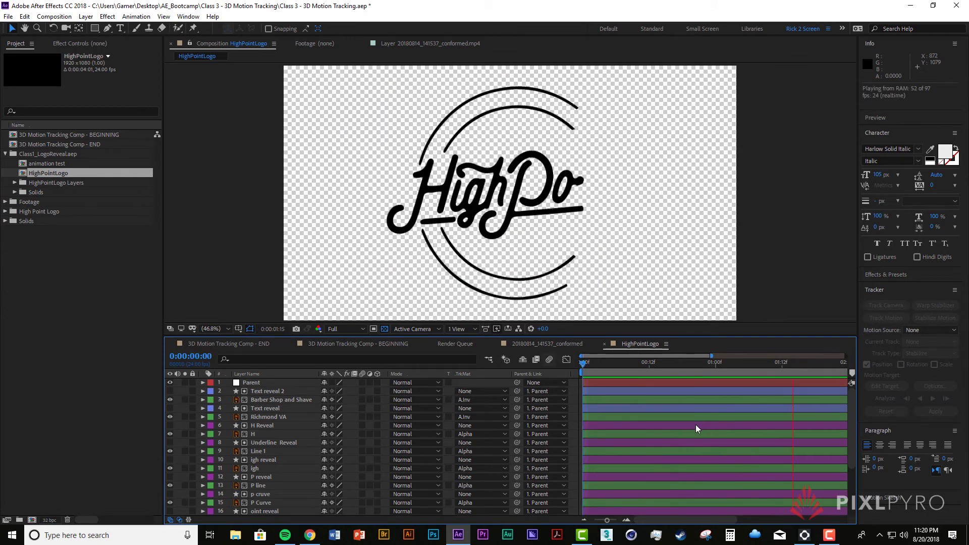
pyautogui.press('space')
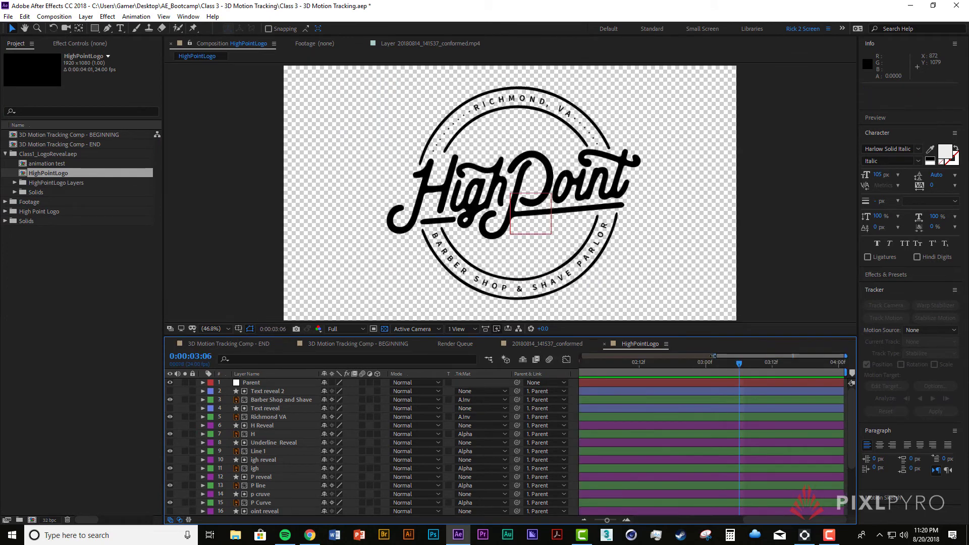
pyautogui.press('space')
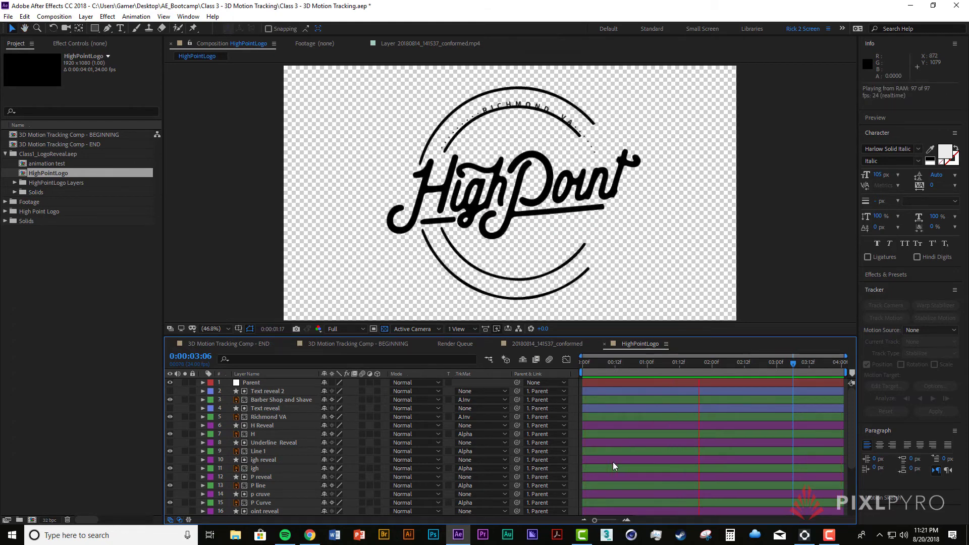
pyautogui.press('space')
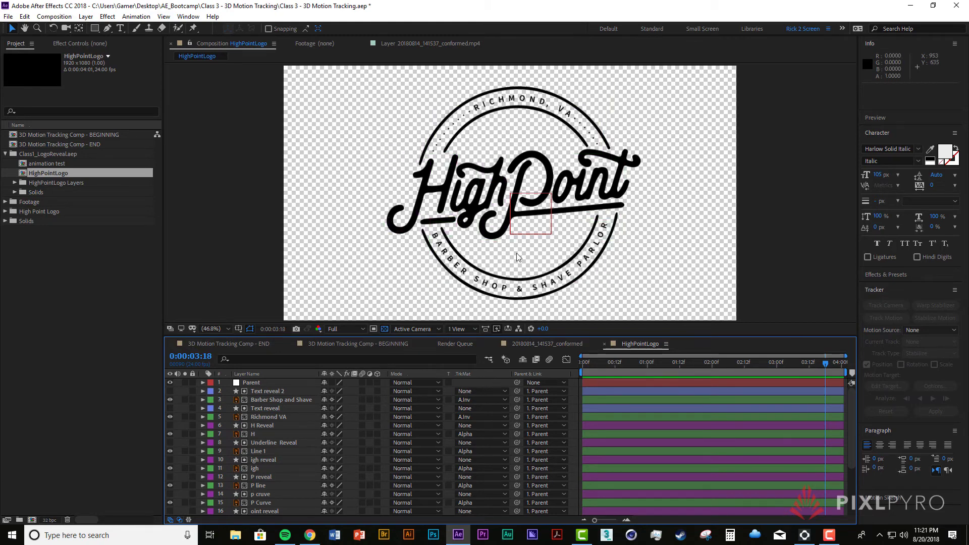
# Add HighPointLogo as the top layer of 3D Motion Tracking Comp - BEGINNING and preview it over the footage
pyautogui.click(331, 345)
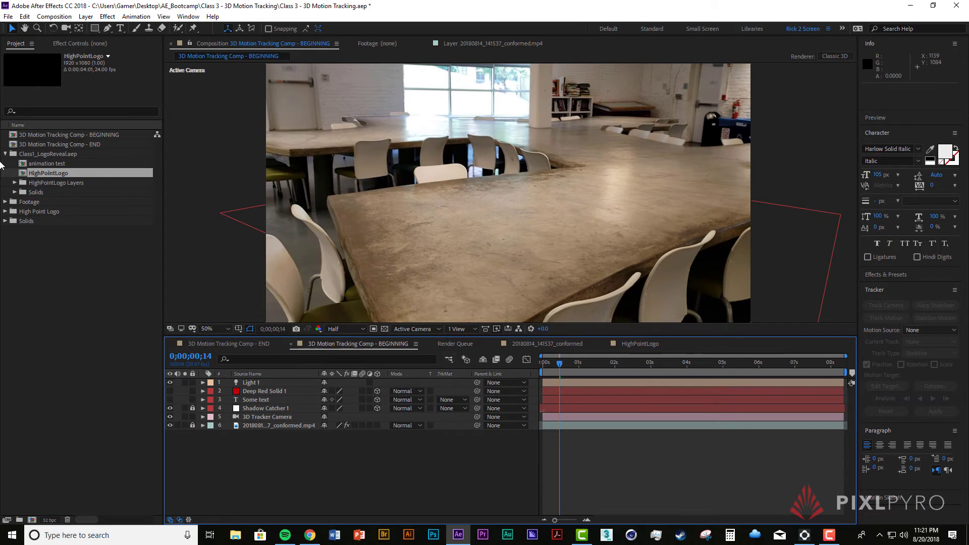
pyautogui.click(225, 343)
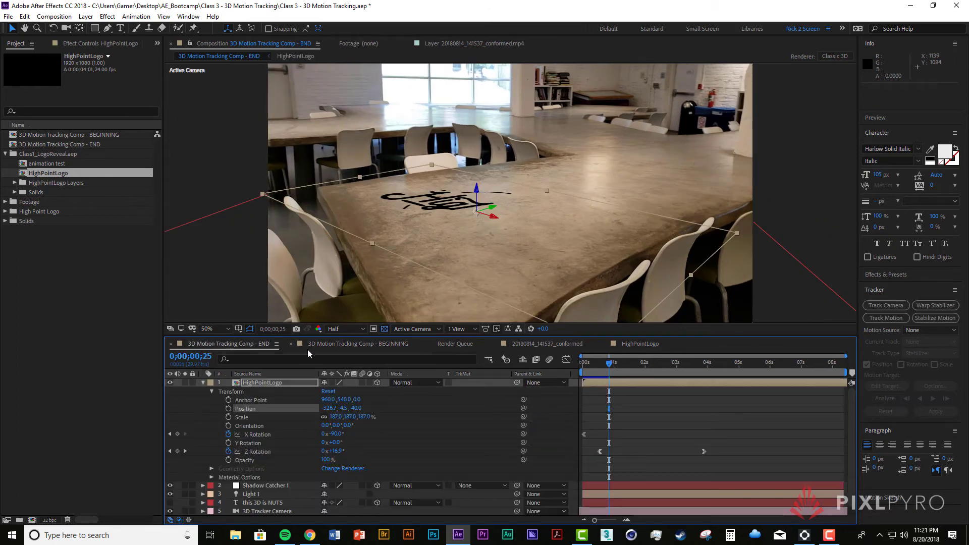
pyautogui.click(399, 343)
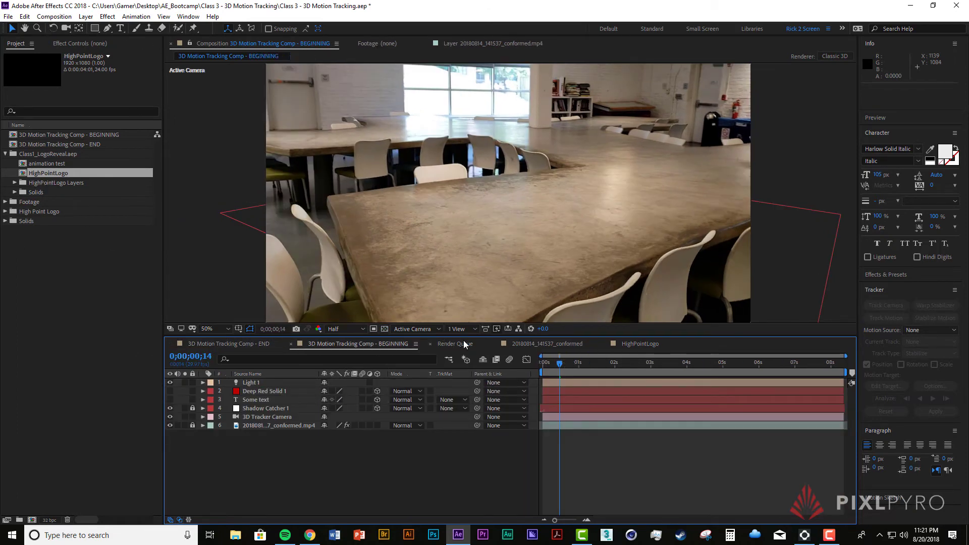
pyautogui.moveTo(66, 173); pyautogui.dragTo(255, 383)
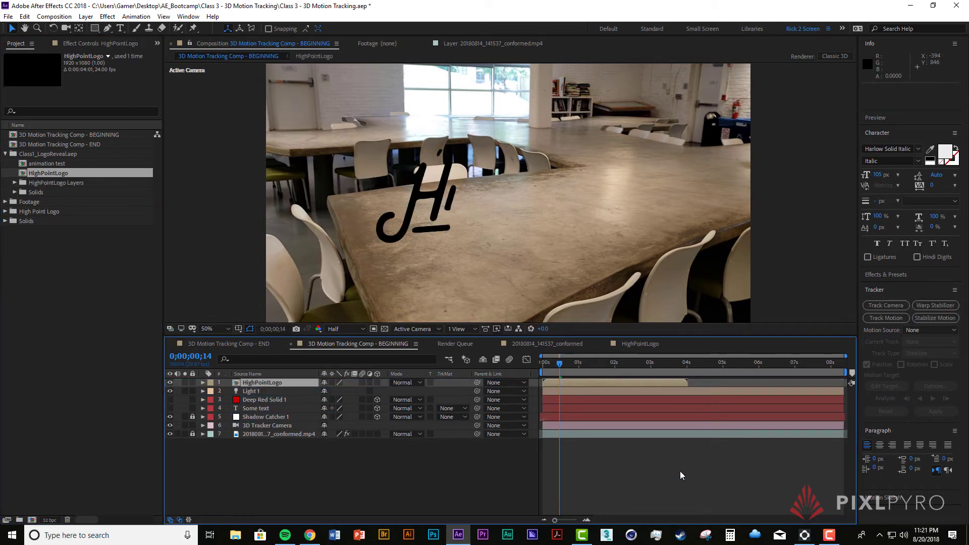
pyautogui.press('space')
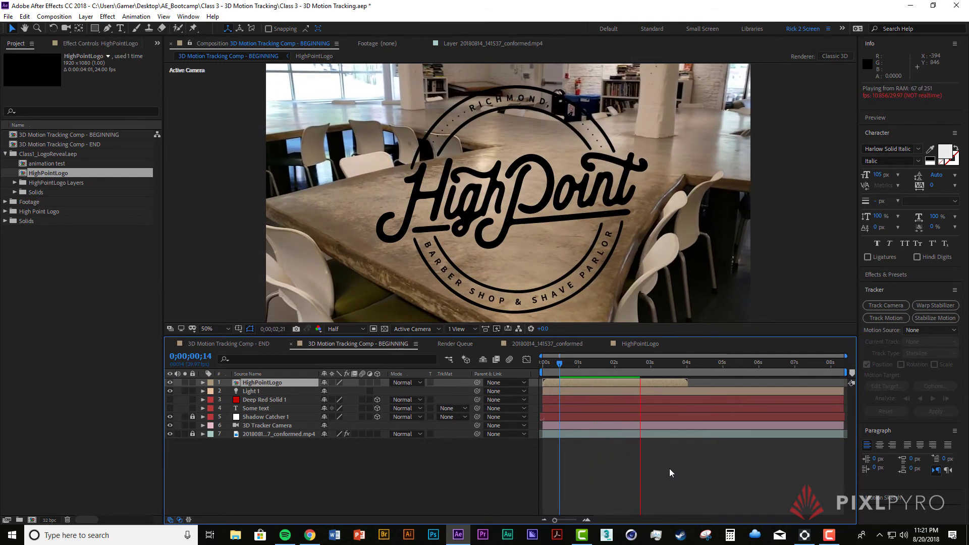
# Open the HighPointLogo precomp and set its composition duration to 0:00:14:01
pyautogui.doubleClick(588, 383)
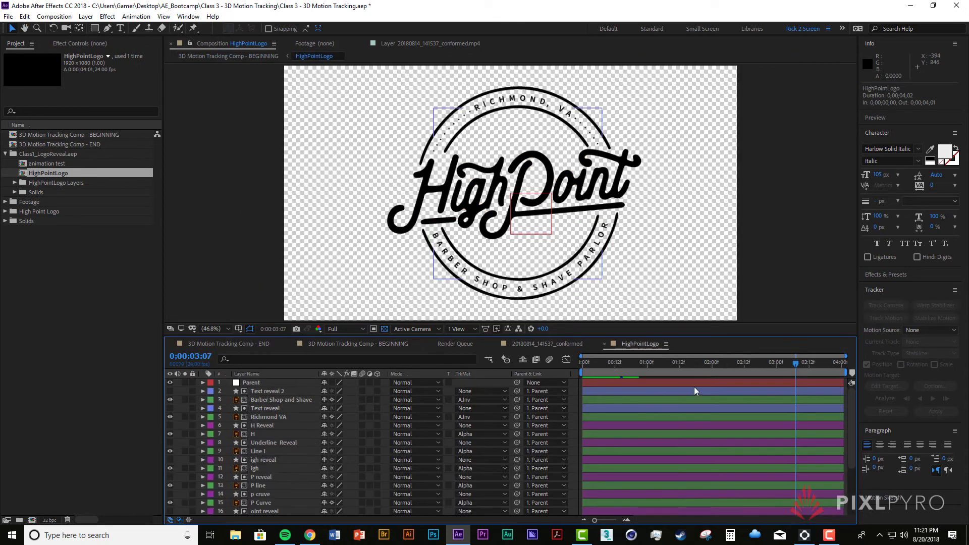
pyautogui.click(54, 16)
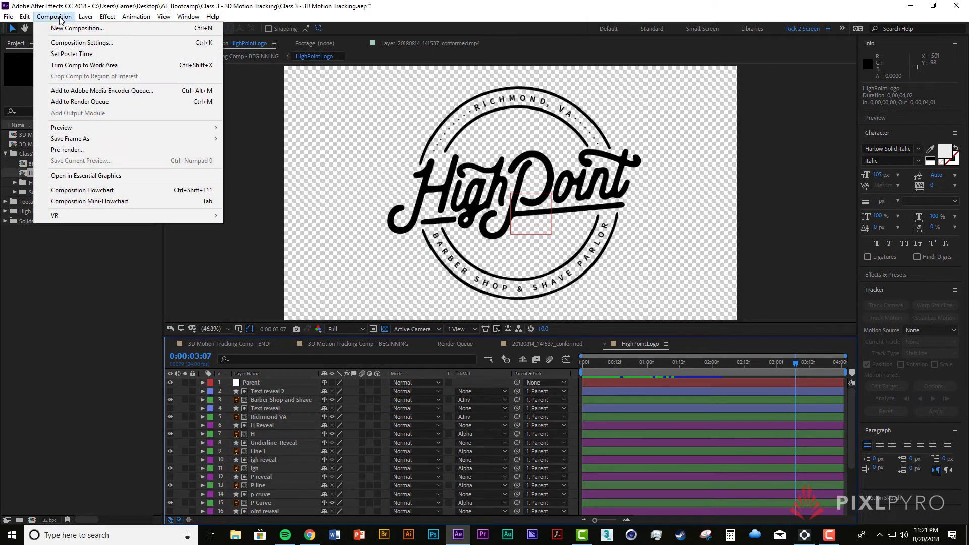
pyautogui.click(132, 44)
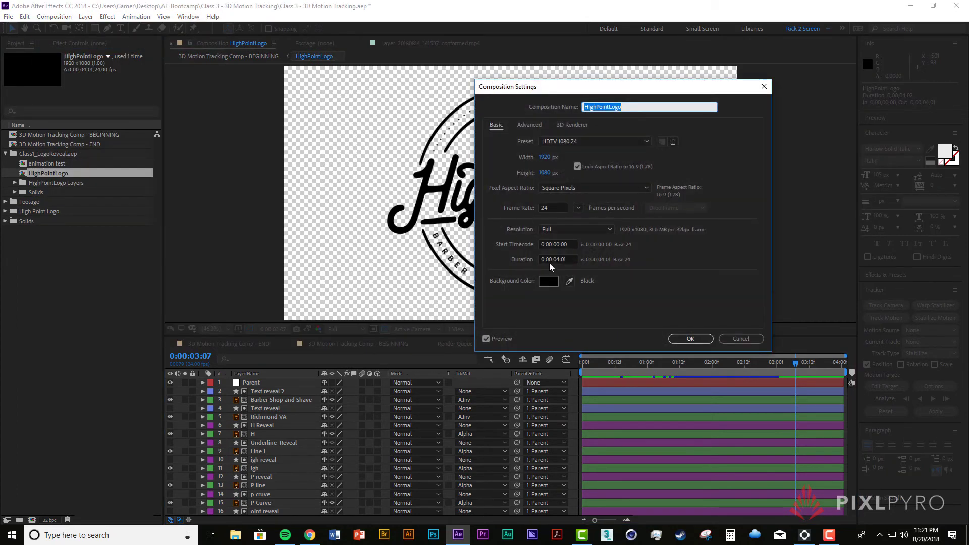
pyautogui.click(561, 259)
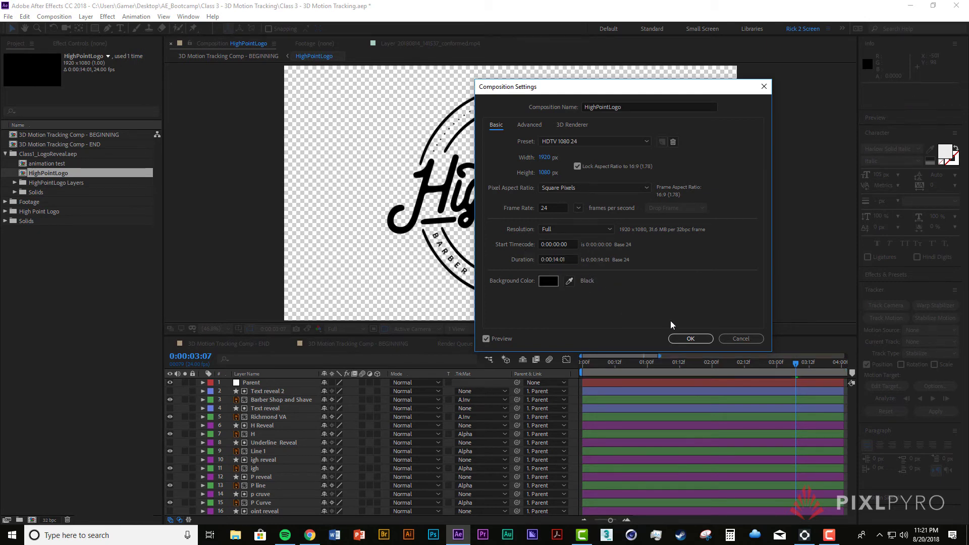
pyautogui.click(690, 339)
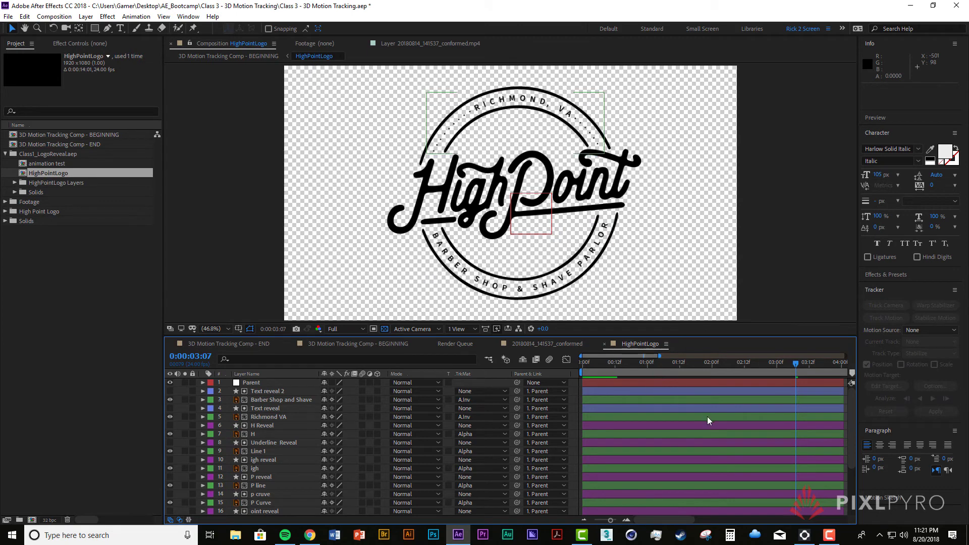
# In 3D Motion Tracking Comp - BEGINNING, extend the HighPointLogo layer's out point to the composition's end and play it
pyautogui.click(373, 346)
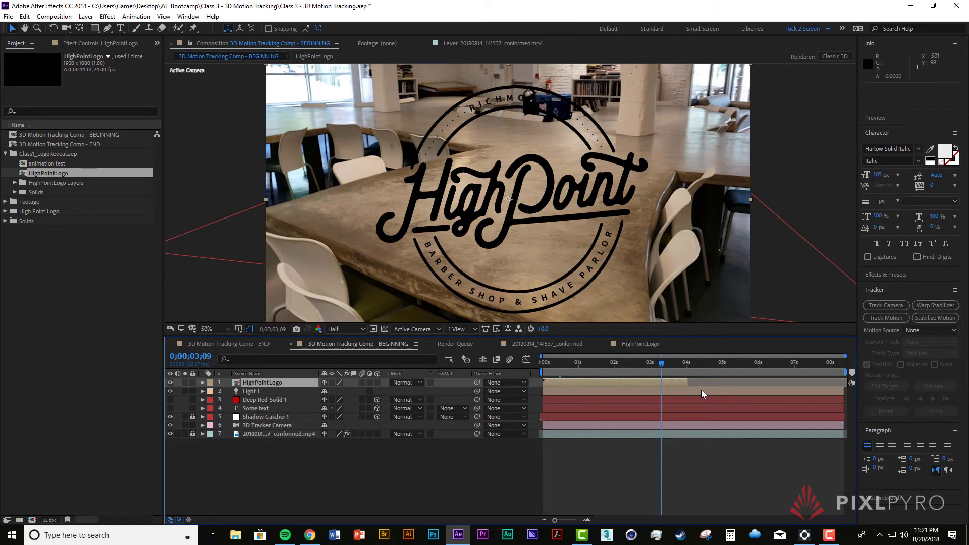
pyautogui.moveTo(687, 382); pyautogui.dragTo(822, 391)
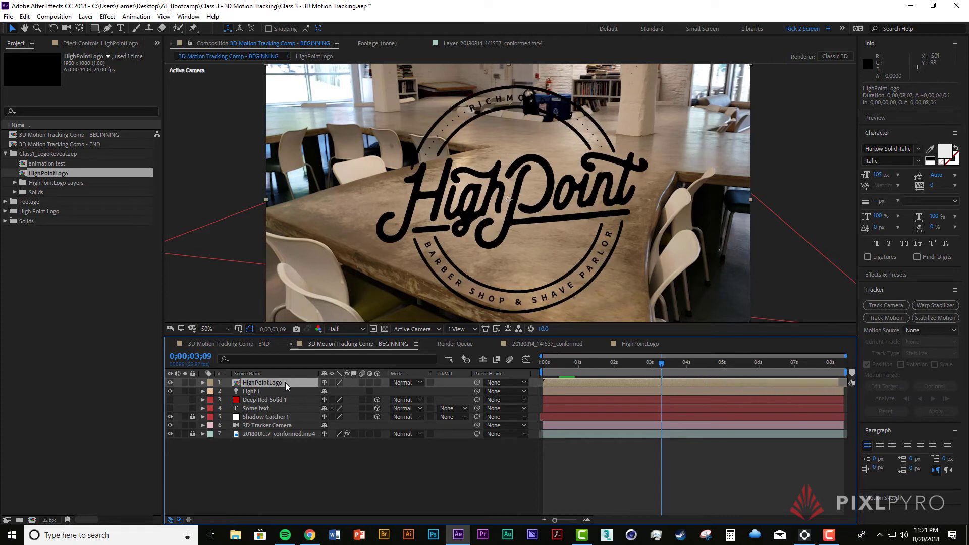
pyautogui.moveTo(839, 381); pyautogui.dragTo(845, 384)
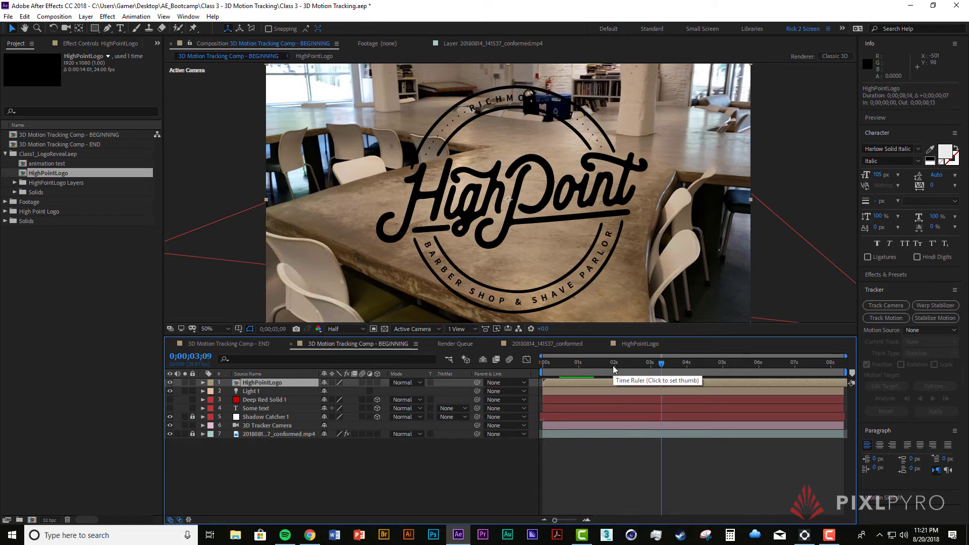
pyautogui.press('space')
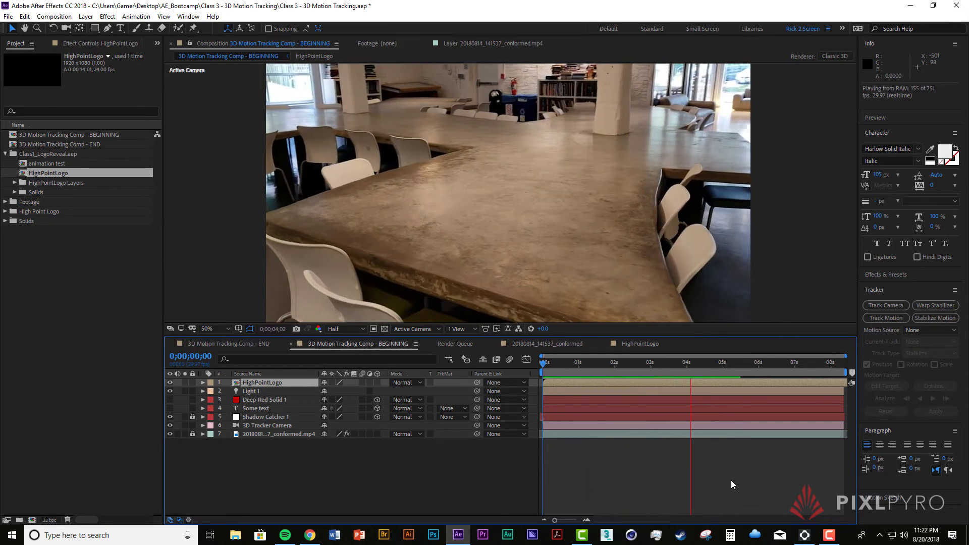
# Open the HighPointLogo precomp and extend the out points of all its layers to the composition's end
pyautogui.press('space')
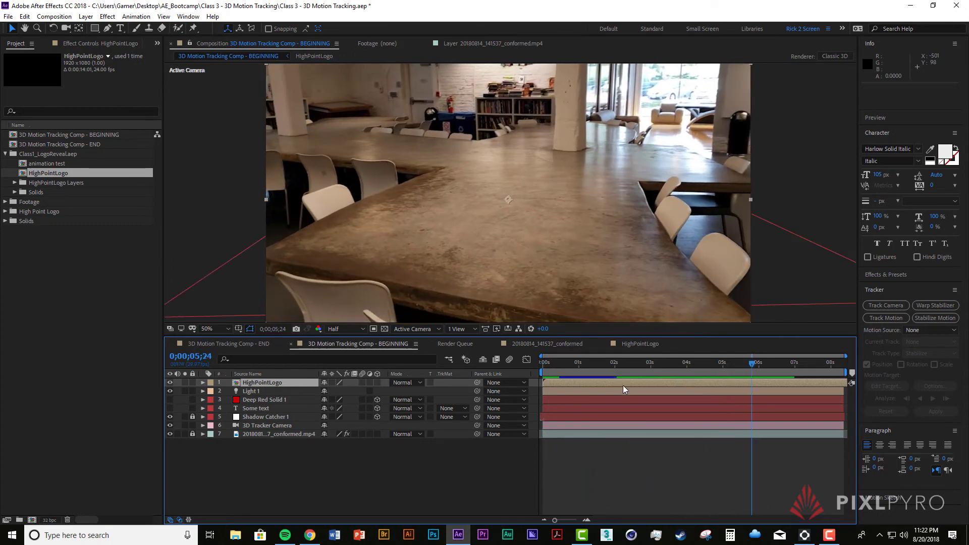
pyautogui.doubleClick(576, 384)
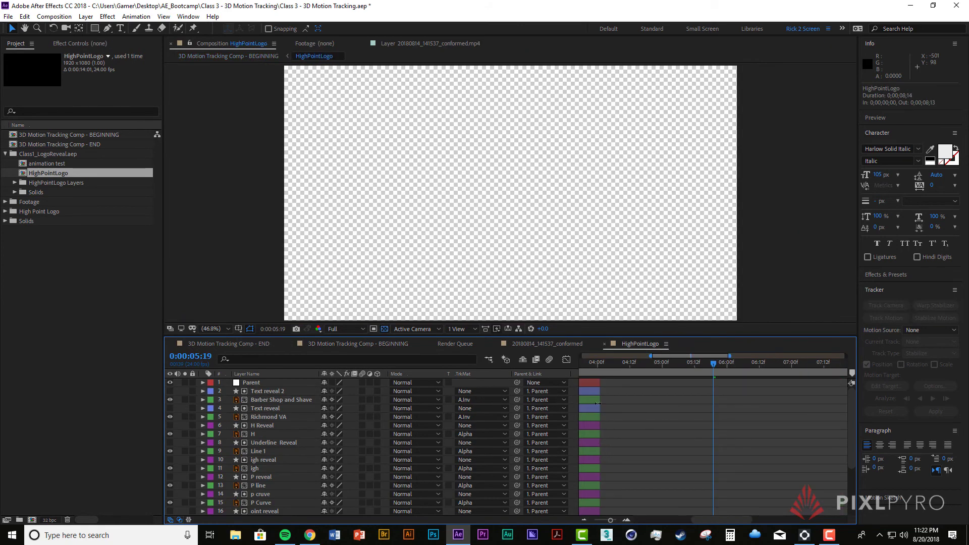
pyautogui.moveTo(666, 433); pyautogui.dragTo(778, 402)
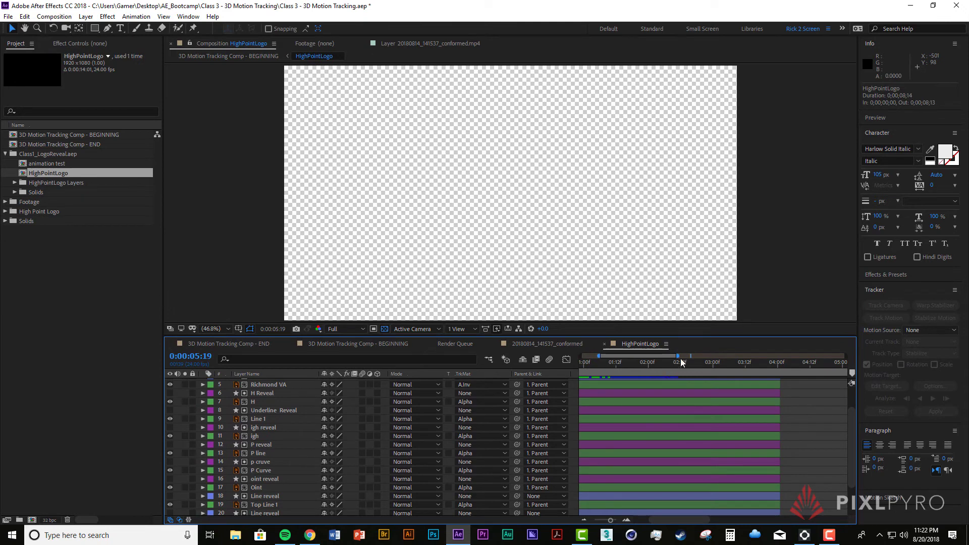
pyautogui.moveTo(679, 358); pyautogui.dragTo(835, 357)
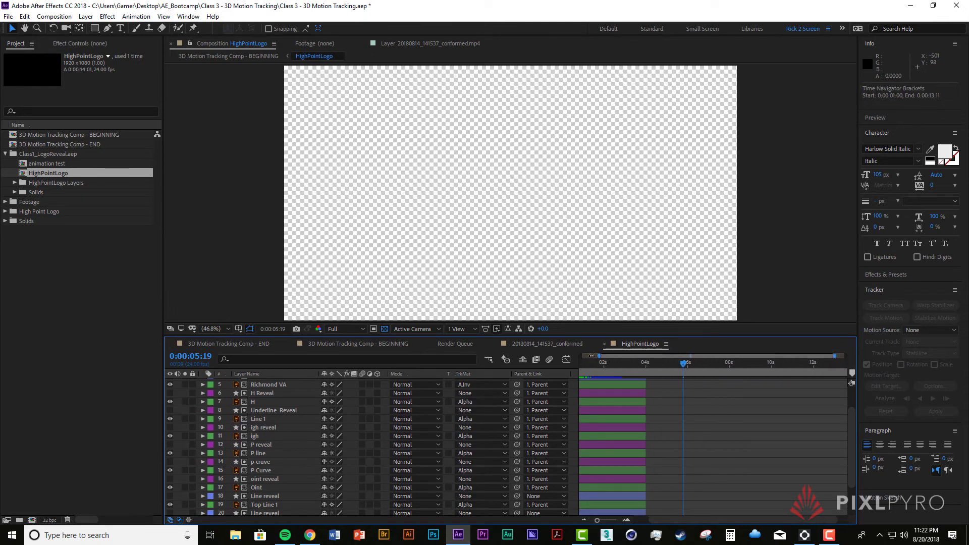
pyautogui.moveTo(591, 355); pyautogui.dragTo(580, 356)
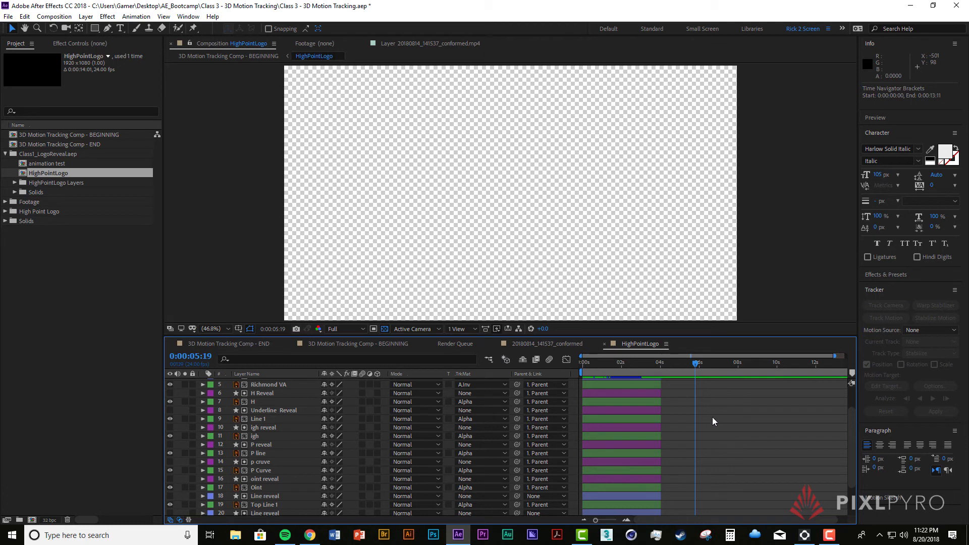
pyautogui.press('`')
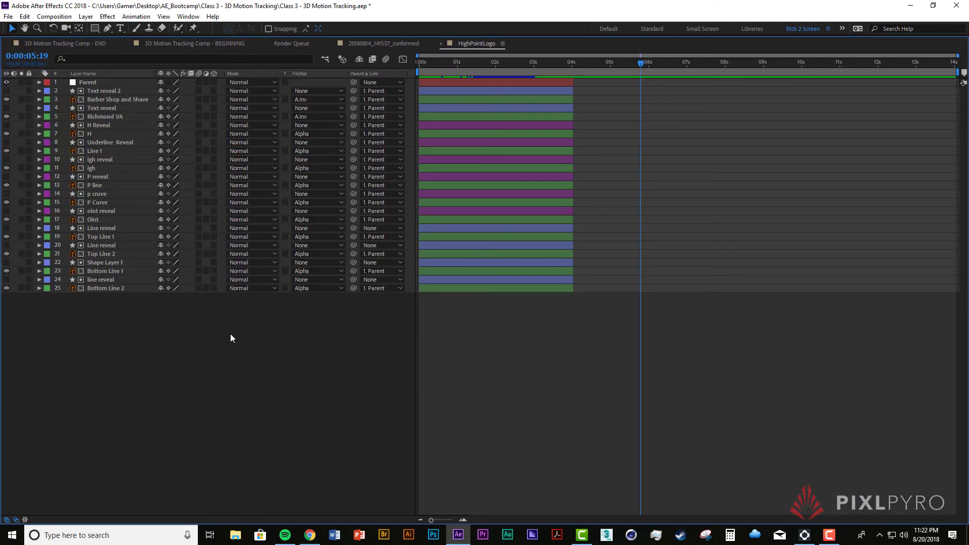
pyautogui.hotkey('ctrl', 'a')
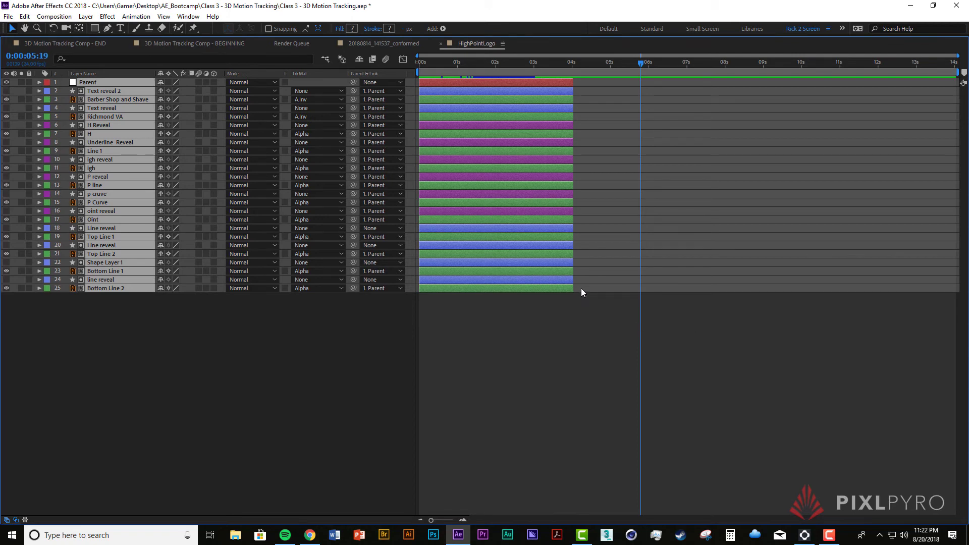
pyautogui.moveTo(575, 289); pyautogui.dragTo(965, 282)
pyautogui.click(931, 324)
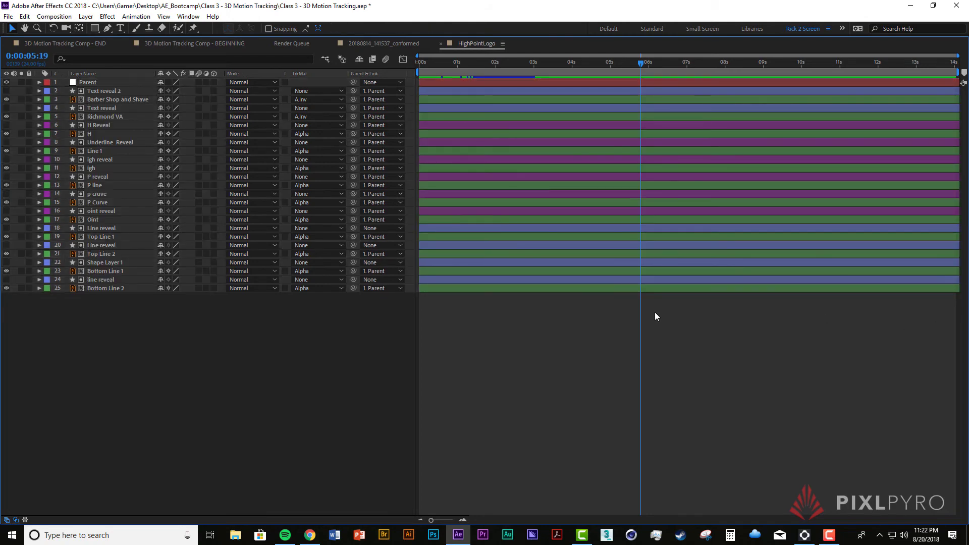
pyautogui.press('`')
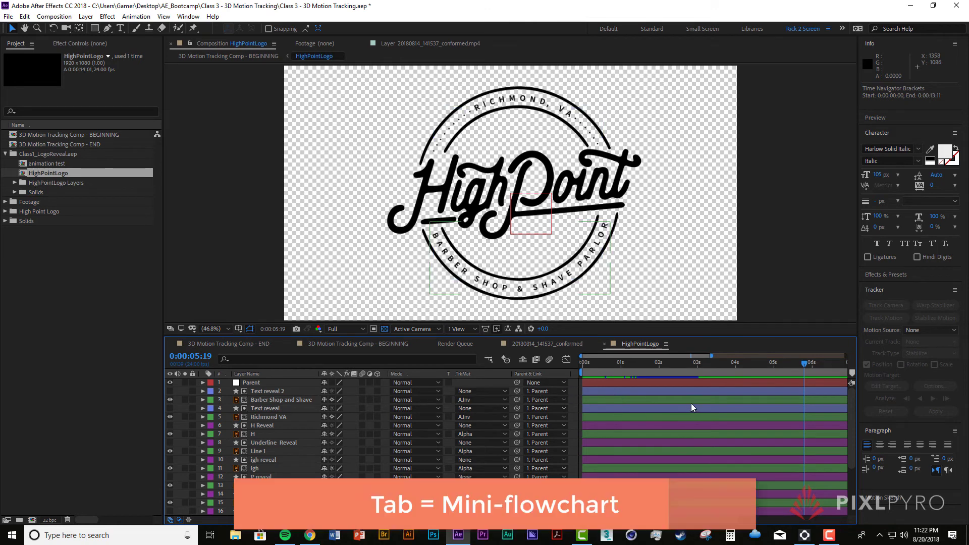
# Return to 3D Motion Tracking Comp - BEGINNING and preview the logo over the full length of the footage
pyautogui.press('Tab')
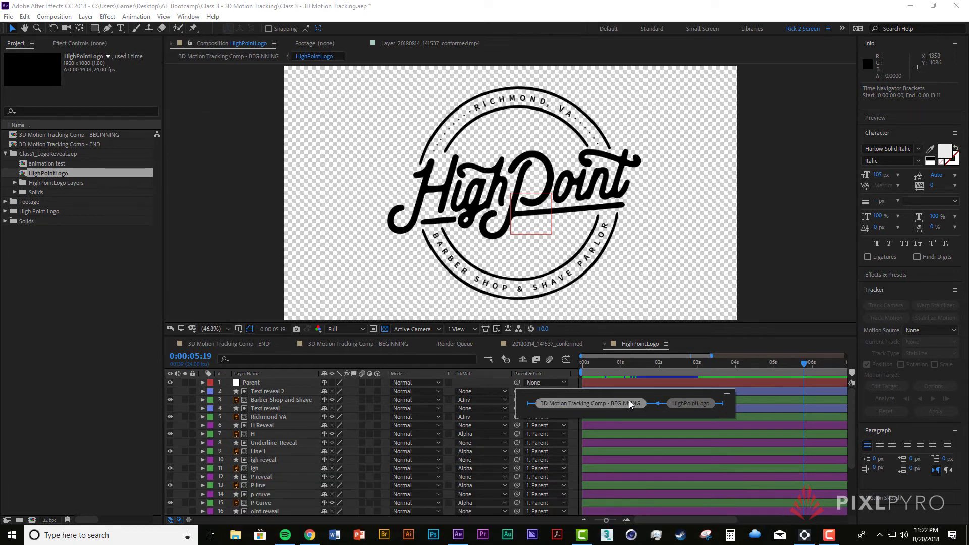
pyautogui.click(590, 403)
pyautogui.press('Tab')
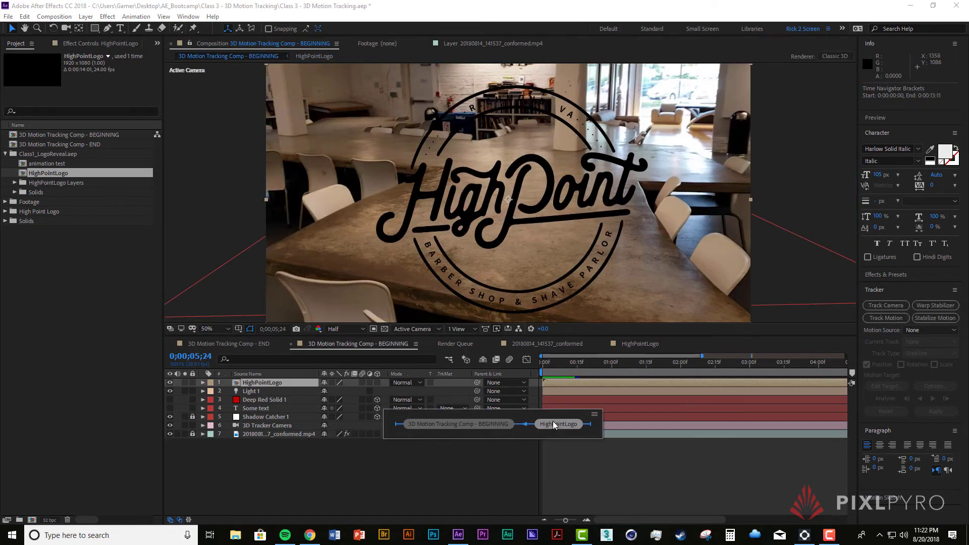
pyautogui.click(593, 456)
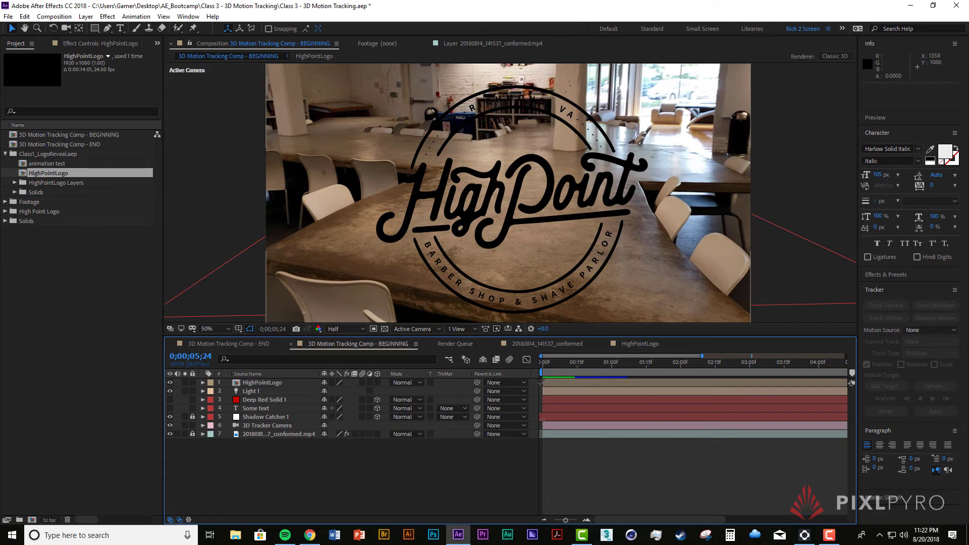
pyautogui.press('space')
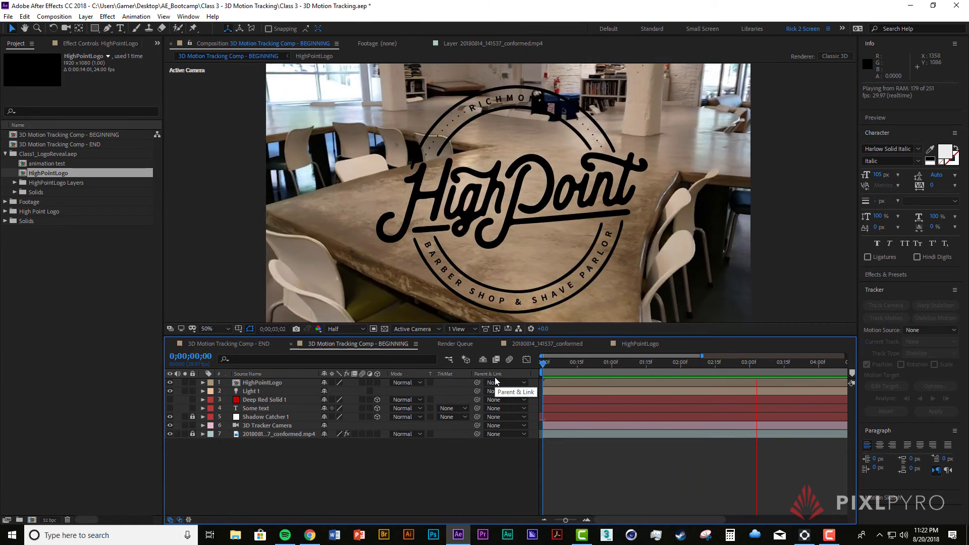
pyautogui.moveTo(701, 357); pyautogui.dragTo(849, 359)
pyautogui.press('space')
pyautogui.moveTo(556, 364); pyautogui.dragTo(705, 363)
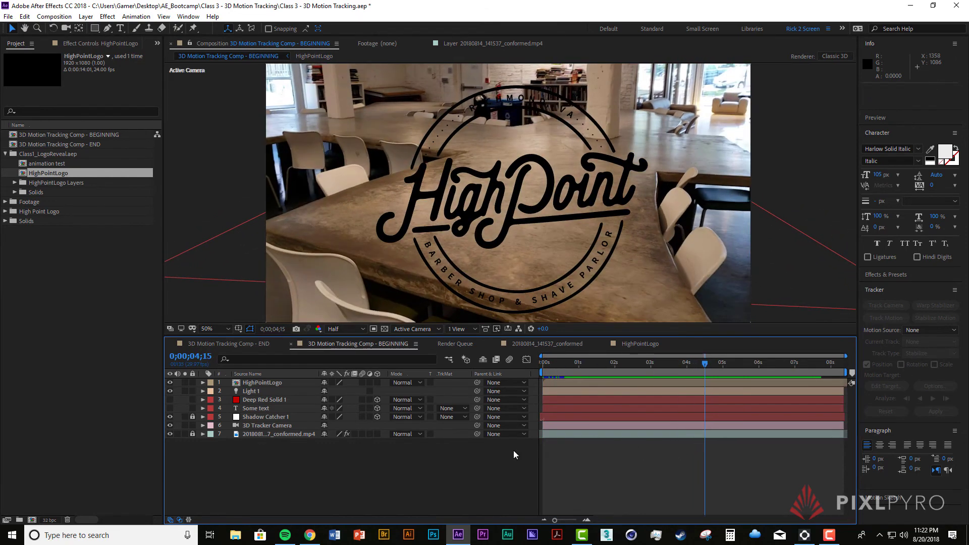
# Make HighPointLogo a 3D layer and move it deeper into the scene, to a Z position of about 1113.5
pyautogui.click(281, 383)
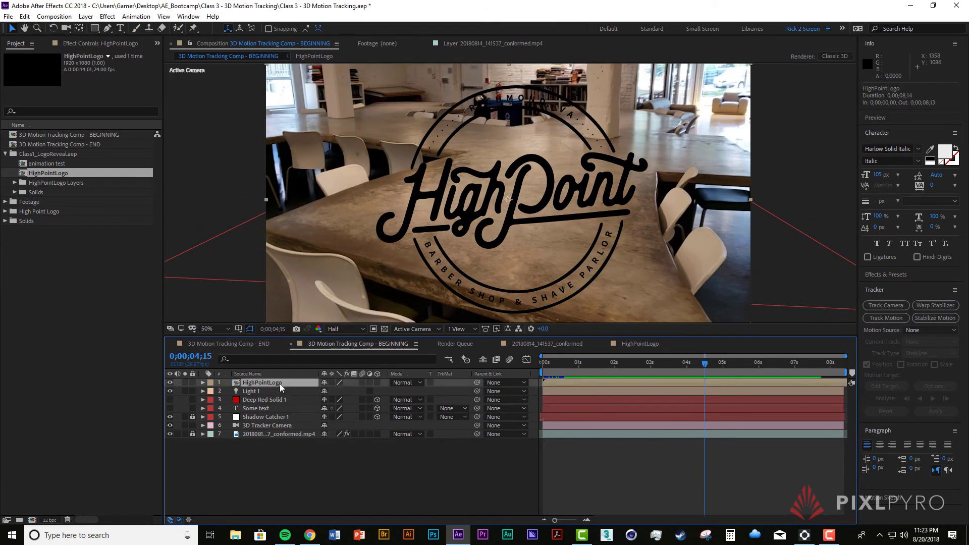
pyautogui.click(378, 383)
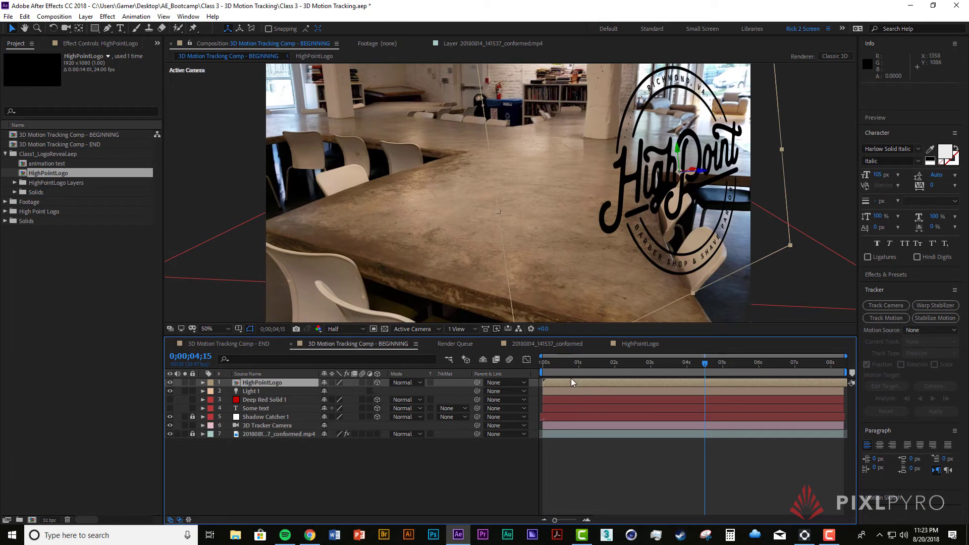
pyautogui.press('space')
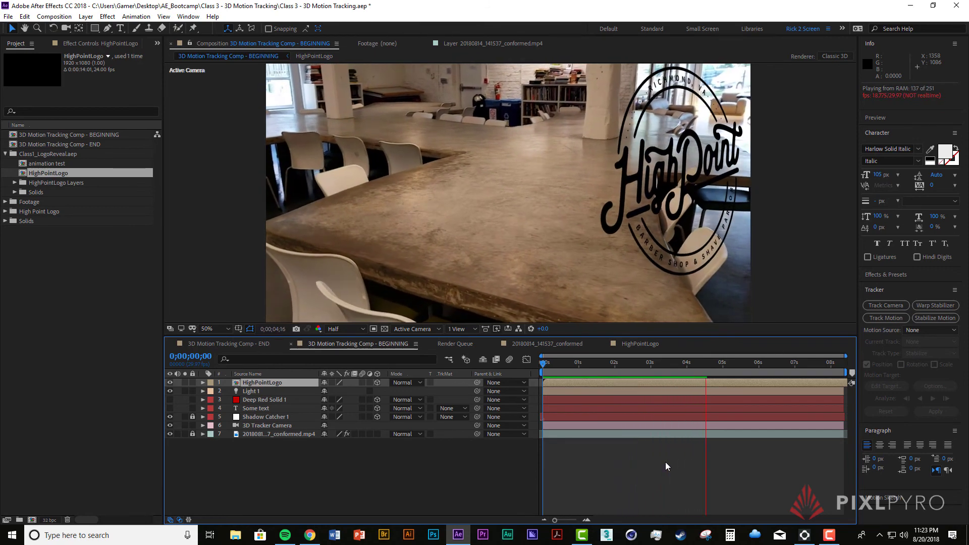
pyautogui.click(610, 363)
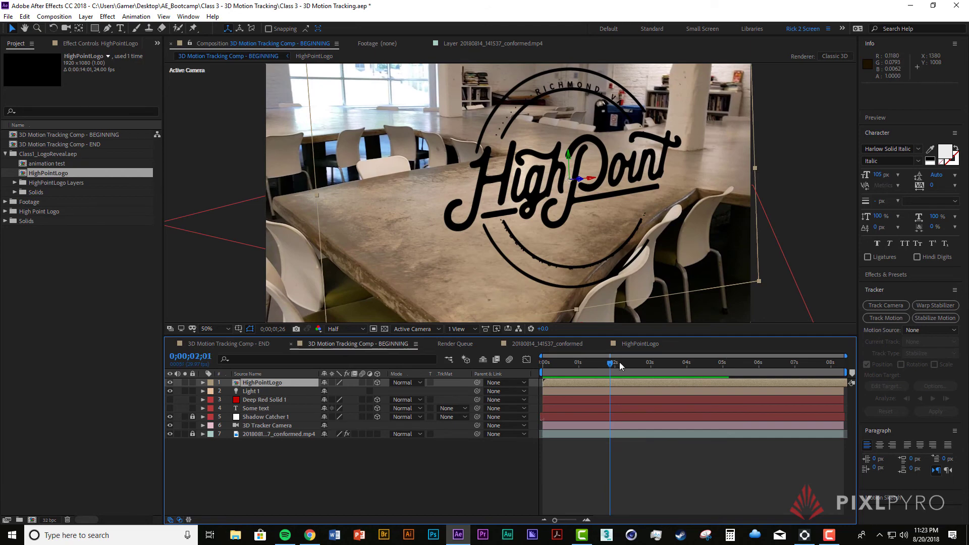
pyautogui.moveTo(619, 362); pyautogui.dragTo(766, 367)
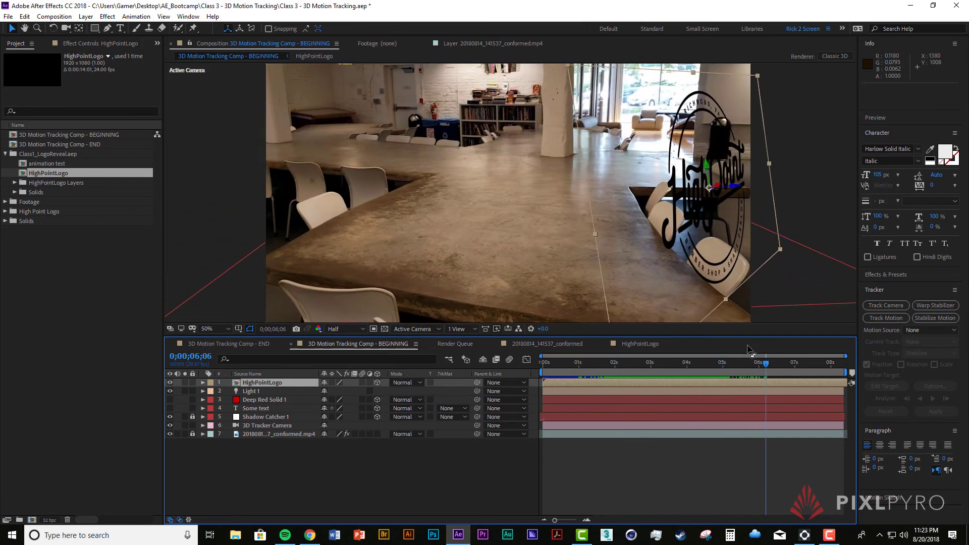
pyautogui.moveTo(736, 187); pyautogui.dragTo(444, 222)
pyautogui.moveTo(752, 372); pyautogui.dragTo(692, 382)
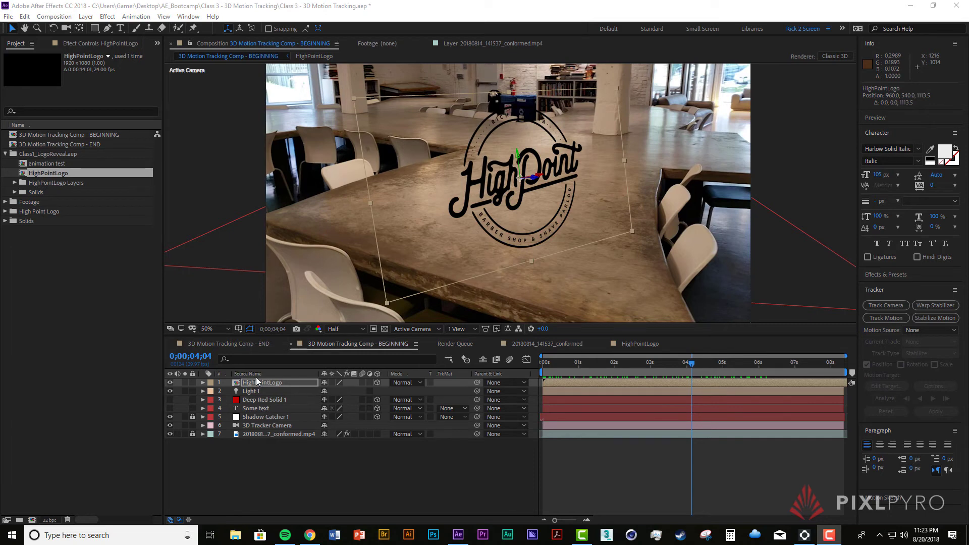
# Turn on Casts Shadows in the HighPointLogo layer's material options
pyautogui.press('Return')
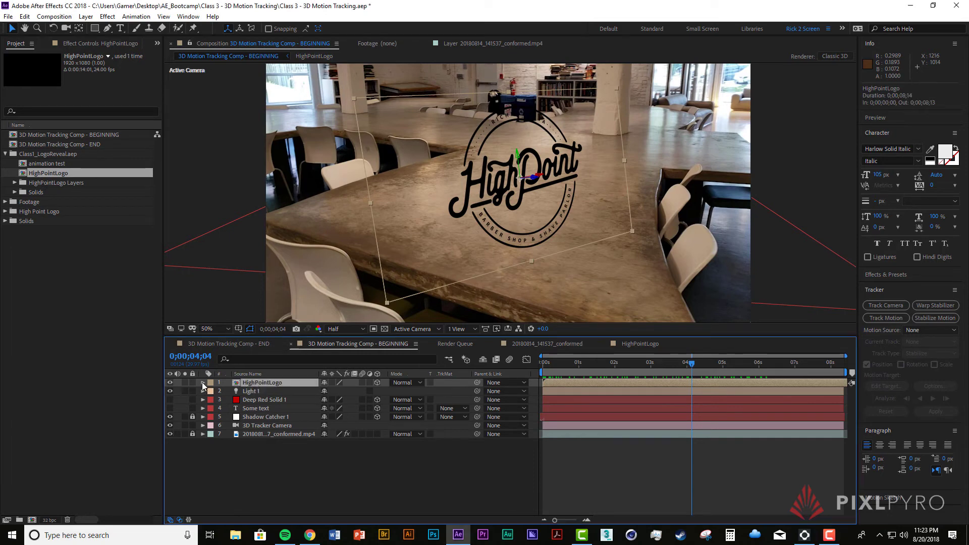
pyautogui.click(203, 382)
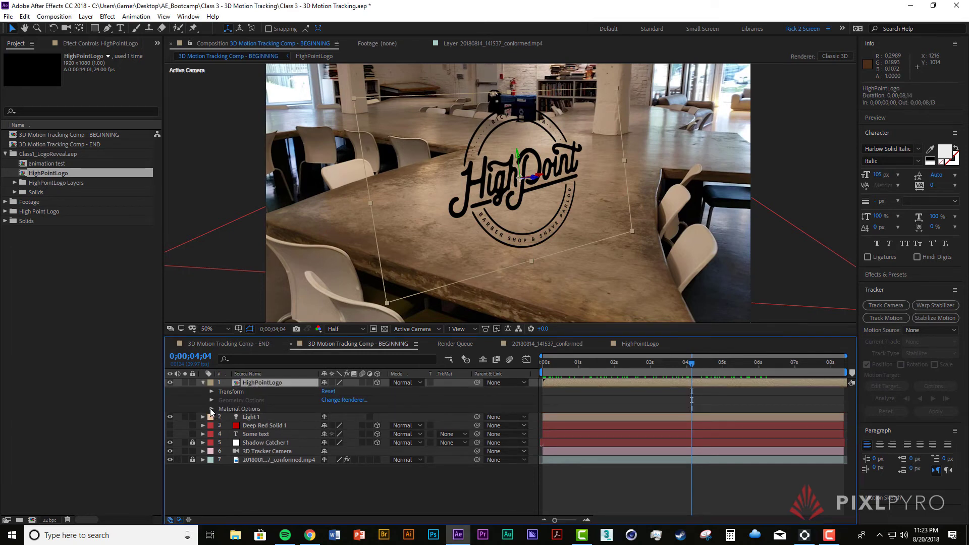
pyautogui.click(211, 408)
pyautogui.scroll(-1, 365, 426)
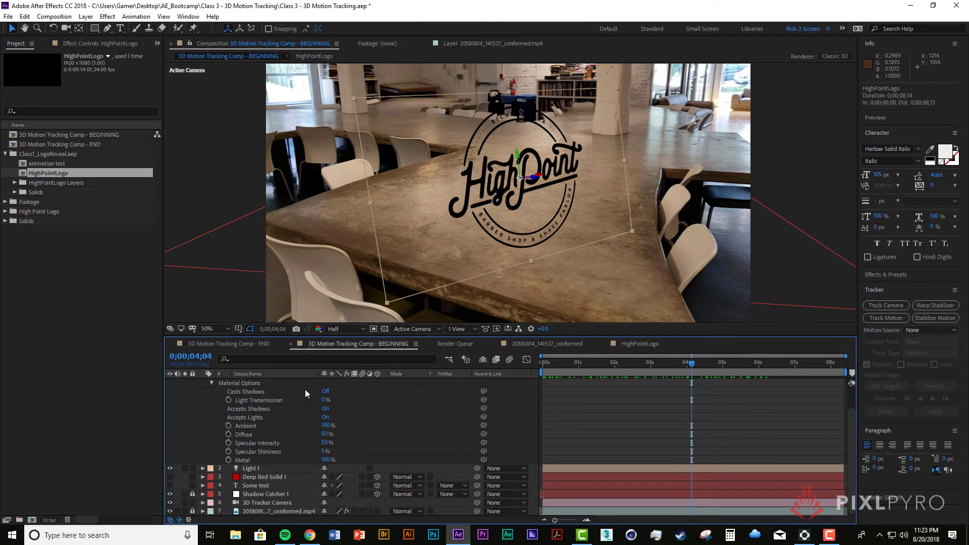
pyautogui.scroll(1, 369, 401)
pyautogui.click(326, 417)
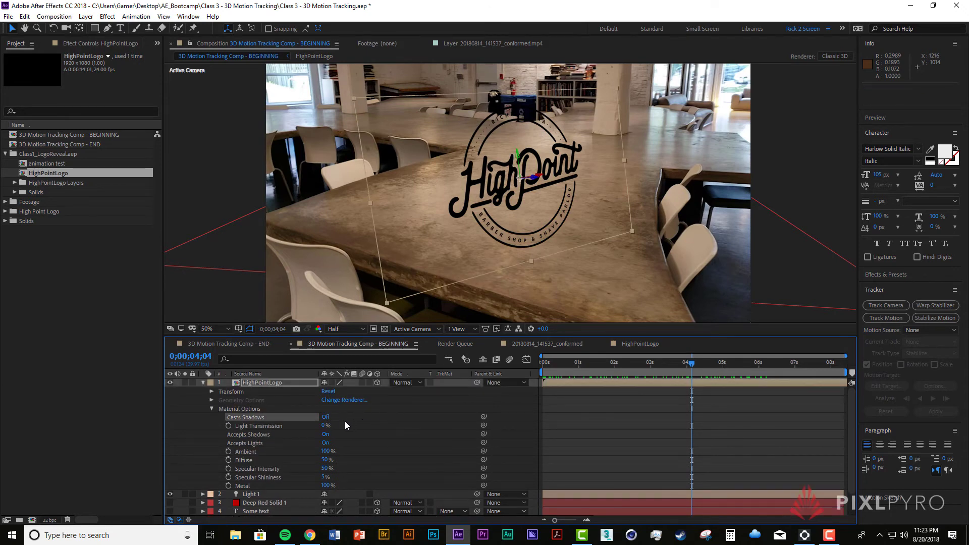
pyautogui.click(327, 417)
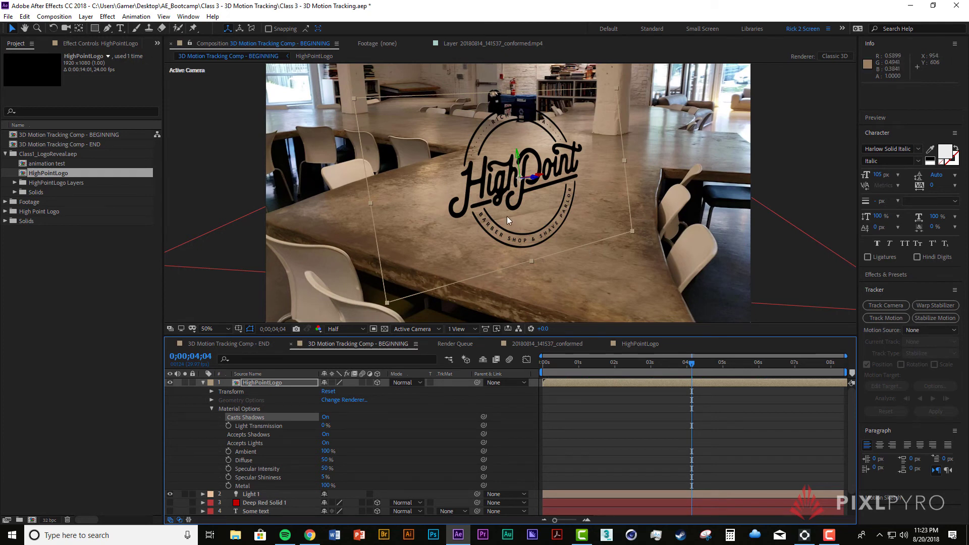
# Lay HighPointLogo nearly flat above the table with an X Rotation of -77° and a position of about 960, 661.4, 1415.5
pyautogui.moveTo(533, 180); pyautogui.dragTo(465, 210)
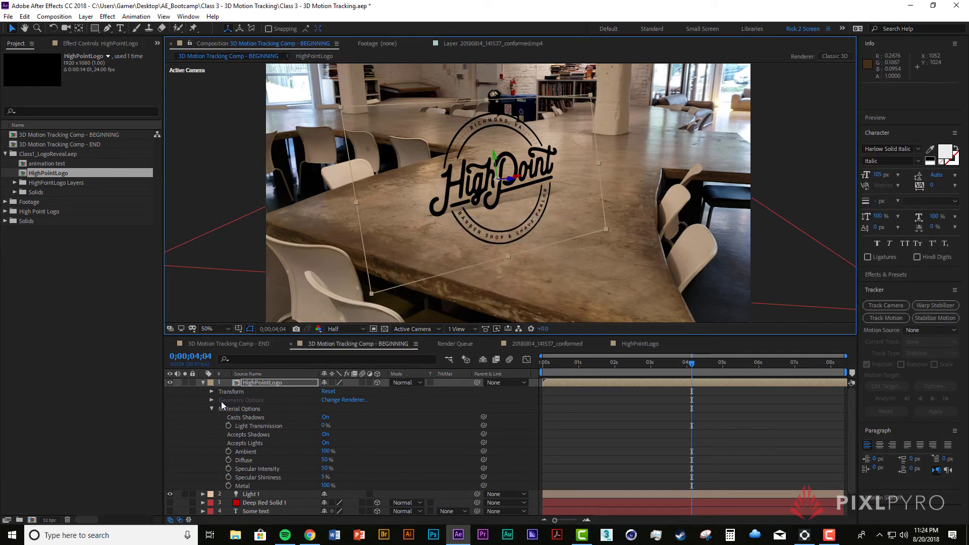
pyautogui.click(249, 383)
pyautogui.click(212, 392)
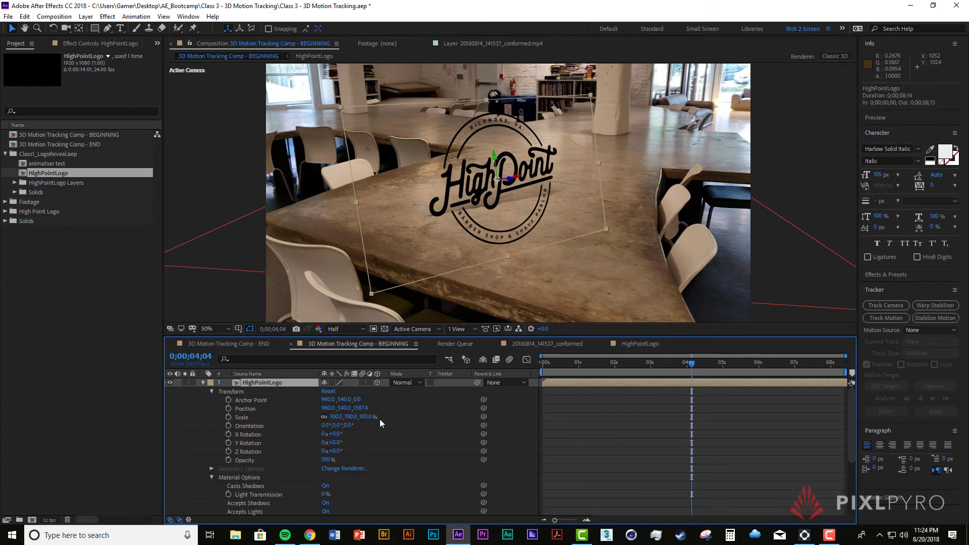
pyautogui.moveTo(336, 435); pyautogui.dragTo(313, 448)
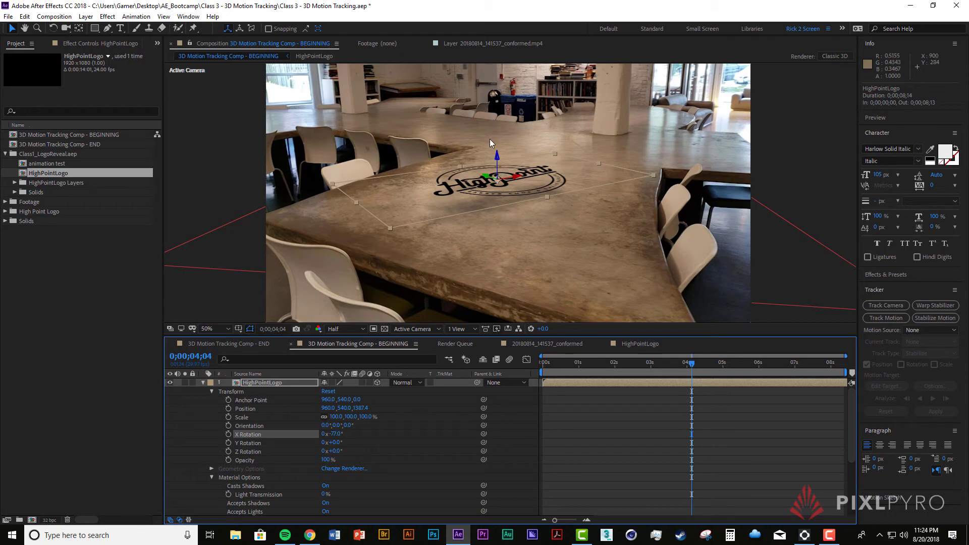
pyautogui.moveTo(497, 160); pyautogui.dragTo(505, 193)
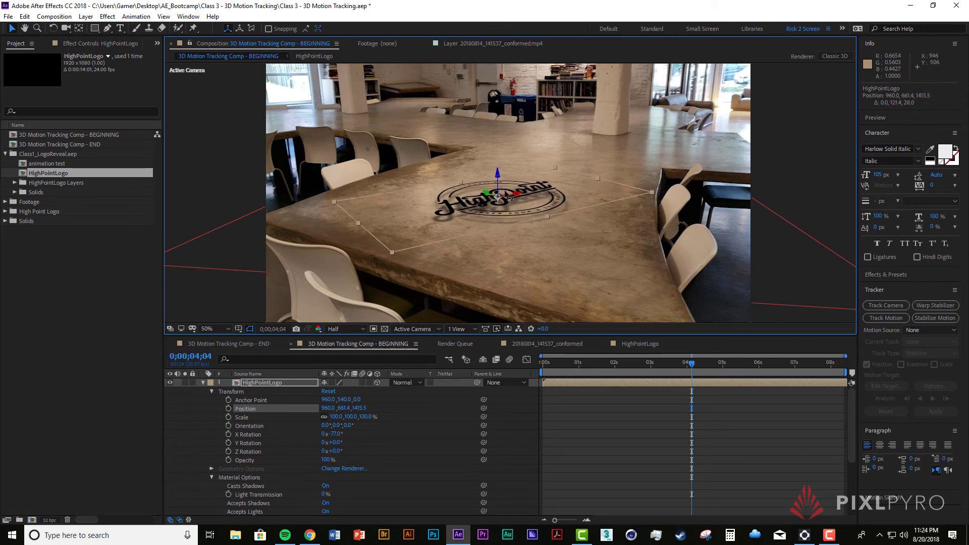
# Play the shot from the start to check how the logo reveal and its shadow track on the table
pyautogui.moveTo(553, 362); pyautogui.dragTo(531, 370)
pyautogui.press('space')
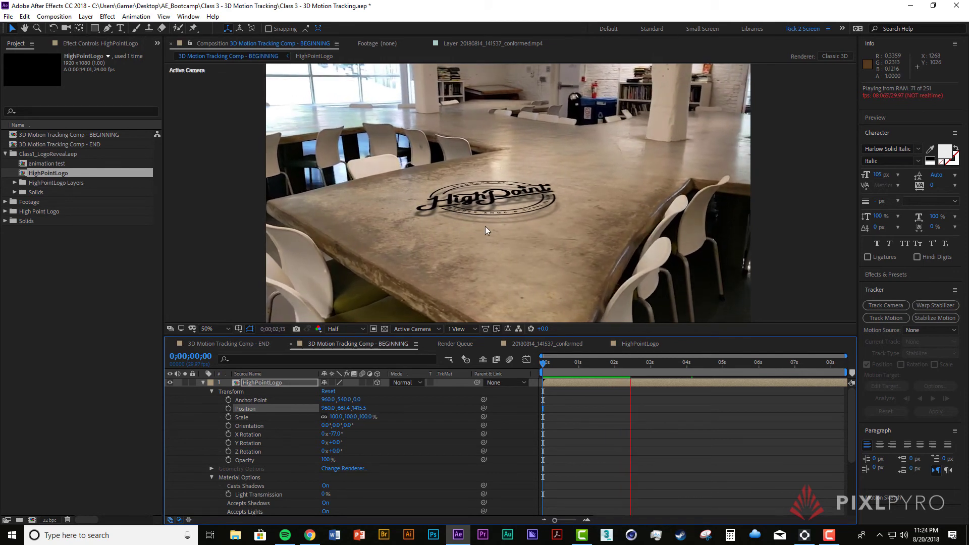
pyautogui.press('space')
pyautogui.moveTo(608, 367); pyautogui.dragTo(543, 362)
pyautogui.click(640, 432)
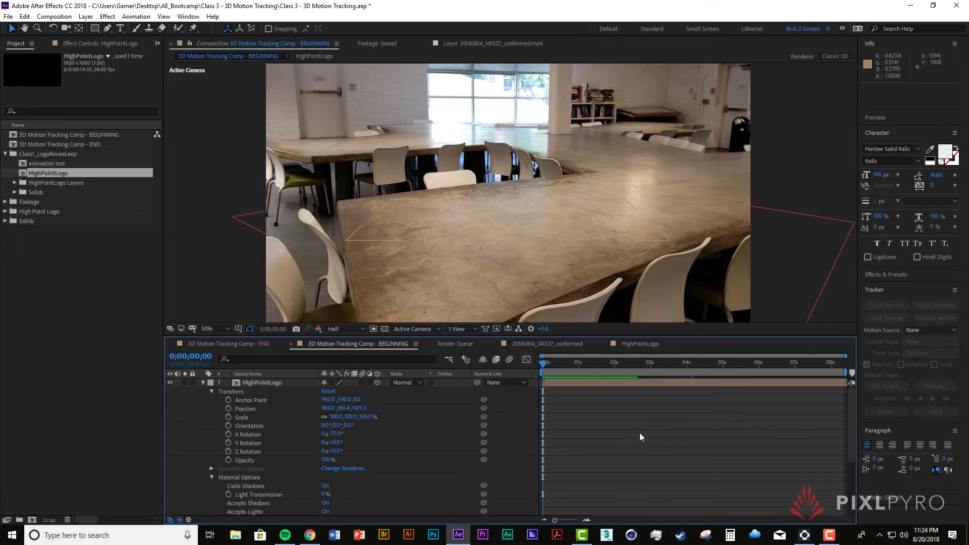
pyautogui.press('space')
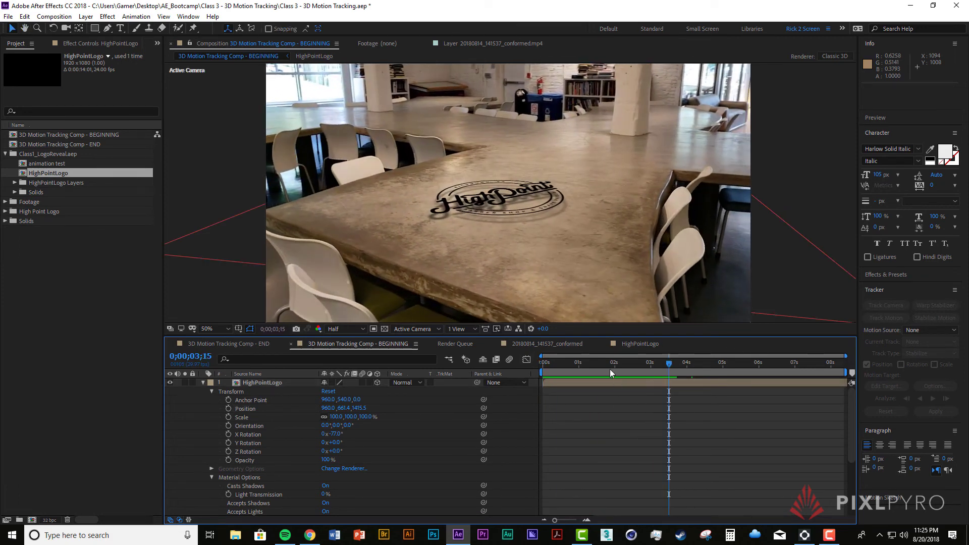
# Stand HighPointLogo more upright with an X Rotation of -21° and raise it to a position of about 960, 410.4, 911.5
pyautogui.click(589, 363)
pyautogui.moveTo(592, 371); pyautogui.dragTo(600, 374)
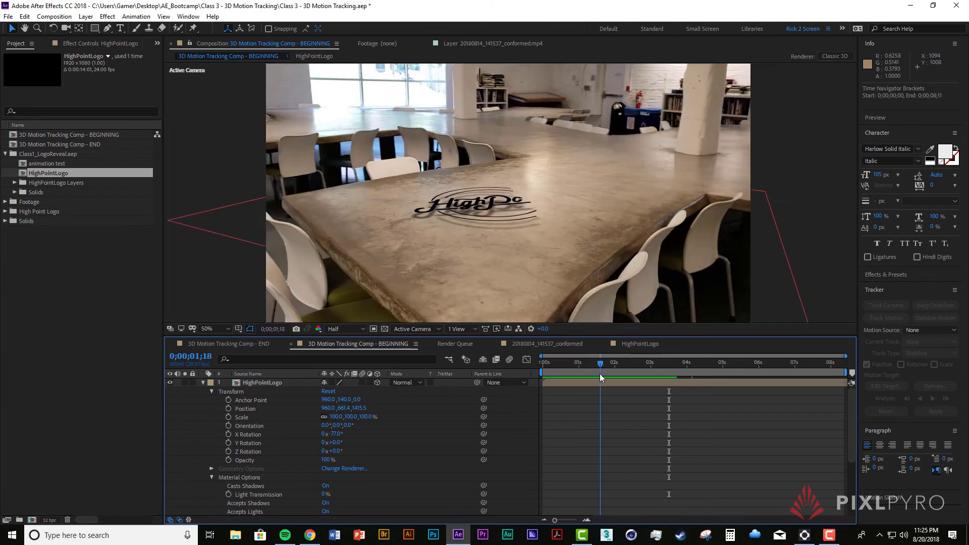
pyautogui.moveTo(338, 433); pyautogui.dragTo(393, 457)
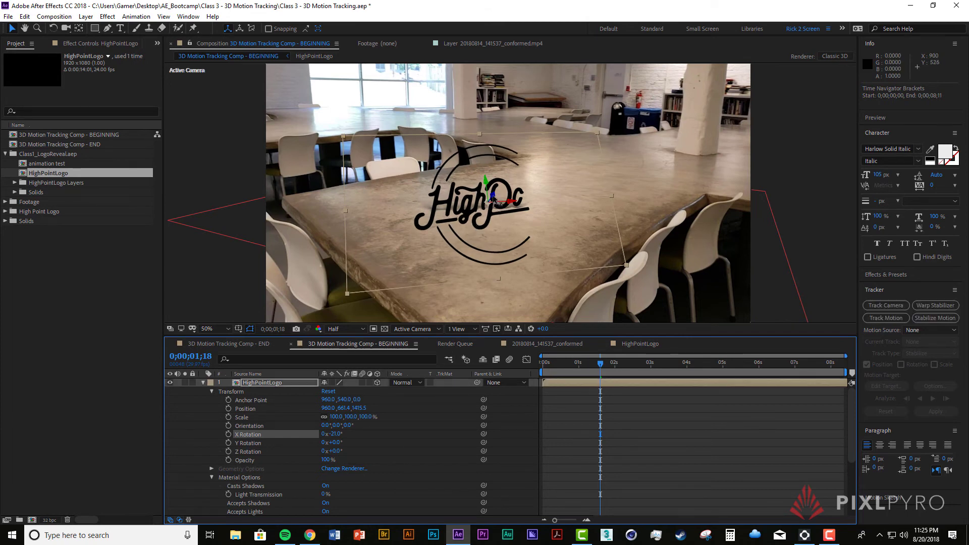
pyautogui.moveTo(493, 198); pyautogui.dragTo(651, 127)
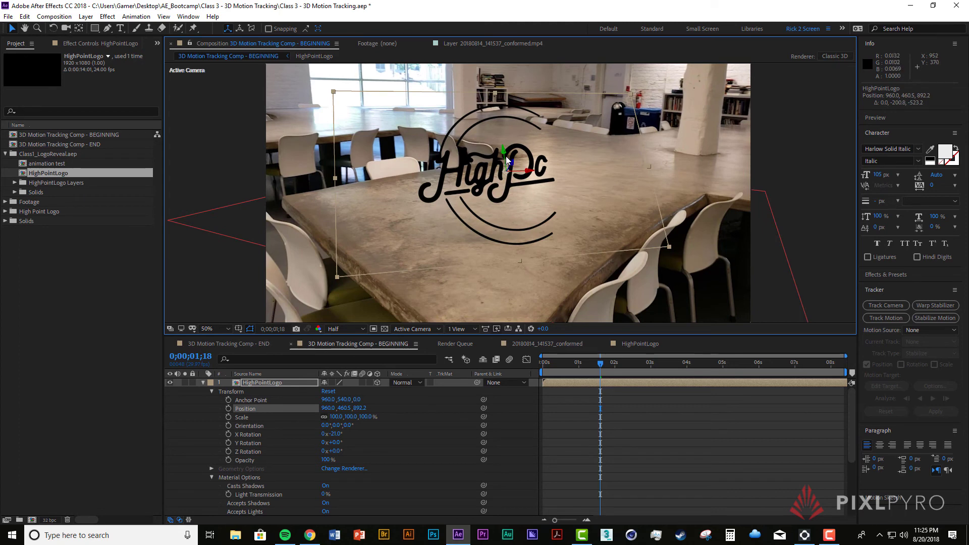
pyautogui.moveTo(504, 154); pyautogui.dragTo(453, 196)
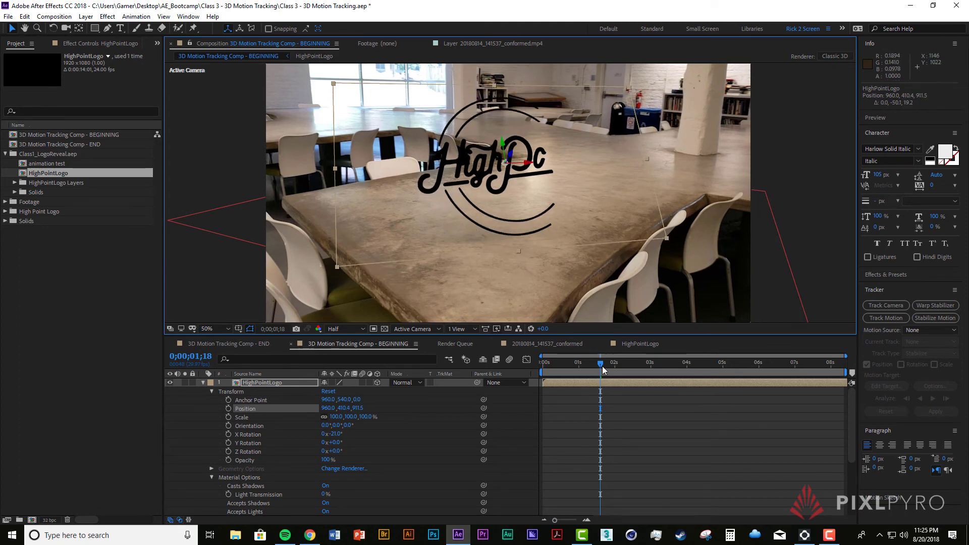
# Tilt HighPointLogo to an X Rotation of -46° and lower it to a position of about 960, 542.7, 1052.7
pyautogui.moveTo(603, 370)
pyautogui.mouseDown()
pyautogui.moveTo(570, 365)
pyautogui.moveTo(607, 382)
pyautogui.mouseUp()
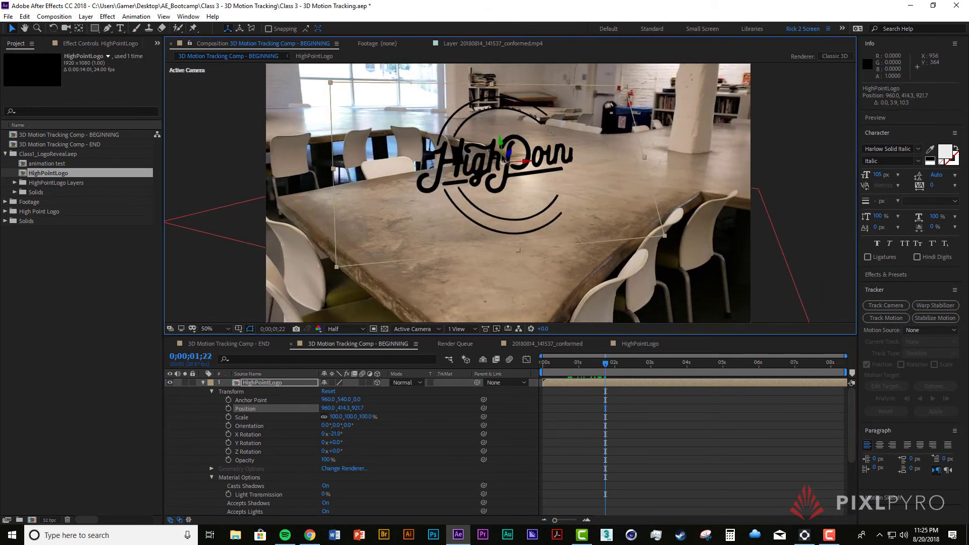
pyautogui.moveTo(508, 158); pyautogui.dragTo(497, 157)
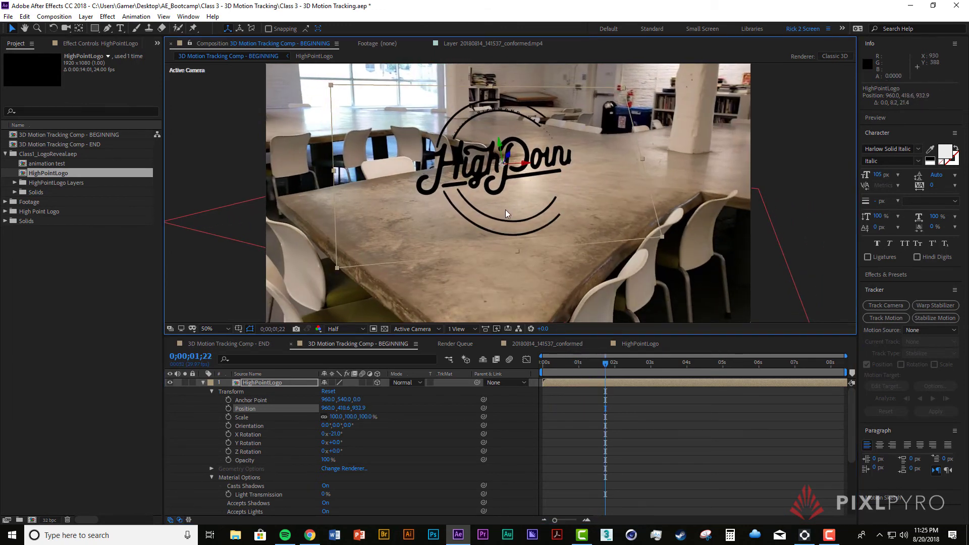
pyautogui.moveTo(336, 427); pyautogui.dragTo(310, 420)
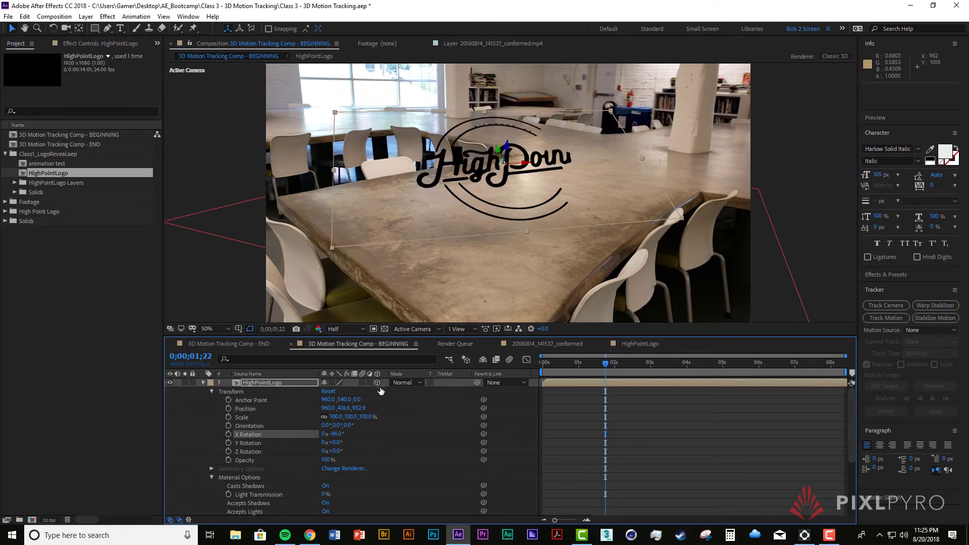
pyautogui.moveTo(506, 149); pyautogui.dragTo(506, 192)
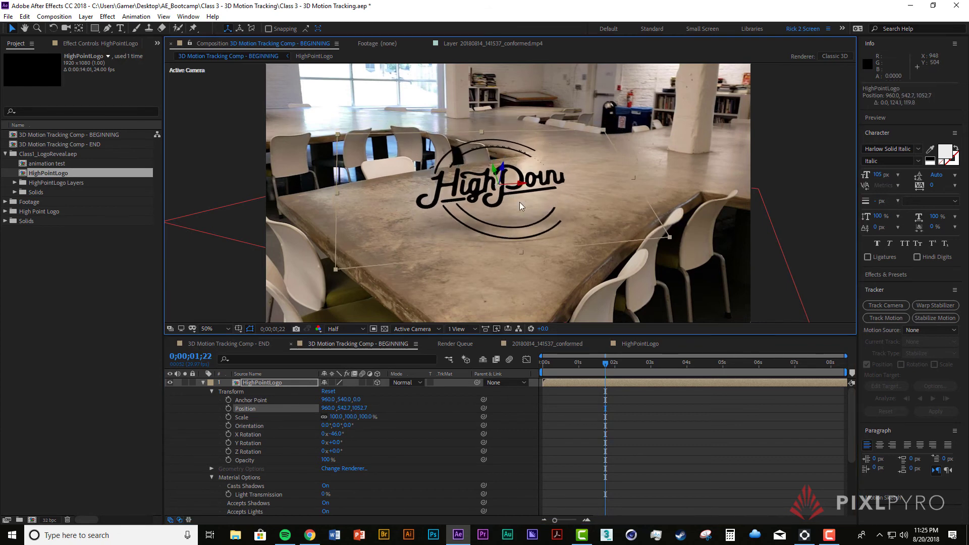
# Darken the logo's shadow by setting Light 1's Shadow Darkness to 163%
pyautogui.moveTo(607, 370)
pyautogui.mouseDown()
pyautogui.moveTo(579, 370)
pyautogui.moveTo(604, 380)
pyautogui.mouseUp()
pyautogui.scroll(-4, 289, 431)
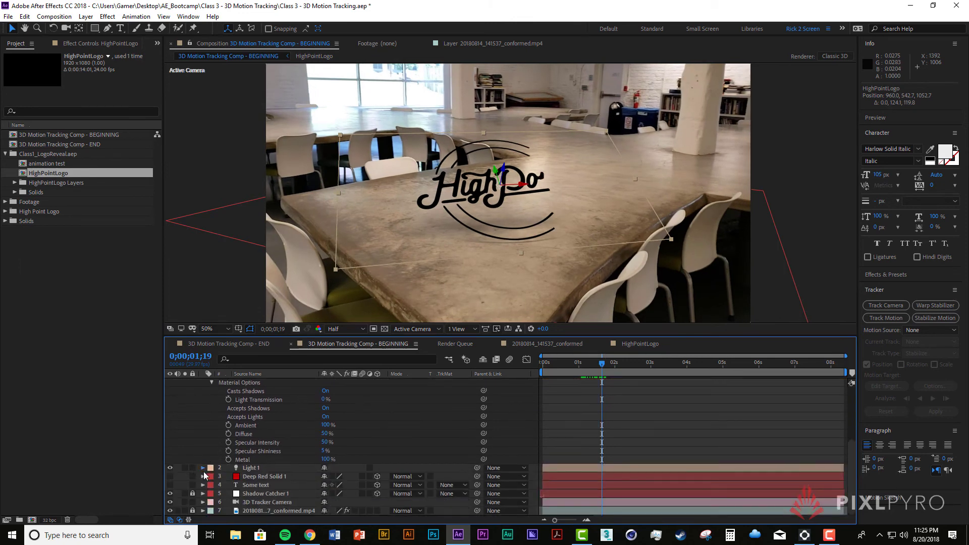
pyautogui.click(203, 468)
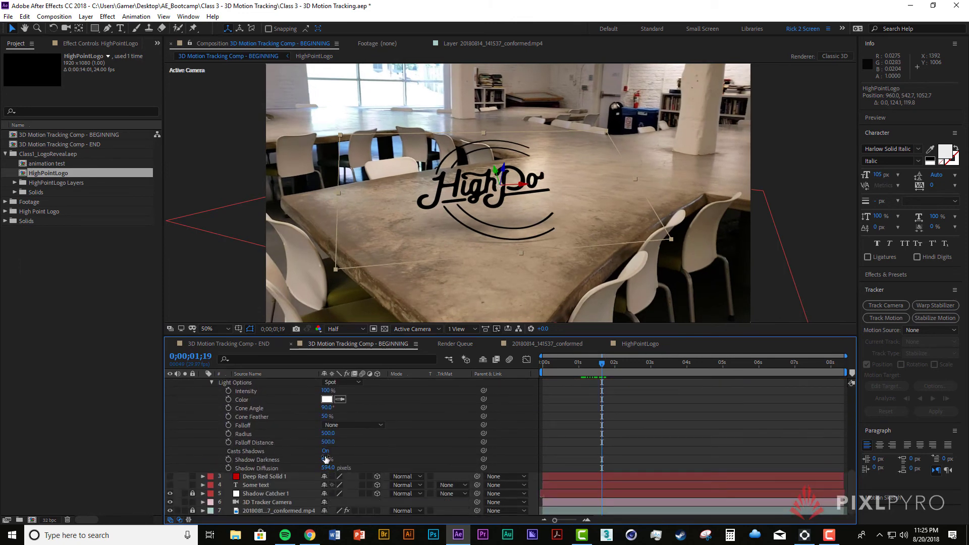
pyautogui.moveTo(325, 458); pyautogui.dragTo(382, 457)
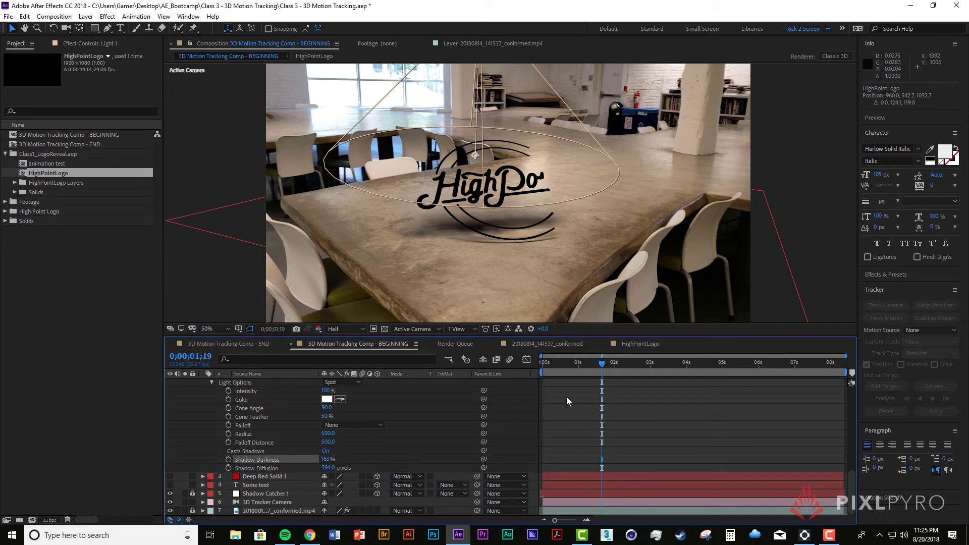
# Preview the shot from the start and lower Light 1's Shadow Darkness to 116%
pyautogui.moveTo(597, 364); pyautogui.dragTo(541, 371)
pyautogui.press('space')
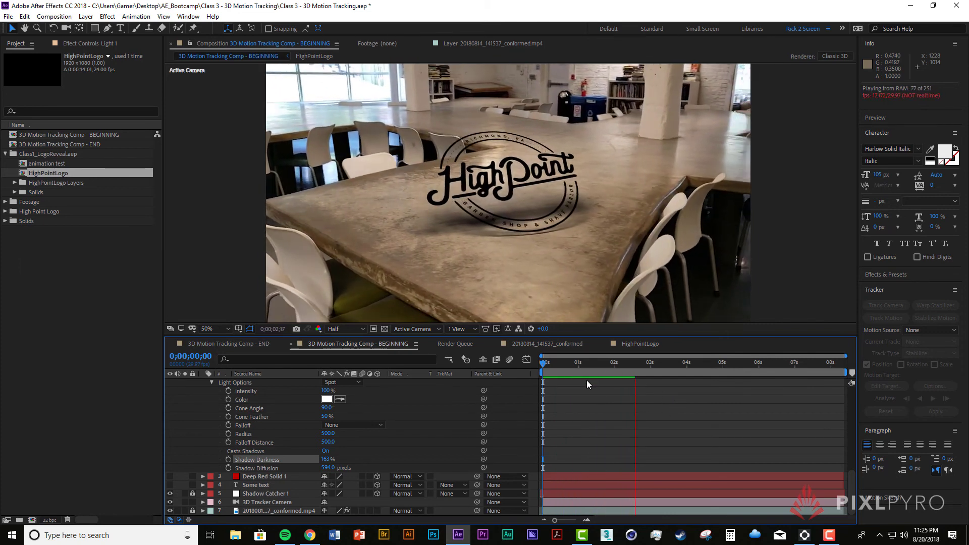
pyautogui.press('space')
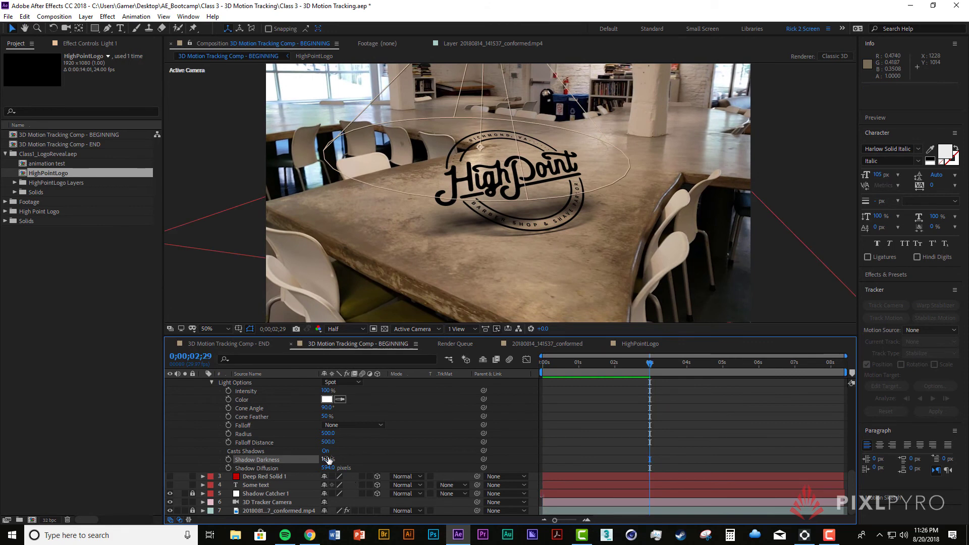
pyautogui.moveTo(305, 451)
pyautogui.mouseDown()
pyautogui.moveTo(283, 446)
pyautogui.moveTo(298, 456)
pyautogui.mouseUp()
# Play the shot through several times from the start to check how the tilted logo and its shadow sit on the table
pyautogui.moveTo(547, 371); pyautogui.dragTo(522, 371)
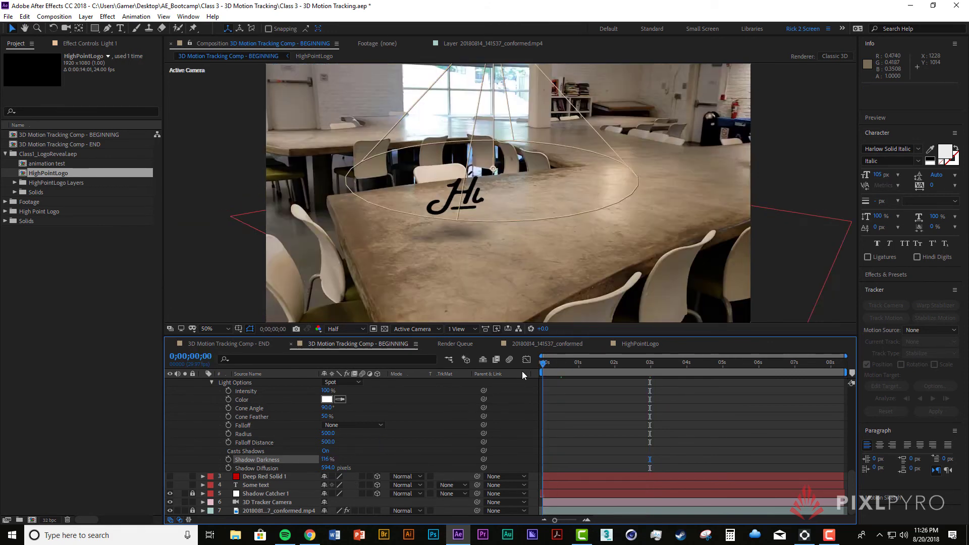
pyautogui.press('space')
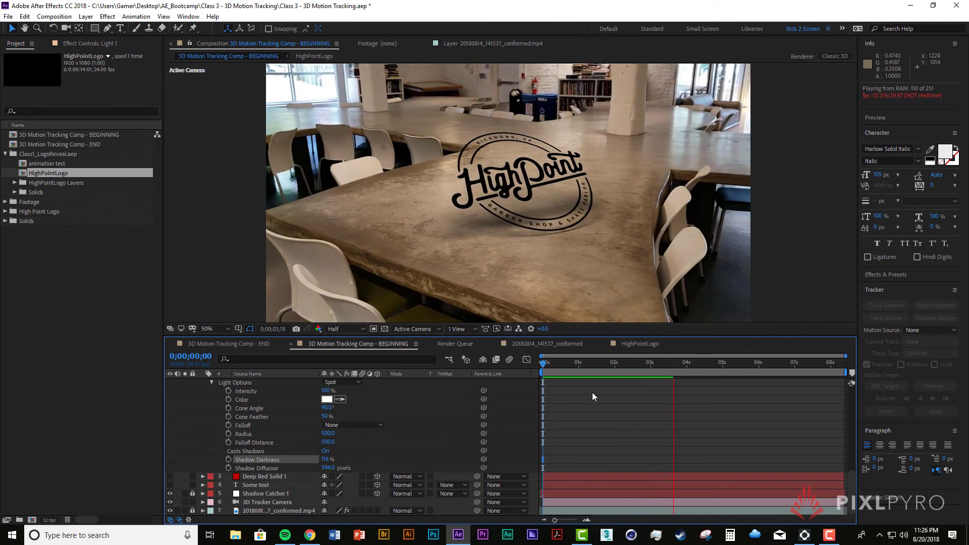
pyautogui.press('space')
pyautogui.press('space')
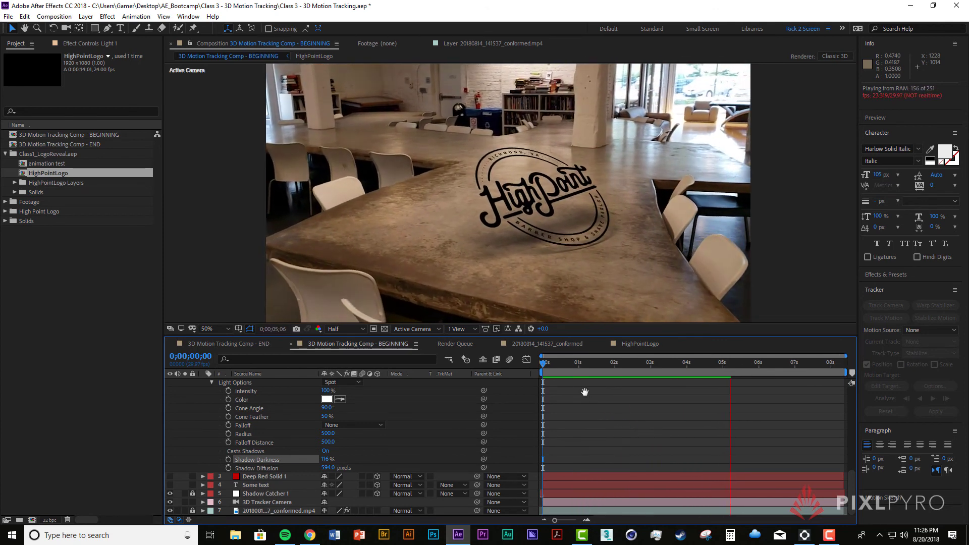
pyautogui.press('space')
pyautogui.press('space')
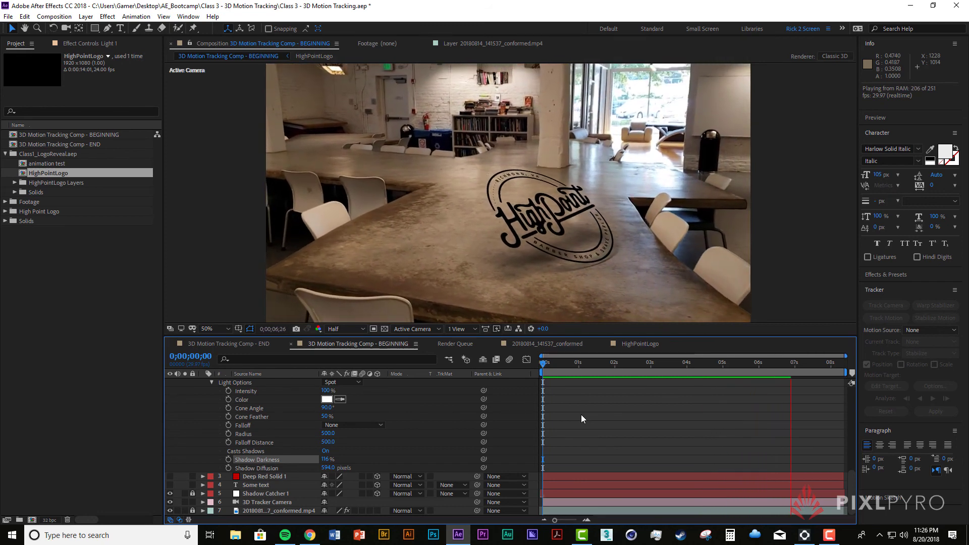
pyautogui.press('space')
pyautogui.press('space')
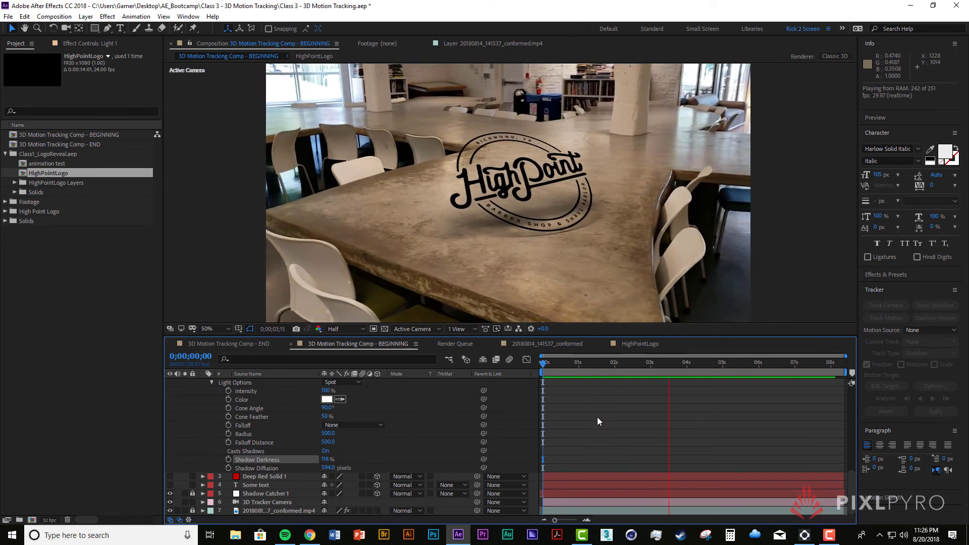
pyautogui.press('space')
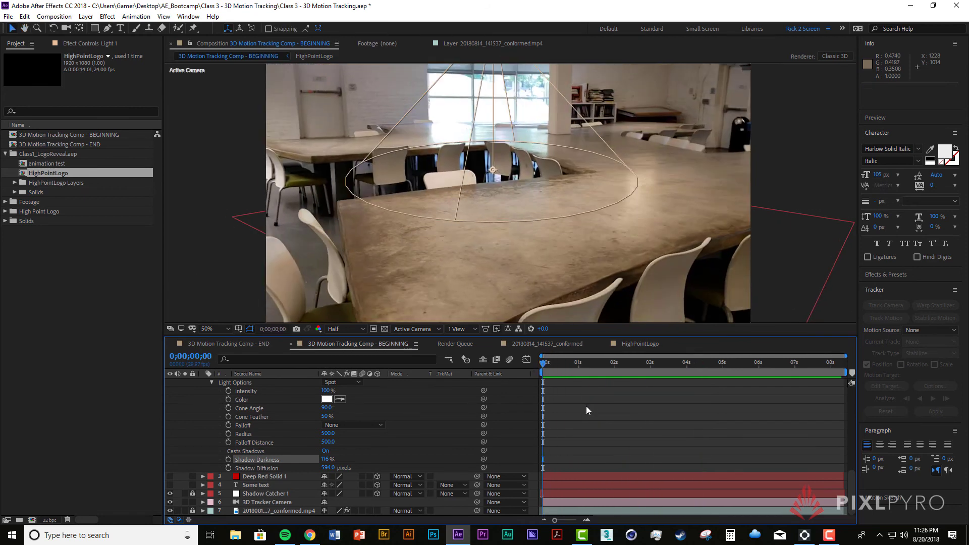
pyautogui.press('space')
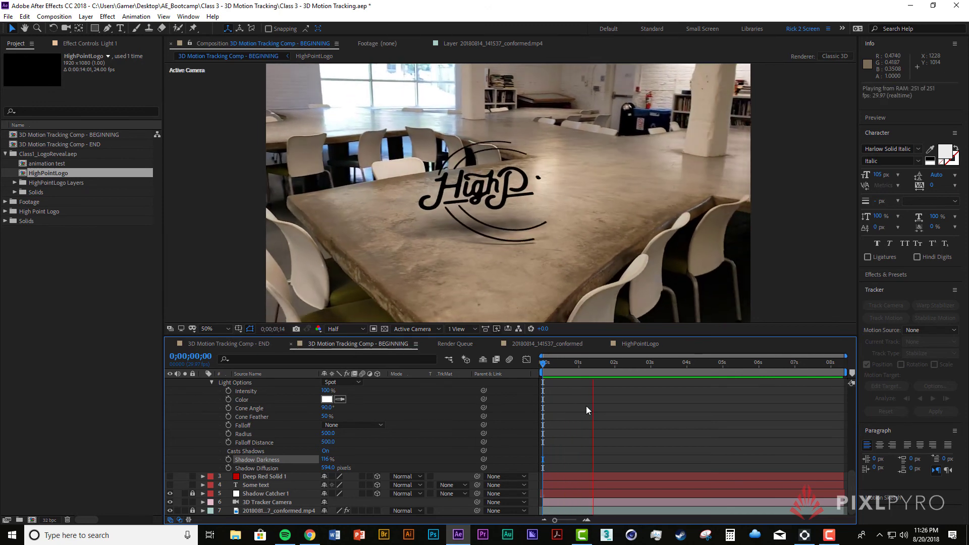
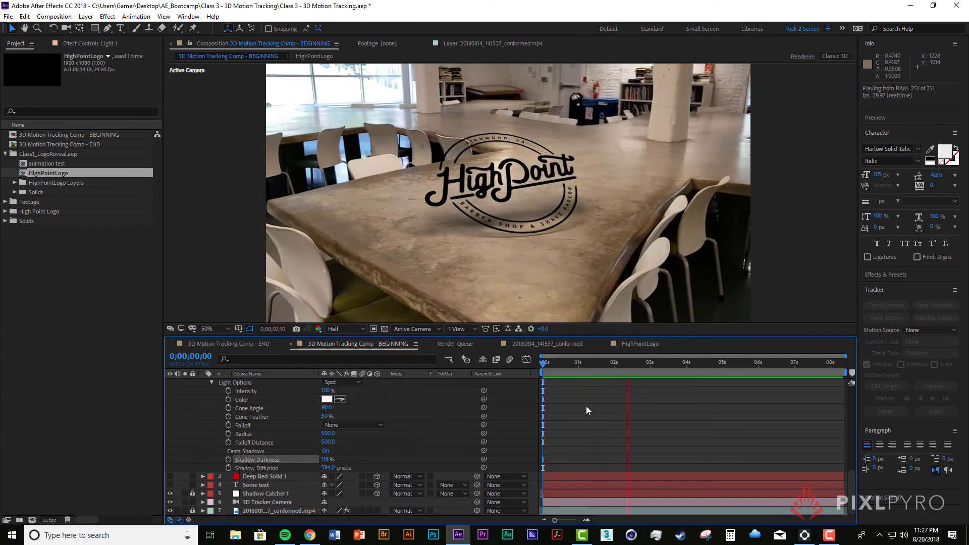
pyautogui.press('space')
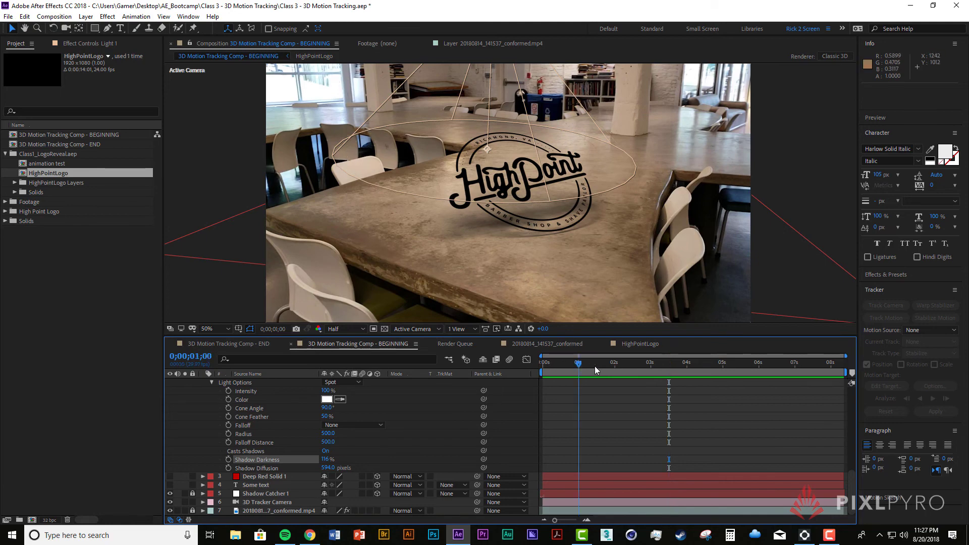
pyautogui.moveTo(594, 365)
pyautogui.mouseDown()
pyautogui.moveTo(585, 362)
pyautogui.moveTo(598, 370)
pyautogui.moveTo(587, 371)
pyautogui.moveTo(599, 375)
pyautogui.mouseUp()
pyautogui.press('space')
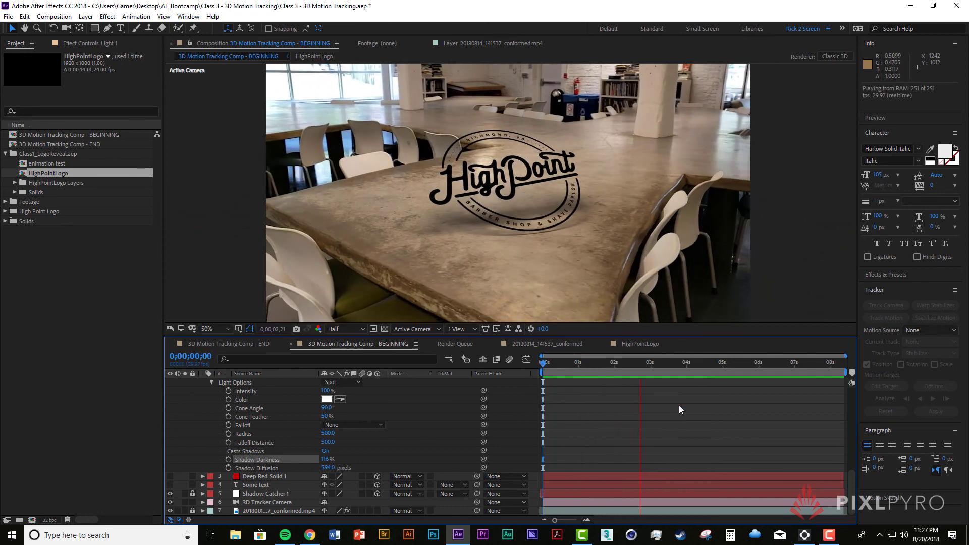
pyautogui.press('space')
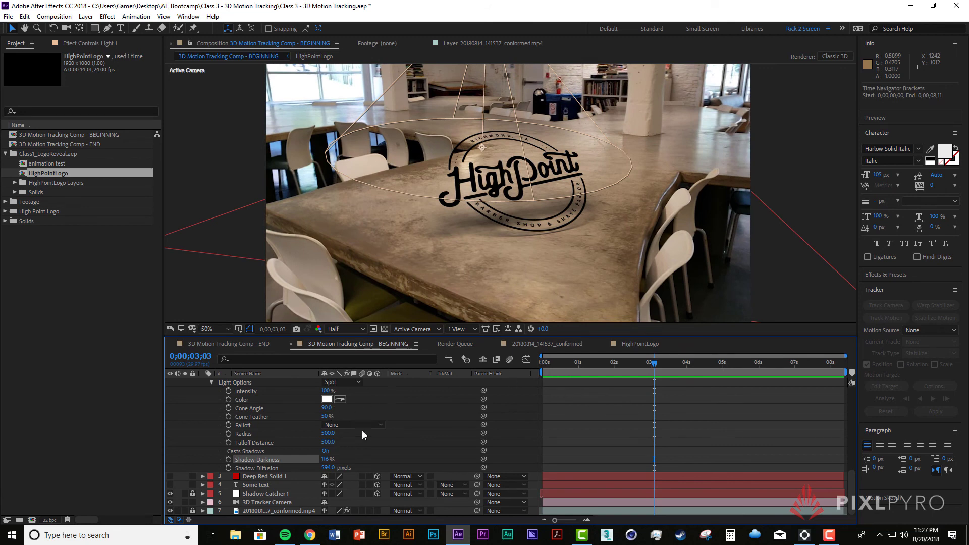
# Lay HighPointLogo nearly flat with an X Rotation of -77° and lower it toward the table to a position of about 960, 735.6, 1097.2
pyautogui.scroll(10, 401, 424)
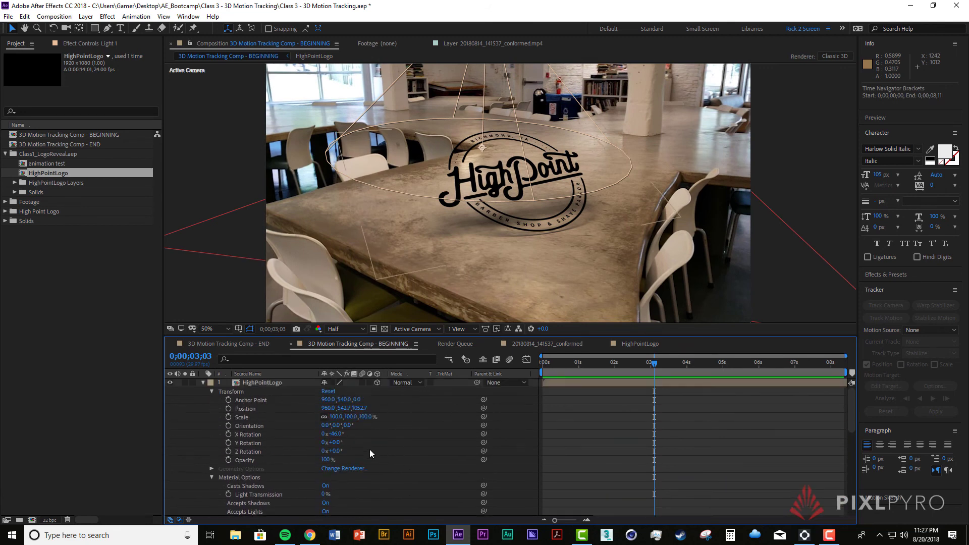
pyautogui.moveTo(338, 434); pyautogui.dragTo(332, 440)
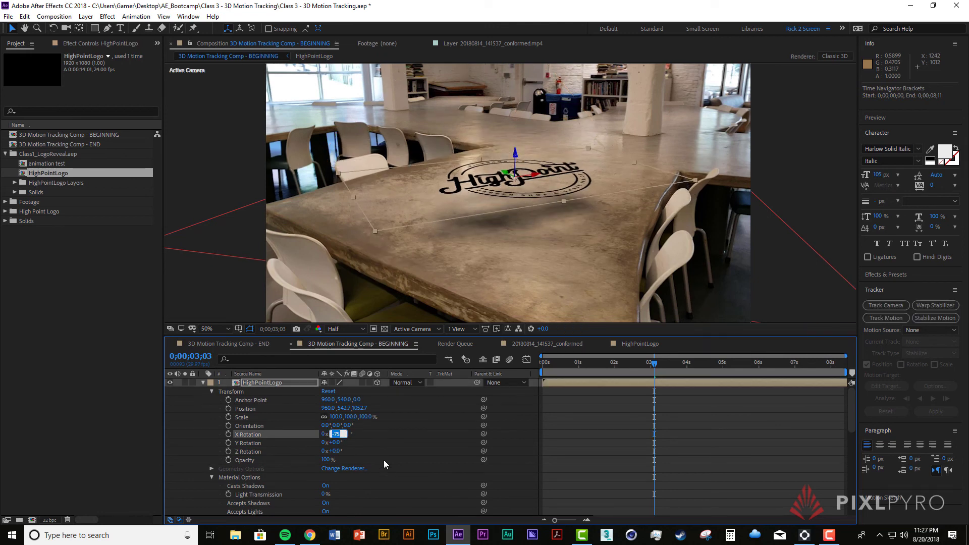
pyautogui.write('-77')
pyautogui.press('Return')
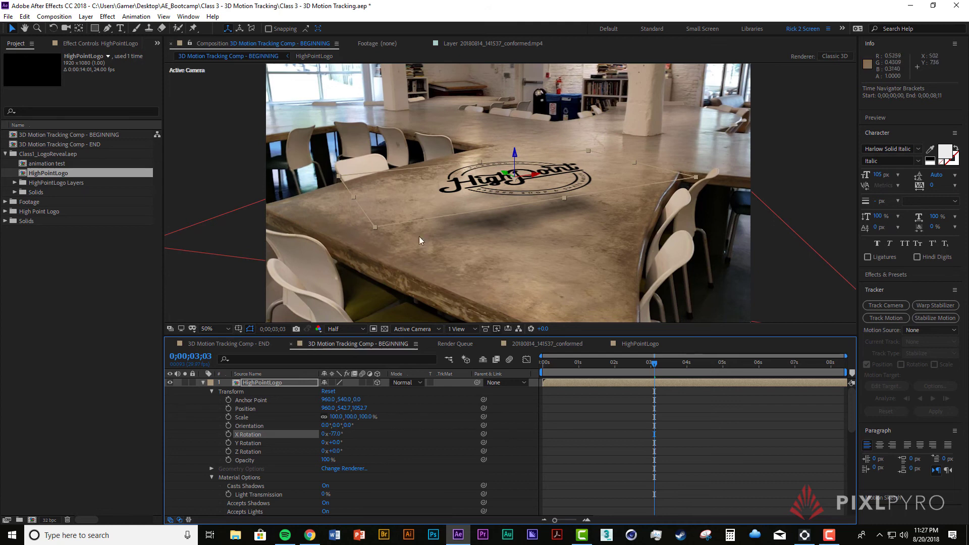
pyautogui.moveTo(516, 156); pyautogui.dragTo(523, 209)
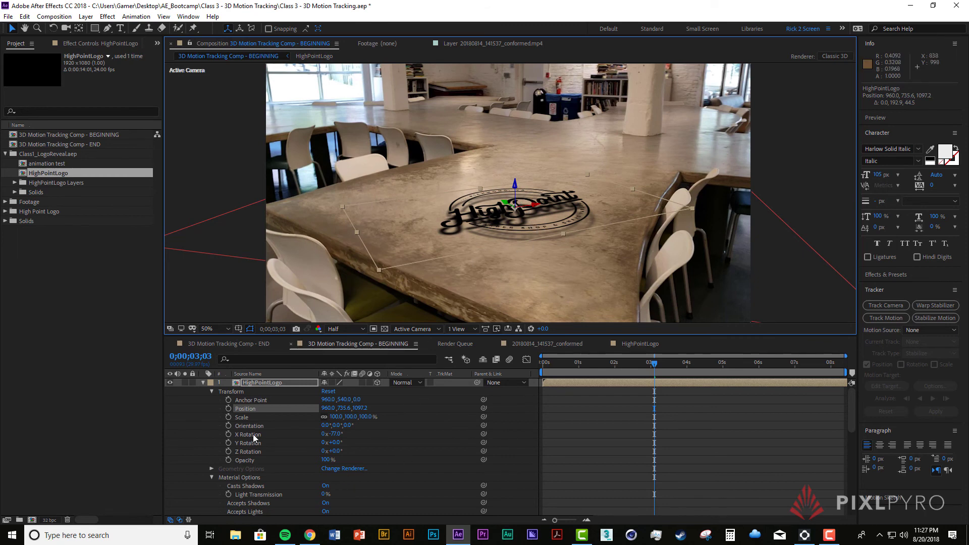
# Lighten the logo's shadow by setting Light 1's Shadow Darkness to 60%
pyautogui.scroll(-4, 612, 438)
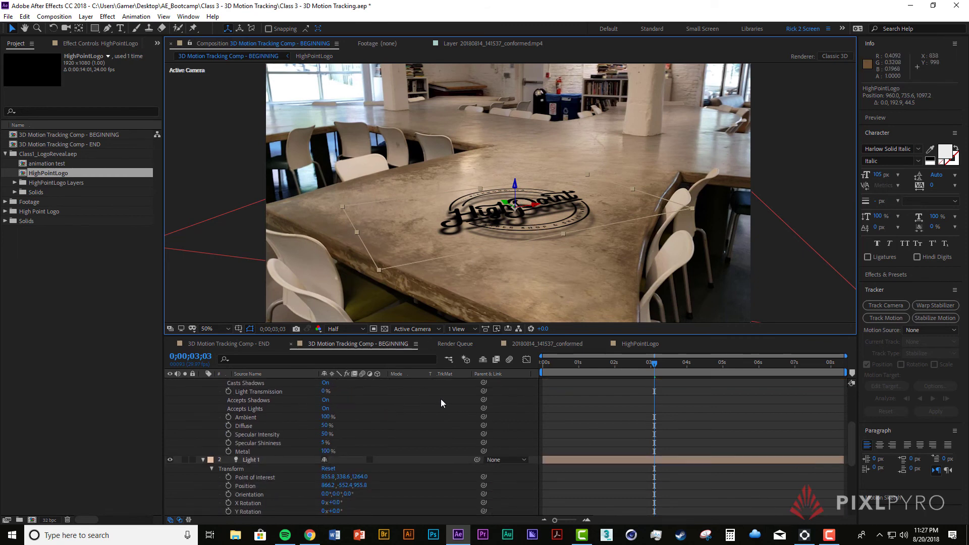
pyautogui.scroll(1, 582, 423)
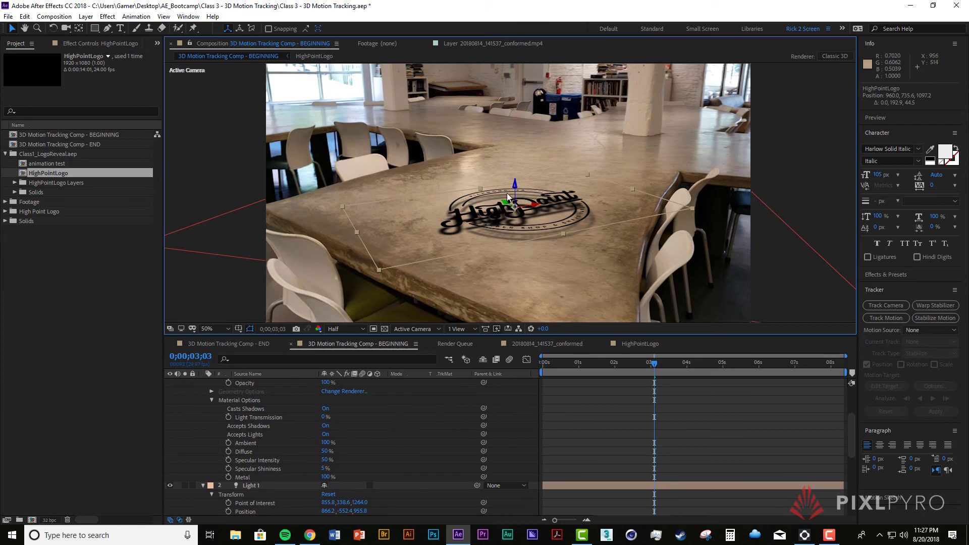
pyautogui.scroll(-6, 432, 408)
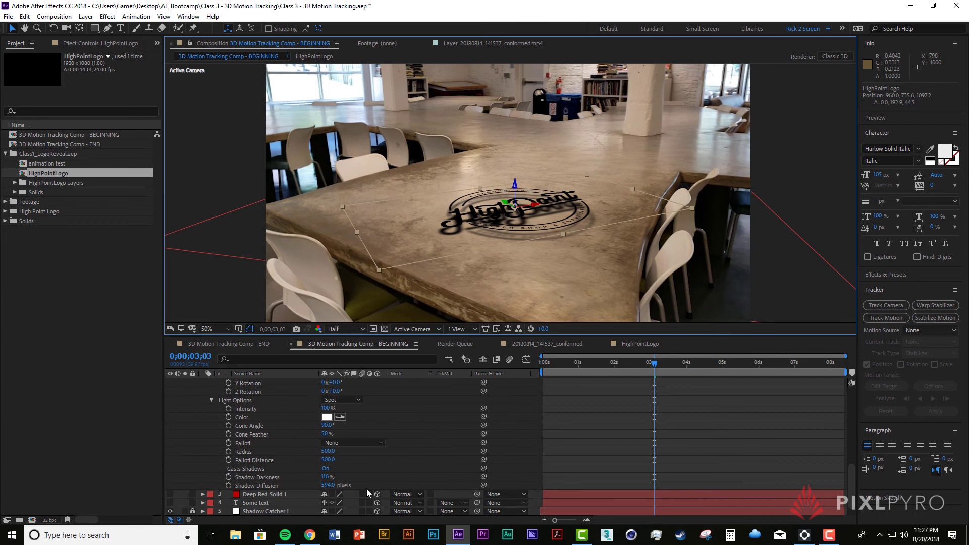
pyautogui.moveTo(326, 477); pyautogui.dragTo(289, 472)
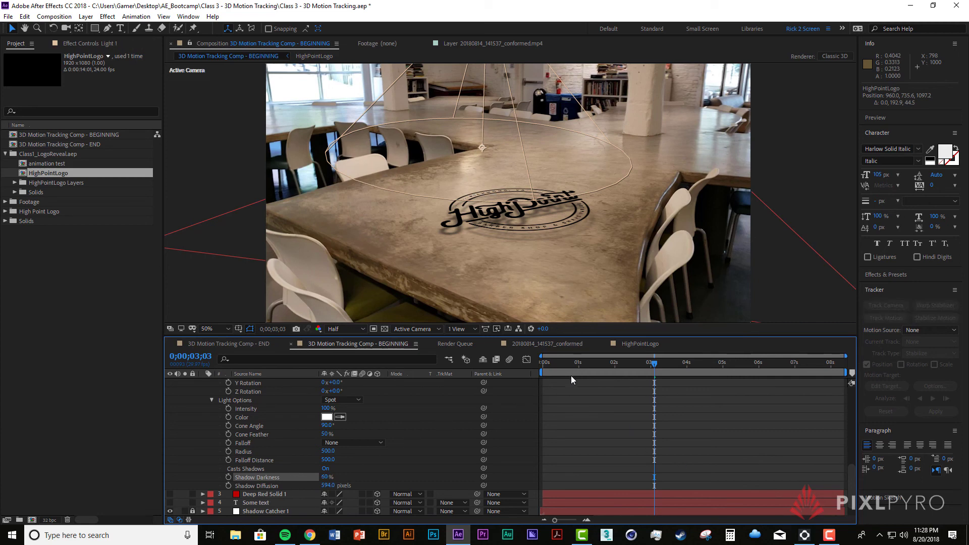
# Play the shot from the start to check the flat logo's softened shadow, and bring up HighPointLogo's transform properties
pyautogui.press('space')
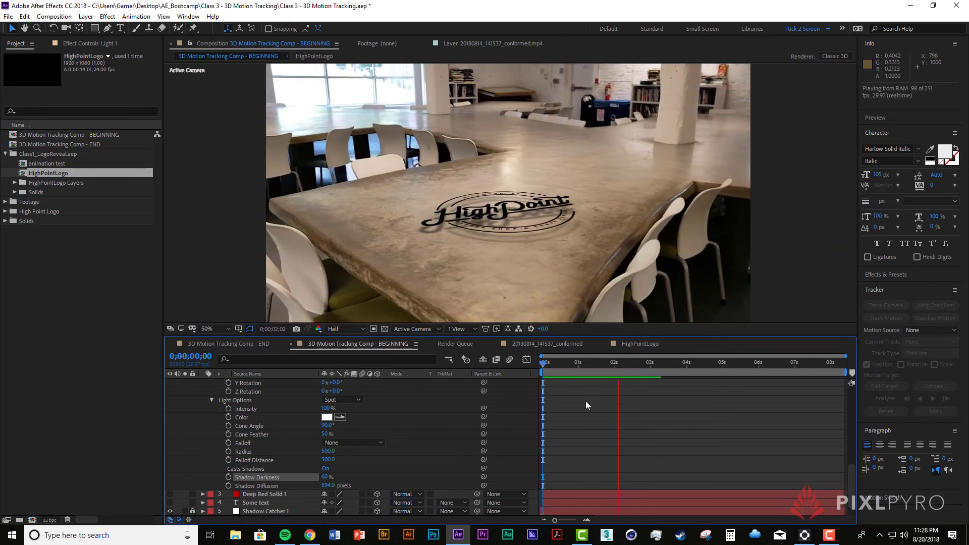
pyautogui.press('space')
pyautogui.scroll(6, 394, 414)
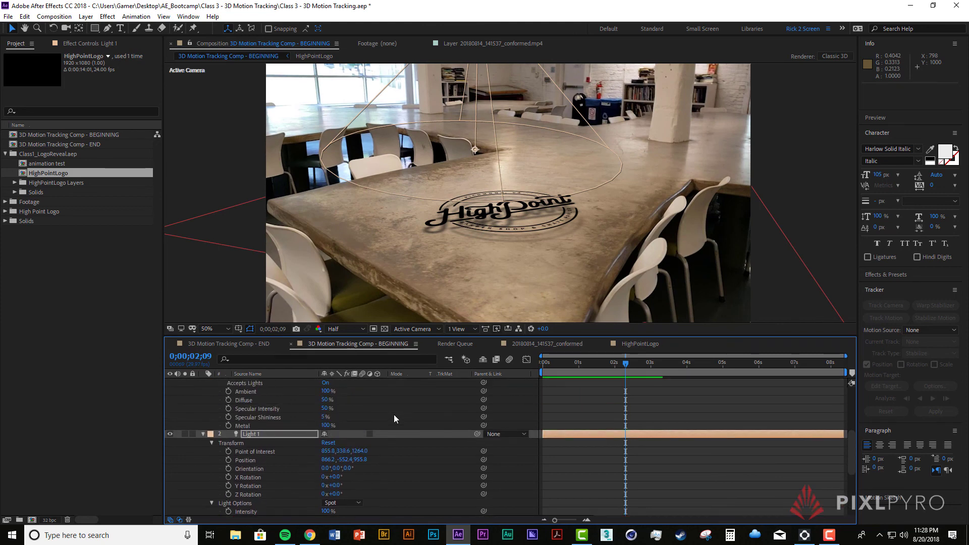
pyautogui.scroll(3, 411, 427)
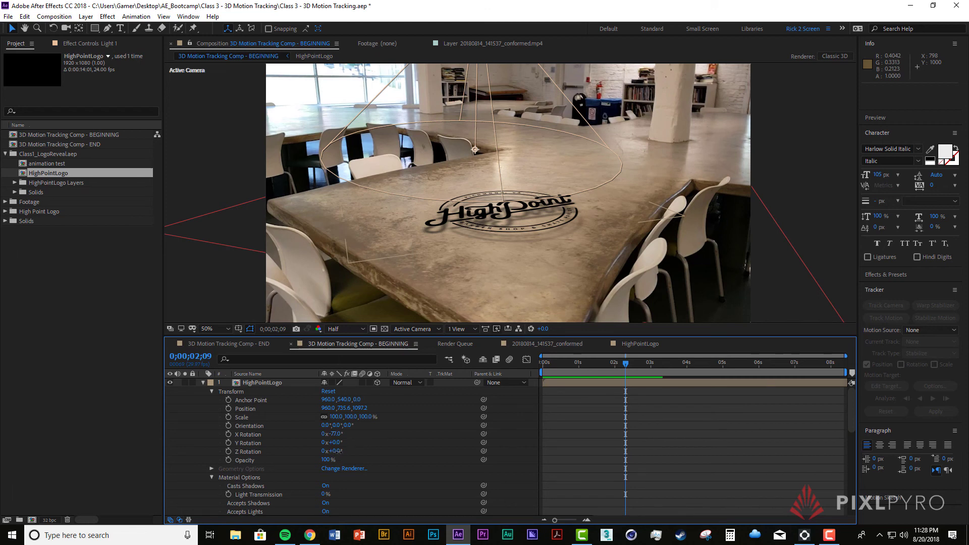
# Turn HighPointLogo on the table with a Z Rotation of 57° and move it to a position of about 770.2, 726.3, 968.6
pyautogui.moveTo(340, 451); pyautogui.dragTo(375, 461)
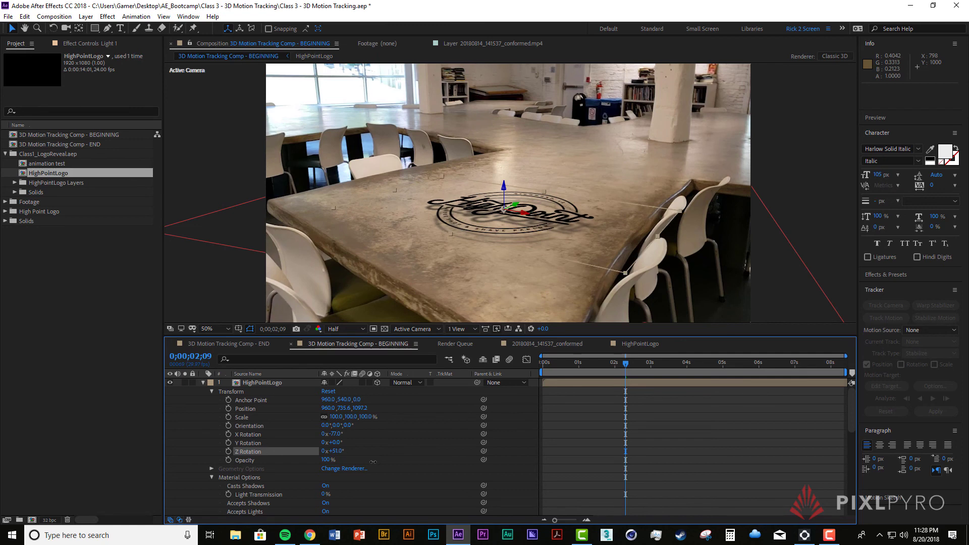
pyautogui.moveTo(376, 462); pyautogui.dragTo(376, 462)
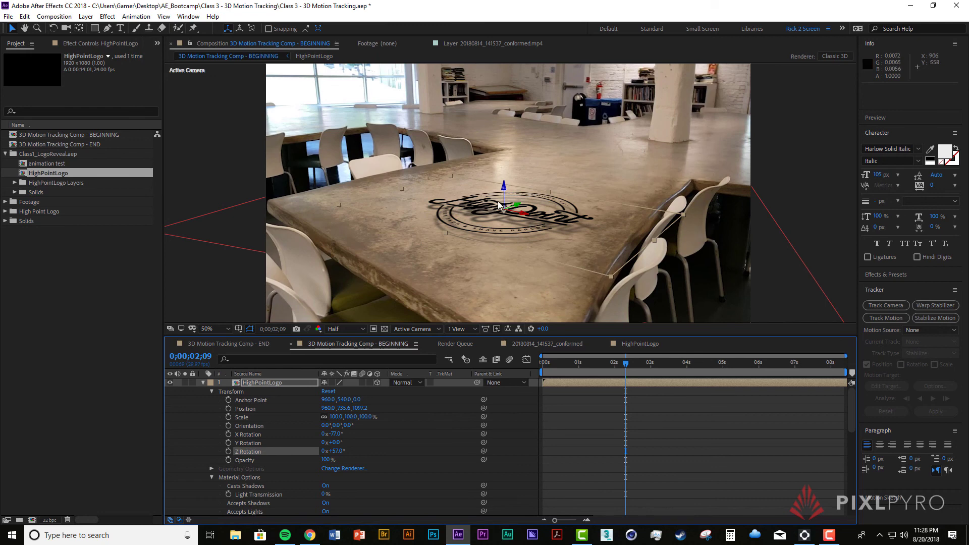
pyautogui.moveTo(497, 201)
pyautogui.mouseDown()
pyautogui.moveTo(498, 183)
pyautogui.moveTo(505, 206)
pyautogui.moveTo(482, 212)
pyautogui.mouseUp()
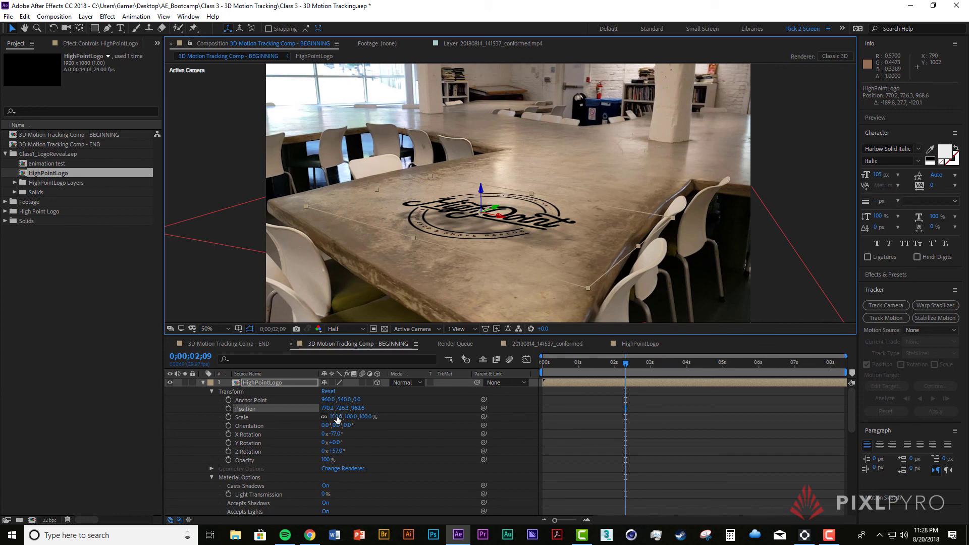
# Scale HighPointLogo up uniformly to 132% and play the shot from the start to check its size
pyautogui.moveTo(337, 417); pyautogui.dragTo(354, 416)
pyautogui.click(544, 367)
pyautogui.press('space')
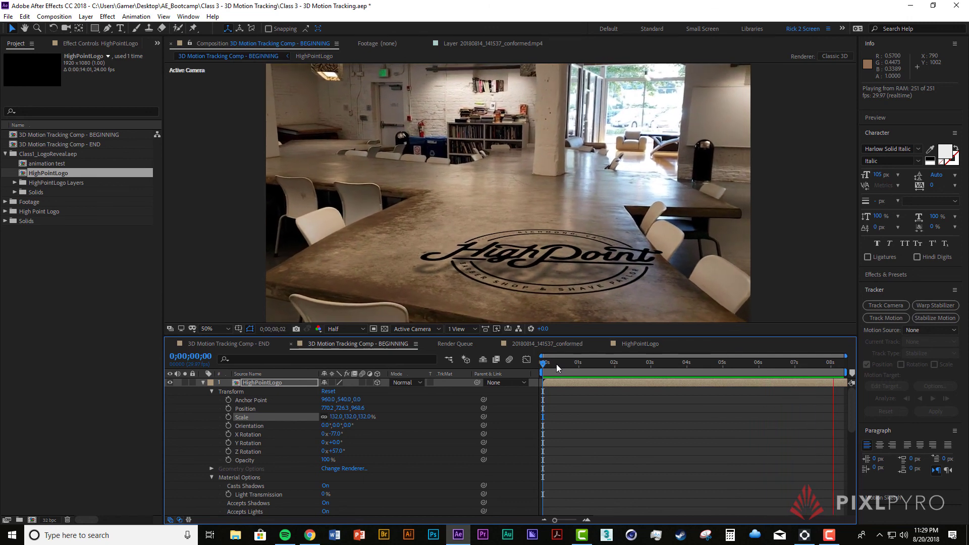
# At the end of the shot, move HighPointLogo to a position of about 611.7, 671.4, 1206.3 and replay the shot from the start
pyautogui.moveTo(814, 366); pyautogui.dragTo(849, 374)
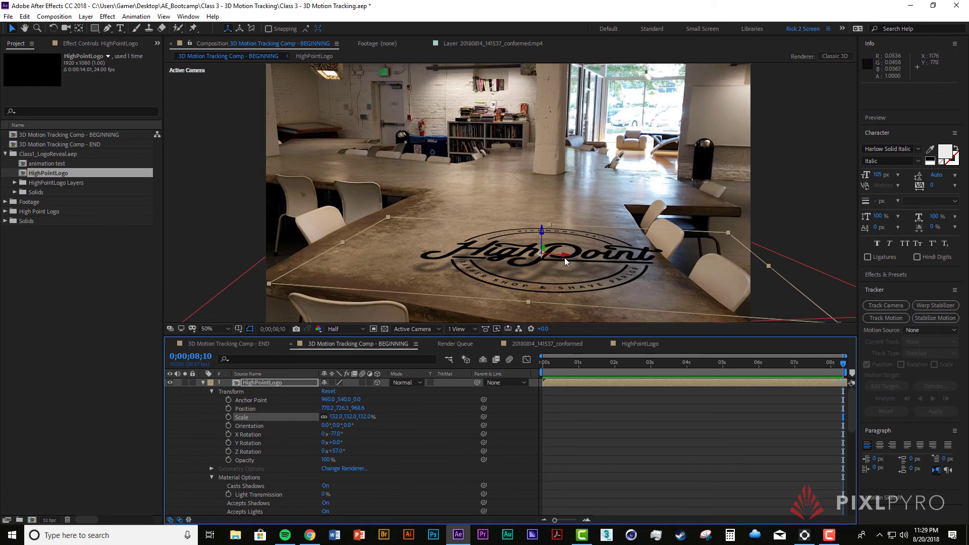
pyautogui.moveTo(564, 257); pyautogui.dragTo(494, 247)
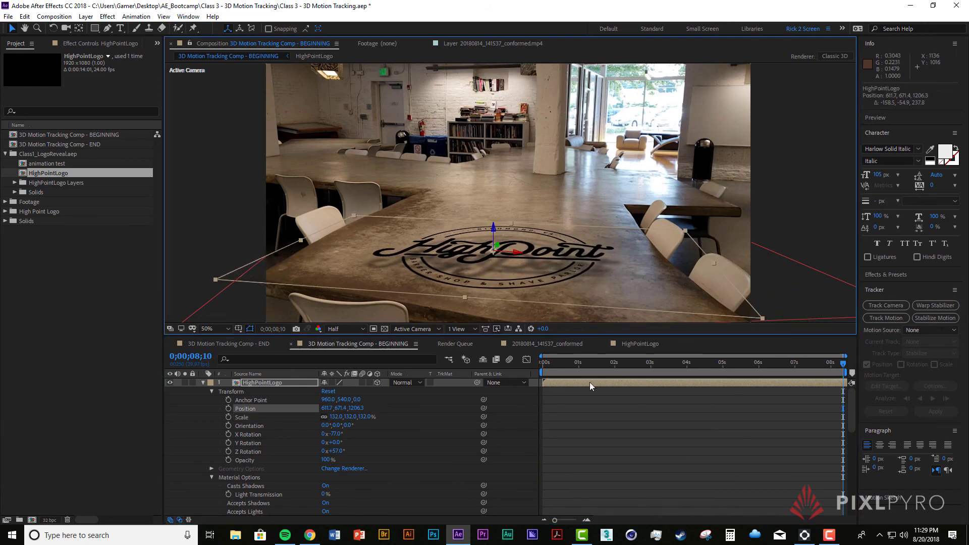
pyautogui.press('space')
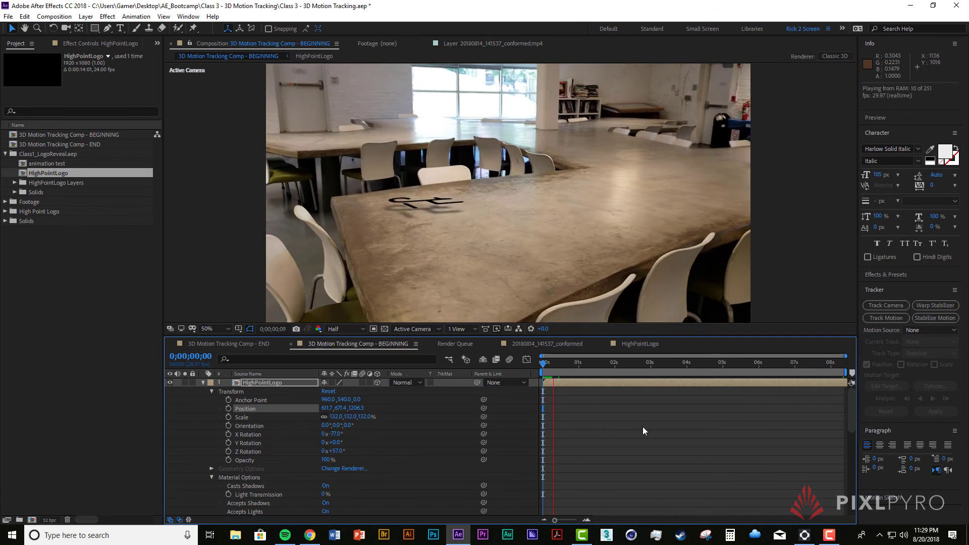